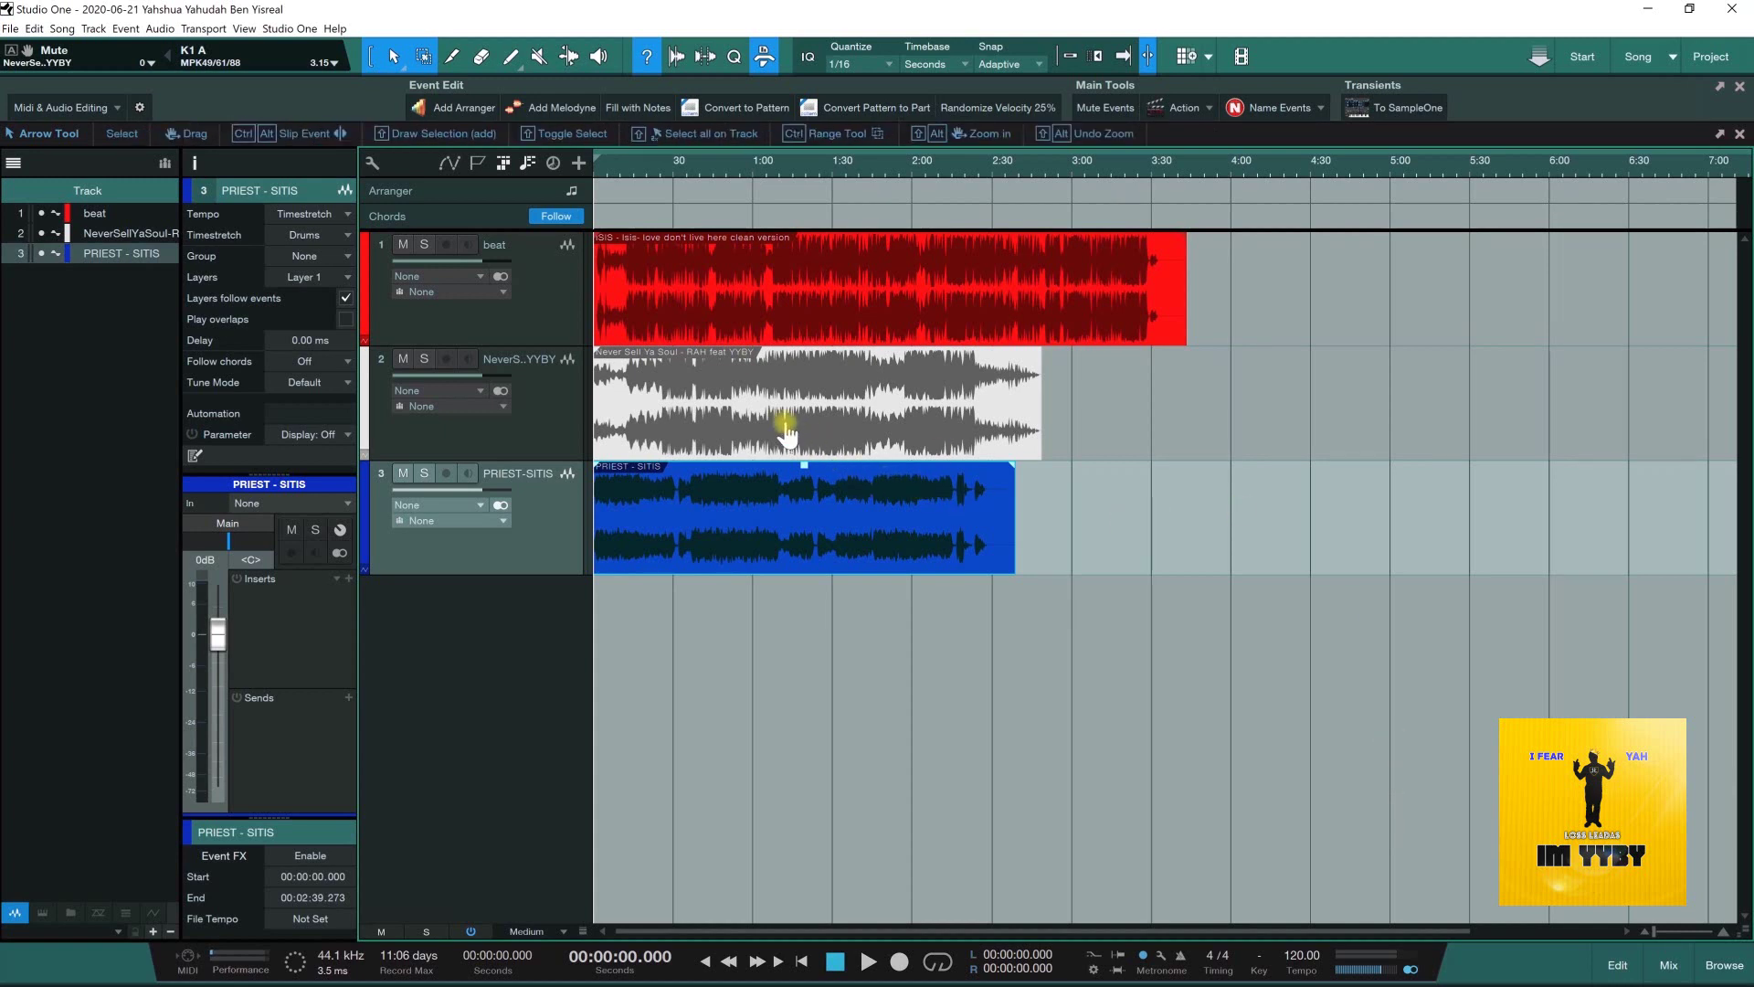
- Duplicate the beat track twice without its audio event, giving three beat tracks
left_click(564, 303)
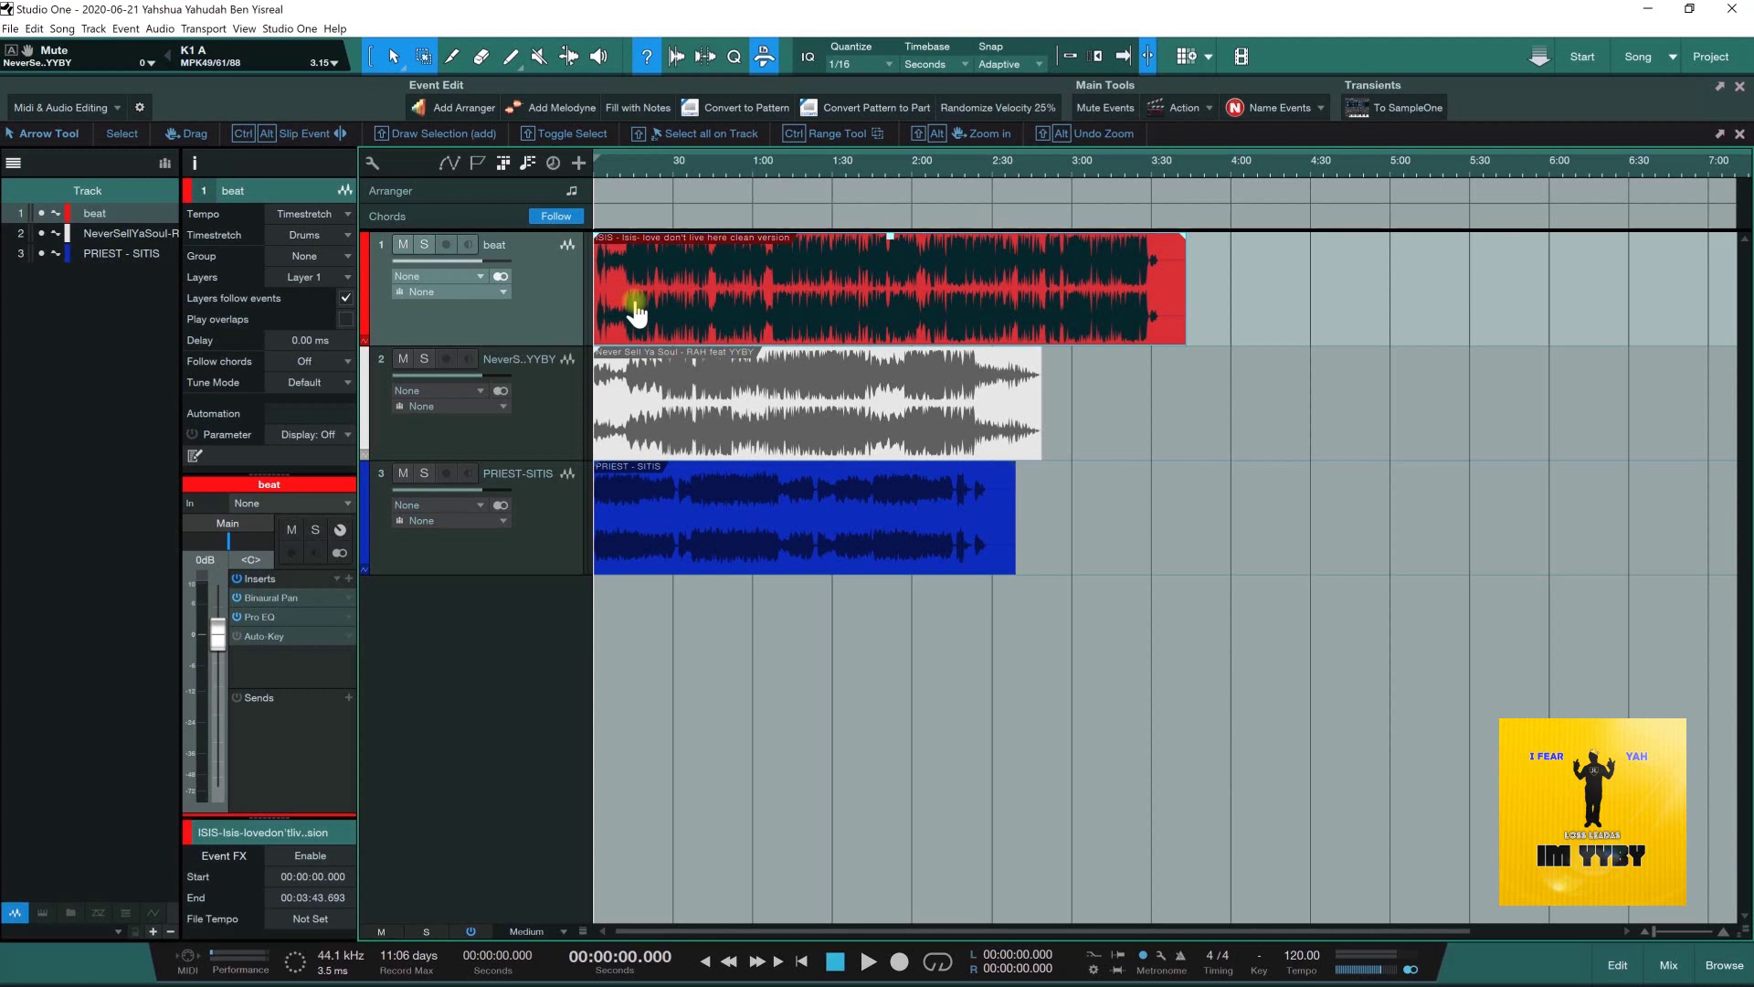
right_click(552, 299)
left_click(605, 391)
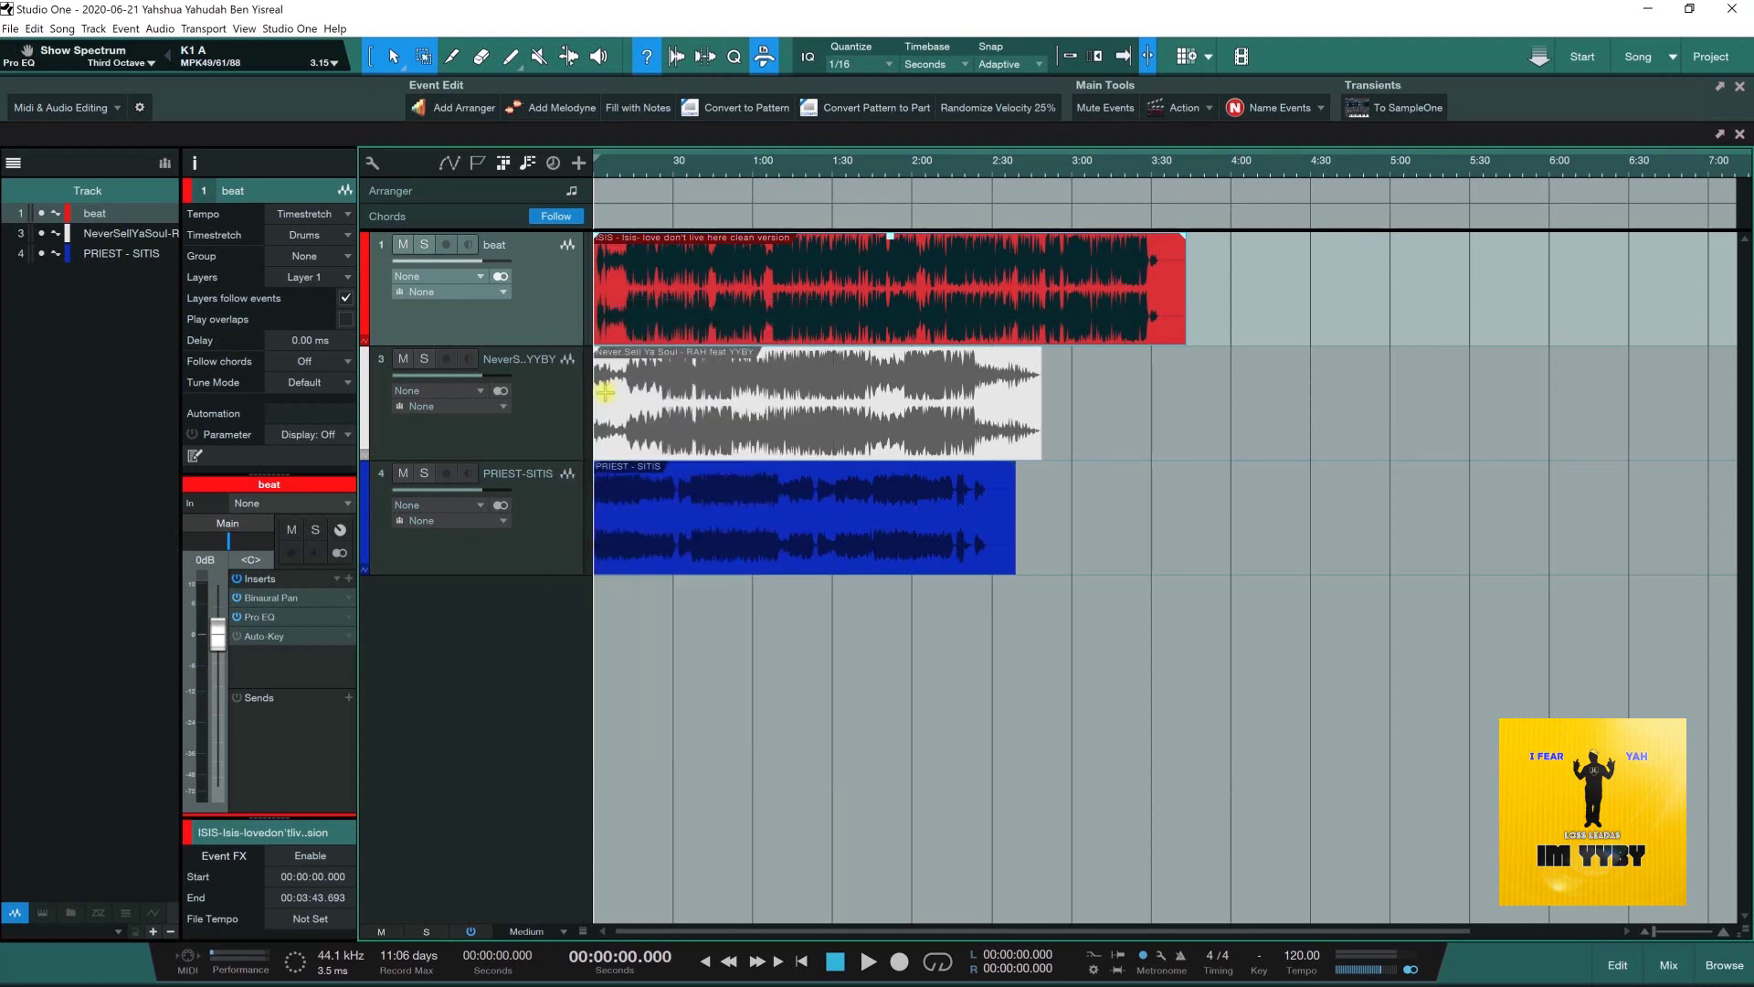
right_click(541, 385)
left_click(603, 487)
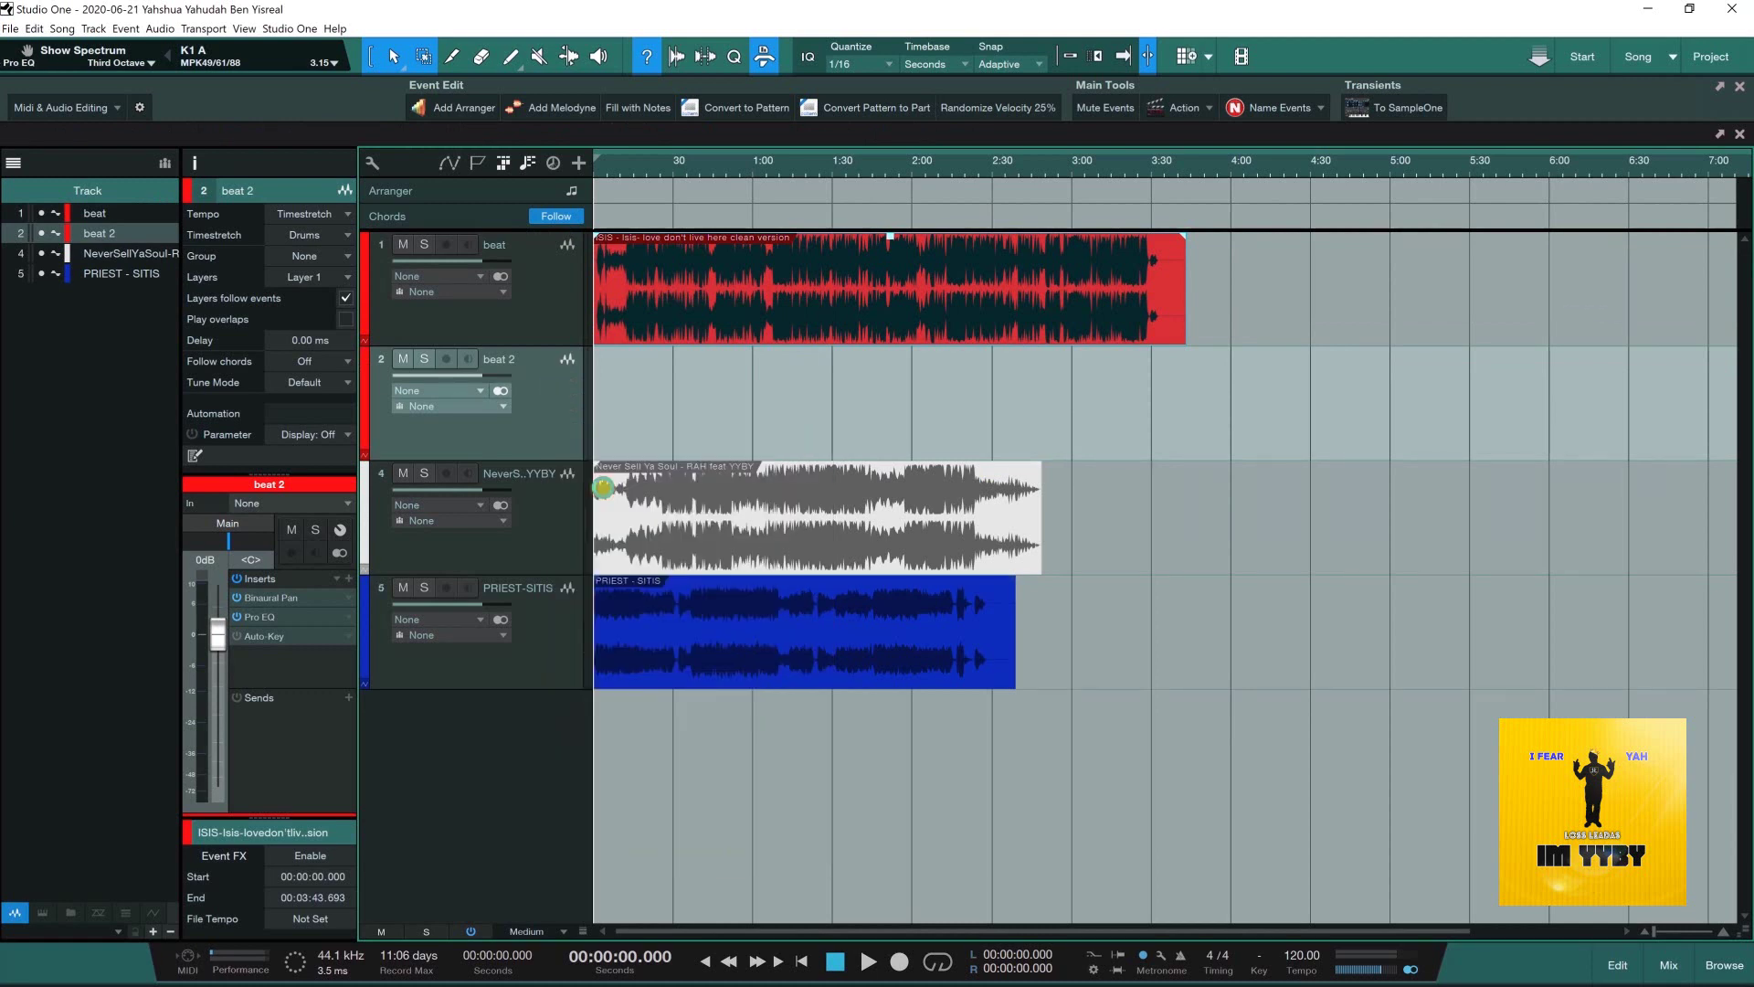
left_click(543, 327)
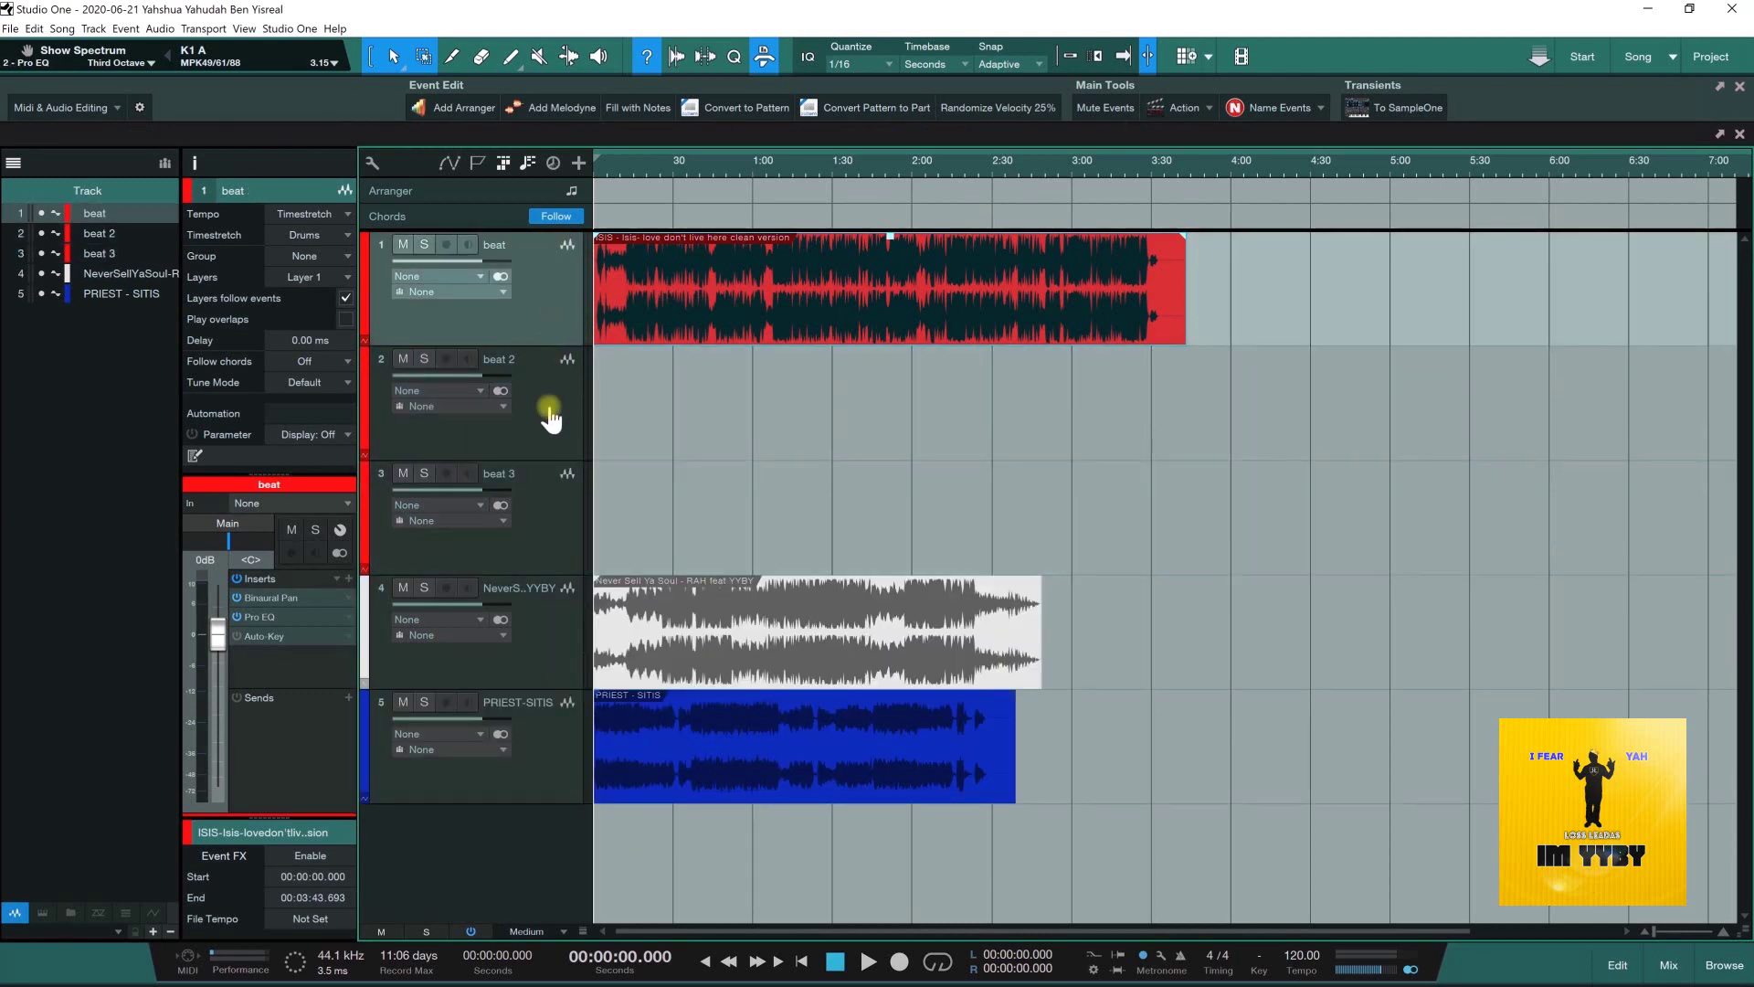
left_click(551, 418)
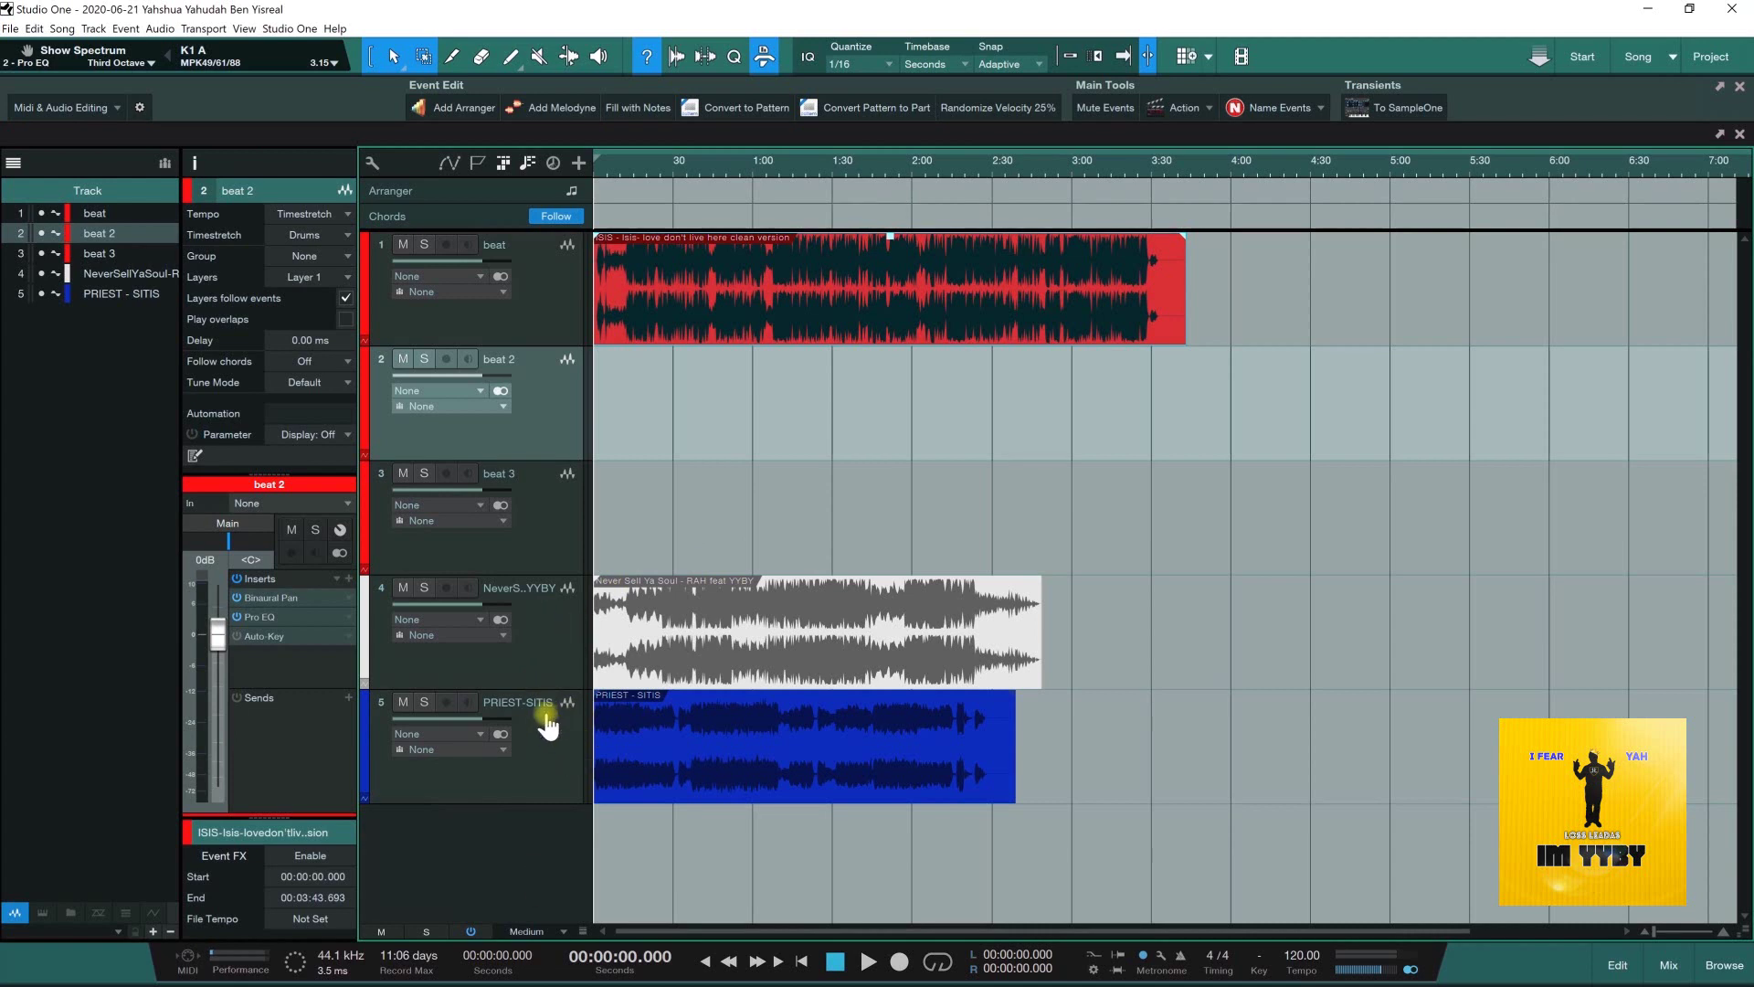
left_click(535, 315)
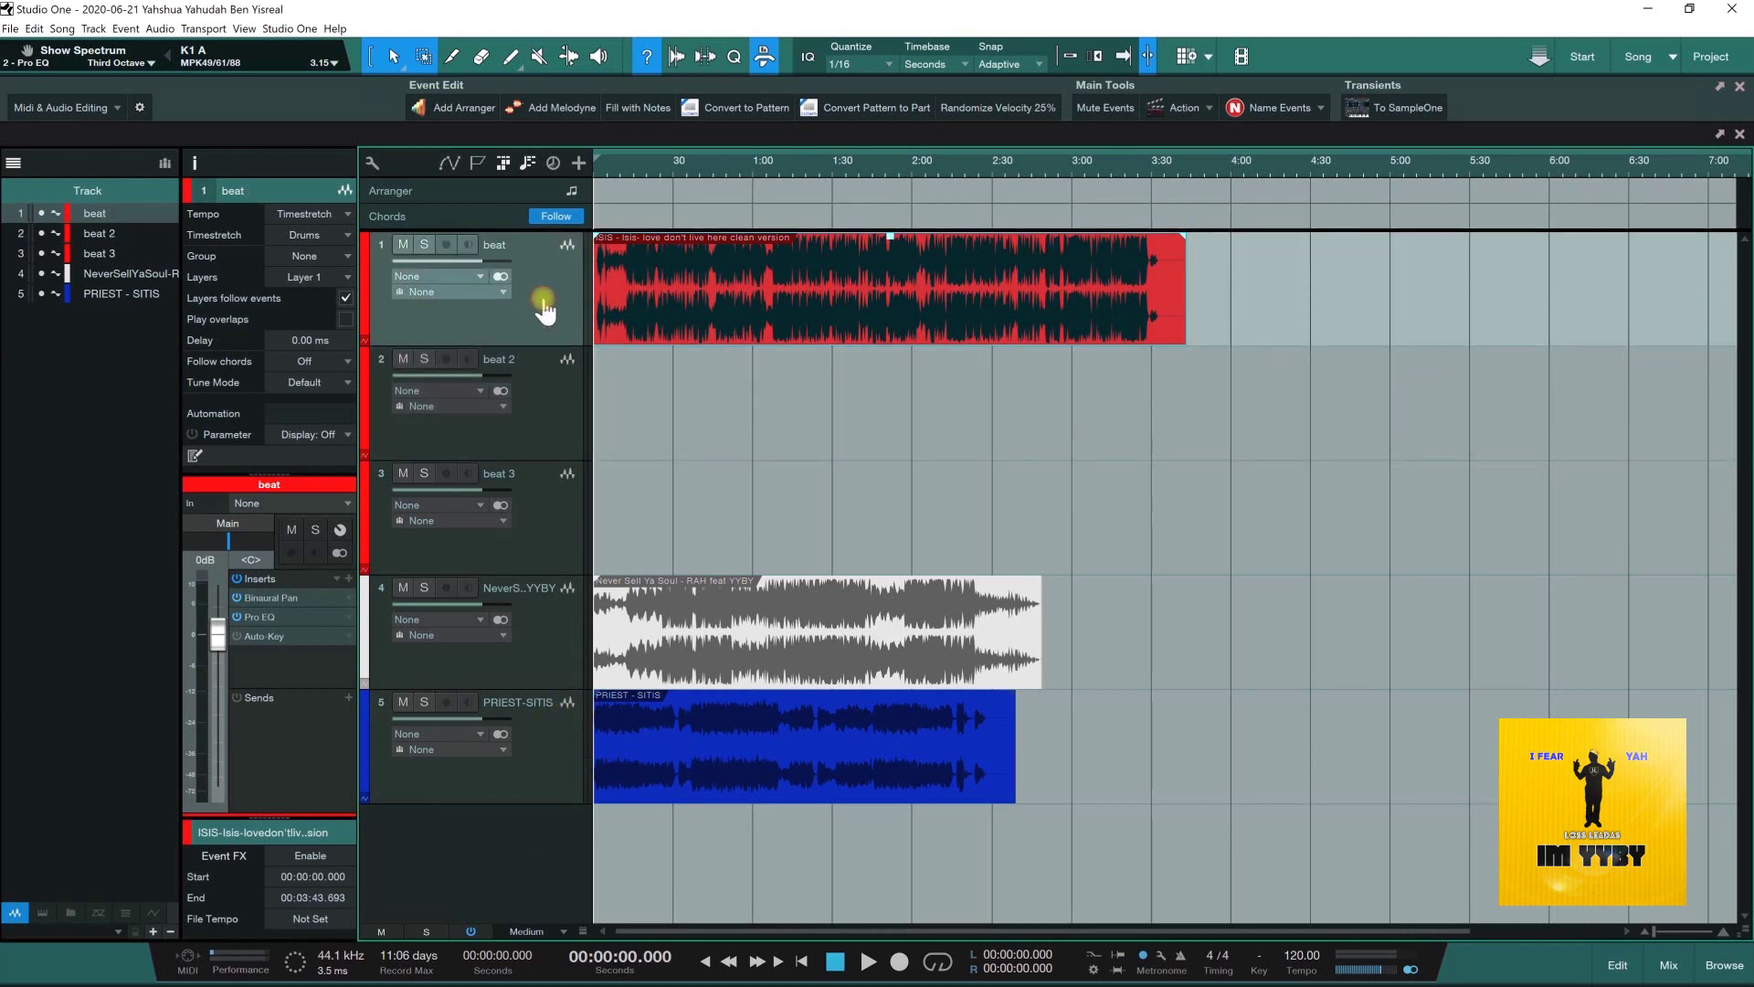
left_click(547, 370)
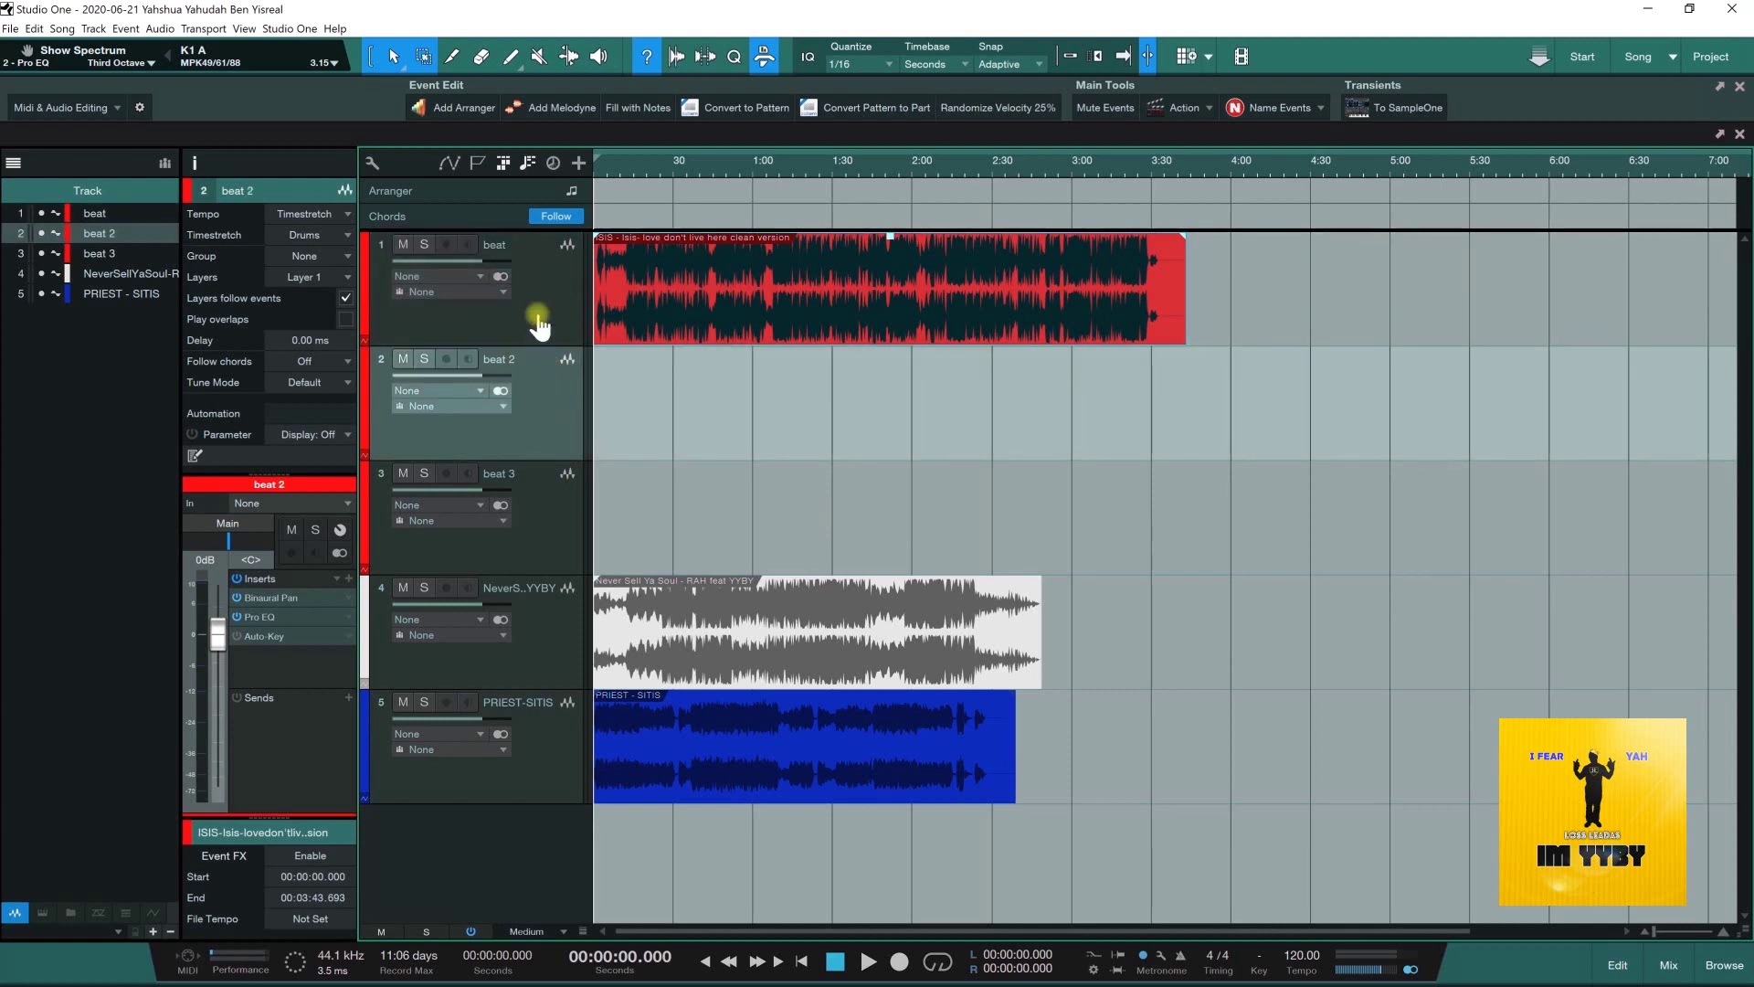
- Pack the beat, beat 2 and beat 3 tracks into one folder
left_click(537, 315)
left_click(553, 402, "shift")
left_click(545, 498, "shift")
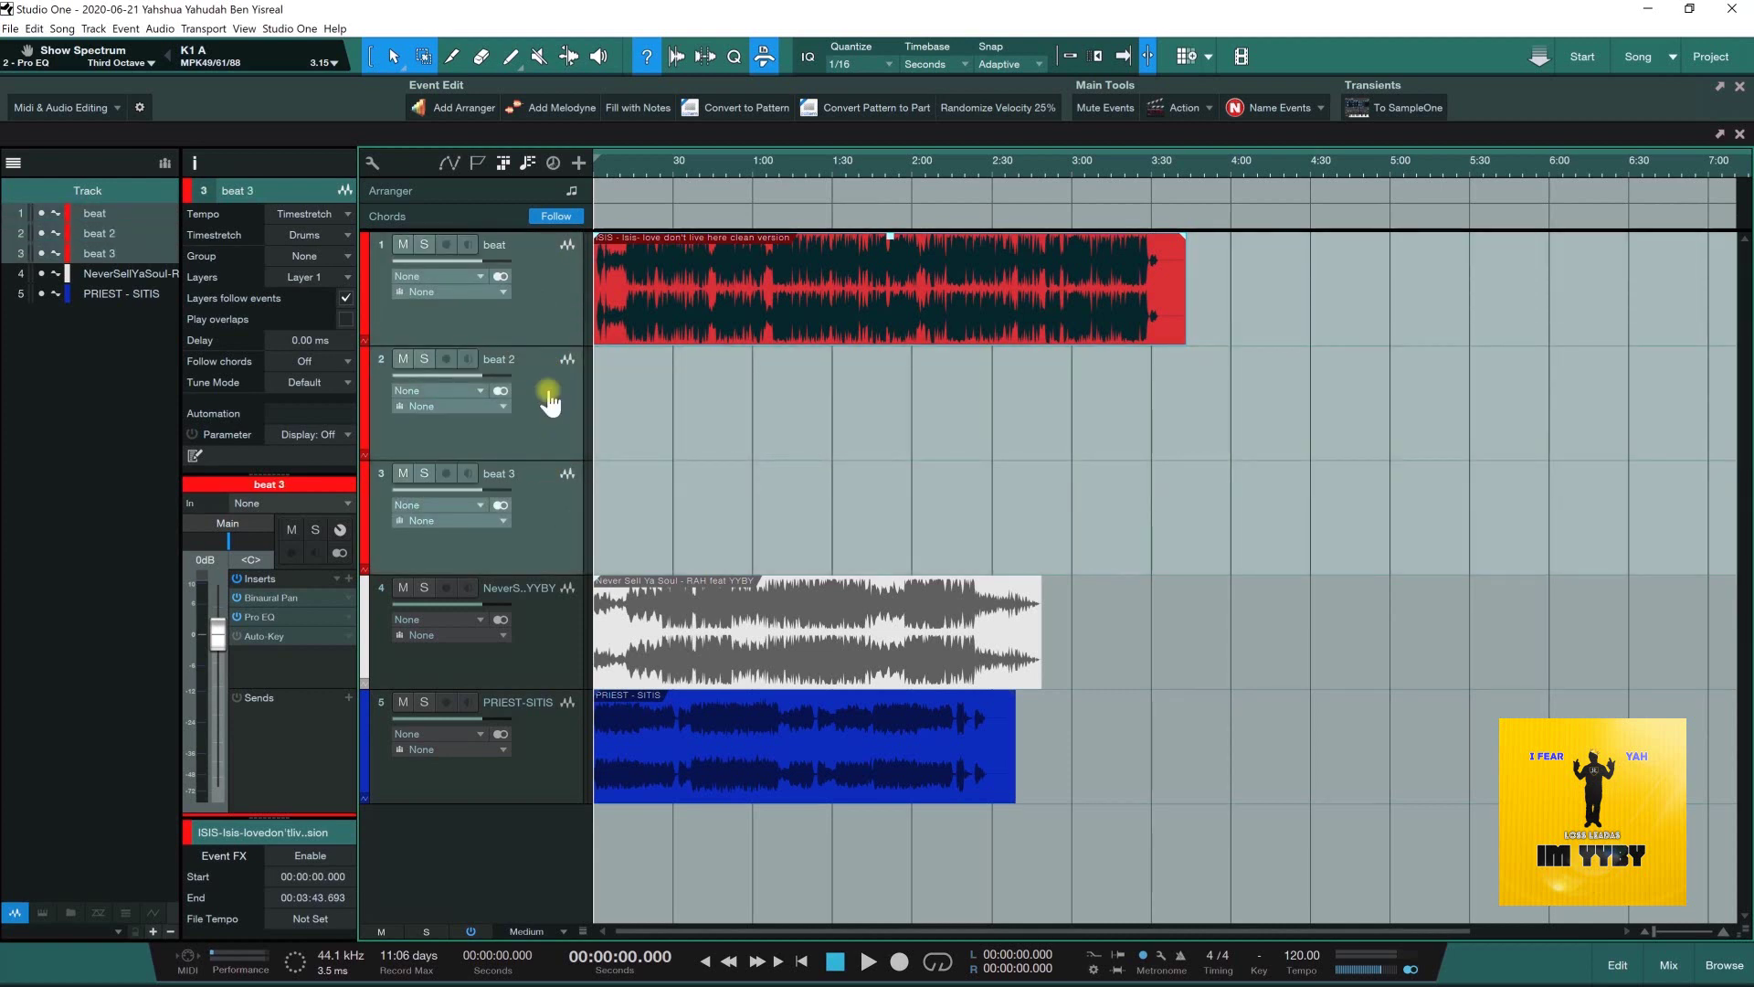
right_click(541, 294)
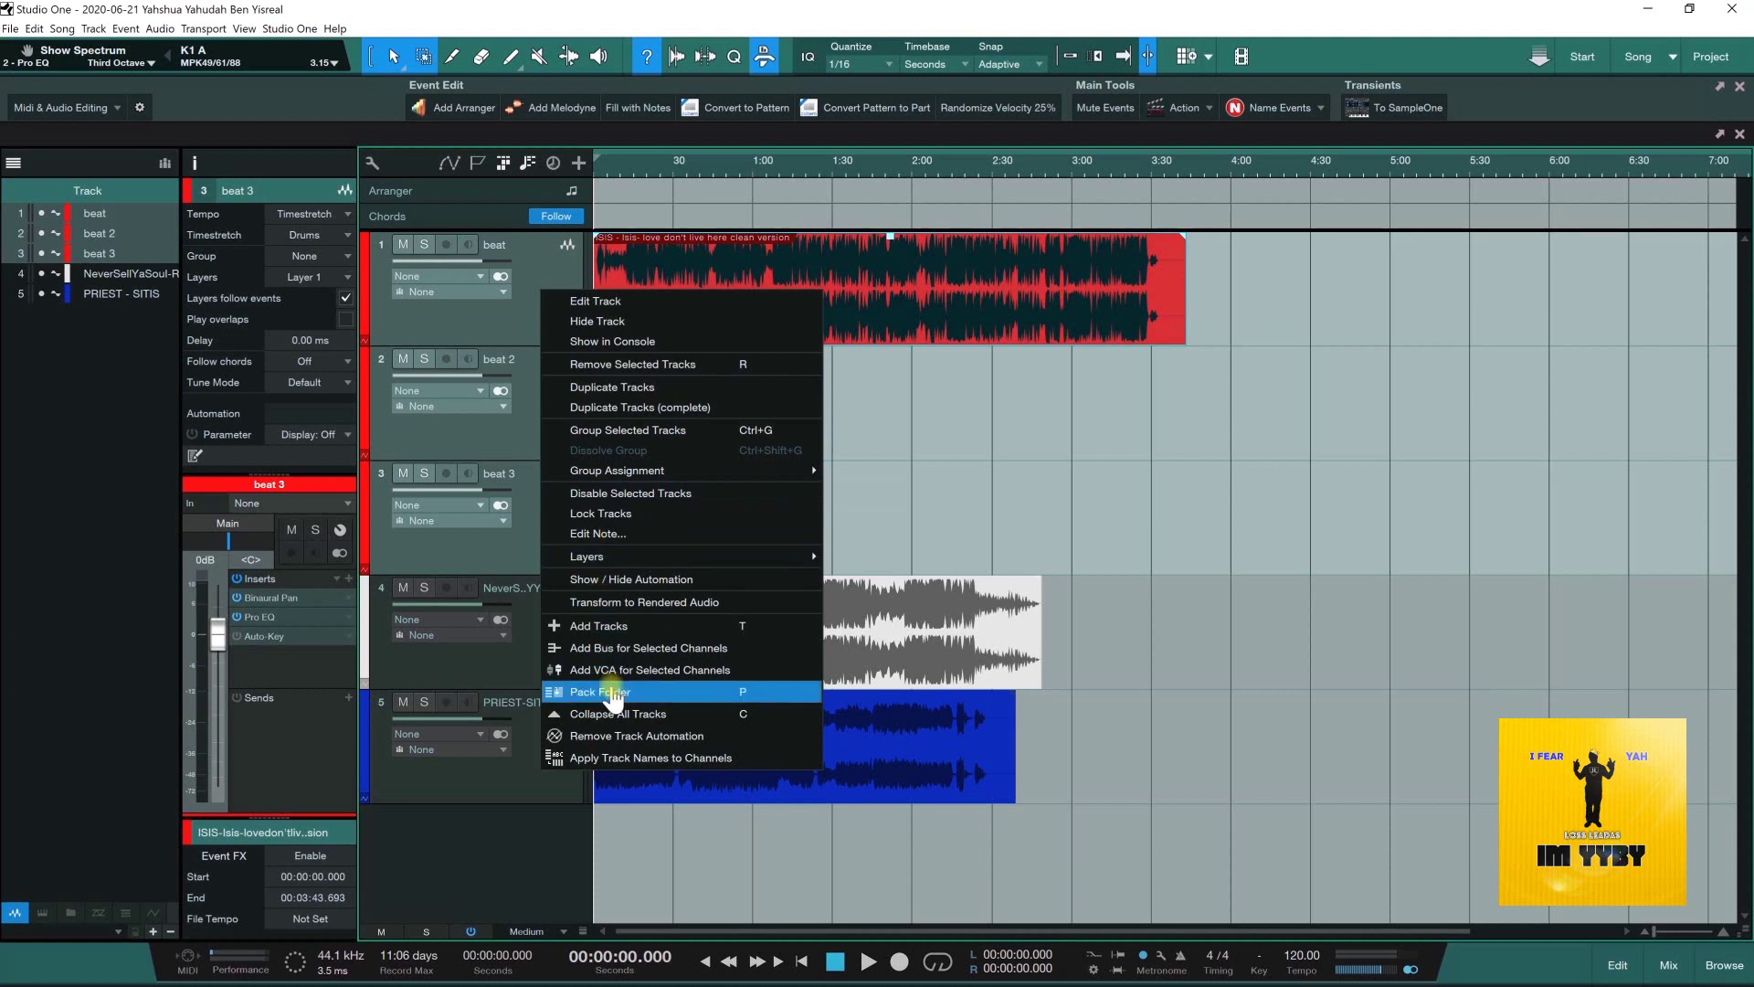
left_click(610, 695)
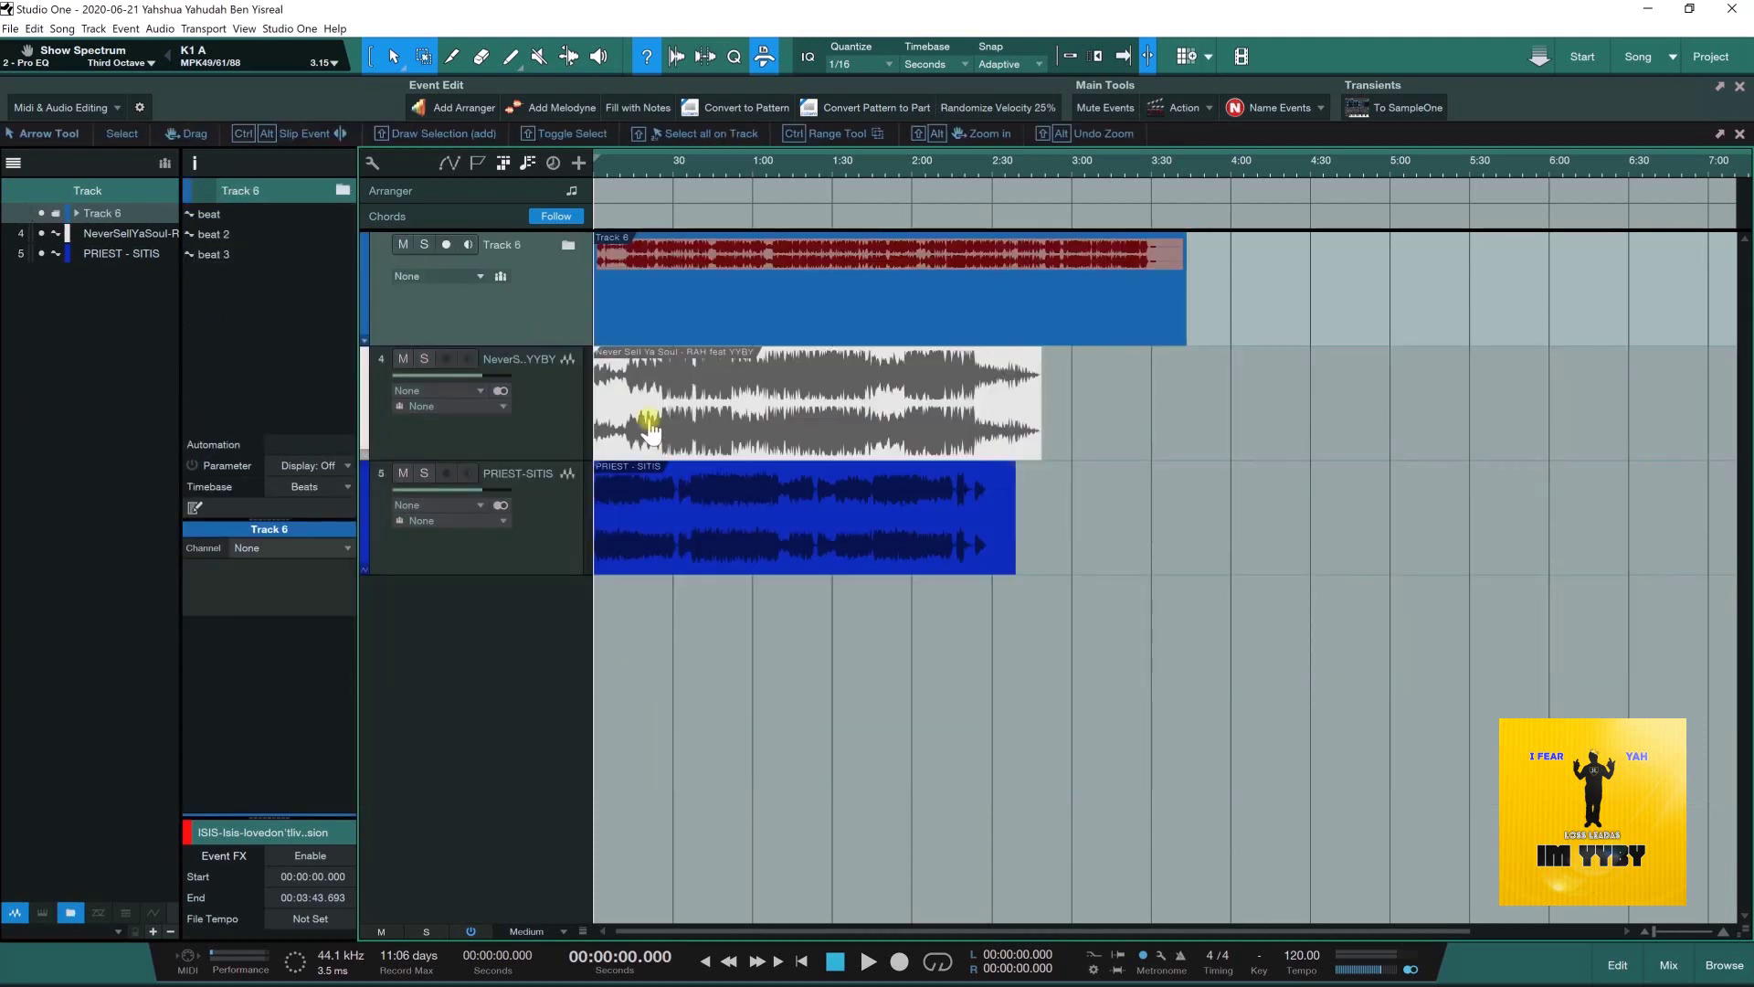
- Duplicate the NeverSellYaSoul track twice without its audio event
left_click(559, 407)
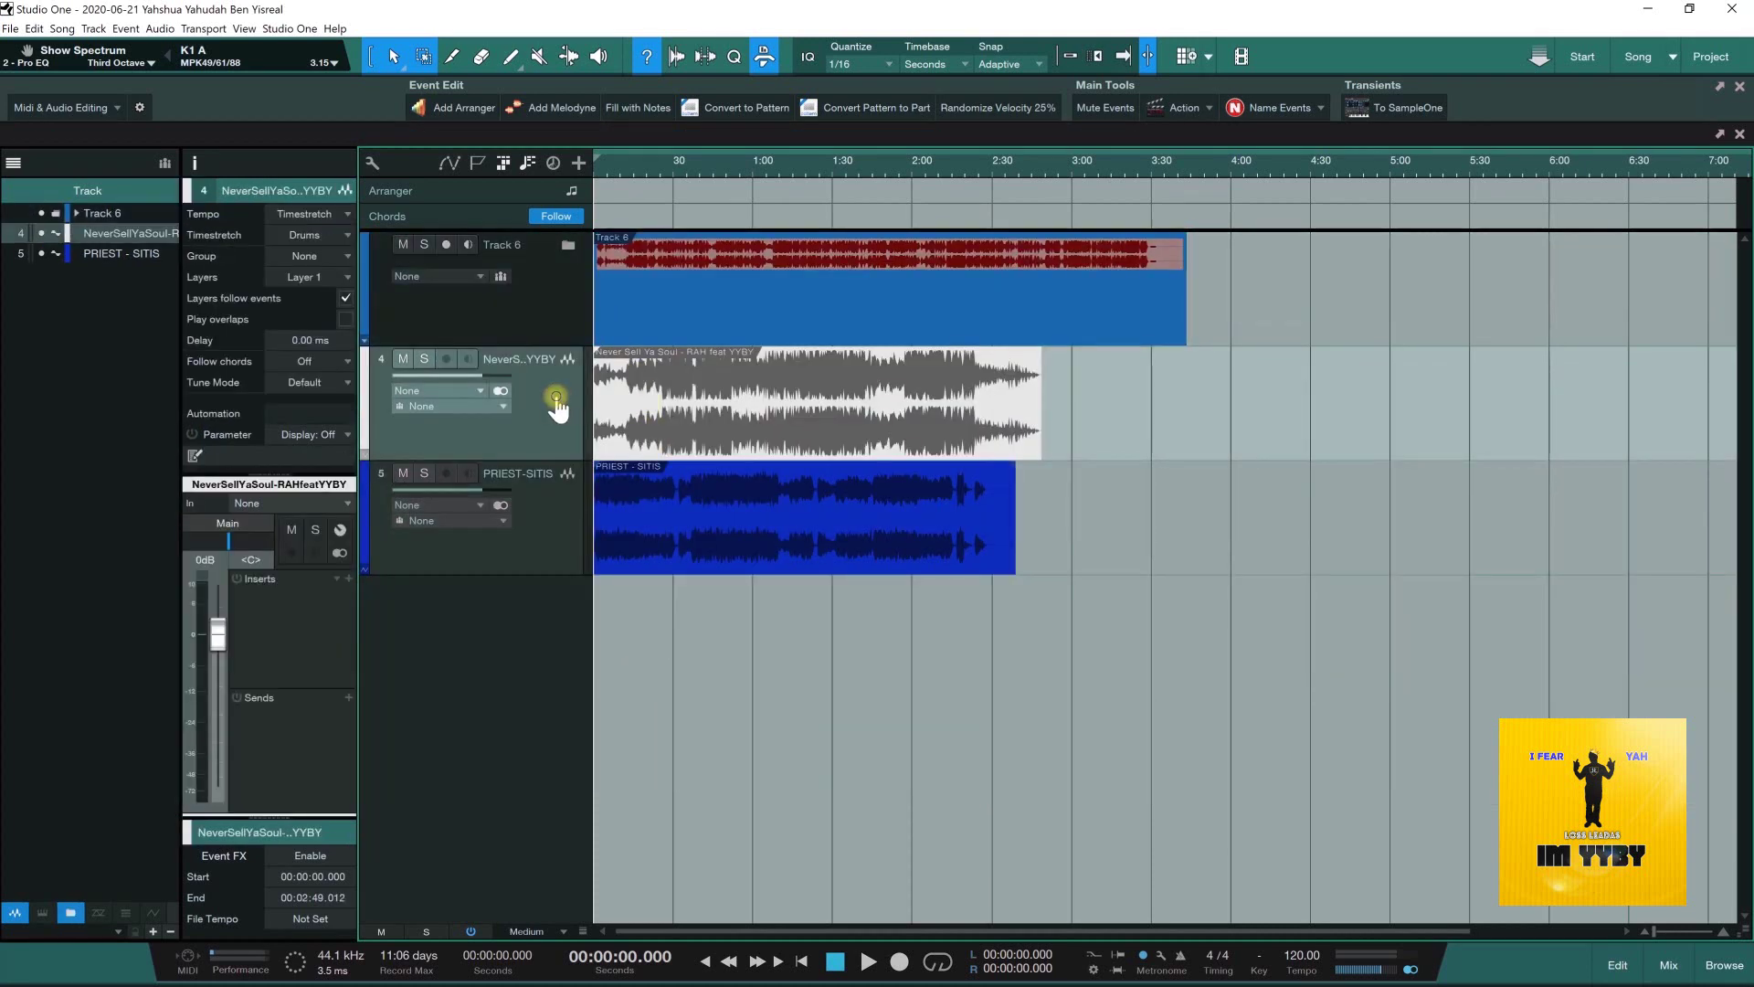
right_click(559, 407)
left_click(608, 489)
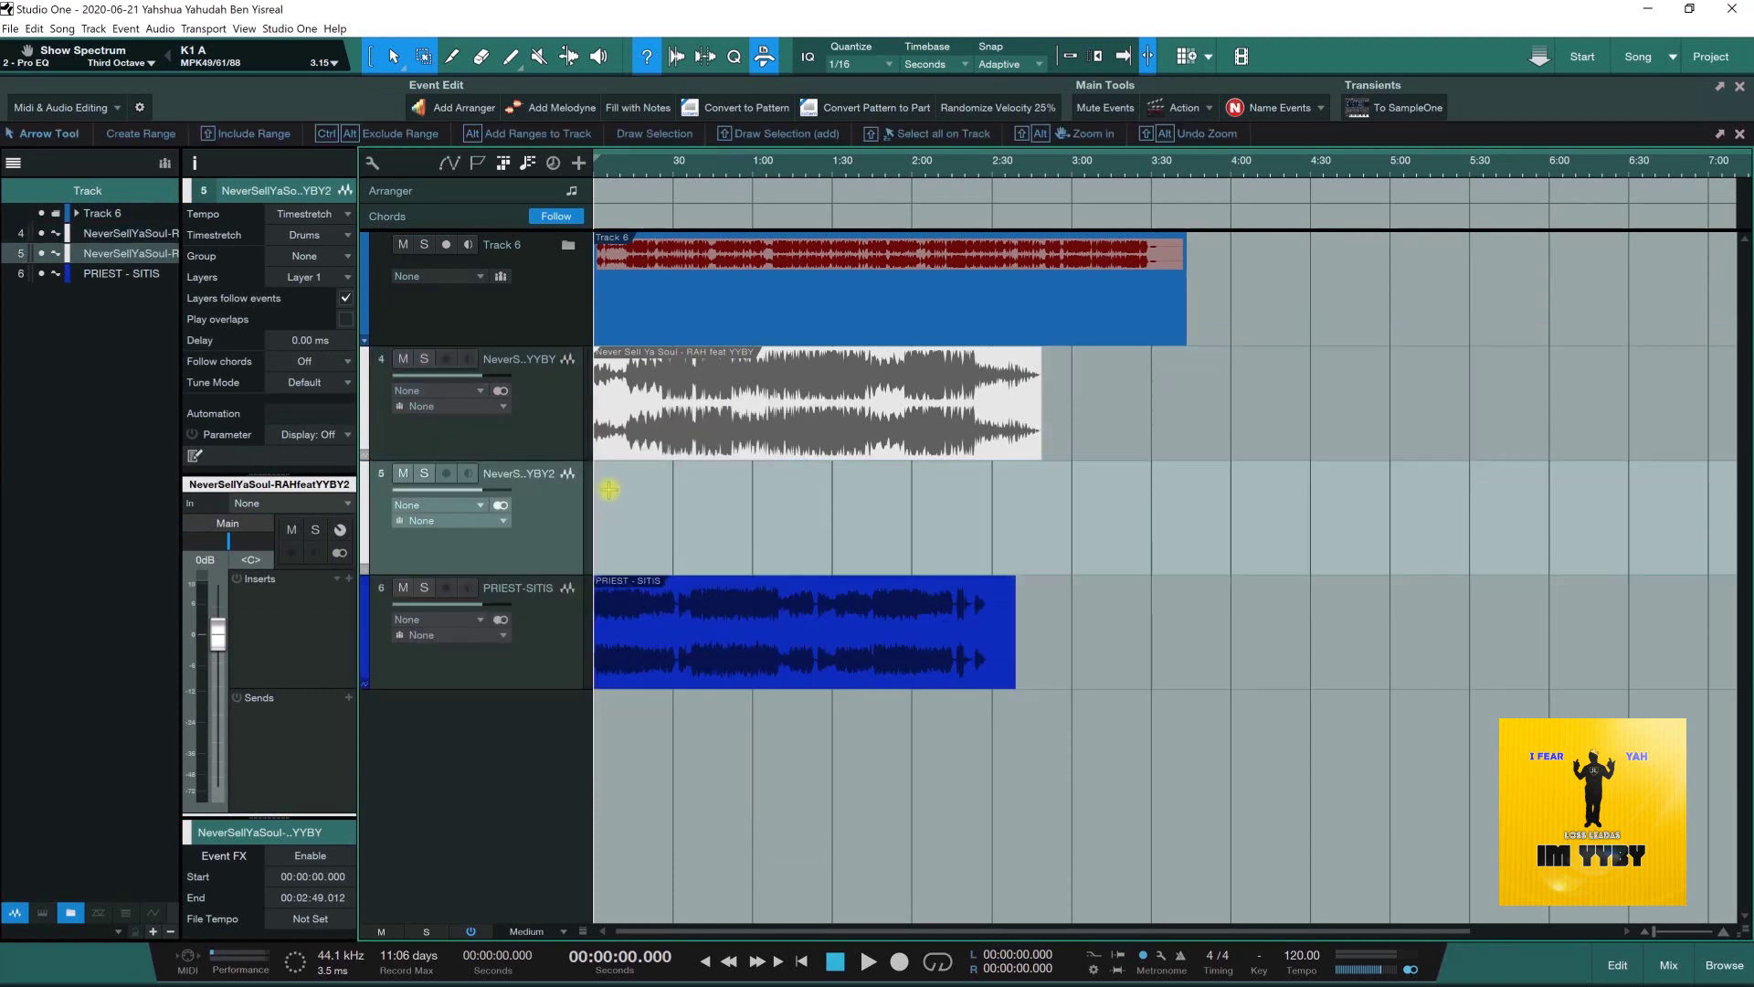
right_click(557, 495)
left_click(606, 576)
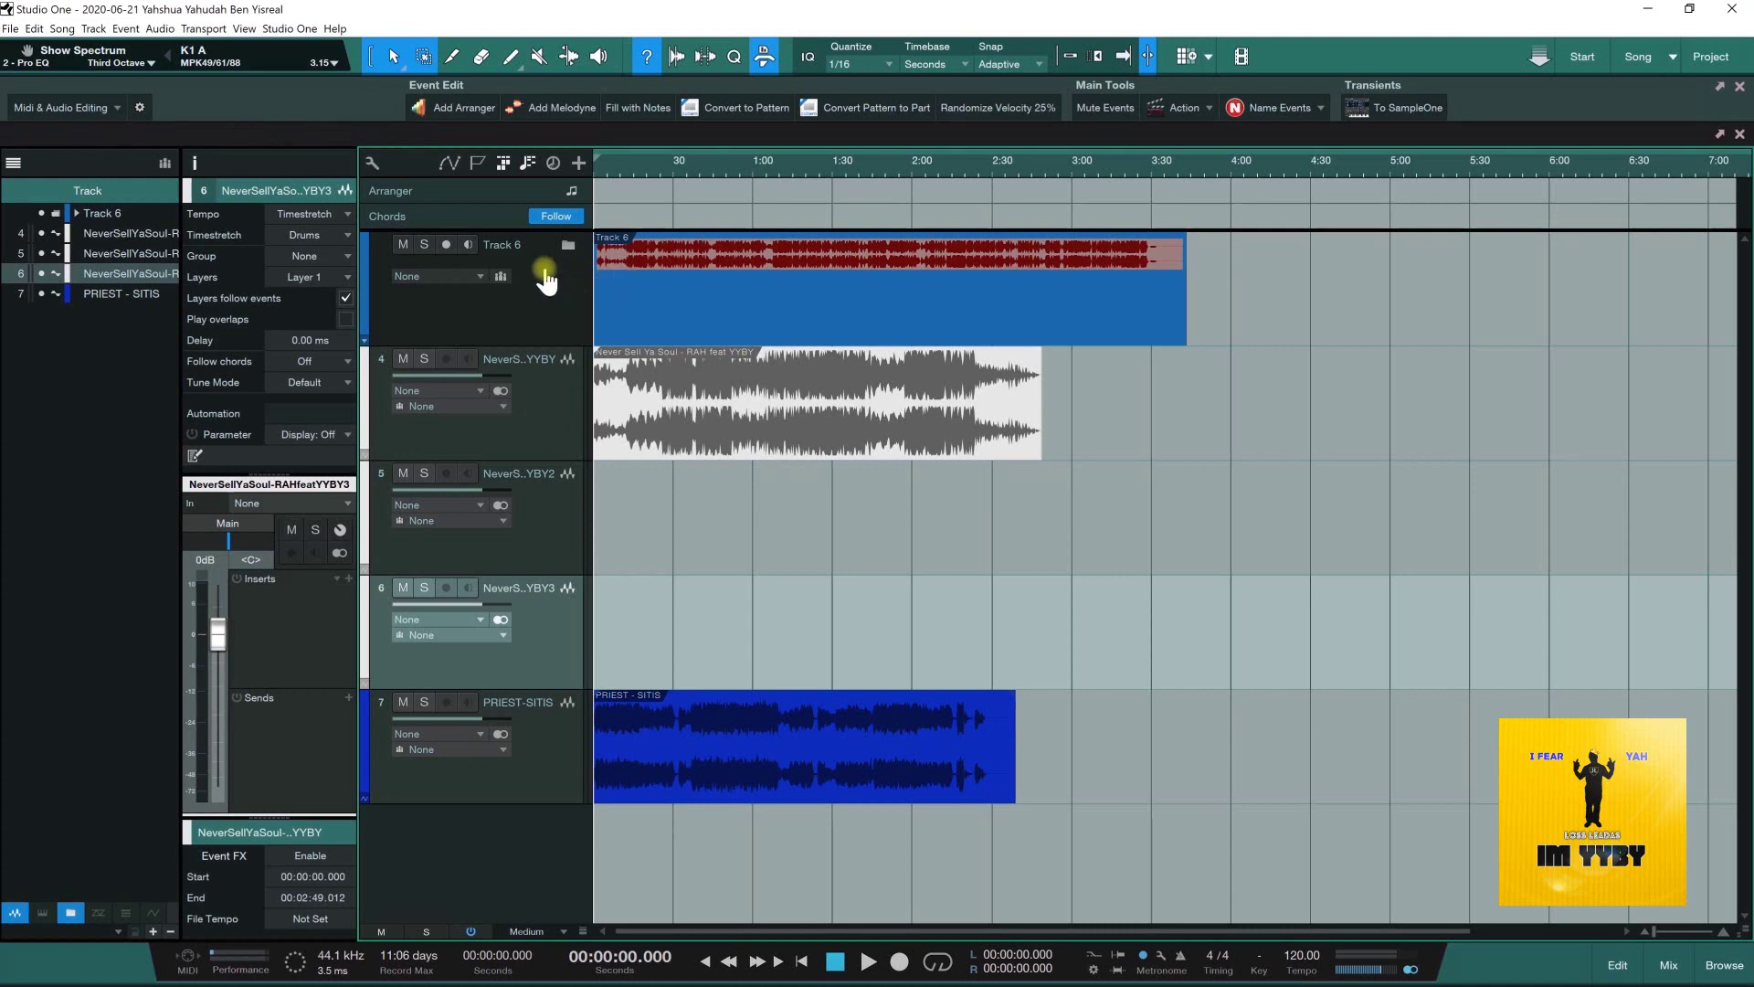
- Name the beat folder "snap 1" and pack the three NeverSellYaSoul tracks into a folder of their own
type("co")
left_click(557, 411)
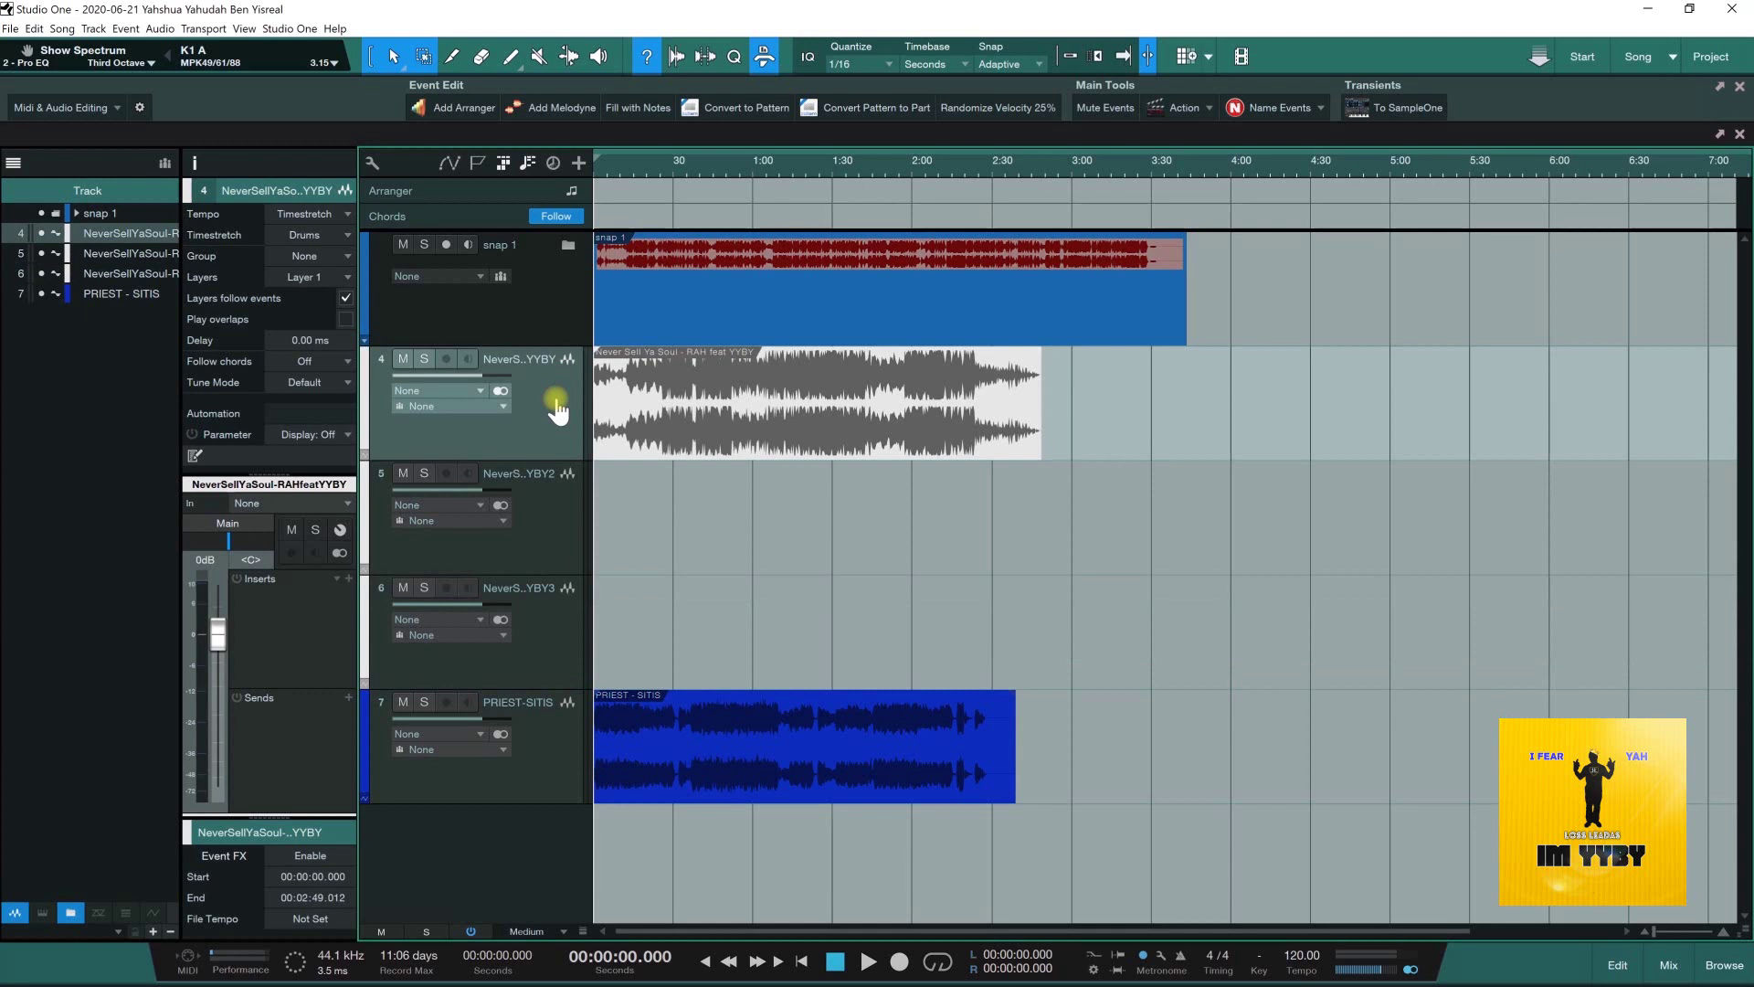
left_click(532, 507, "shift")
left_click(541, 621, "shift")
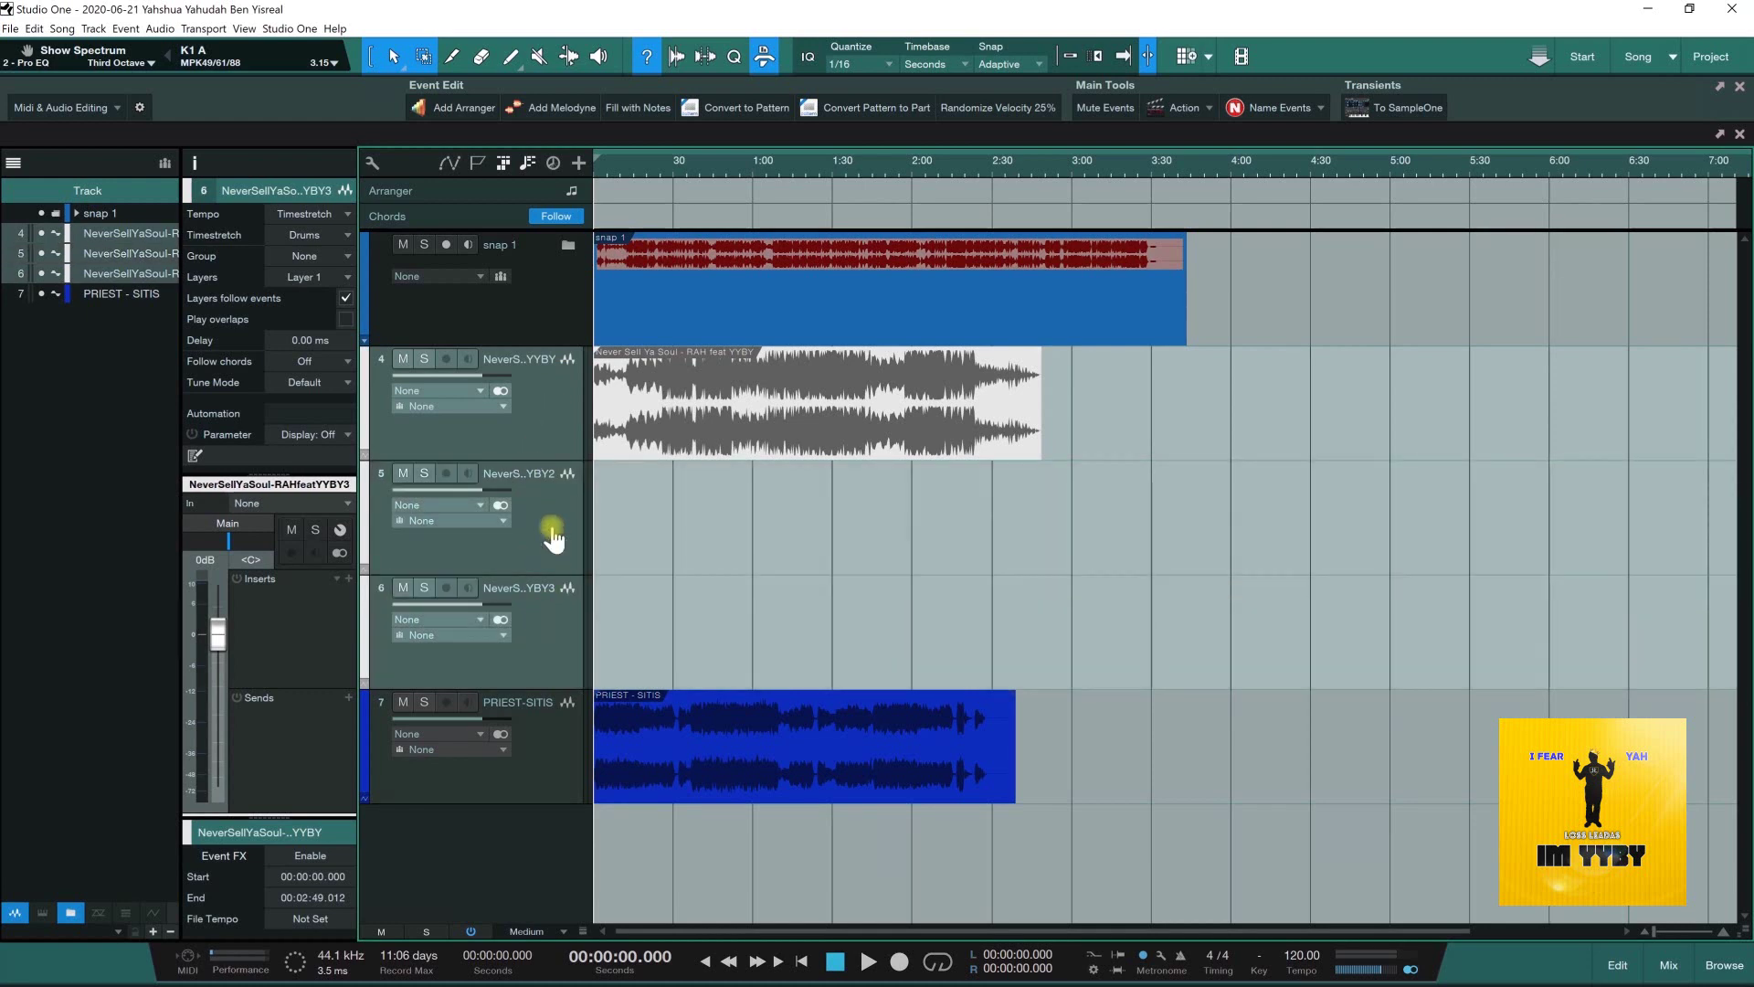
right_click(545, 420)
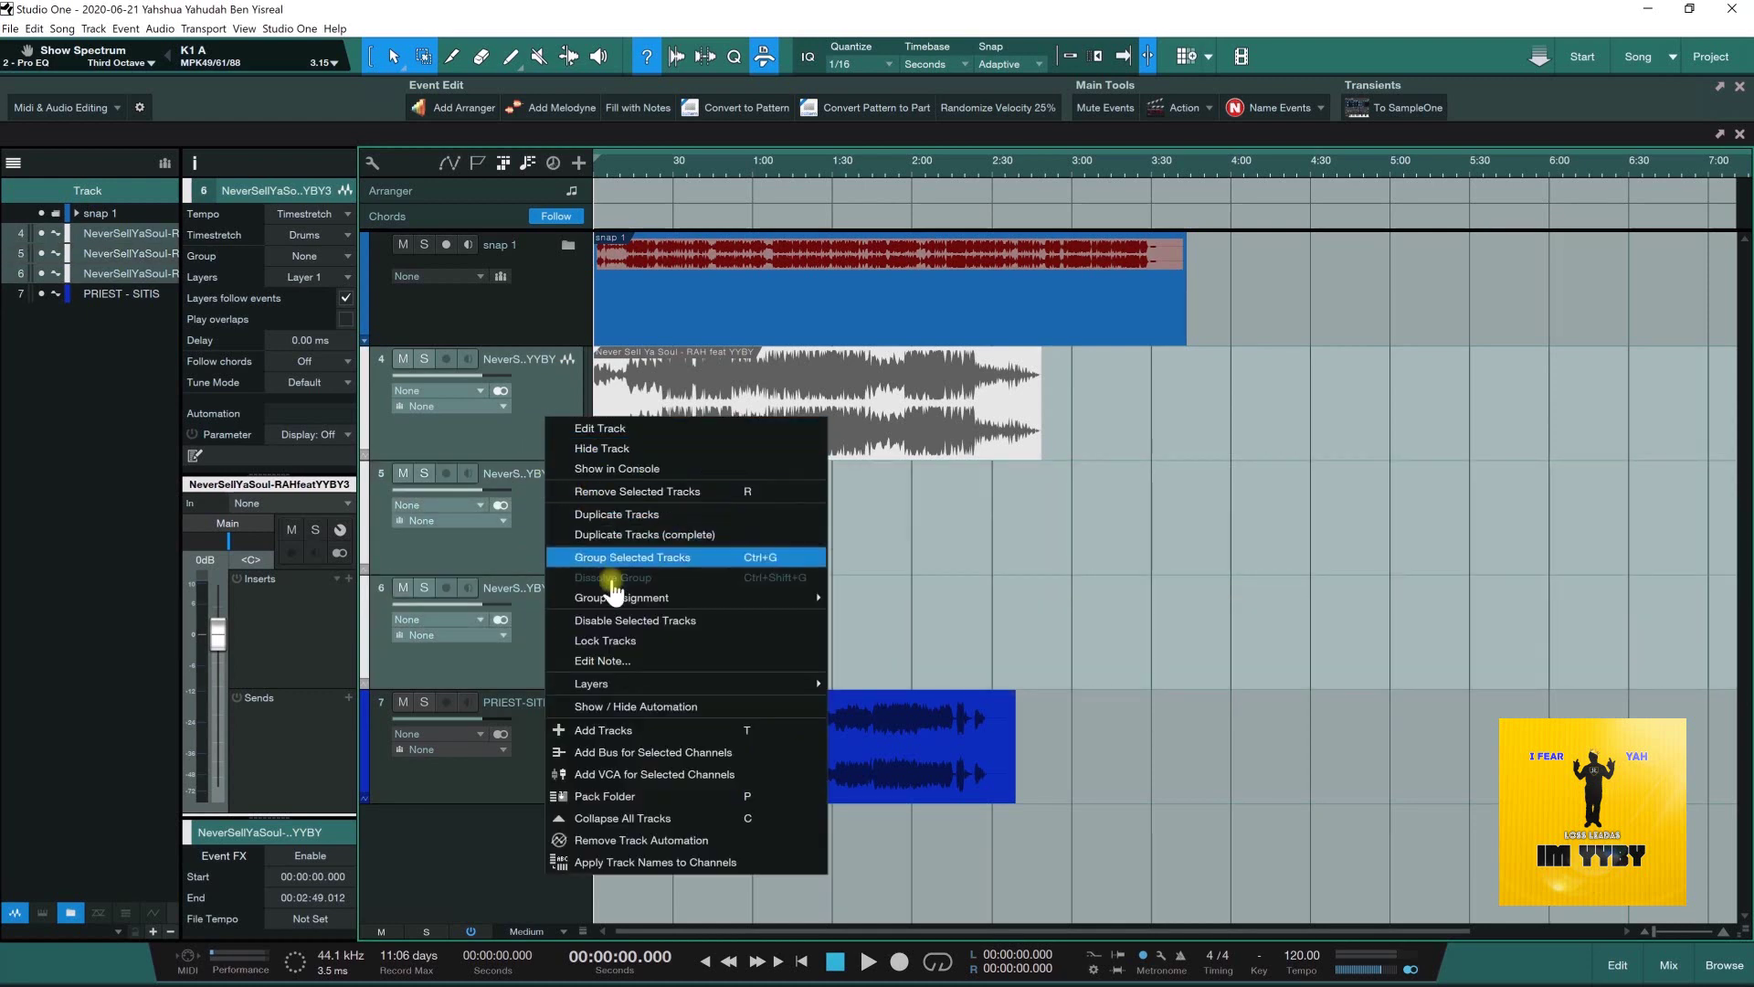
left_click(606, 798)
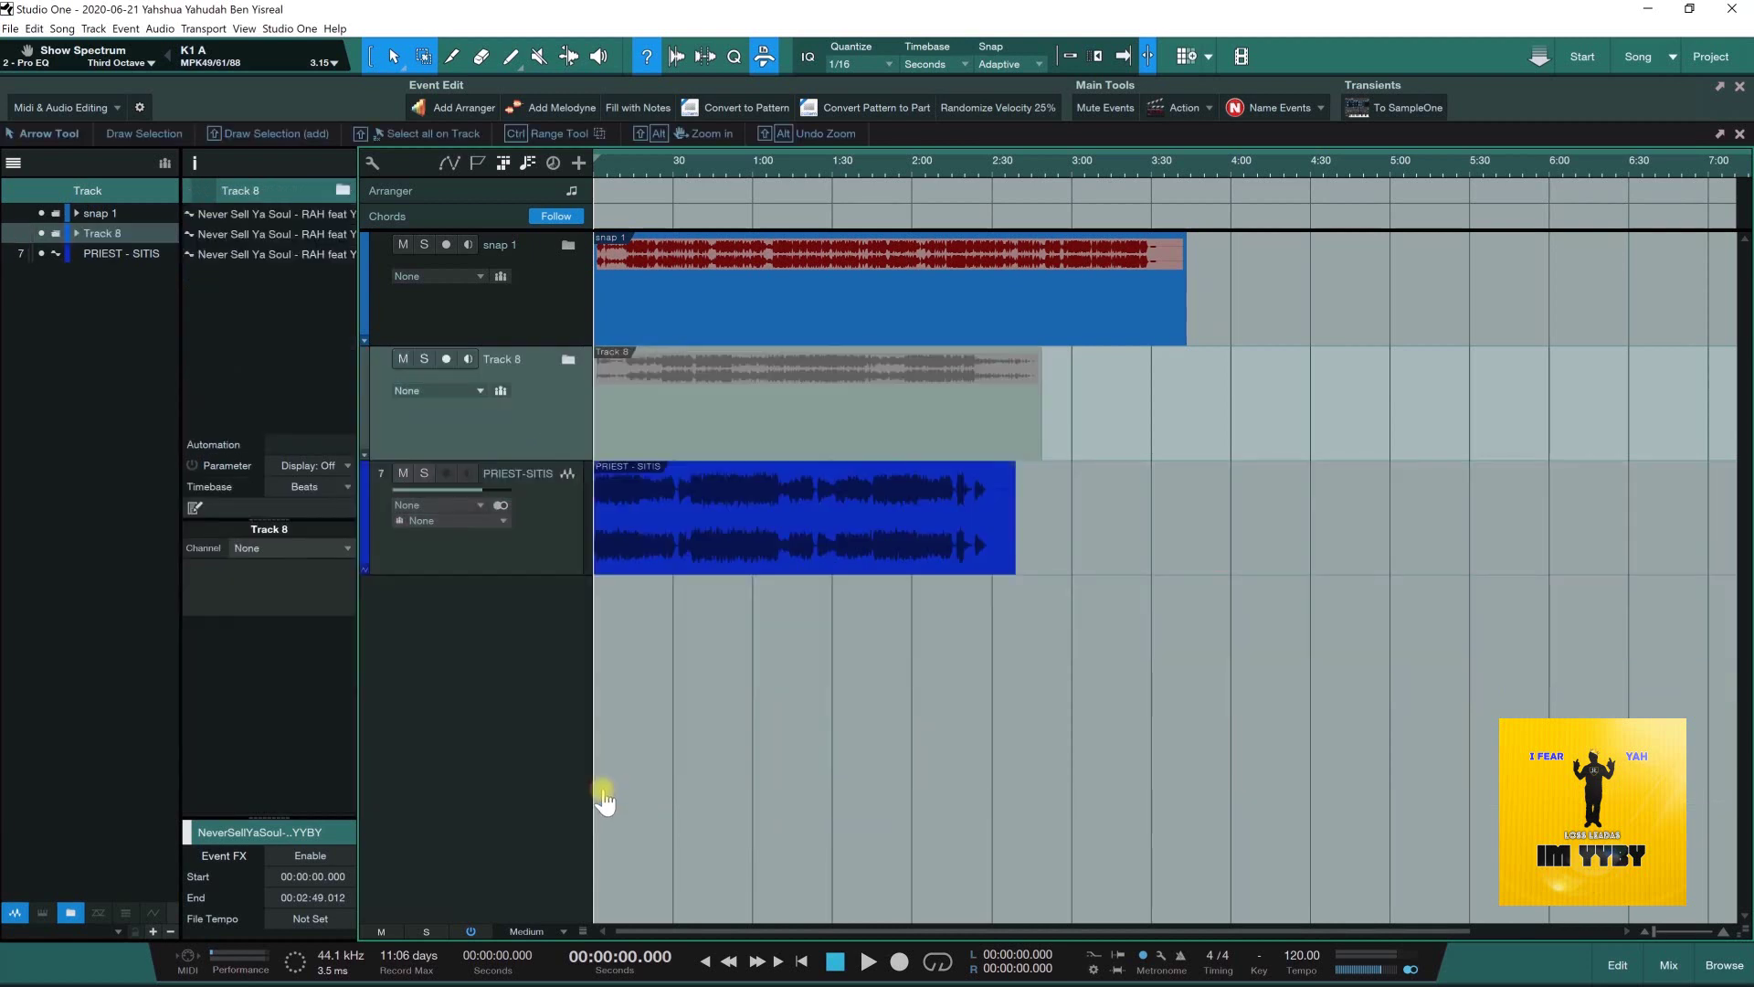
- Duplicate the PRIEST - SITIS track twice without its audio event
left_click(558, 518)
right_click(559, 518)
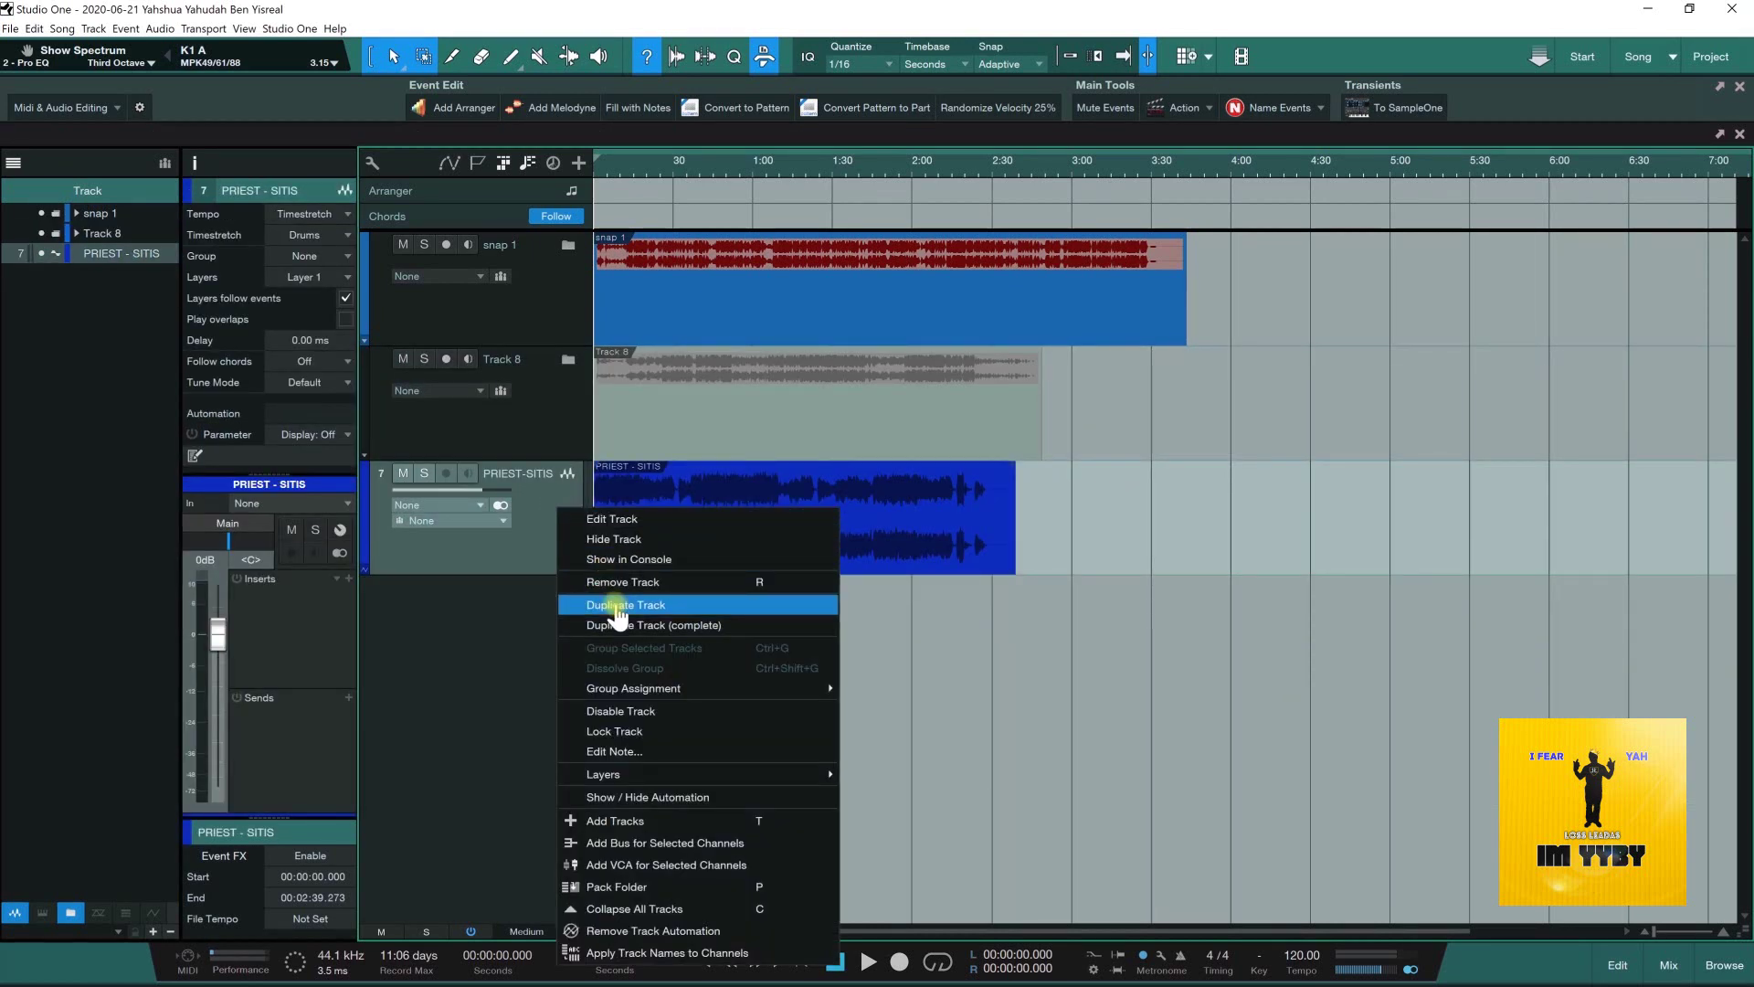
left_click(618, 607)
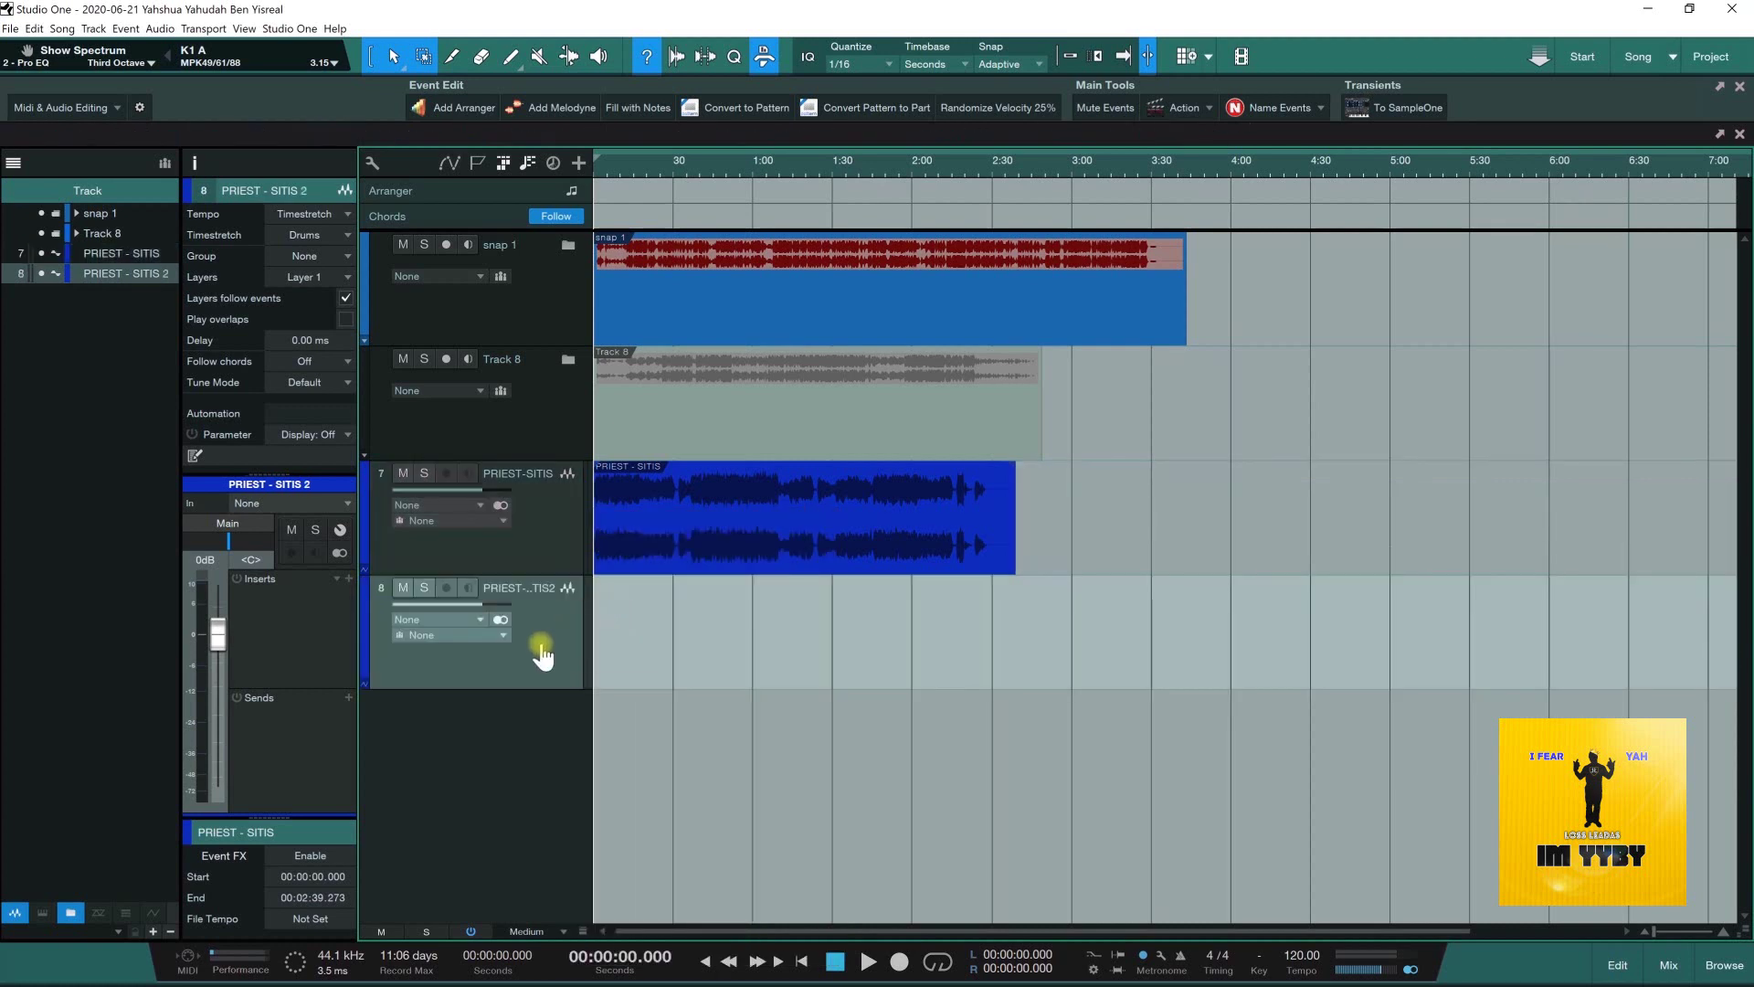
right_click(541, 642)
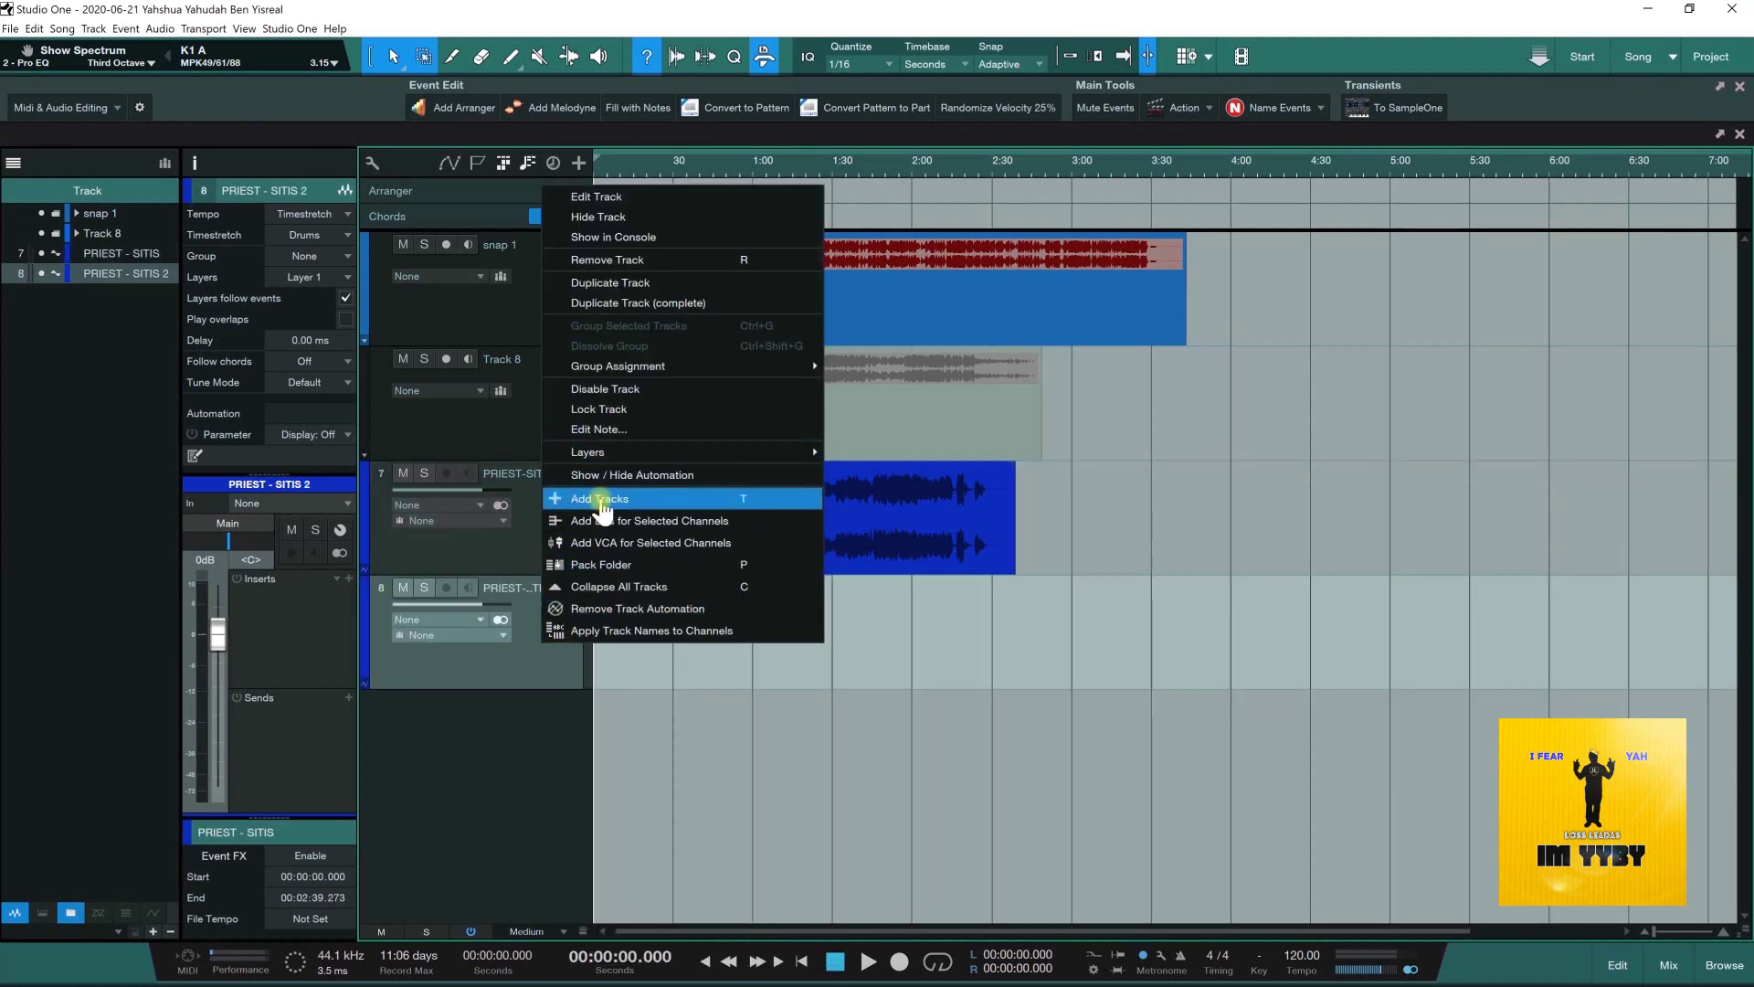
left_click(605, 283)
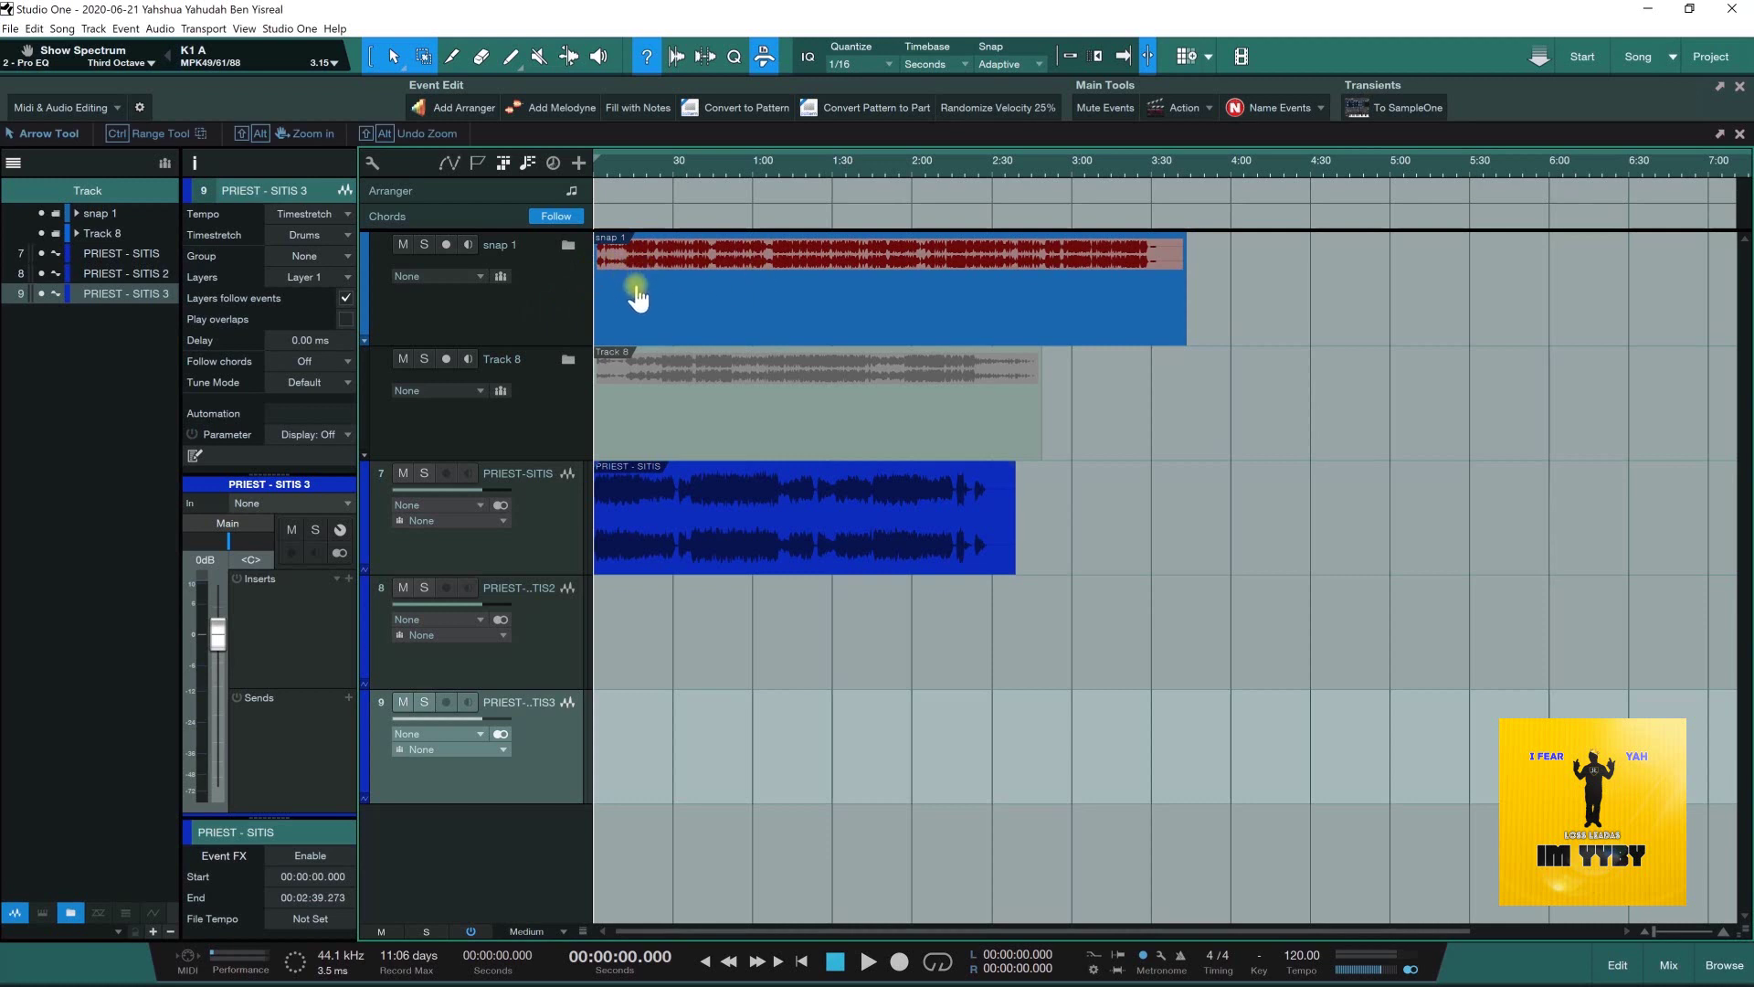
- Pack the three PRIEST - SITIS tracks into their own folder
left_click_drag(559, 541, 555, 729)
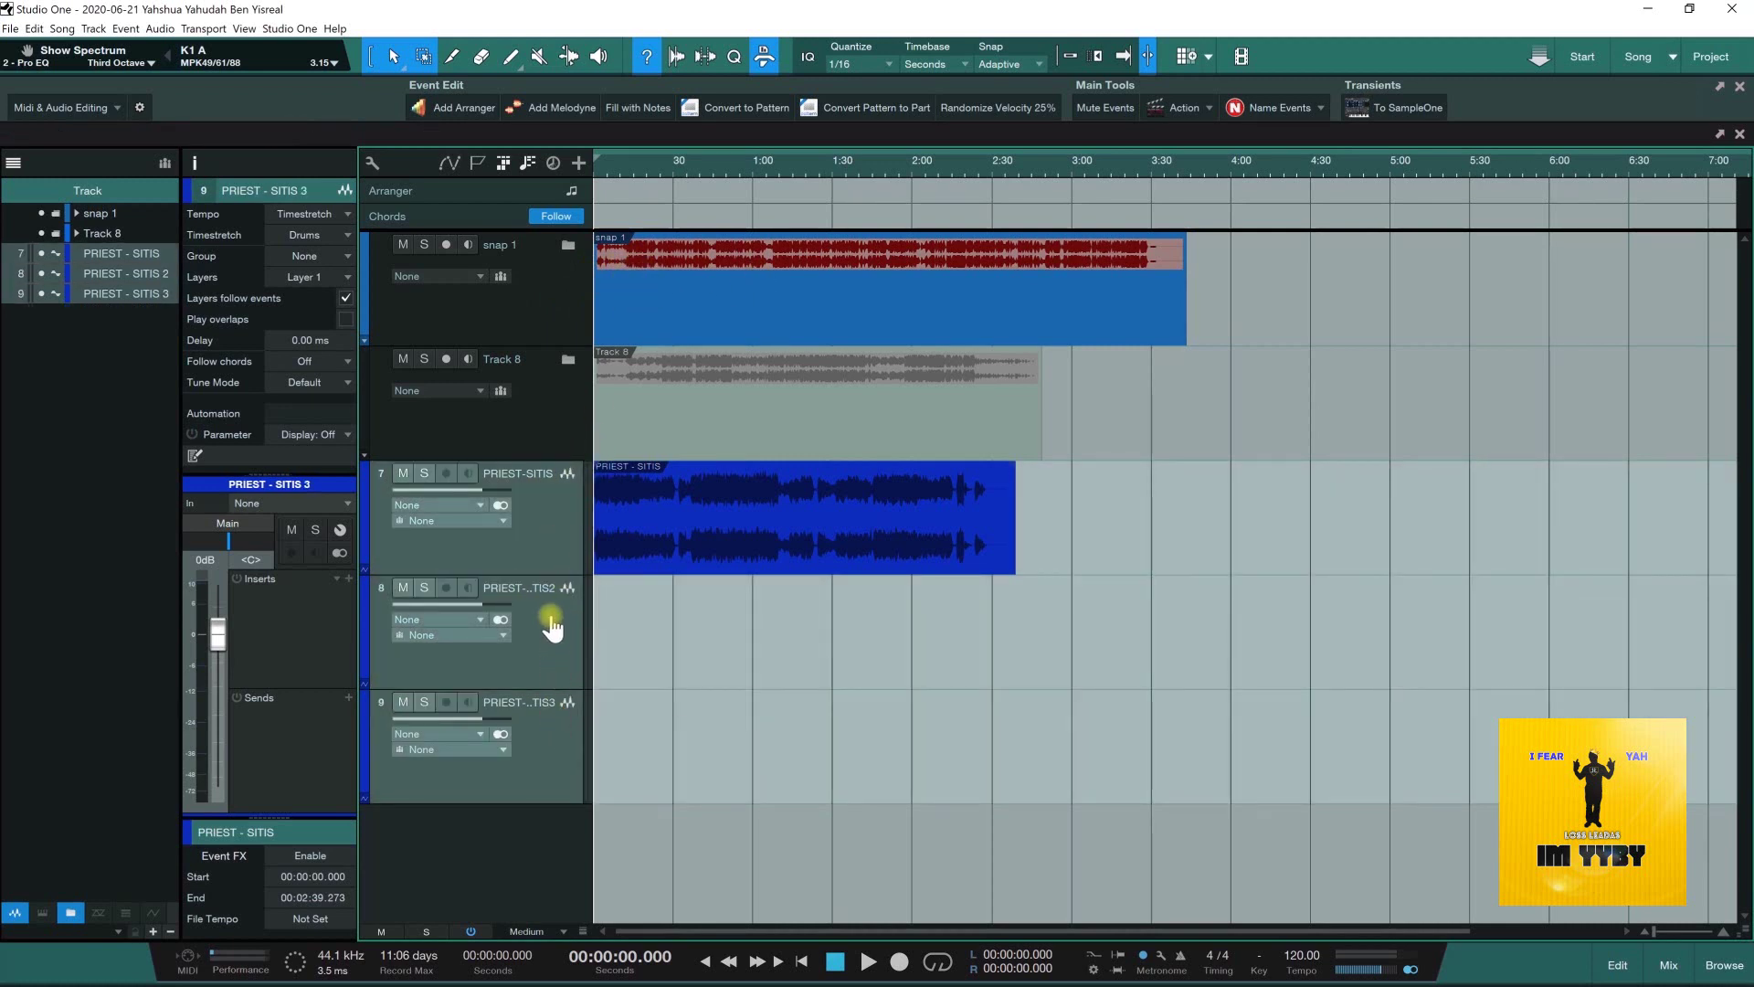
right_click(542, 543)
left_click(603, 464)
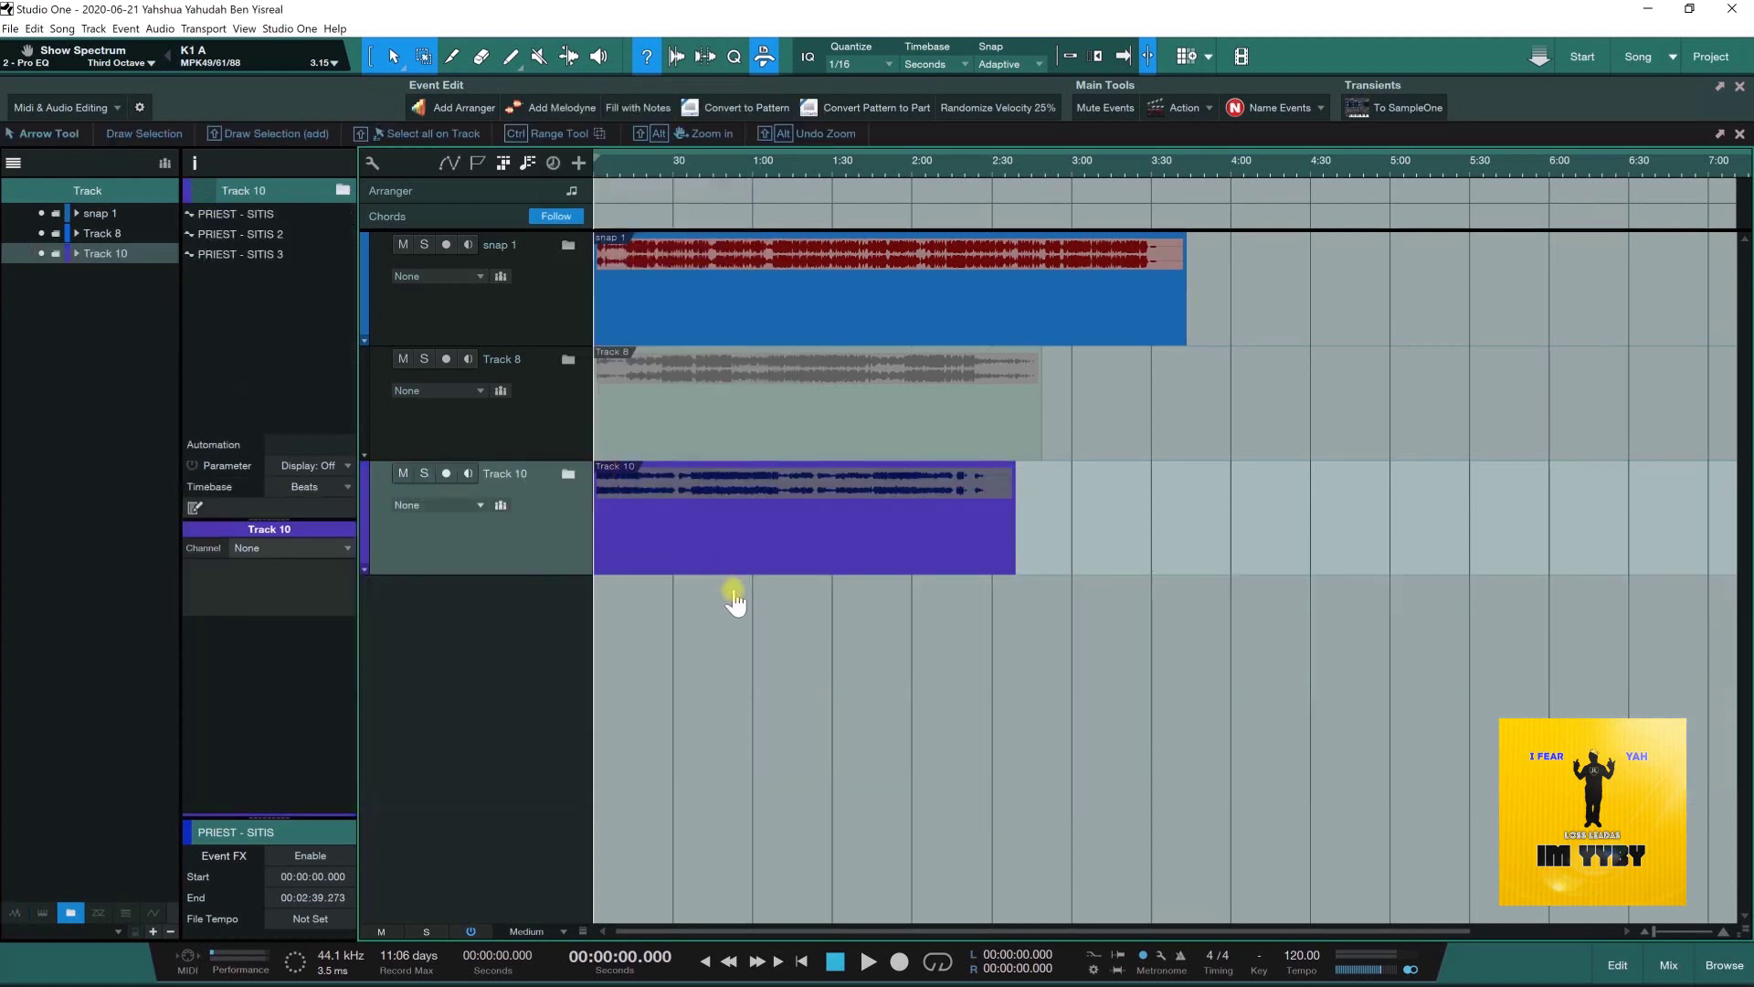
- Expand the snap 1 folder and show the mixing console
left_click(549, 314)
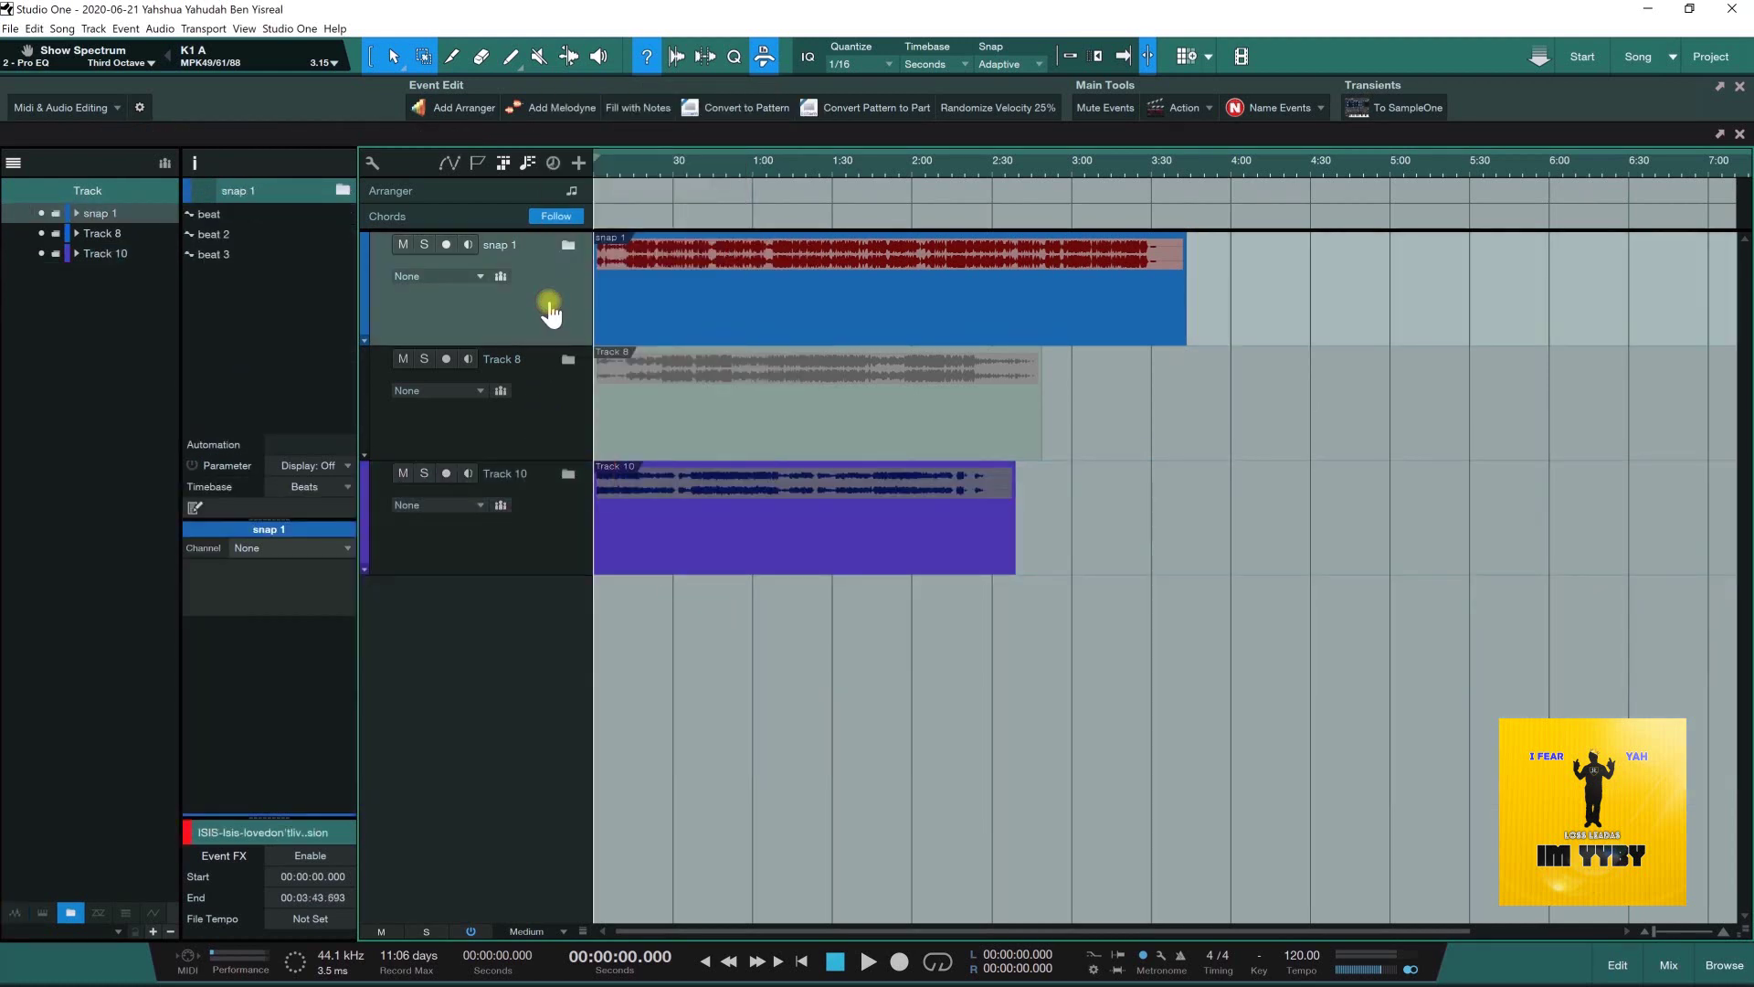
left_click(567, 246)
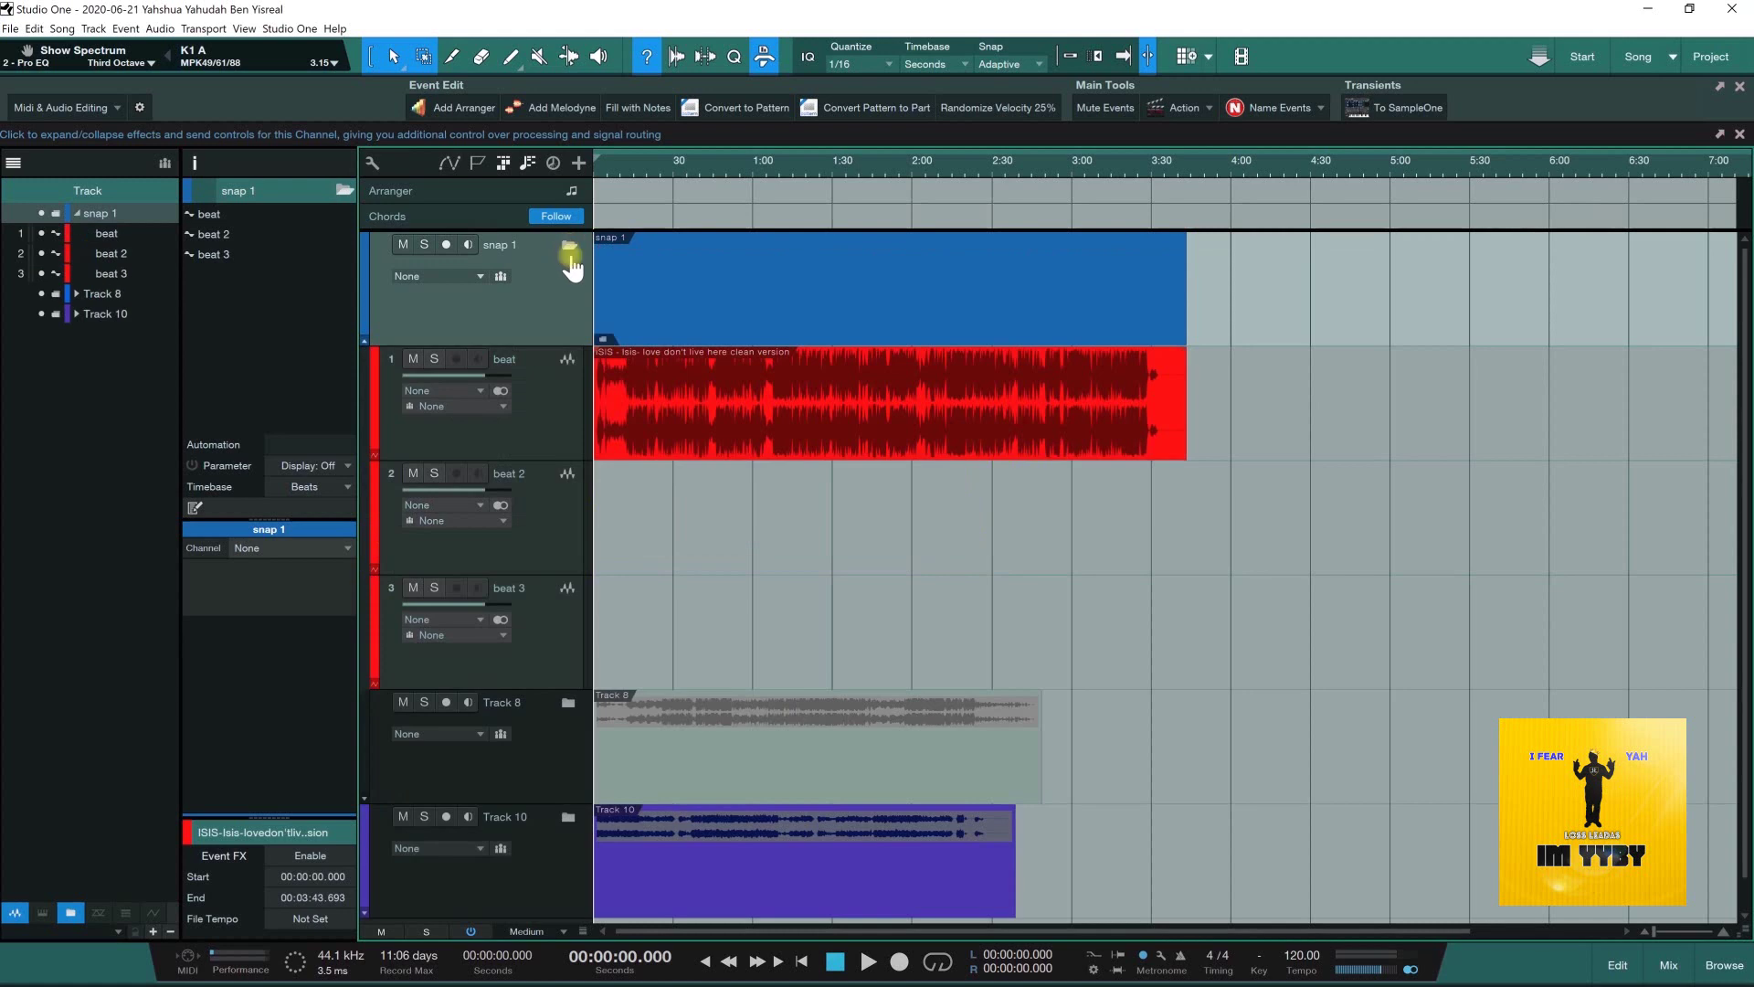
left_click(1668, 965)
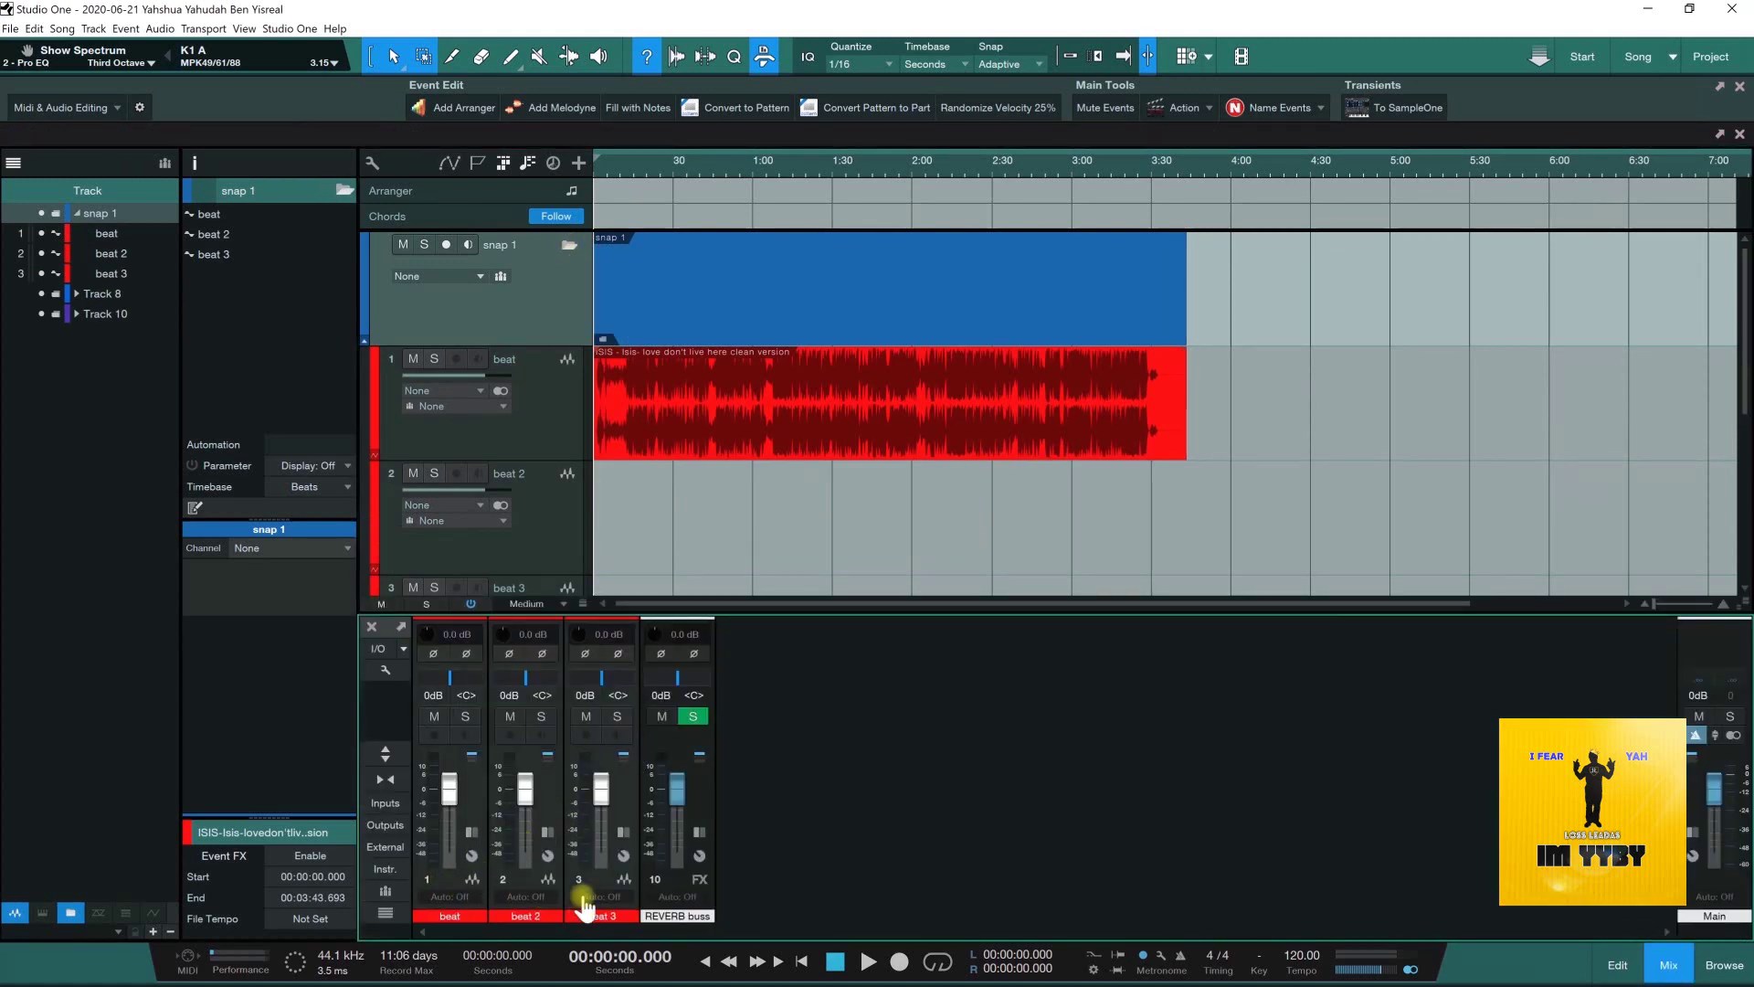
- Add a bus for the beat, beat 2 and beat 3 channels and name it "snap 1"
left_click(480, 811)
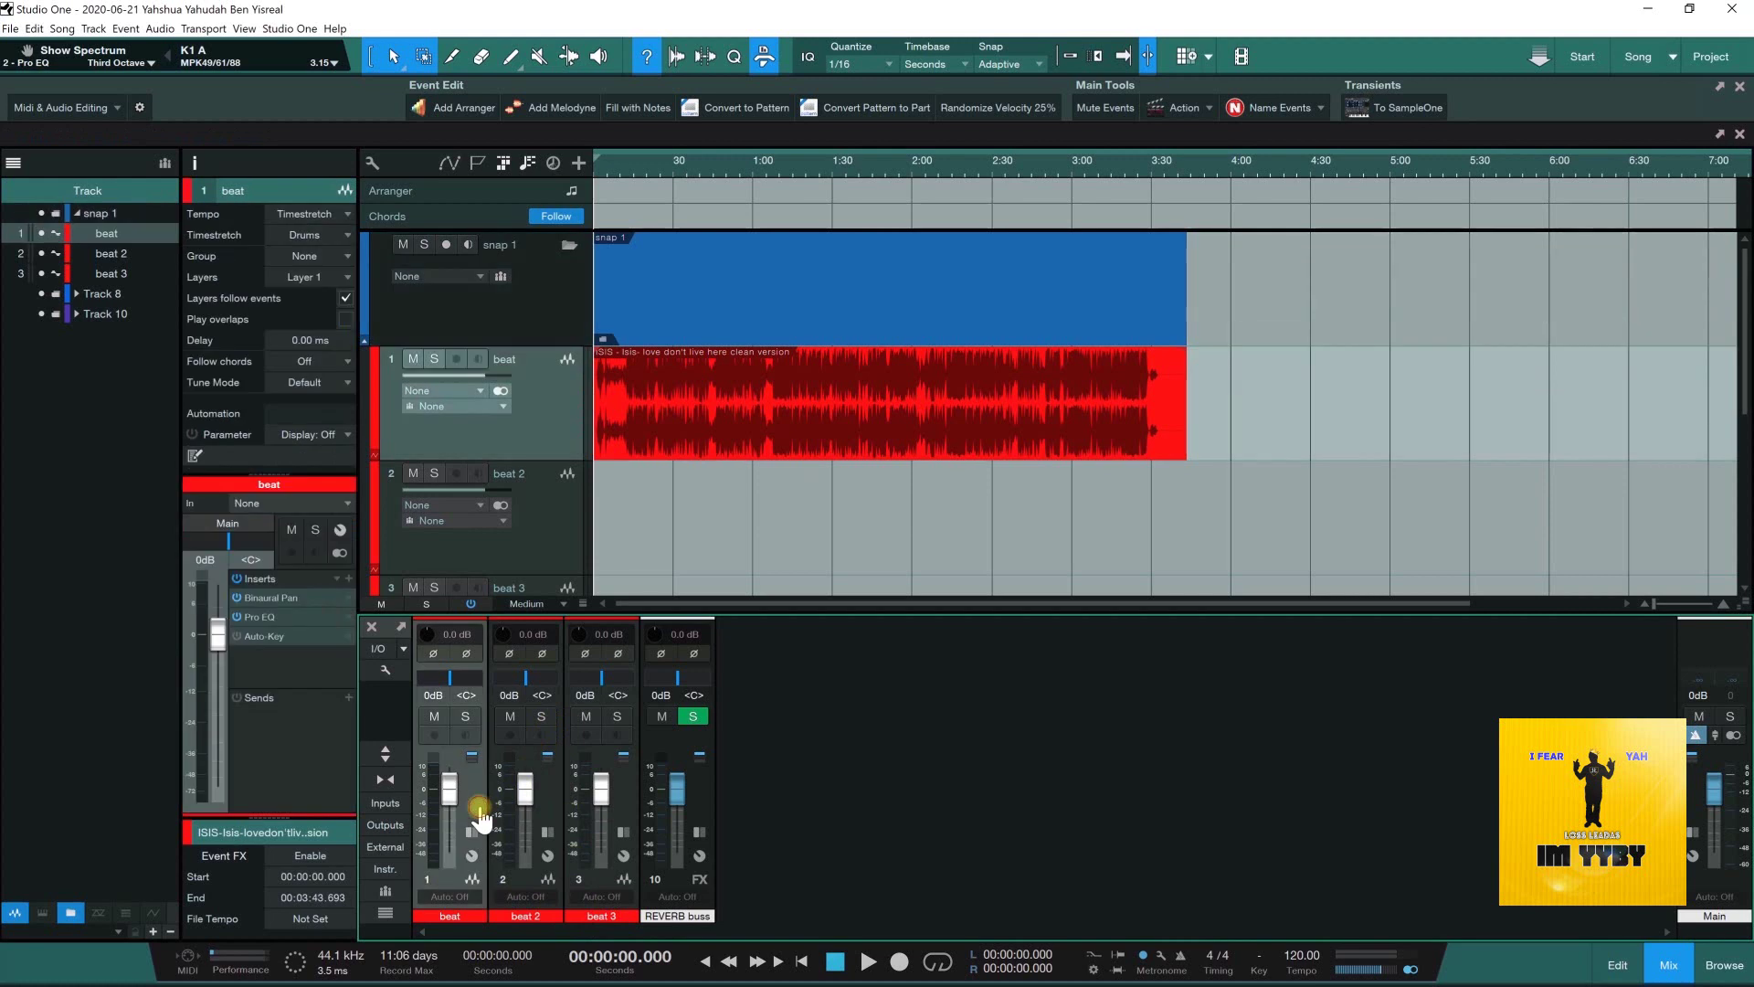
left_click(534, 793, "shift")
left_click(628, 809, "shift")
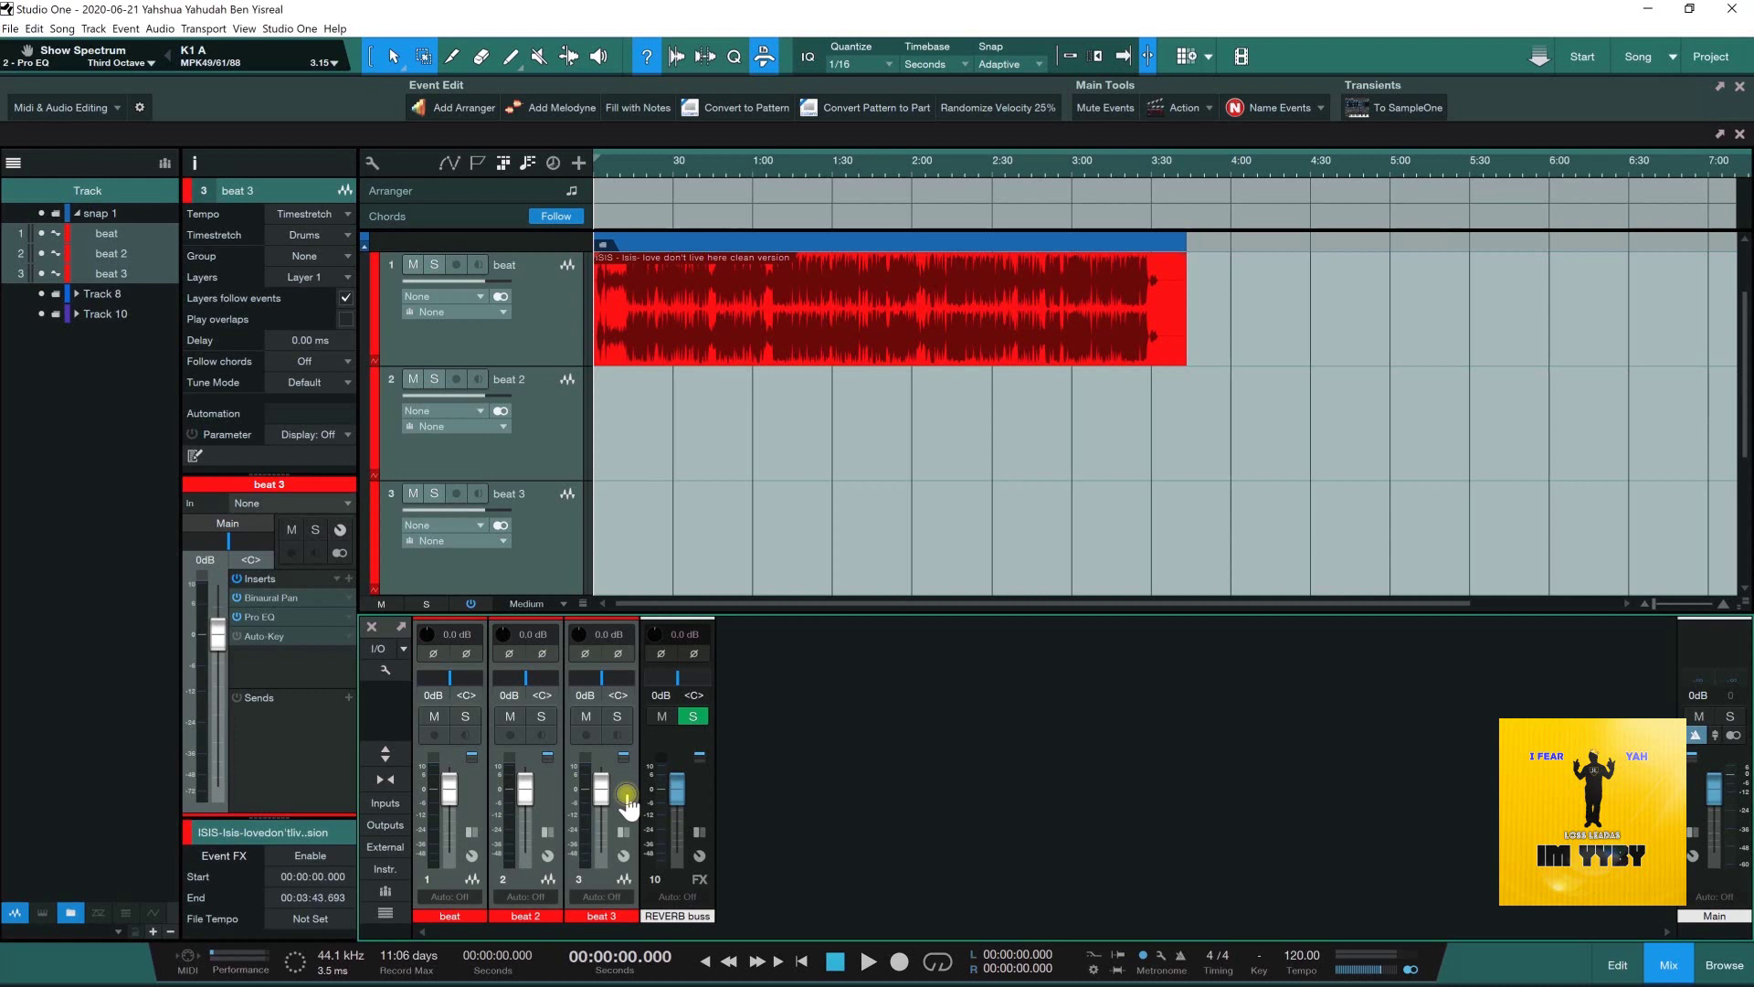
right_click(628, 802)
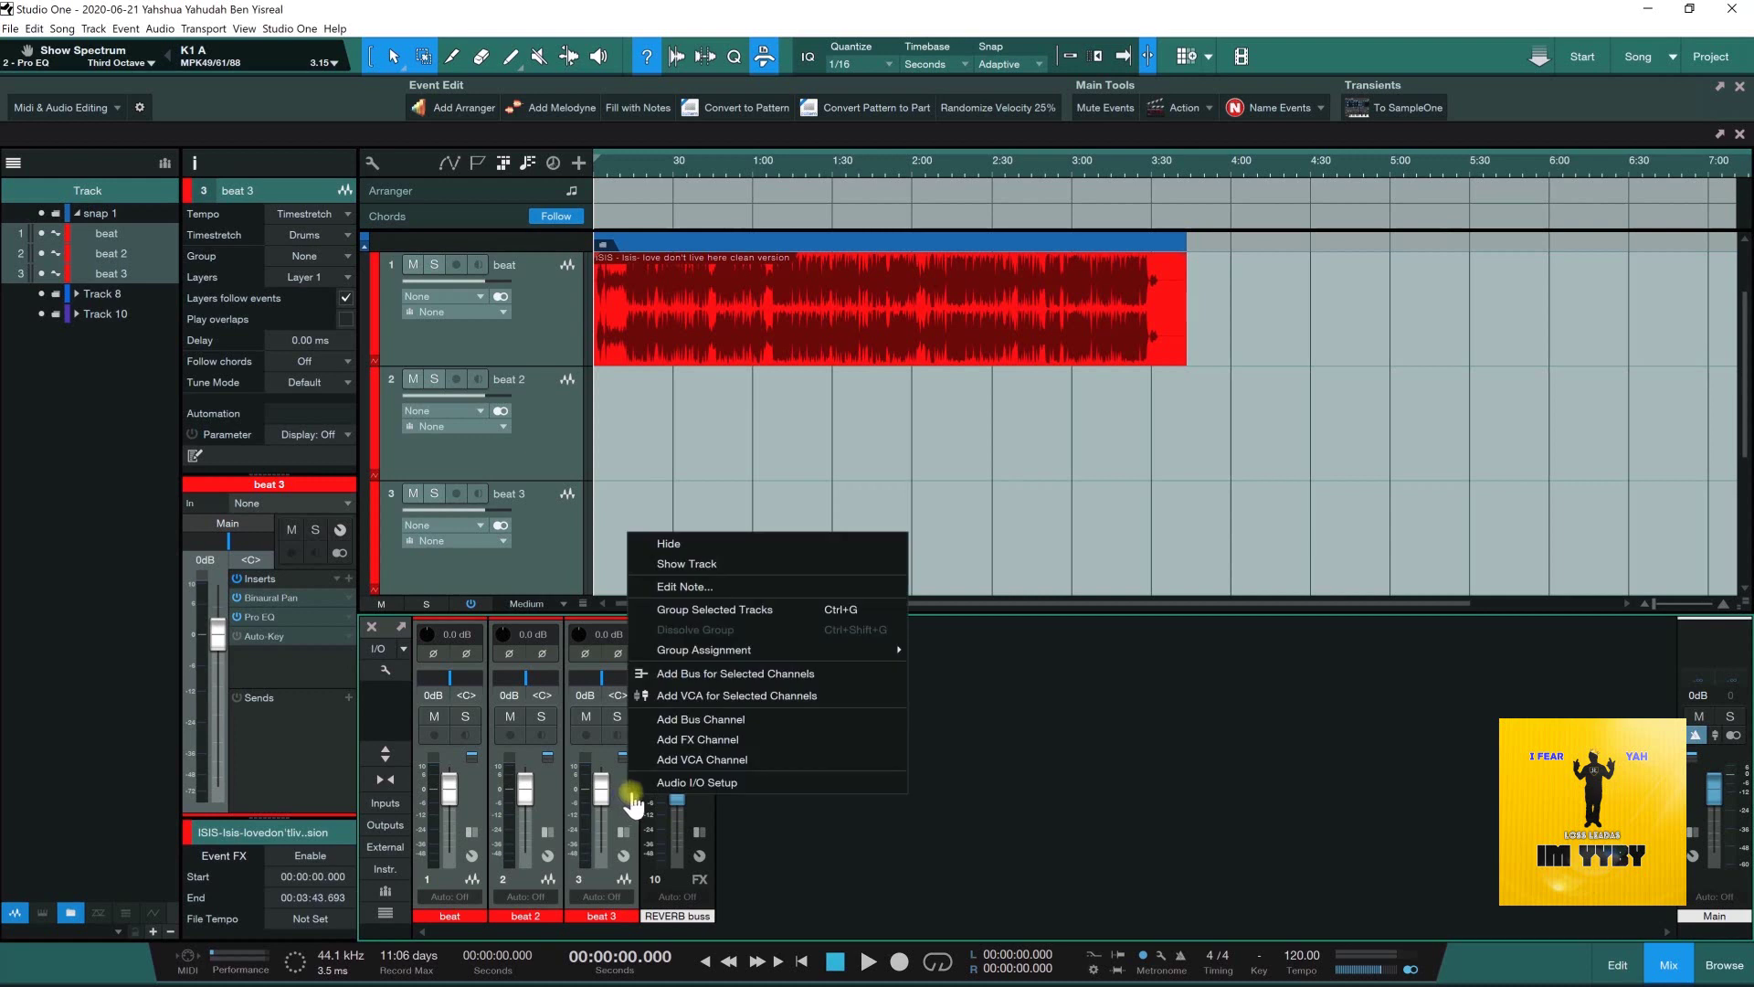
left_click(704, 681)
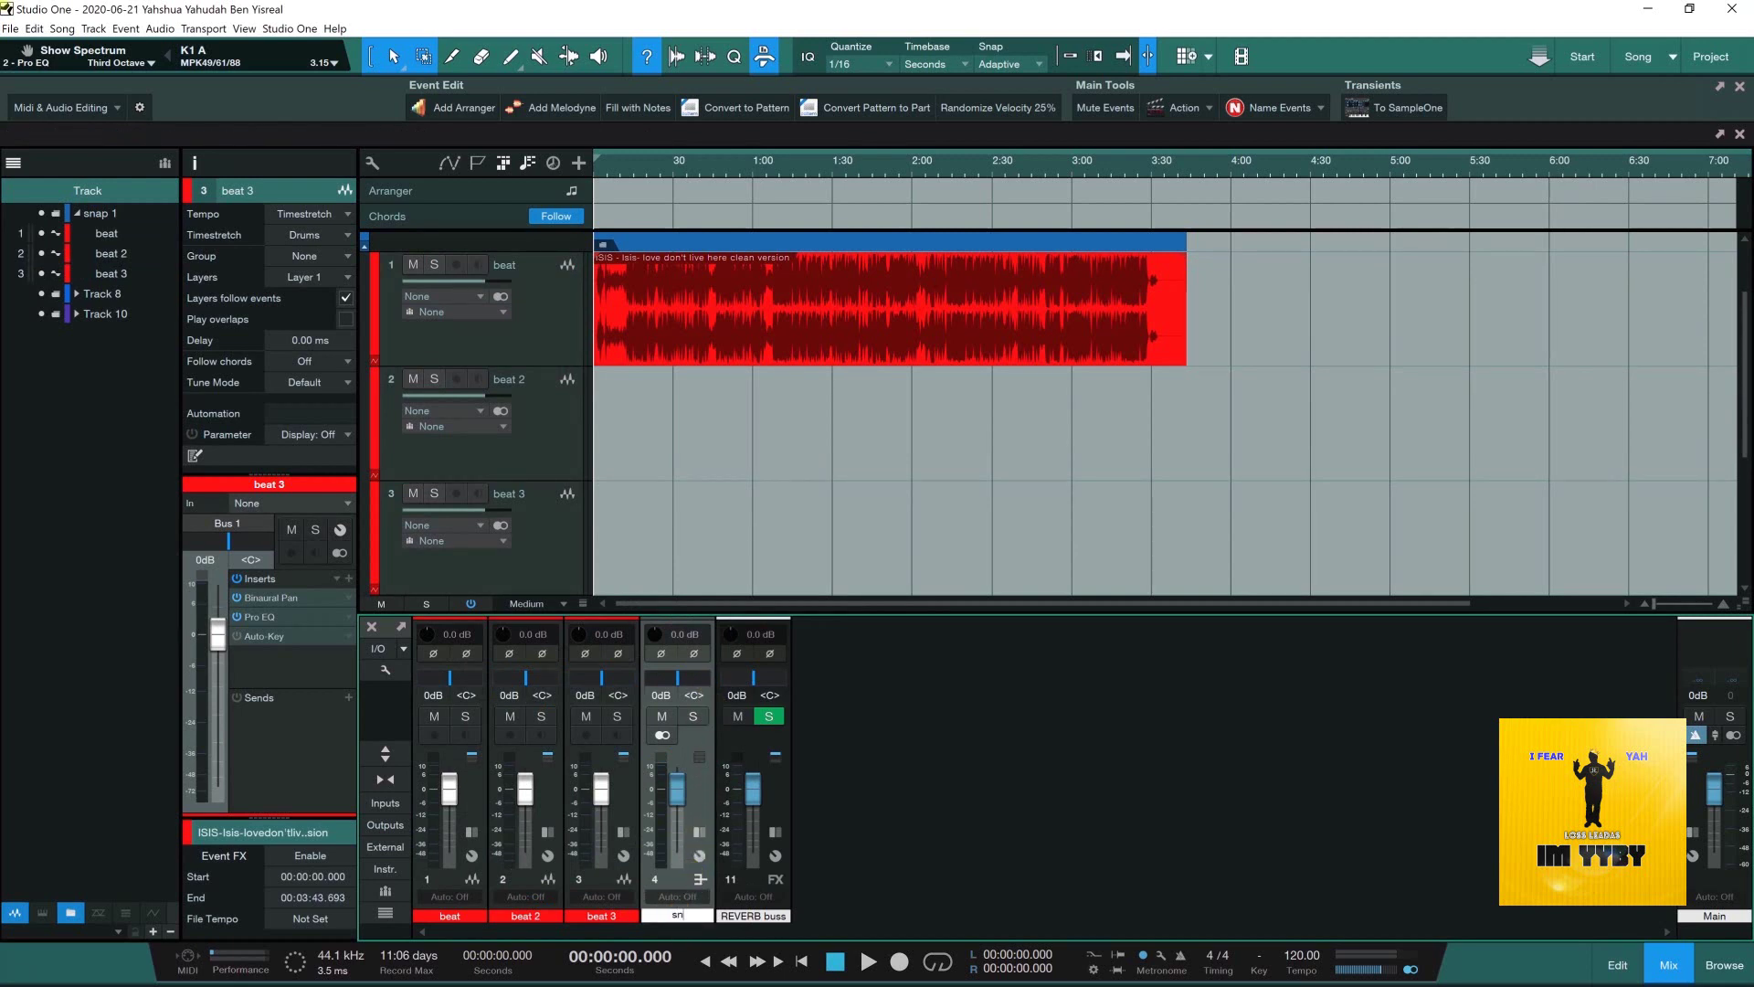
key("Return")
- Assign the snap 1 bus as the snap 1 folder track's channel and collapse the folder
mouse_move(695, 918)
left_mouse_down()
mouse_move(622, 650)
mouse_move(581, 360)
left_mouse_up()
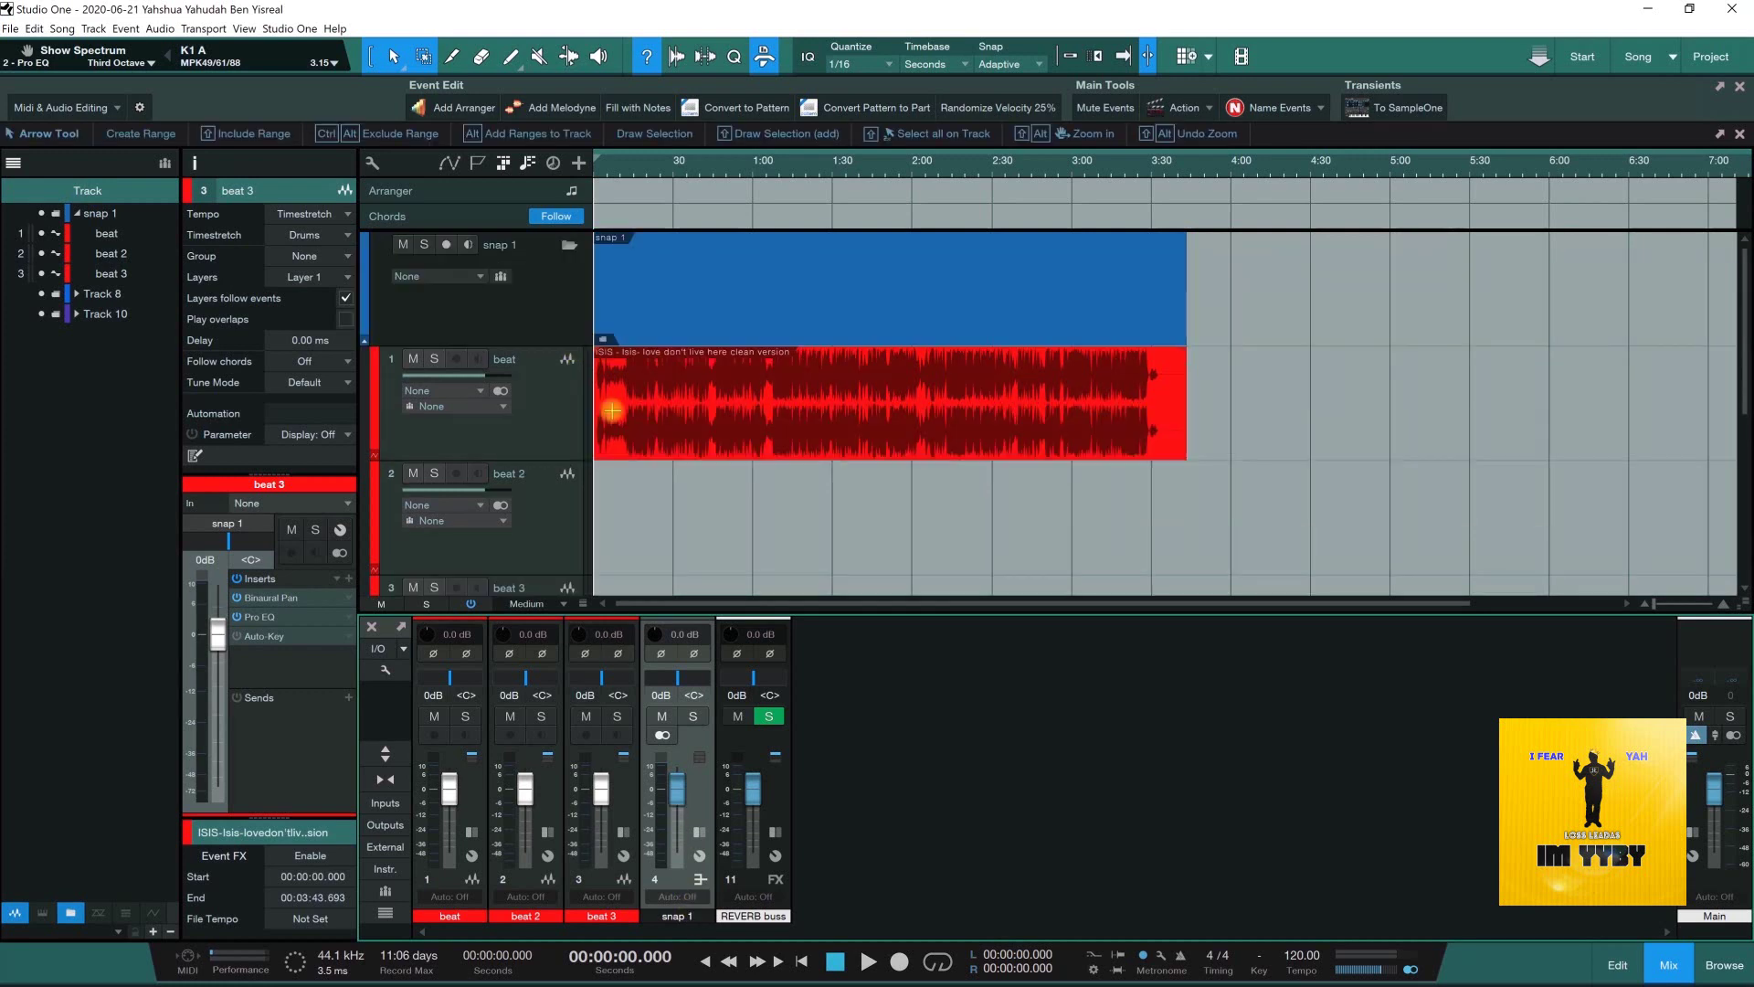
left_click(561, 309)
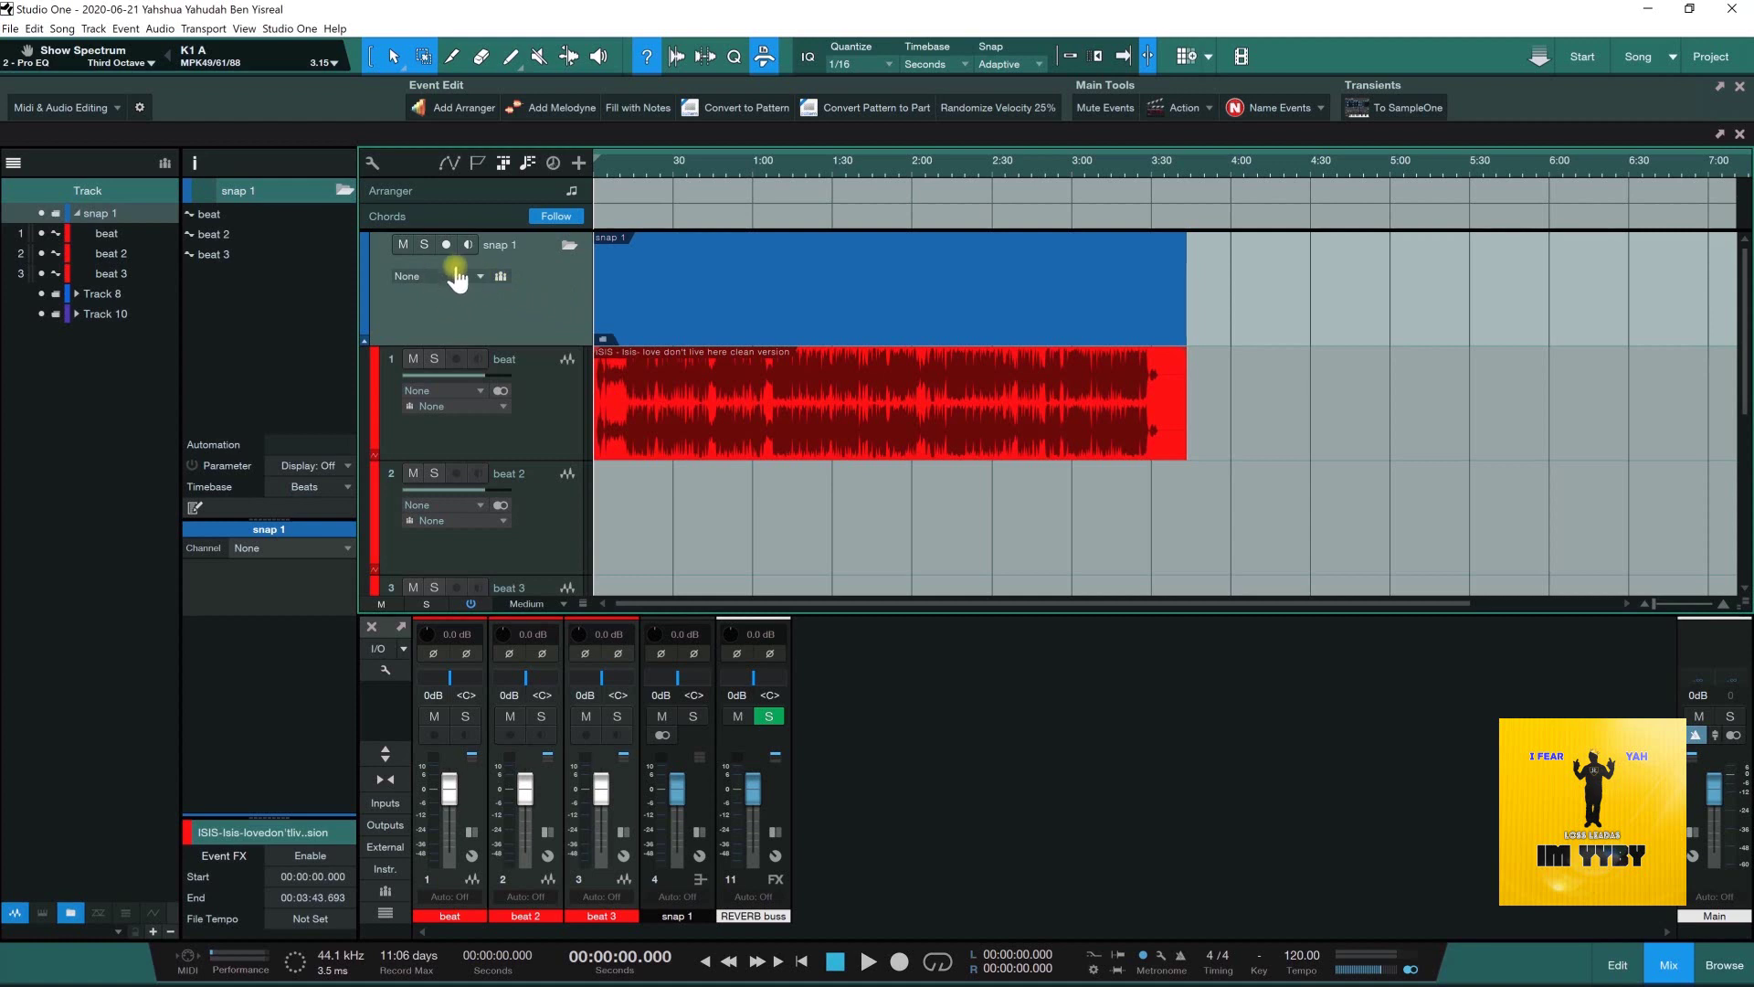
left_click(477, 276)
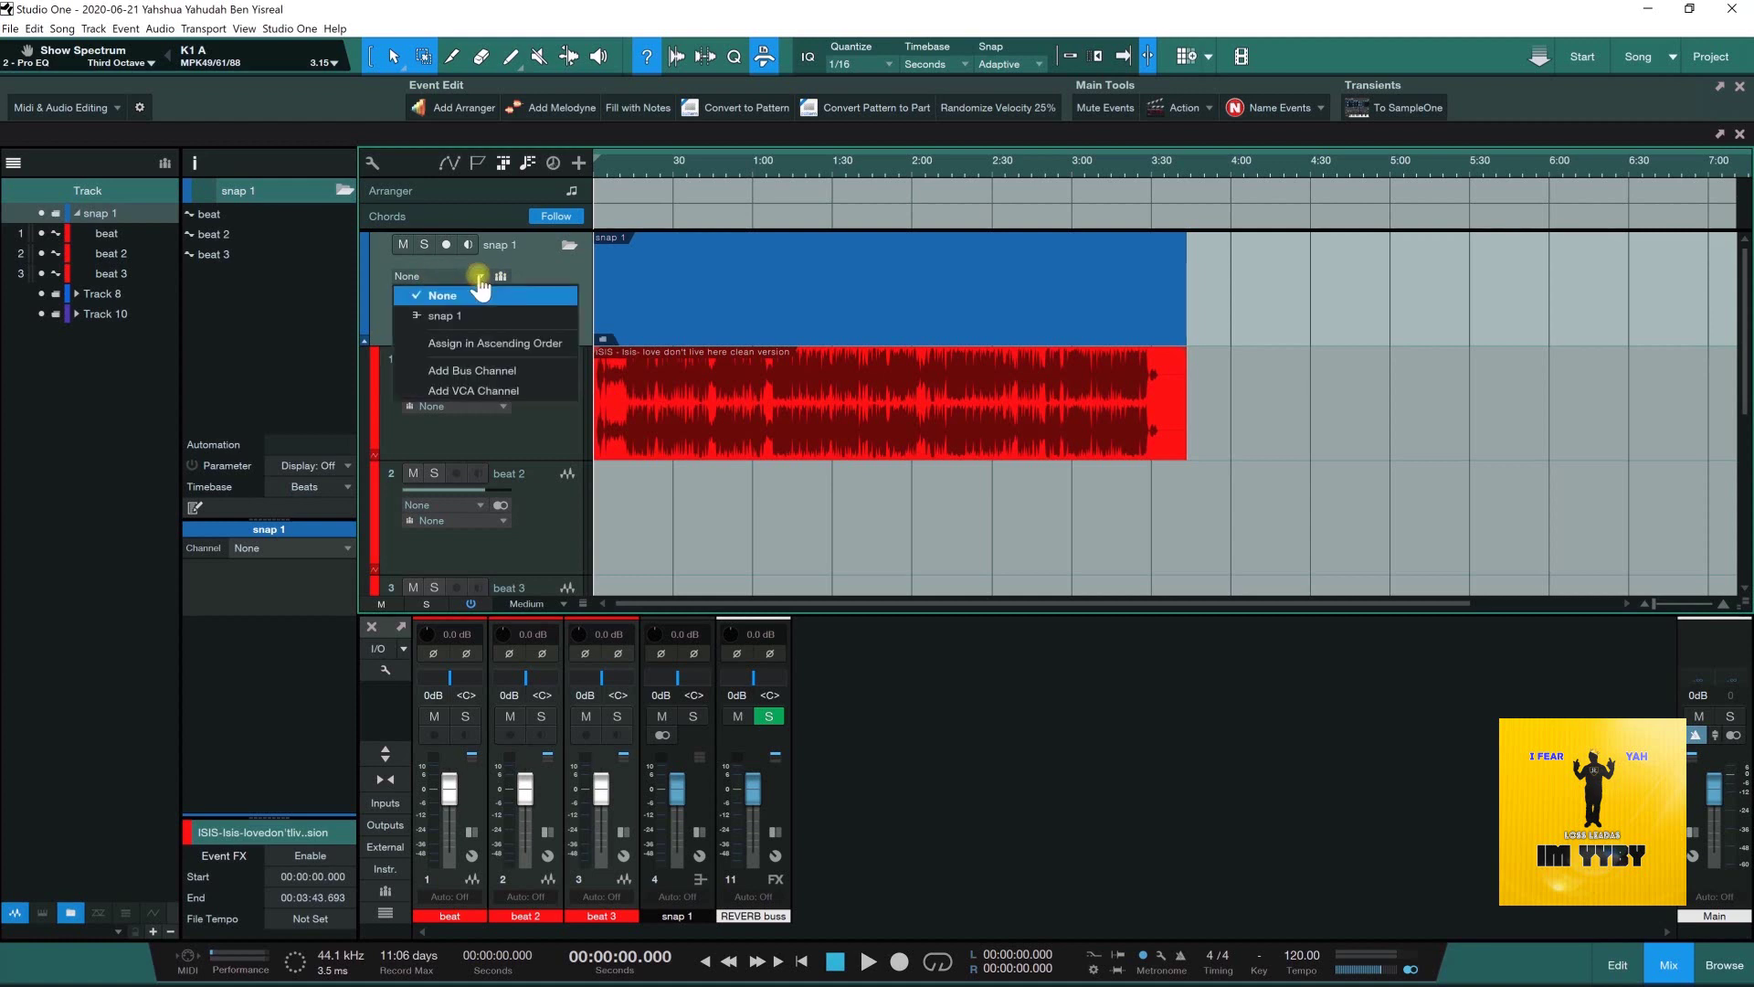
left_click(454, 316)
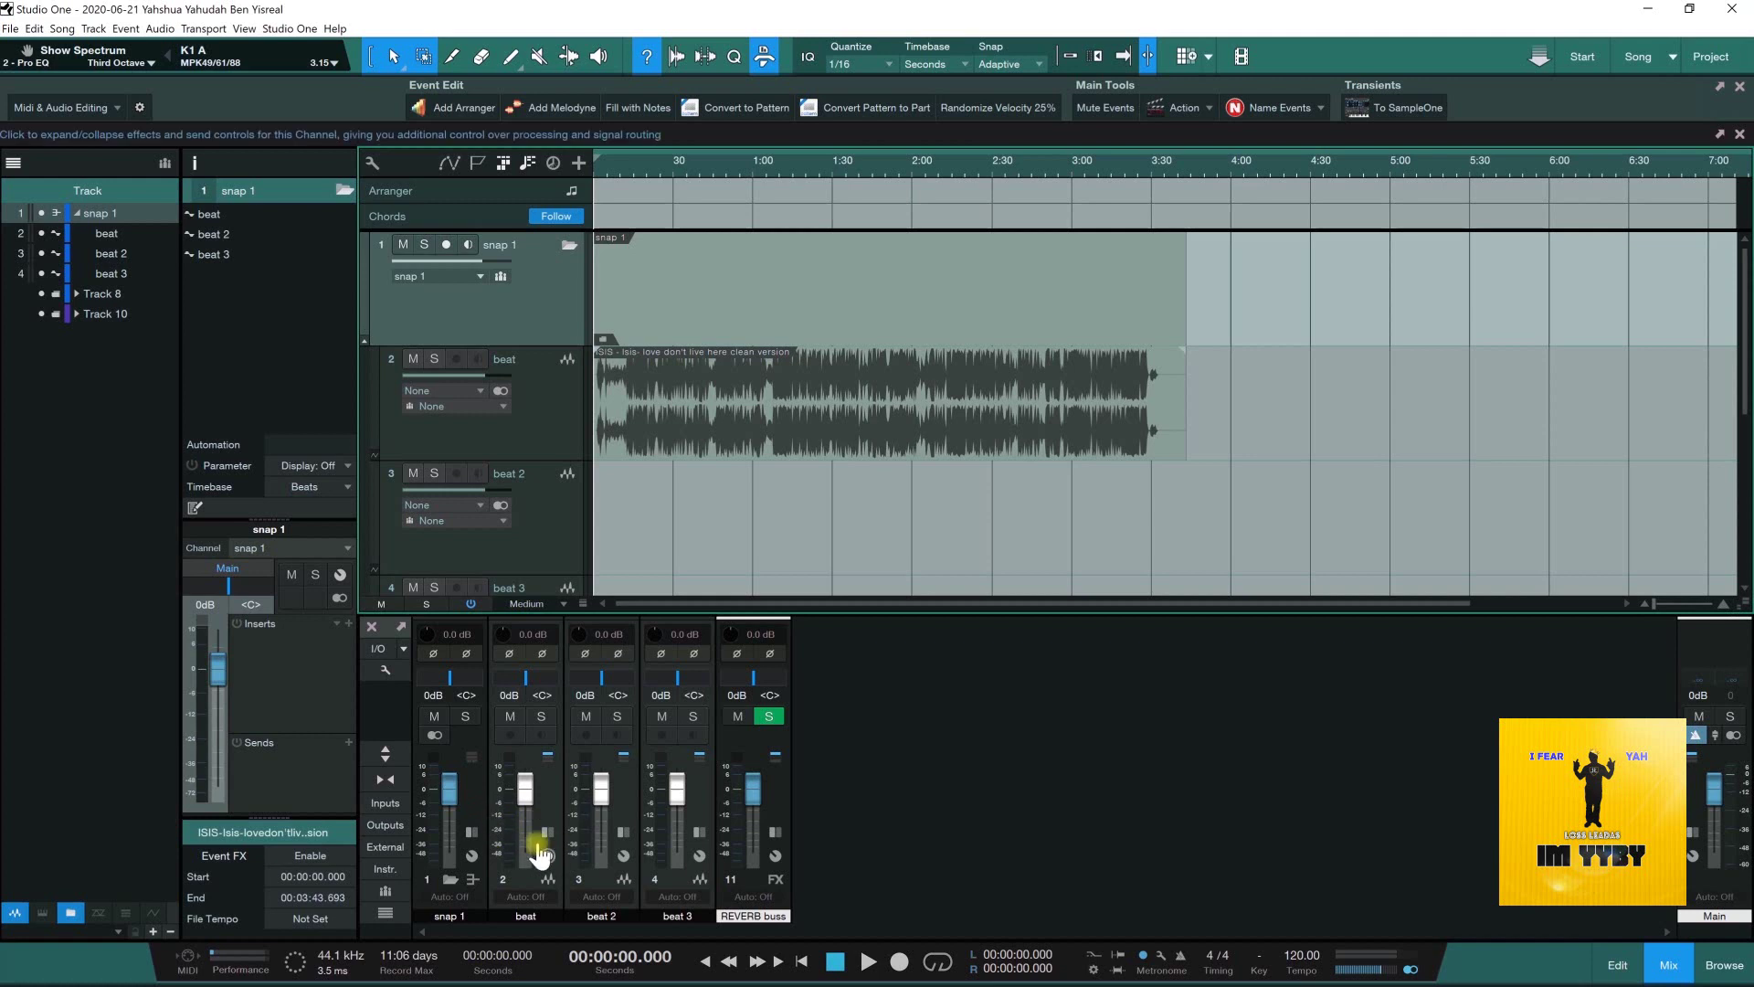
left_click(449, 879)
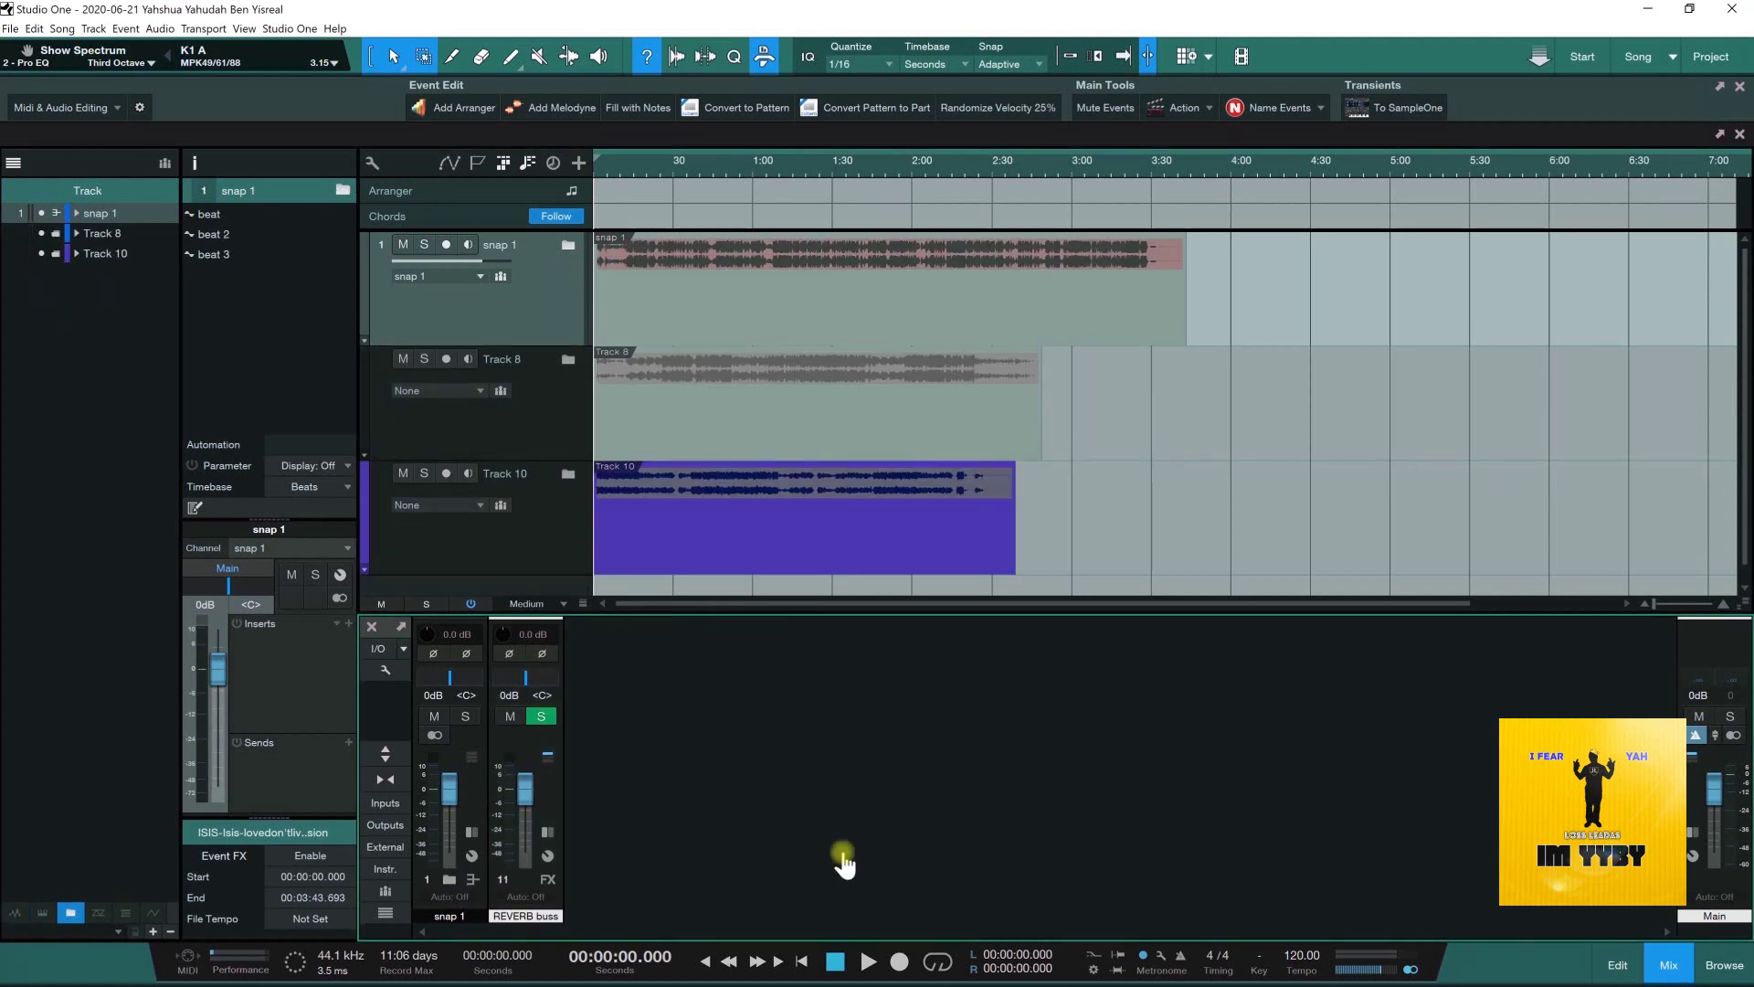
- Expand and collapse the snap 1 folder from its mixer channel, and colour the snap 1 channel and folder red
left_click(449, 879)
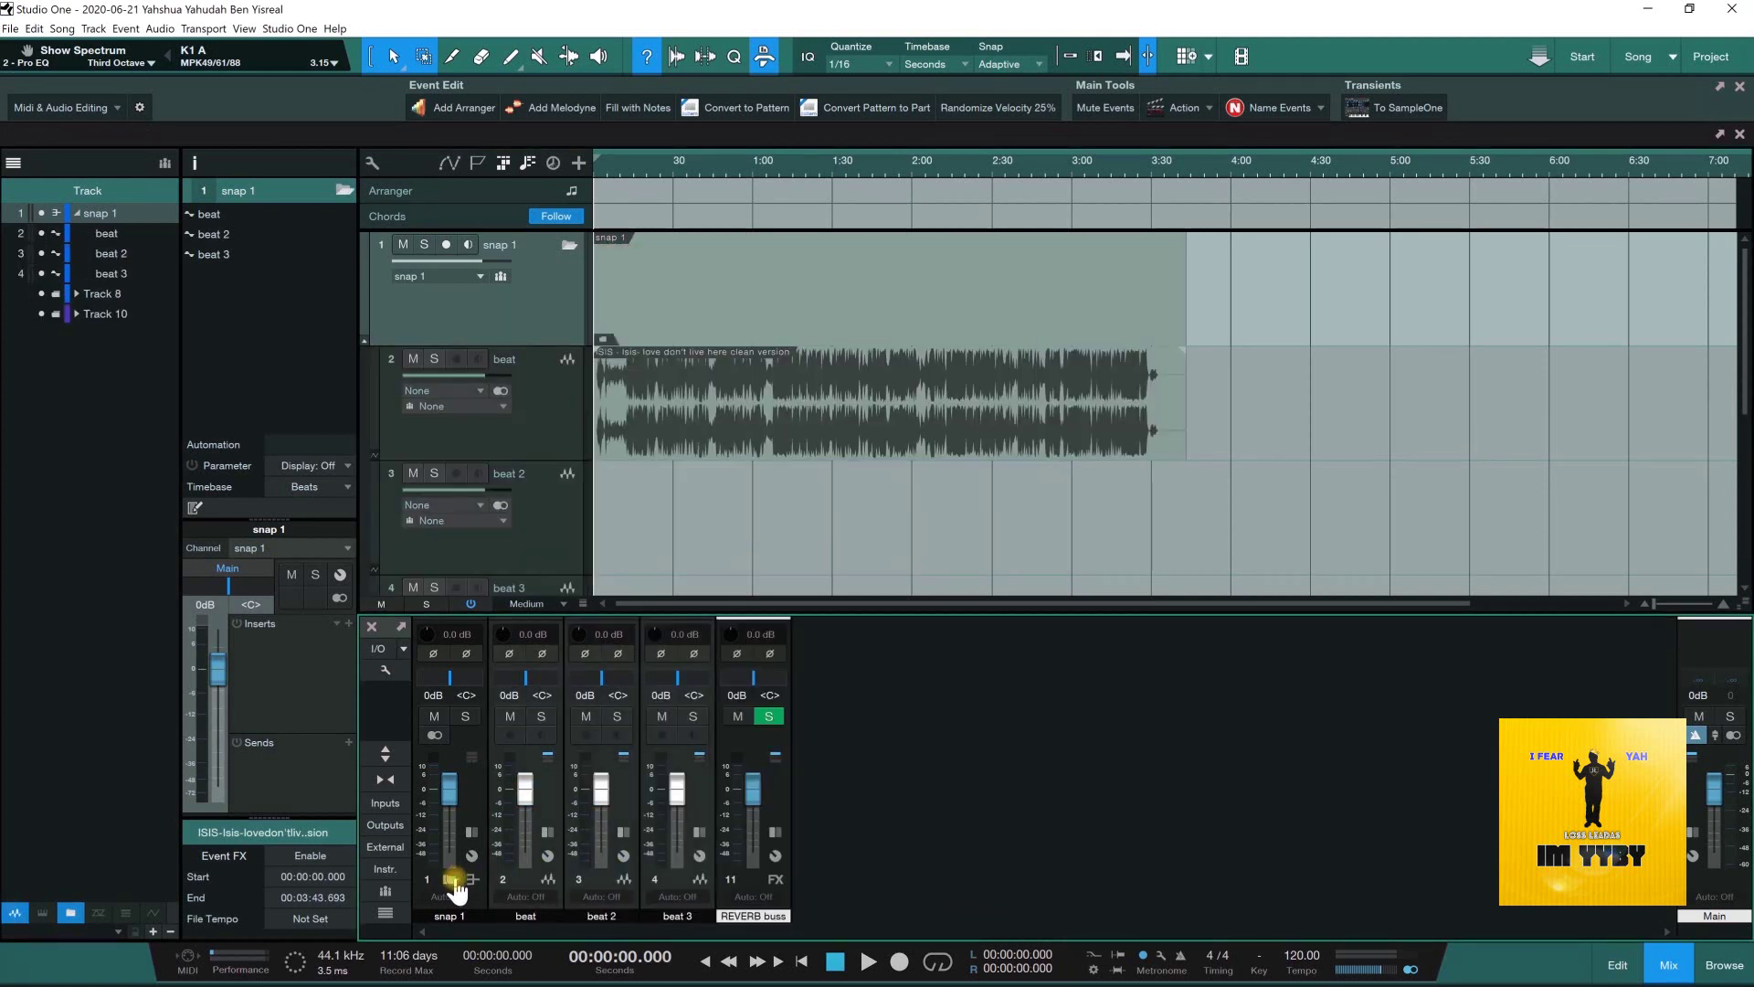
left_click(450, 878)
left_click(472, 917)
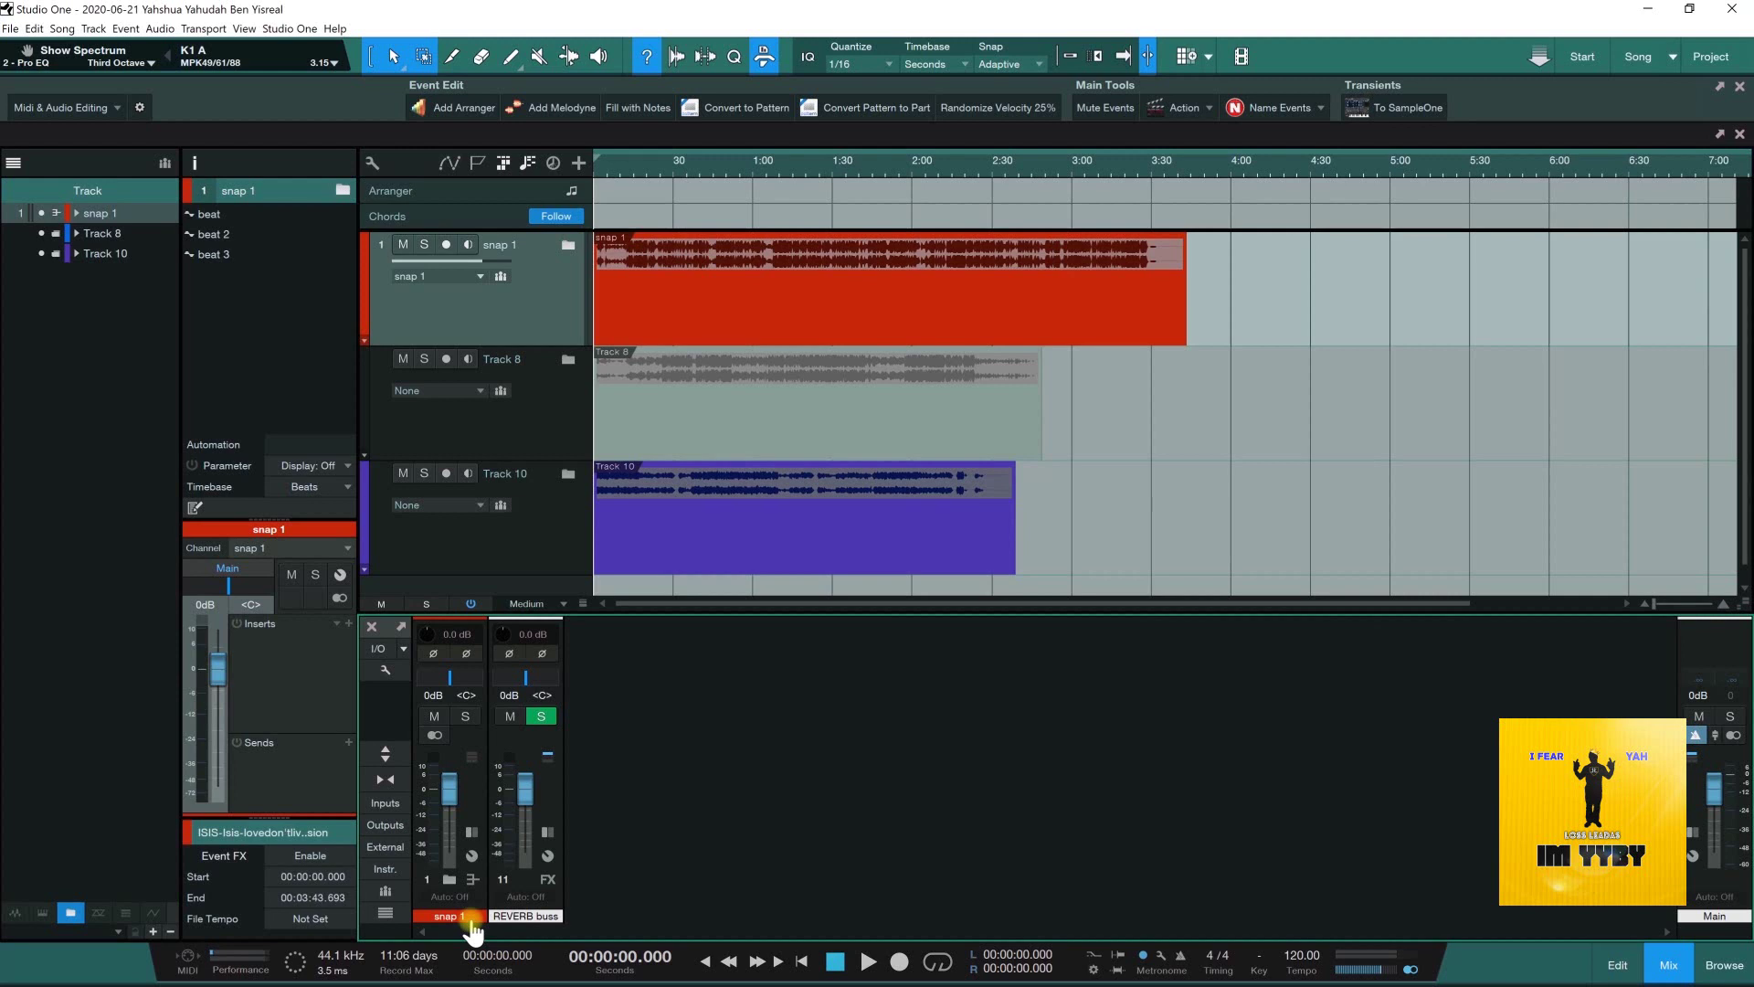
left_click(539, 263)
left_click(494, 245)
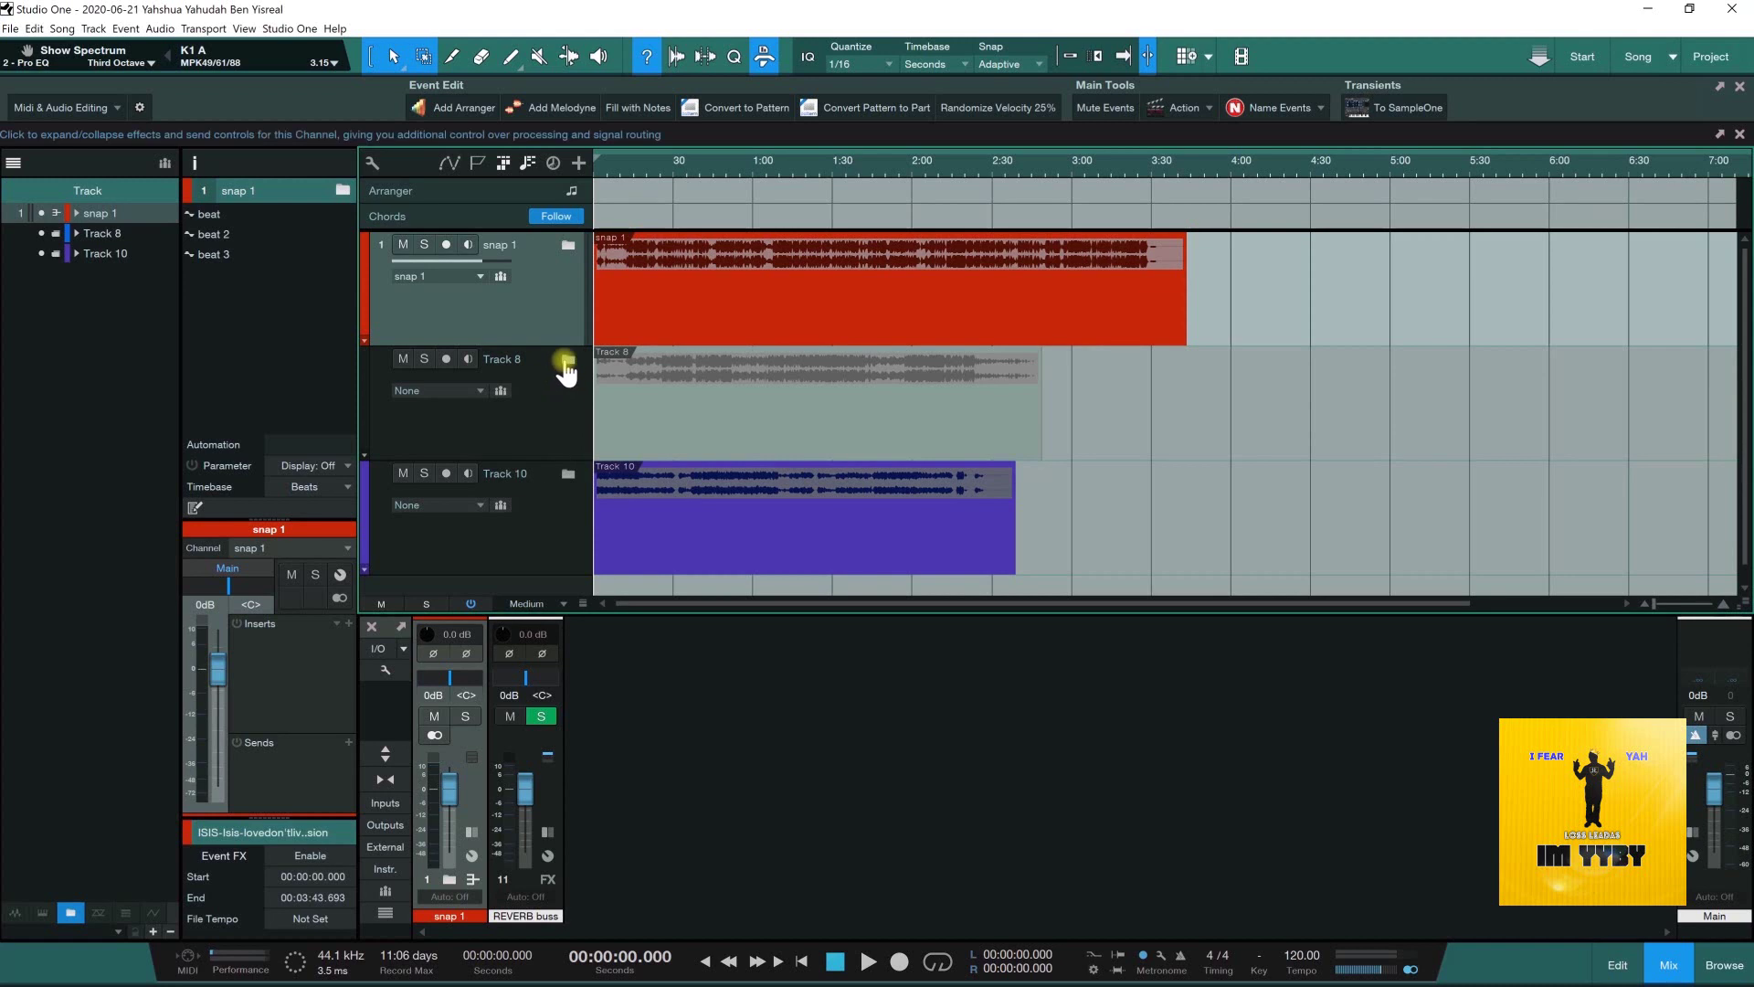
- Expand the Track 8 folder and rename its first track "beat"
left_click(567, 362)
scroll(584, 402, "down", 2)
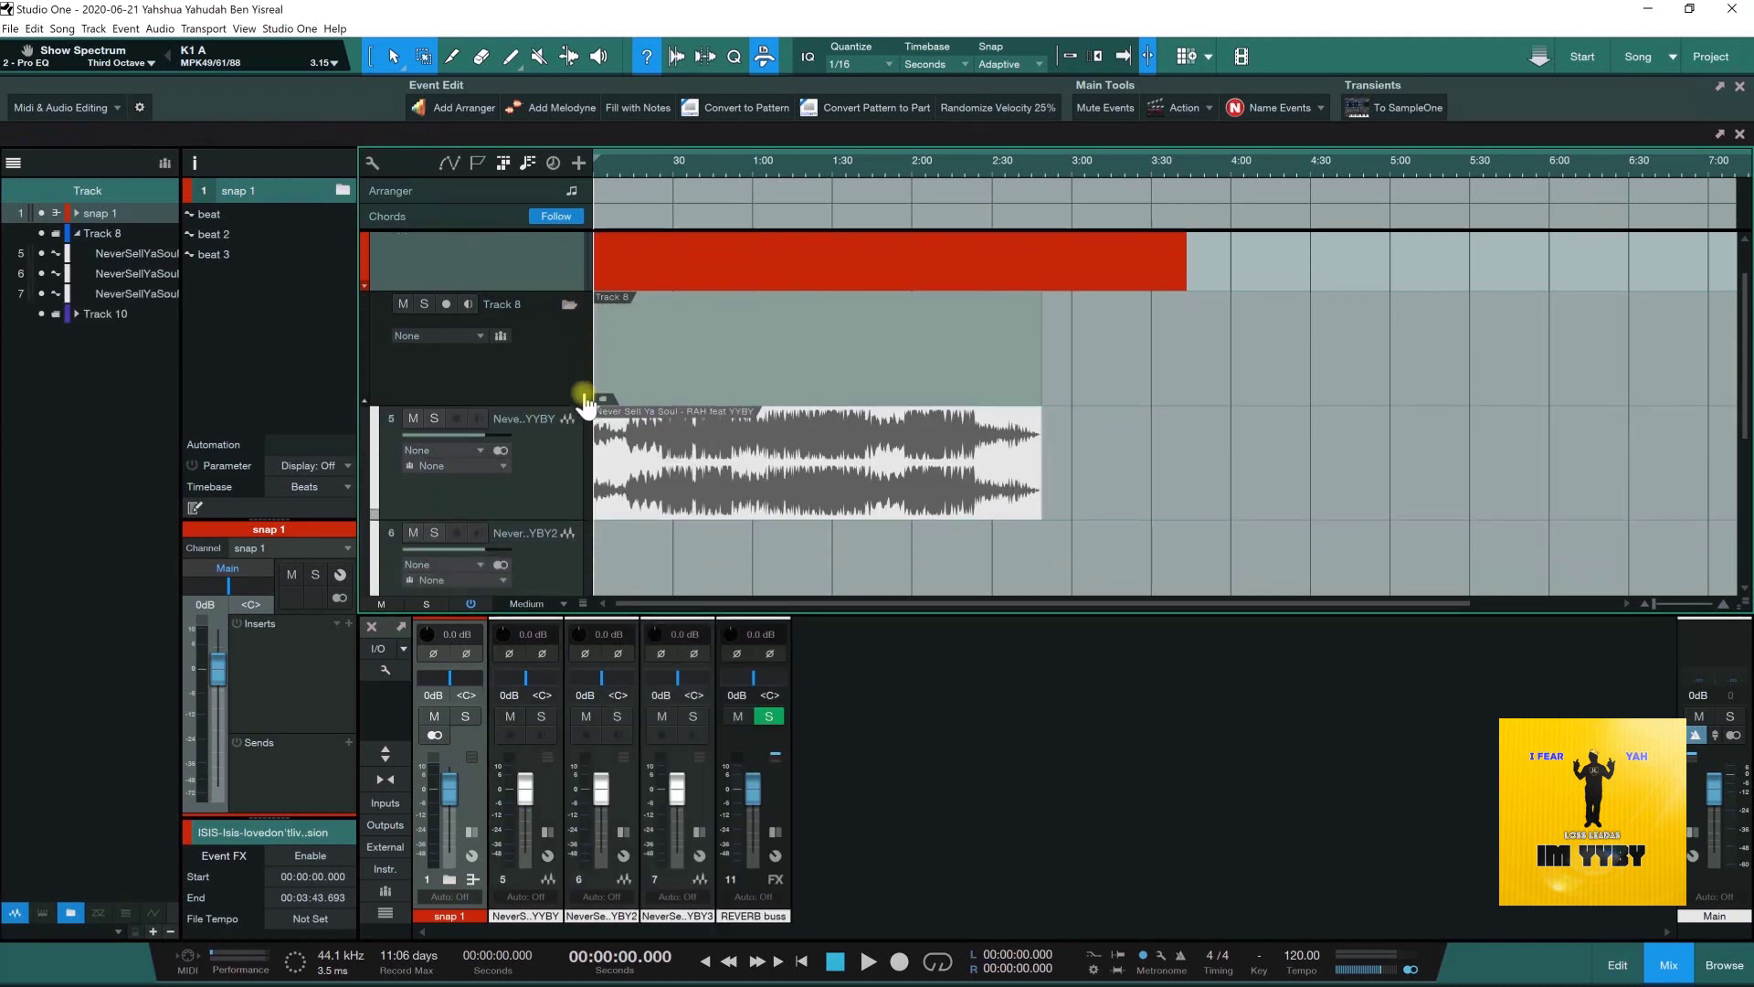
scroll(585, 397, "down", 2)
left_click(545, 353)
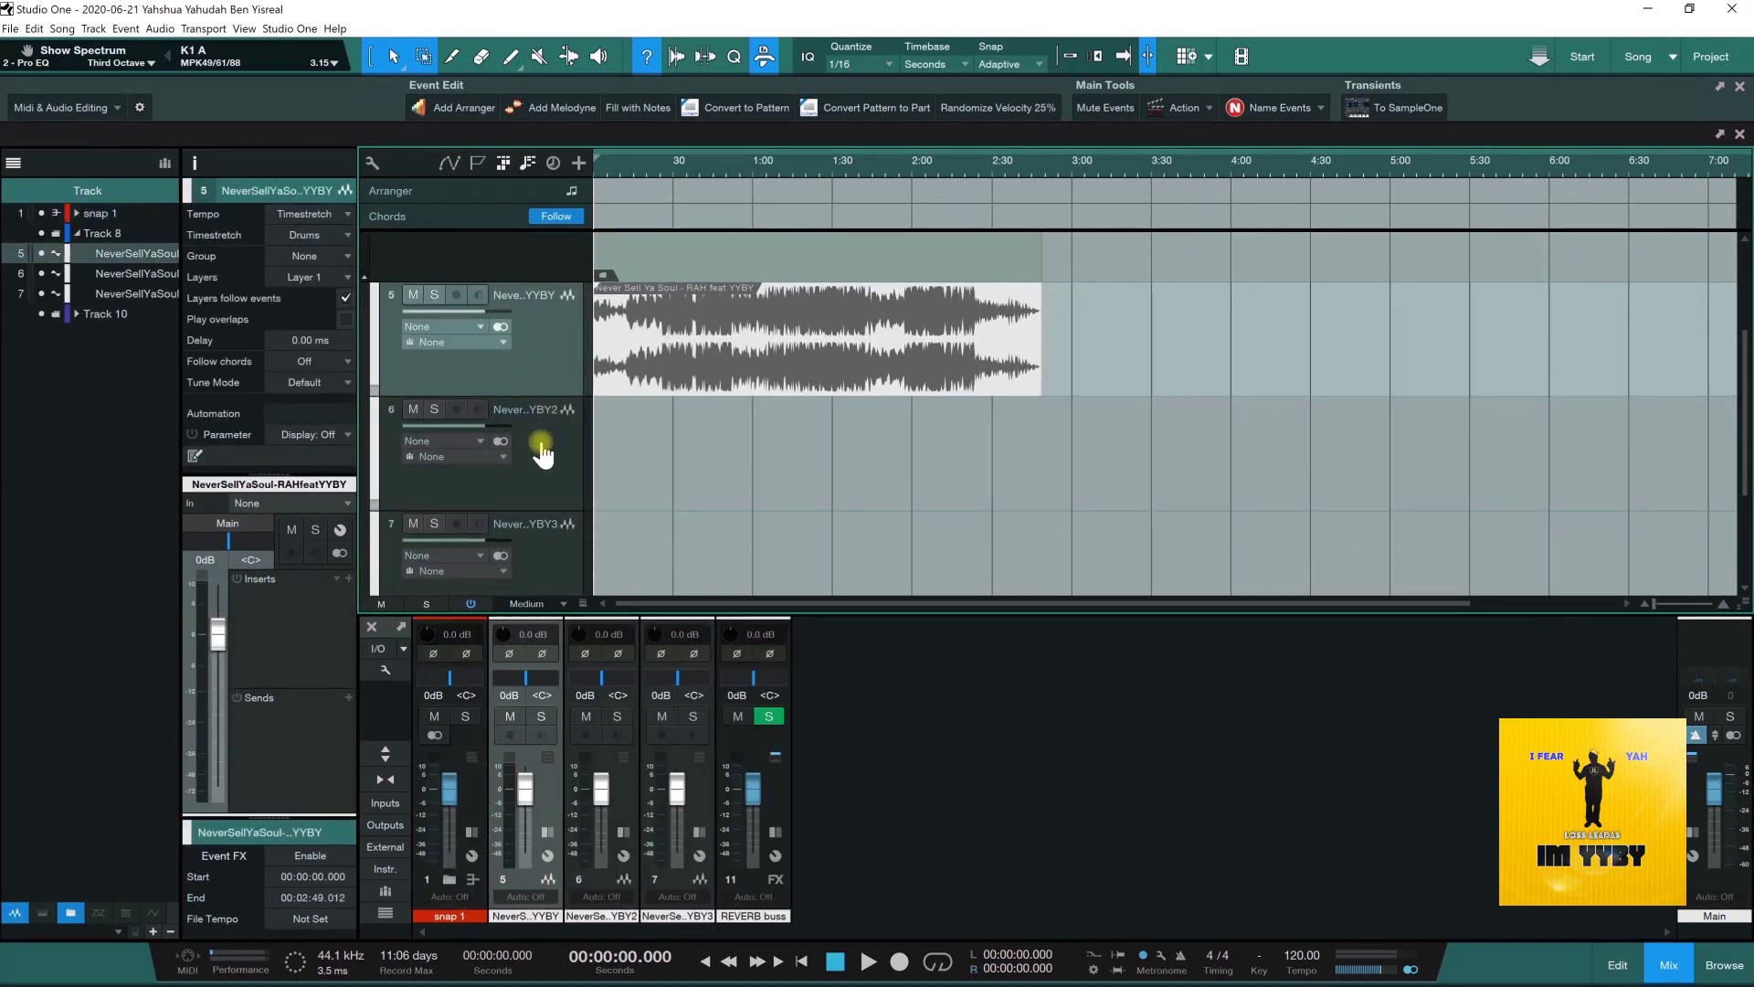
left_click(543, 451)
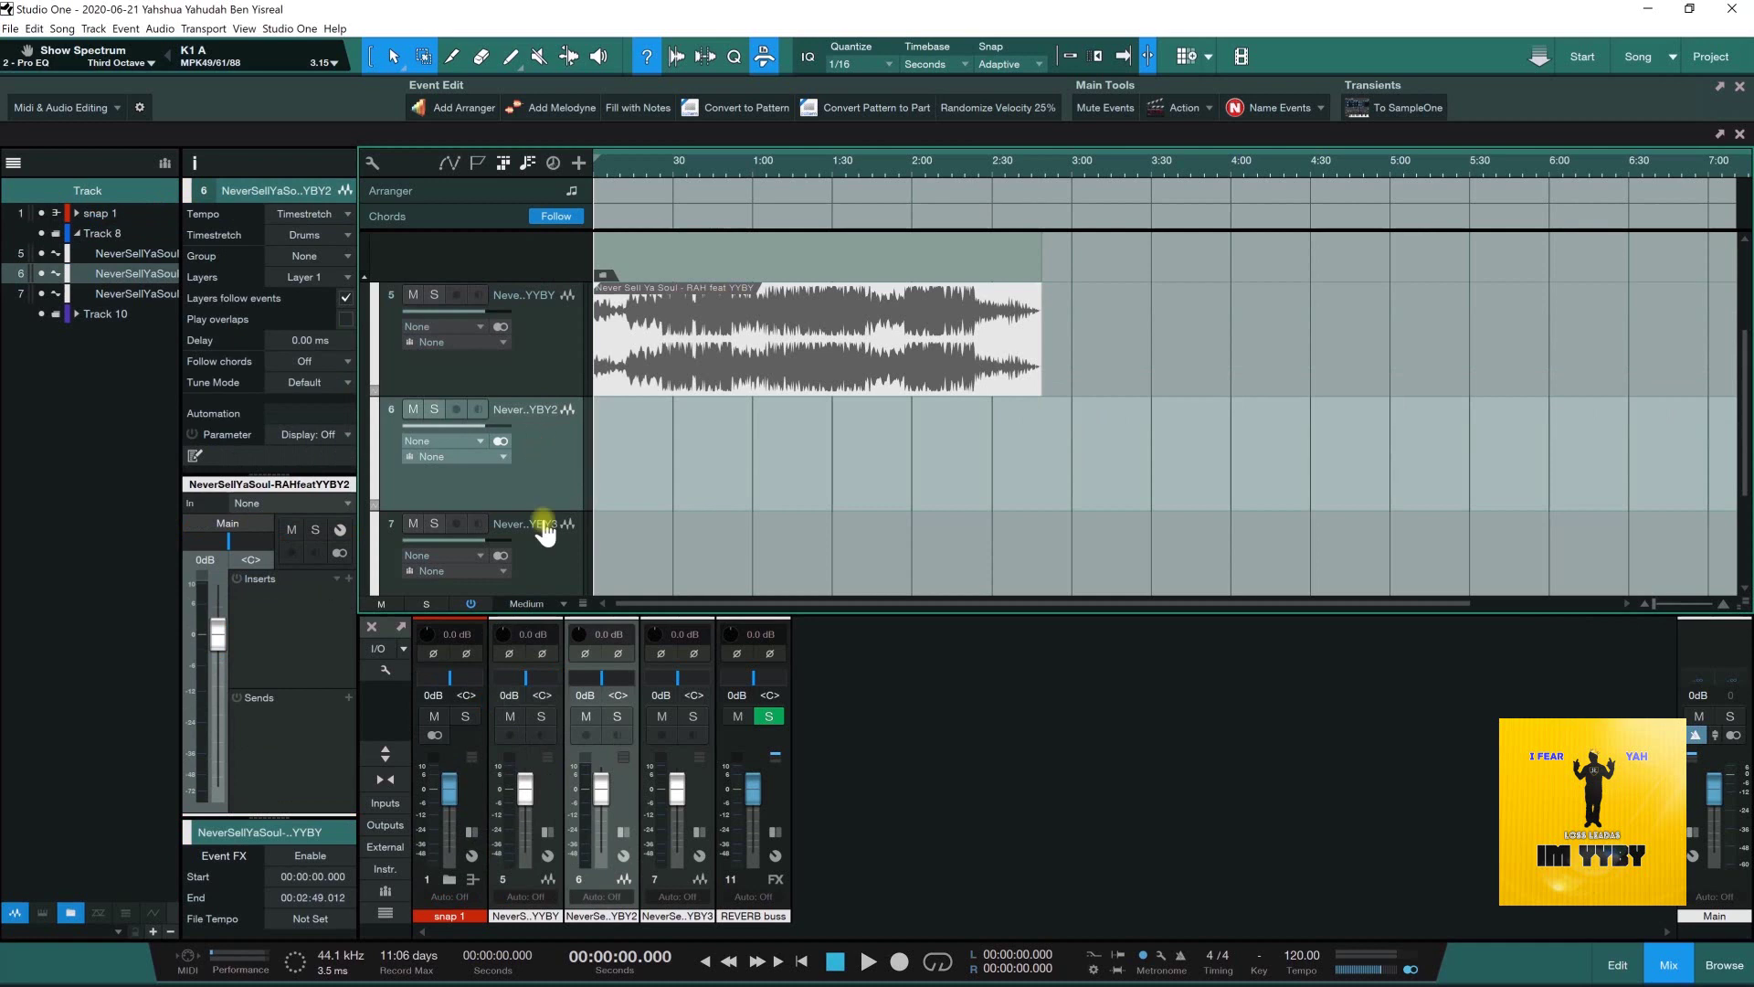
left_click(542, 331)
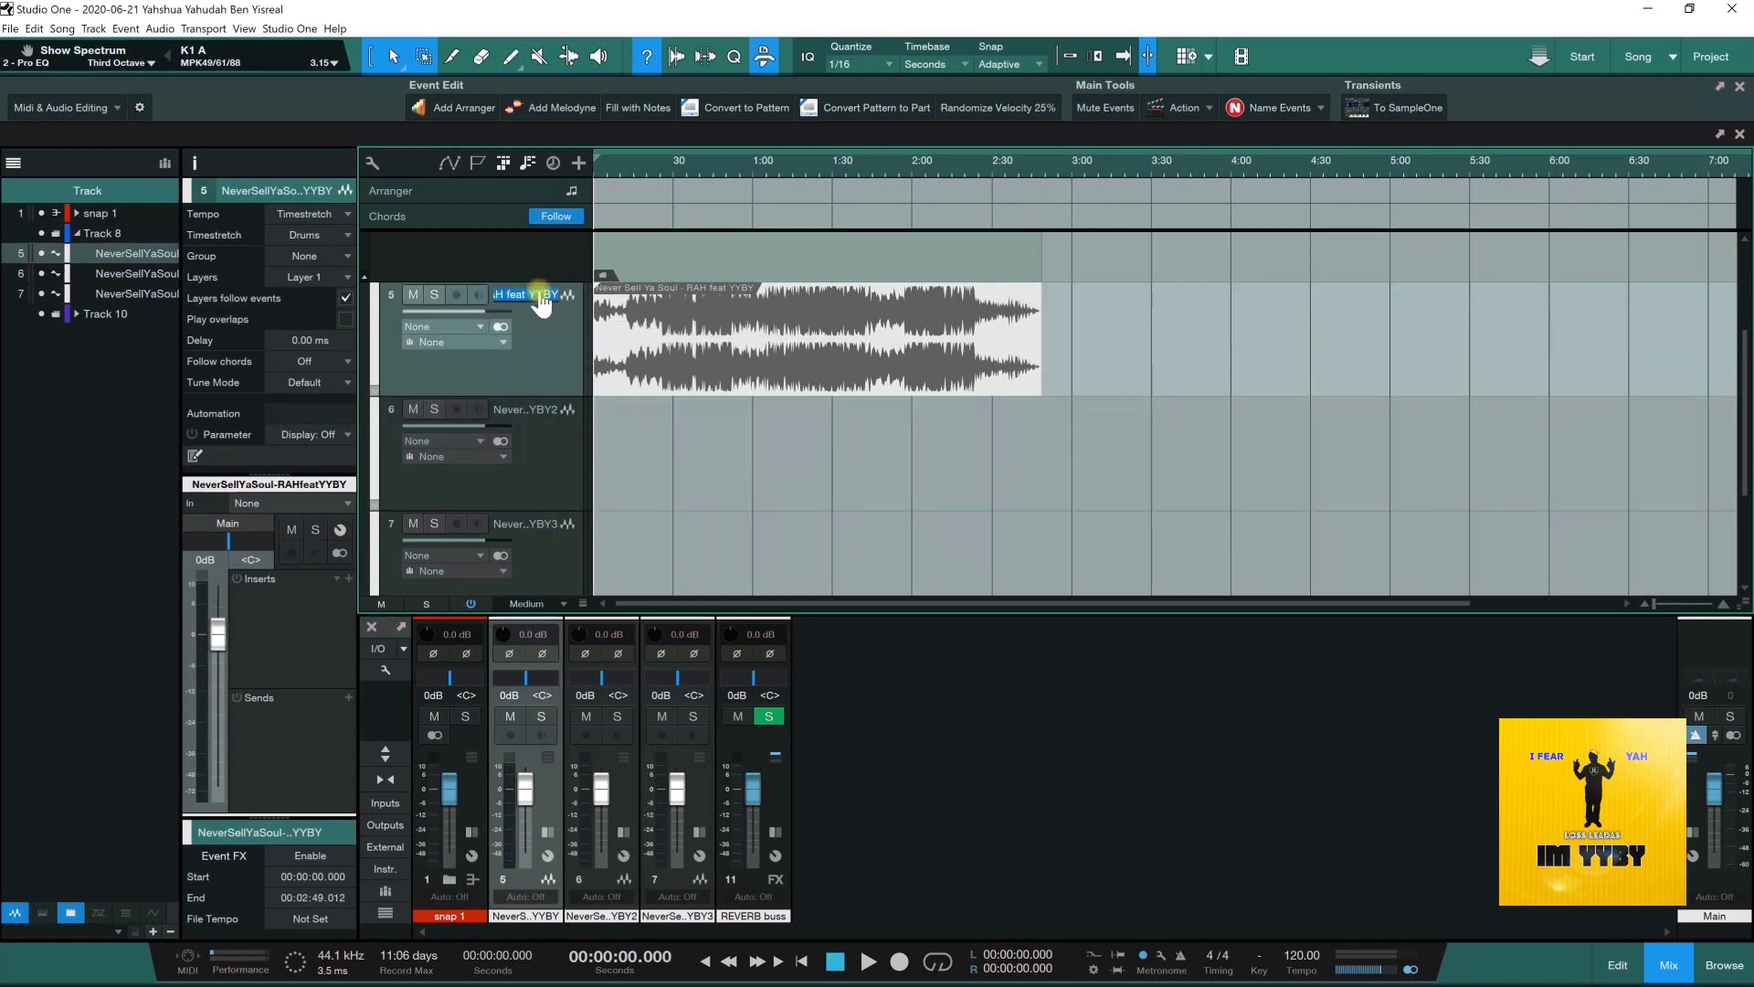
type("beat")
key("Return")
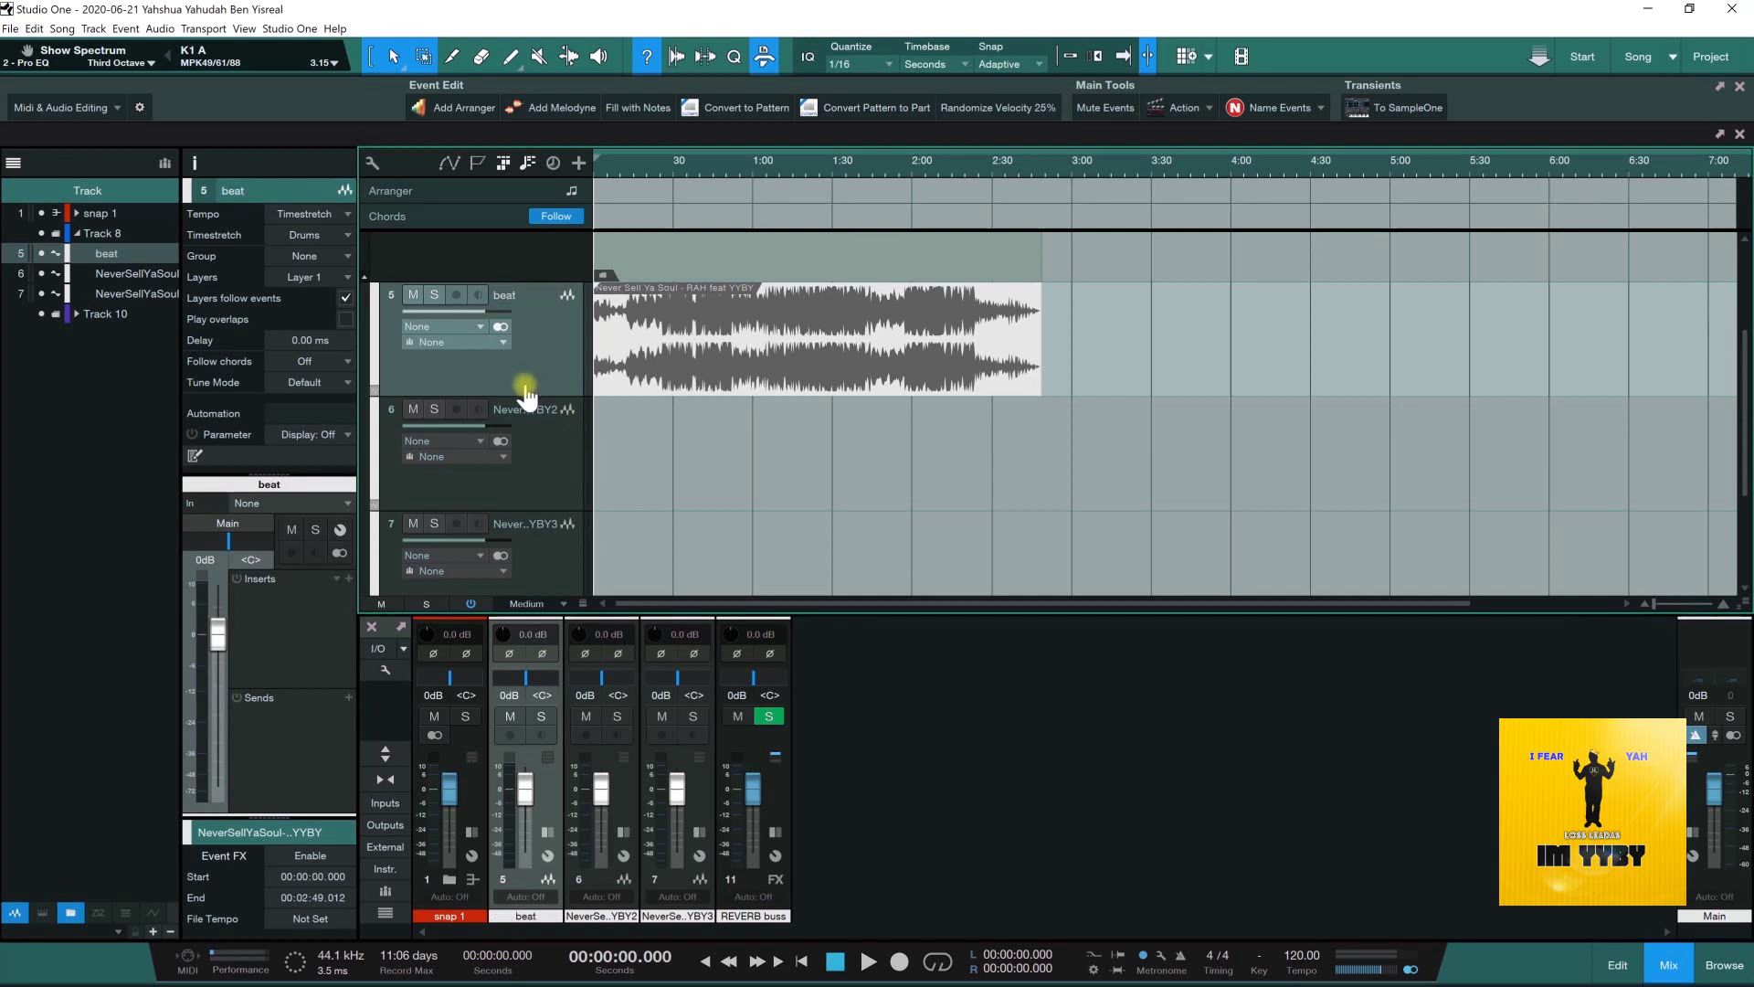
- Rename the second and third tracks in the Track 8 folder "hook" and "vocals"
left_click(542, 421)
type("h")
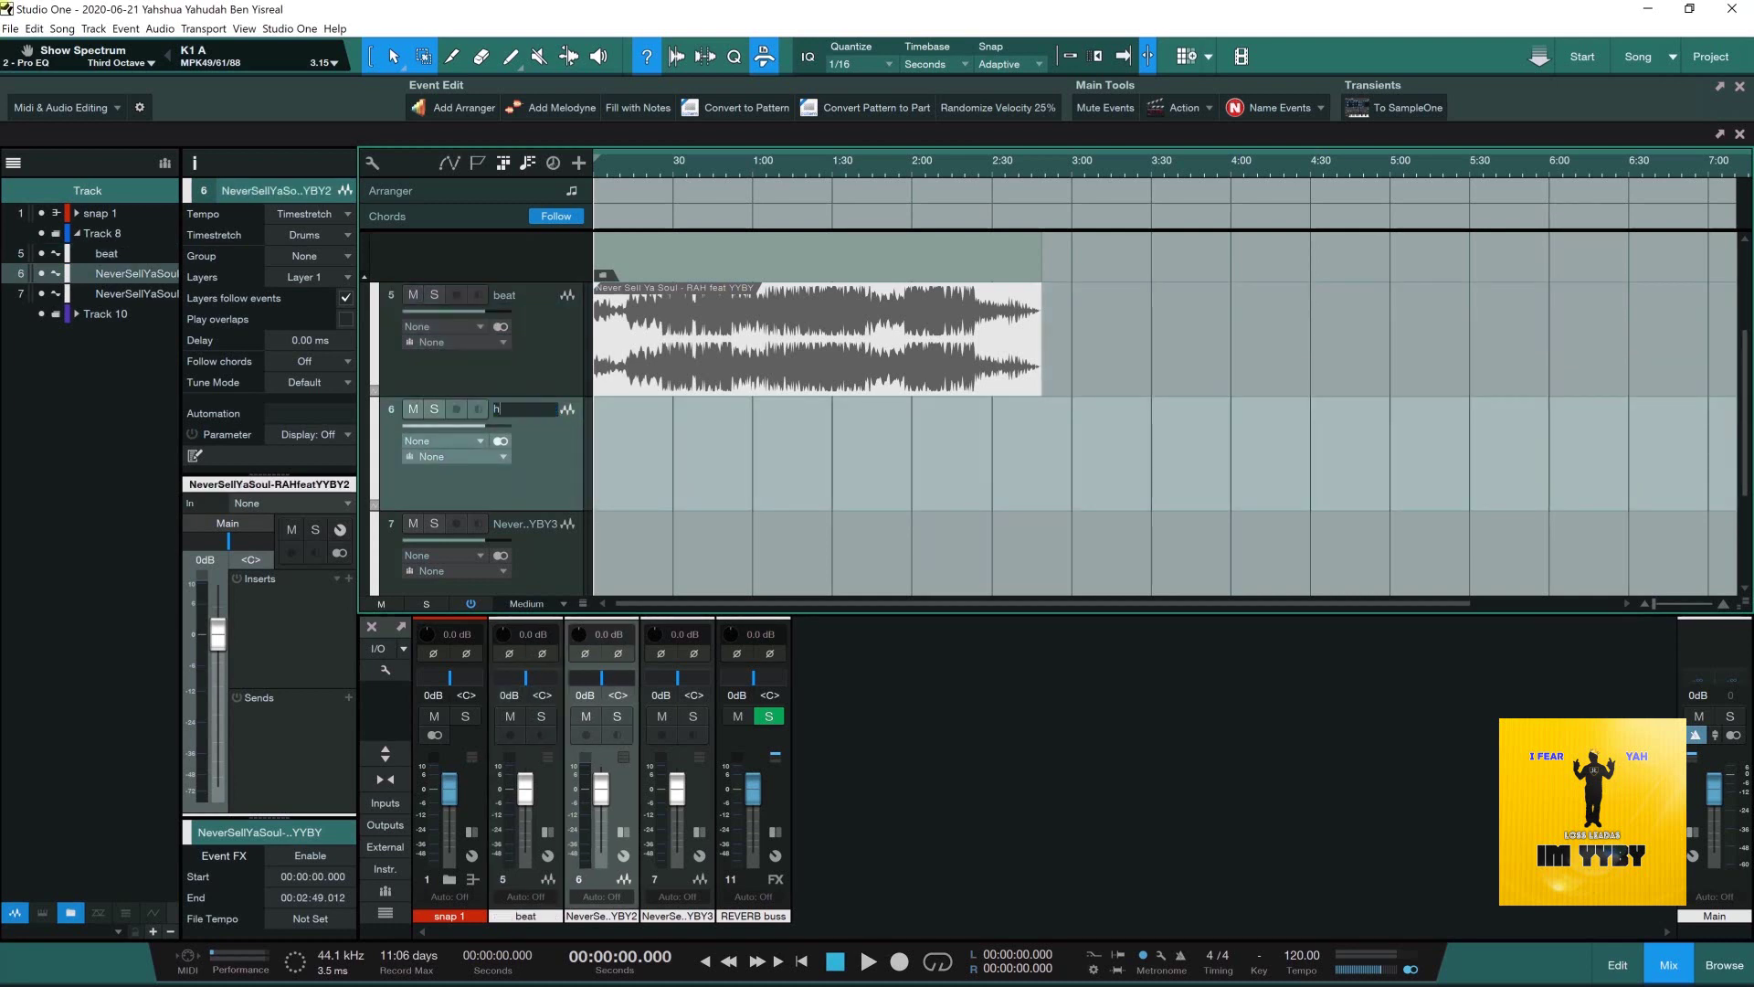
type("ook")
key("Return")
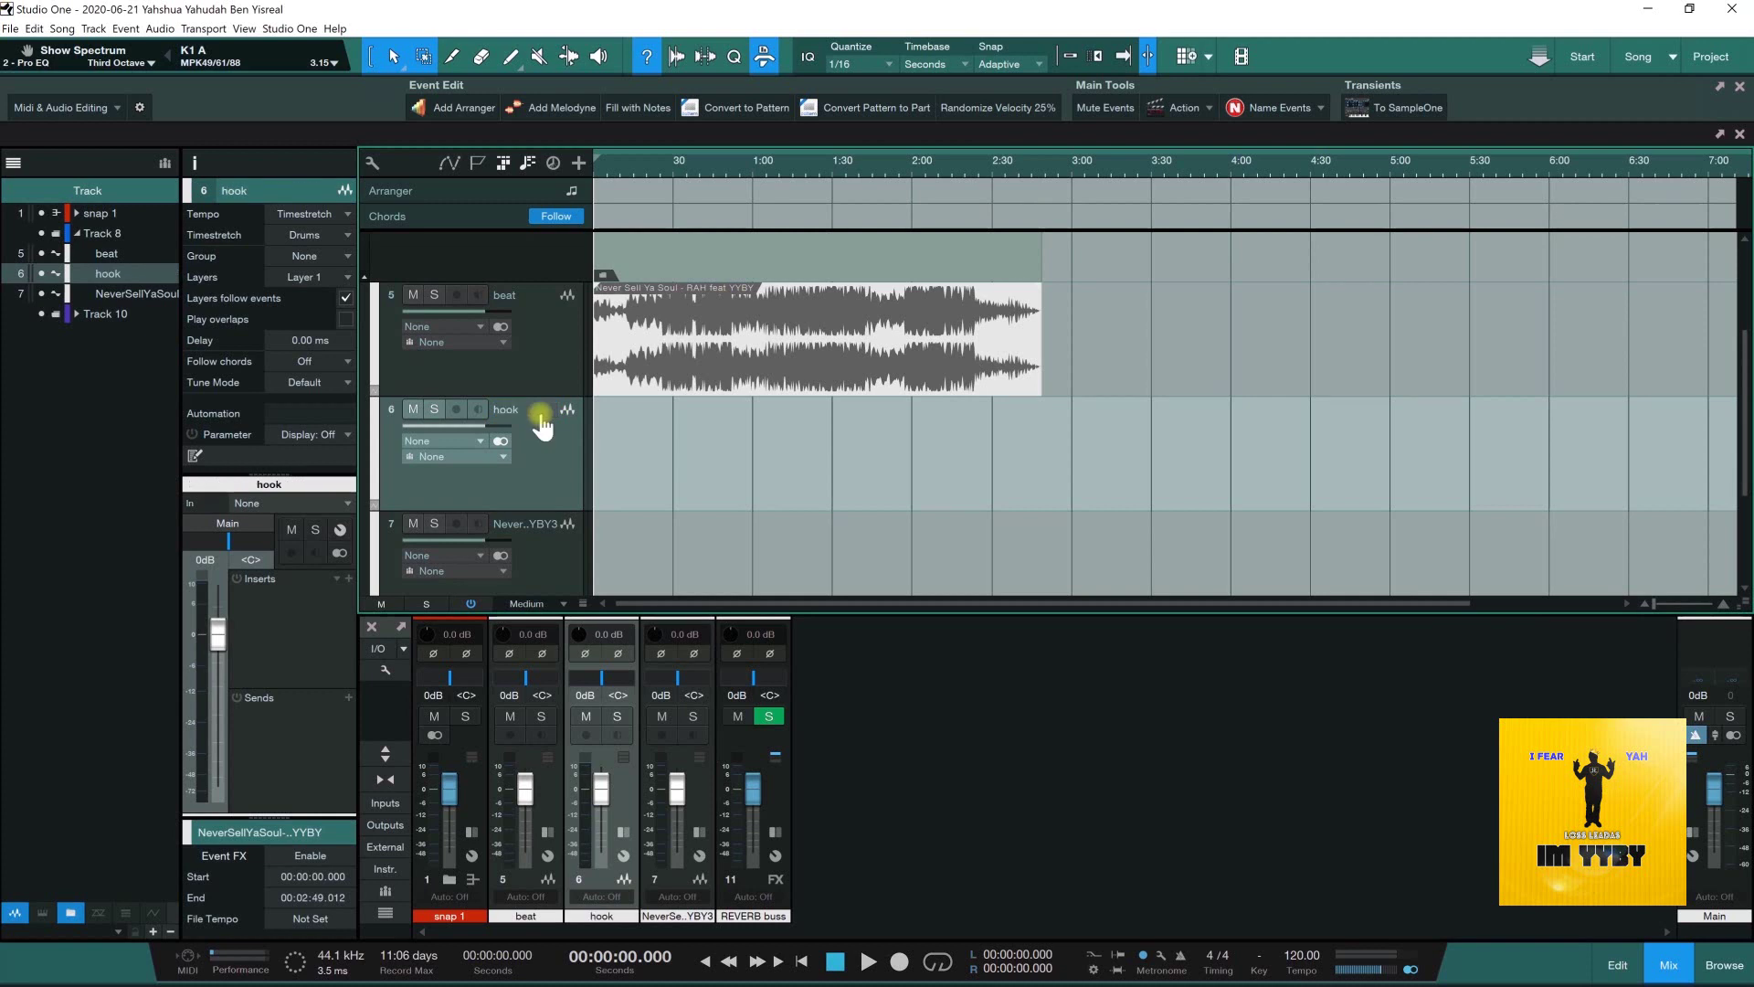
double_click(539, 536)
type("vocals")
key("Return")
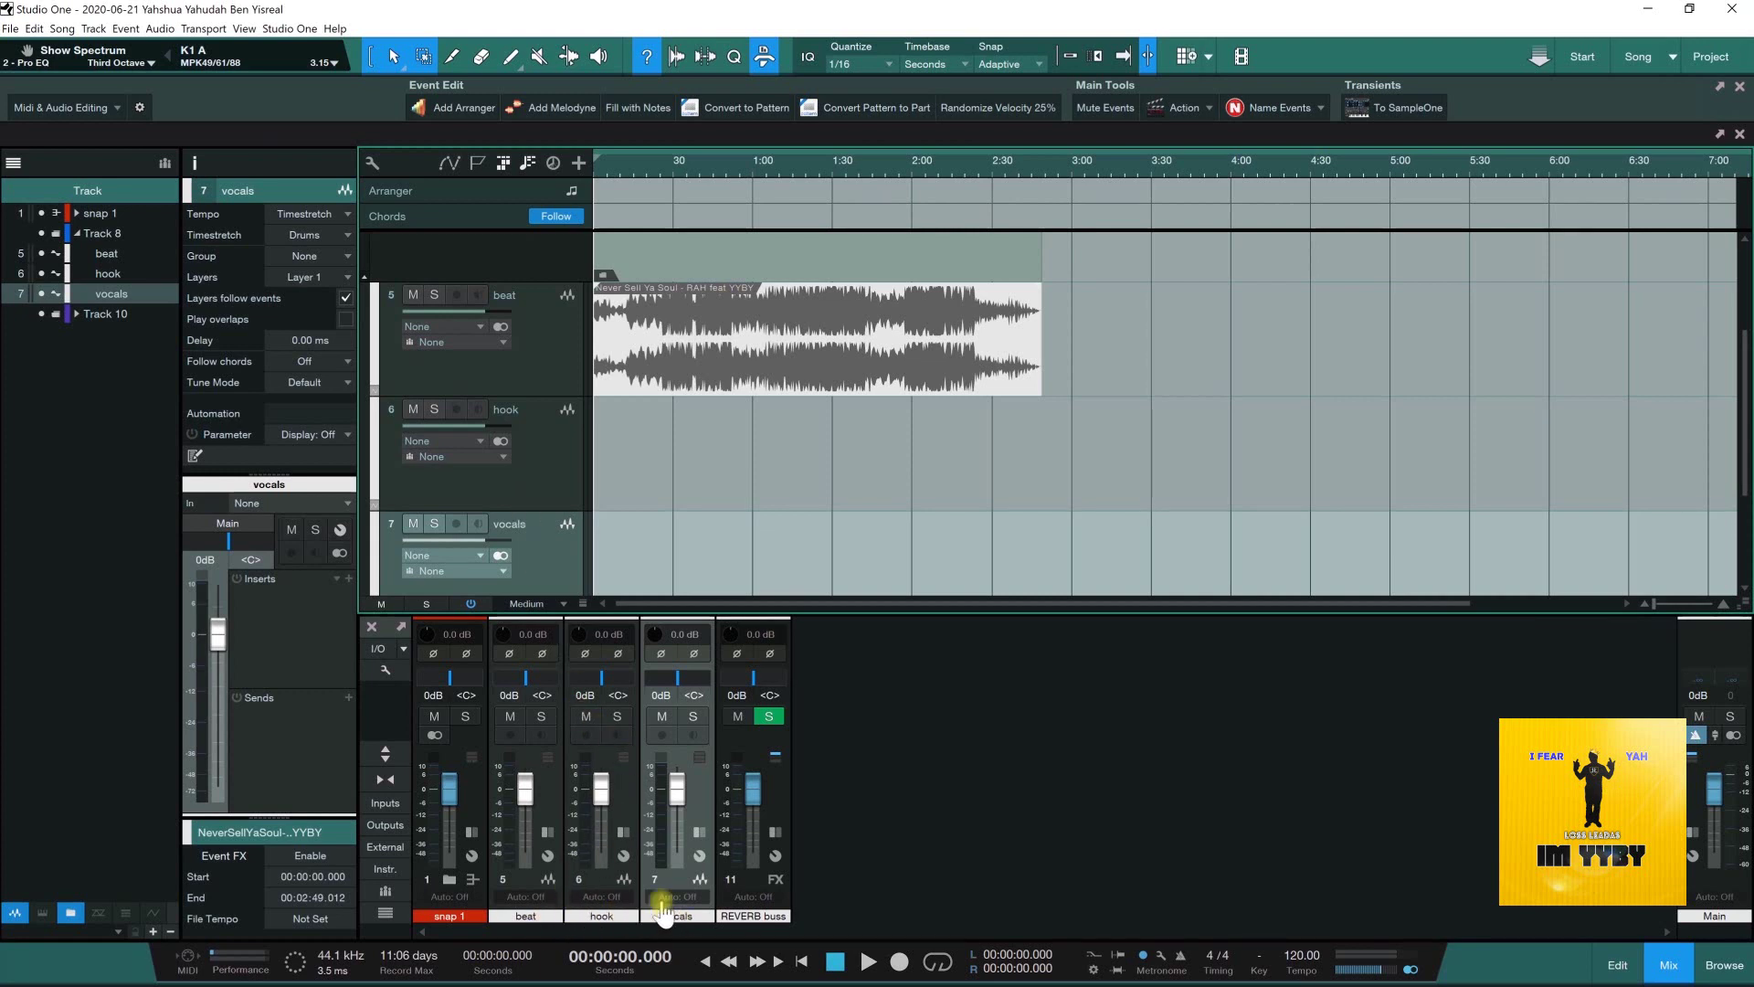
- Add a bus for the Track 8 folder's beat, hook and vocals channels and name it "snap 2"
left_click(548, 787)
left_click(636, 802, "shift")
left_click(696, 791, "shift")
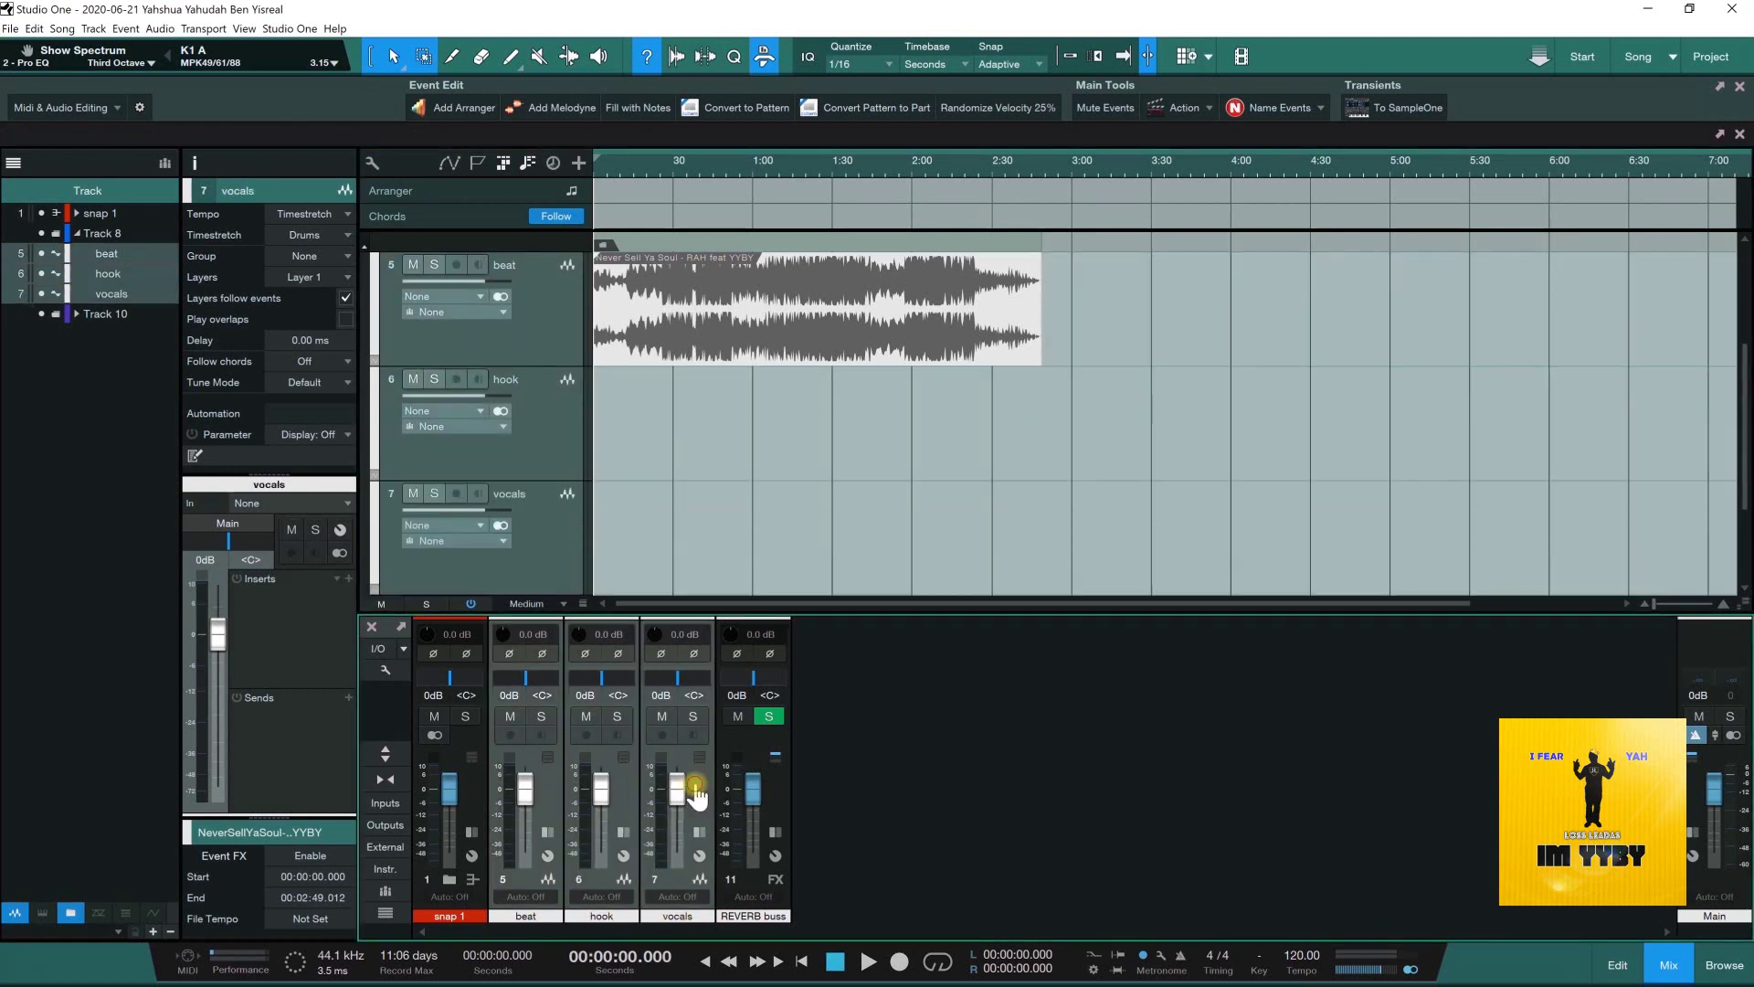
right_click(696, 784)
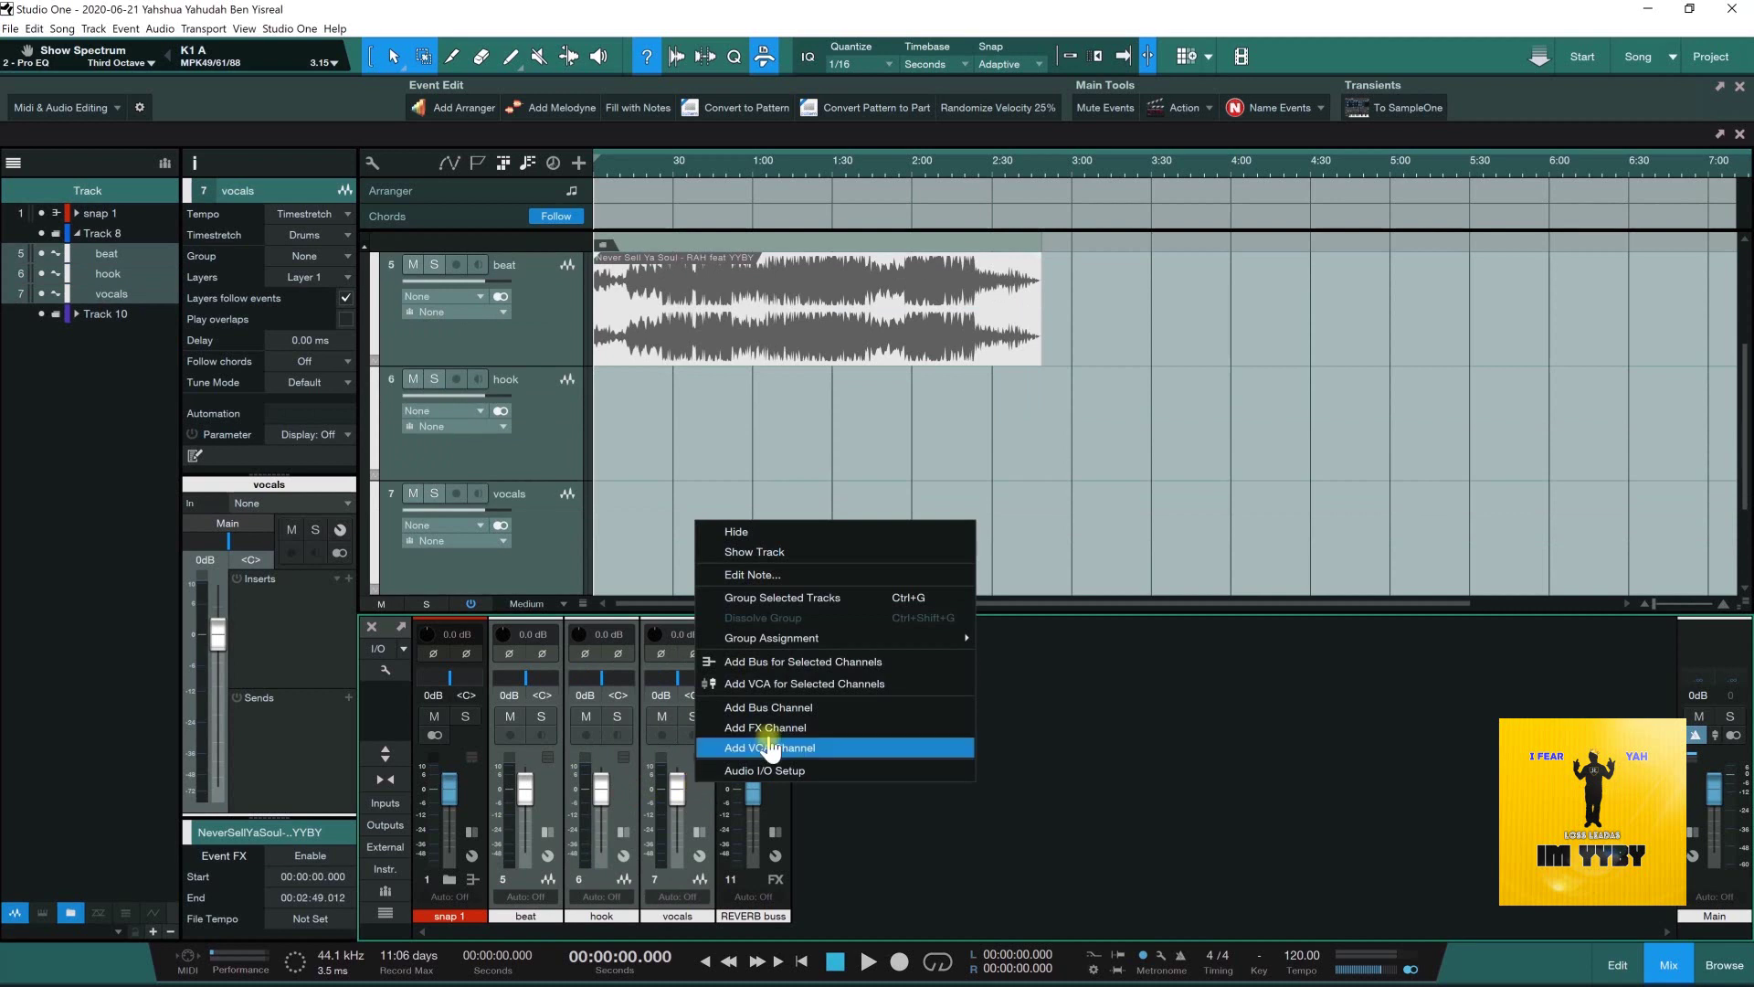
left_click(782, 661)
double_click(761, 919)
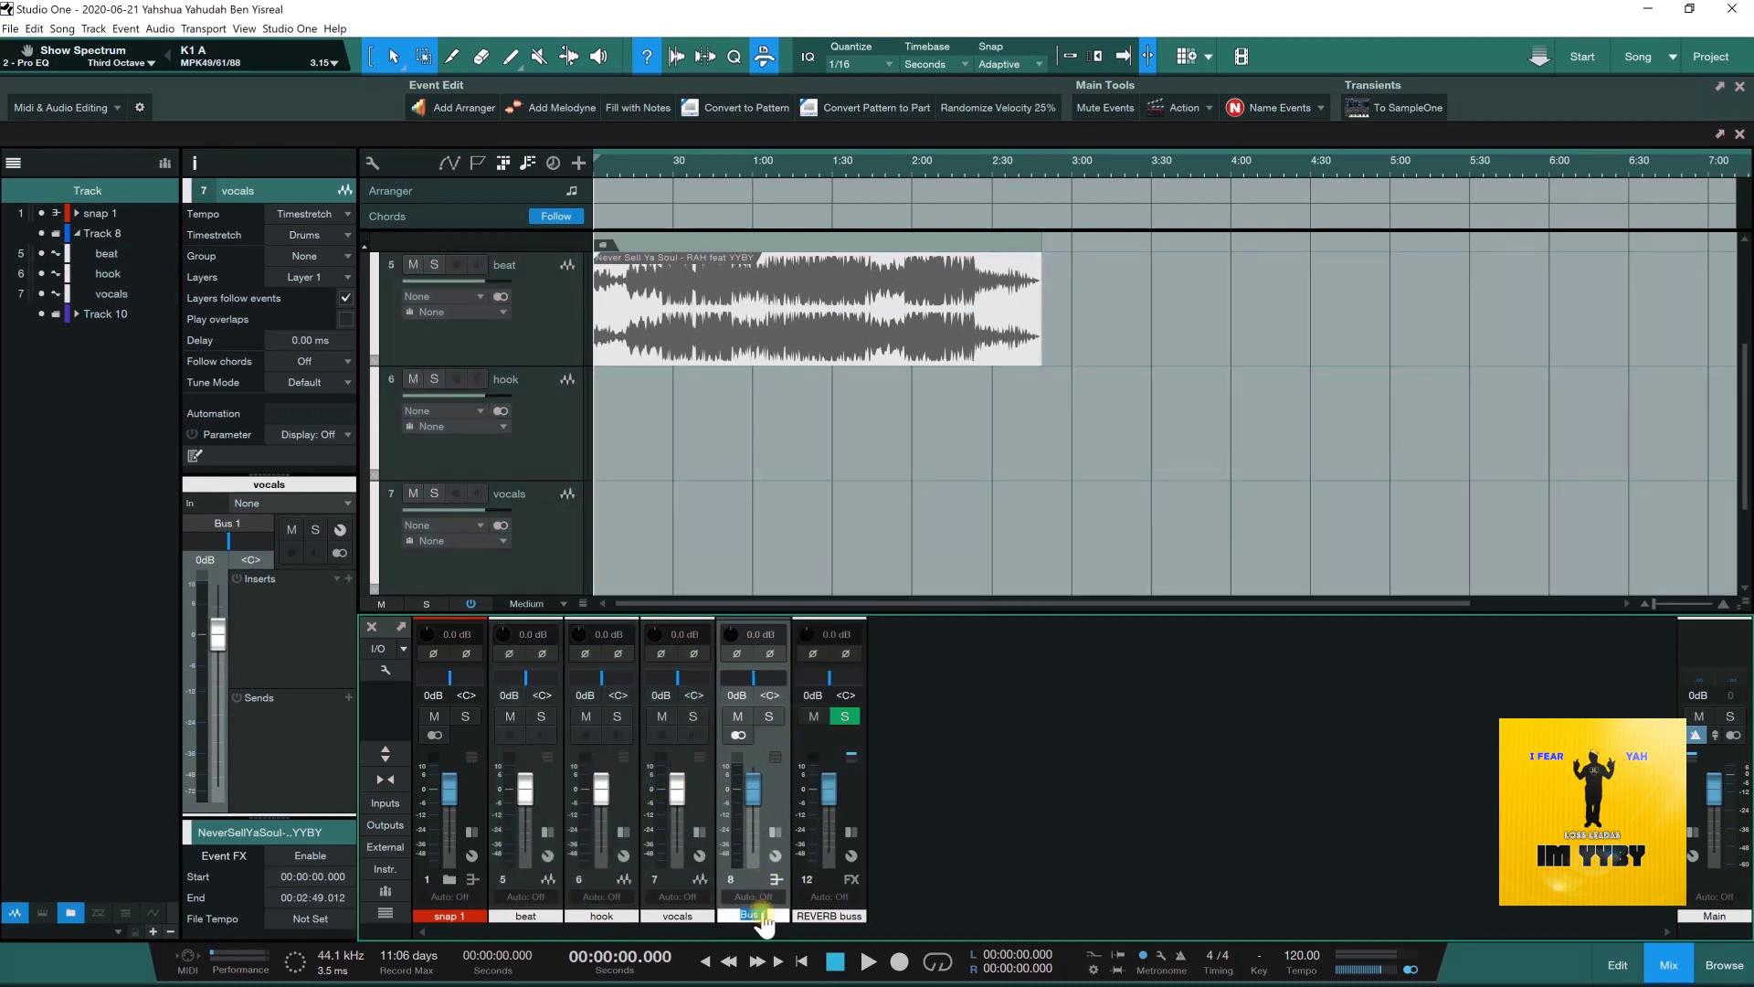
key("Return")
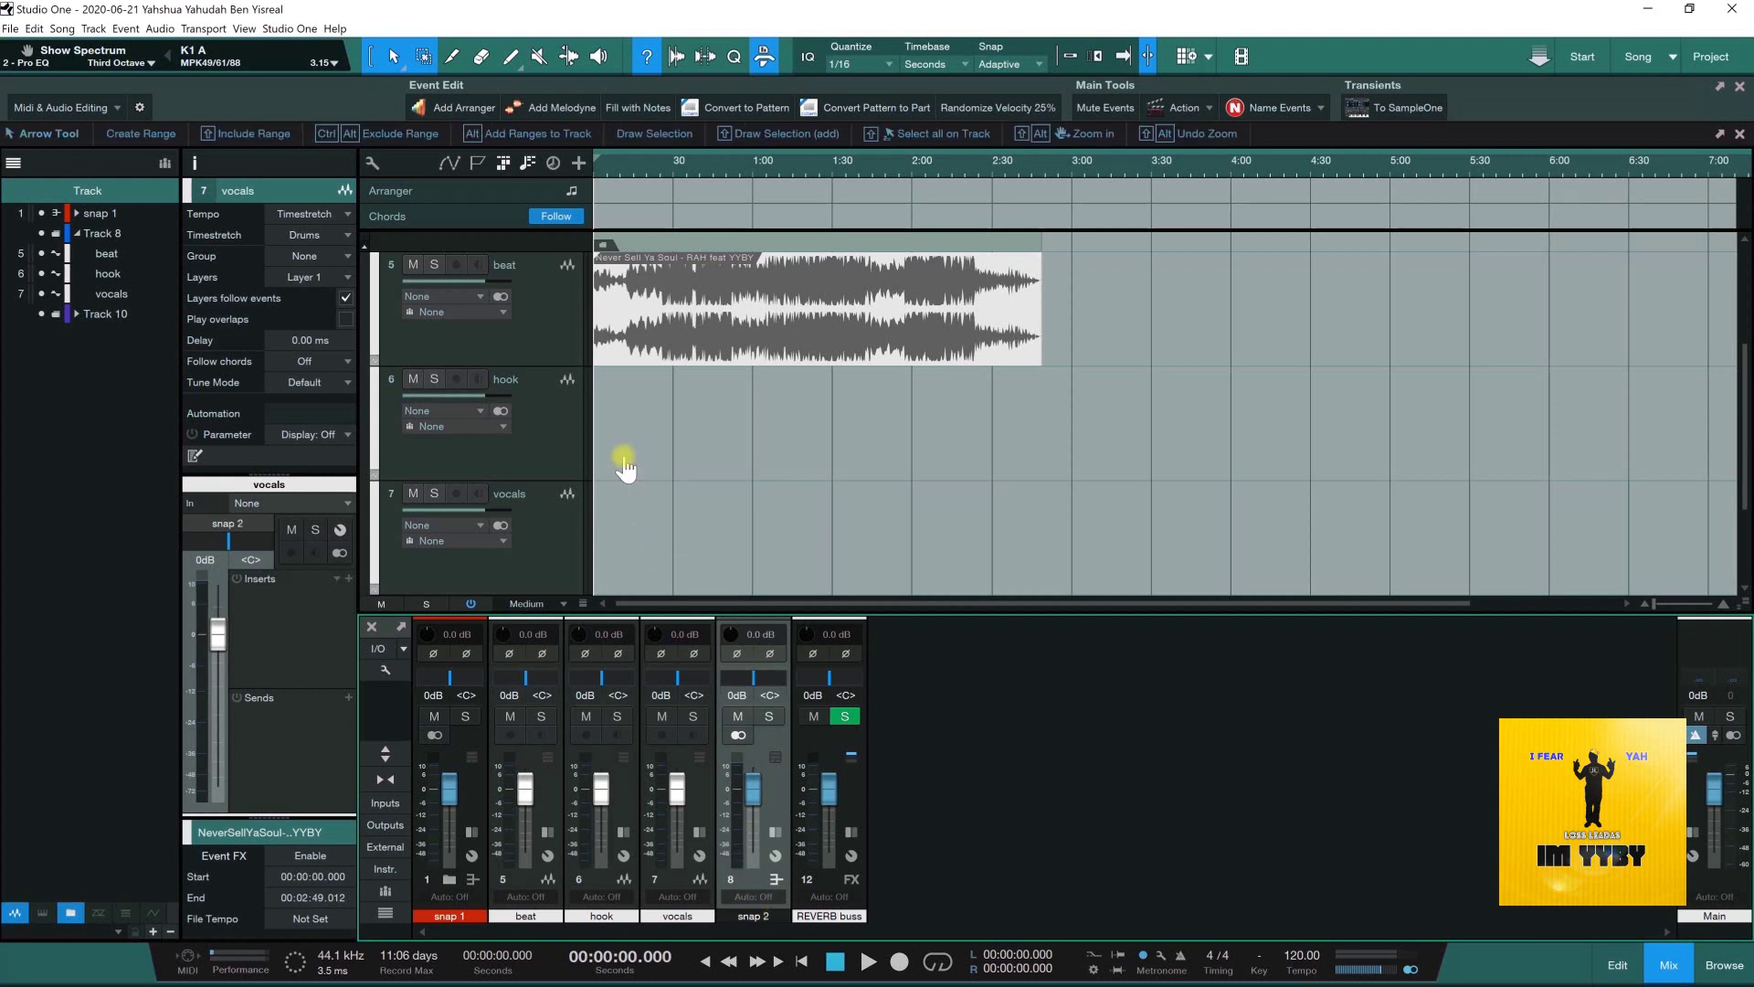
- Assign the snap 2 bus as the Track 8 folder track's channel
scroll(619, 463, "up", 2)
left_click(554, 437)
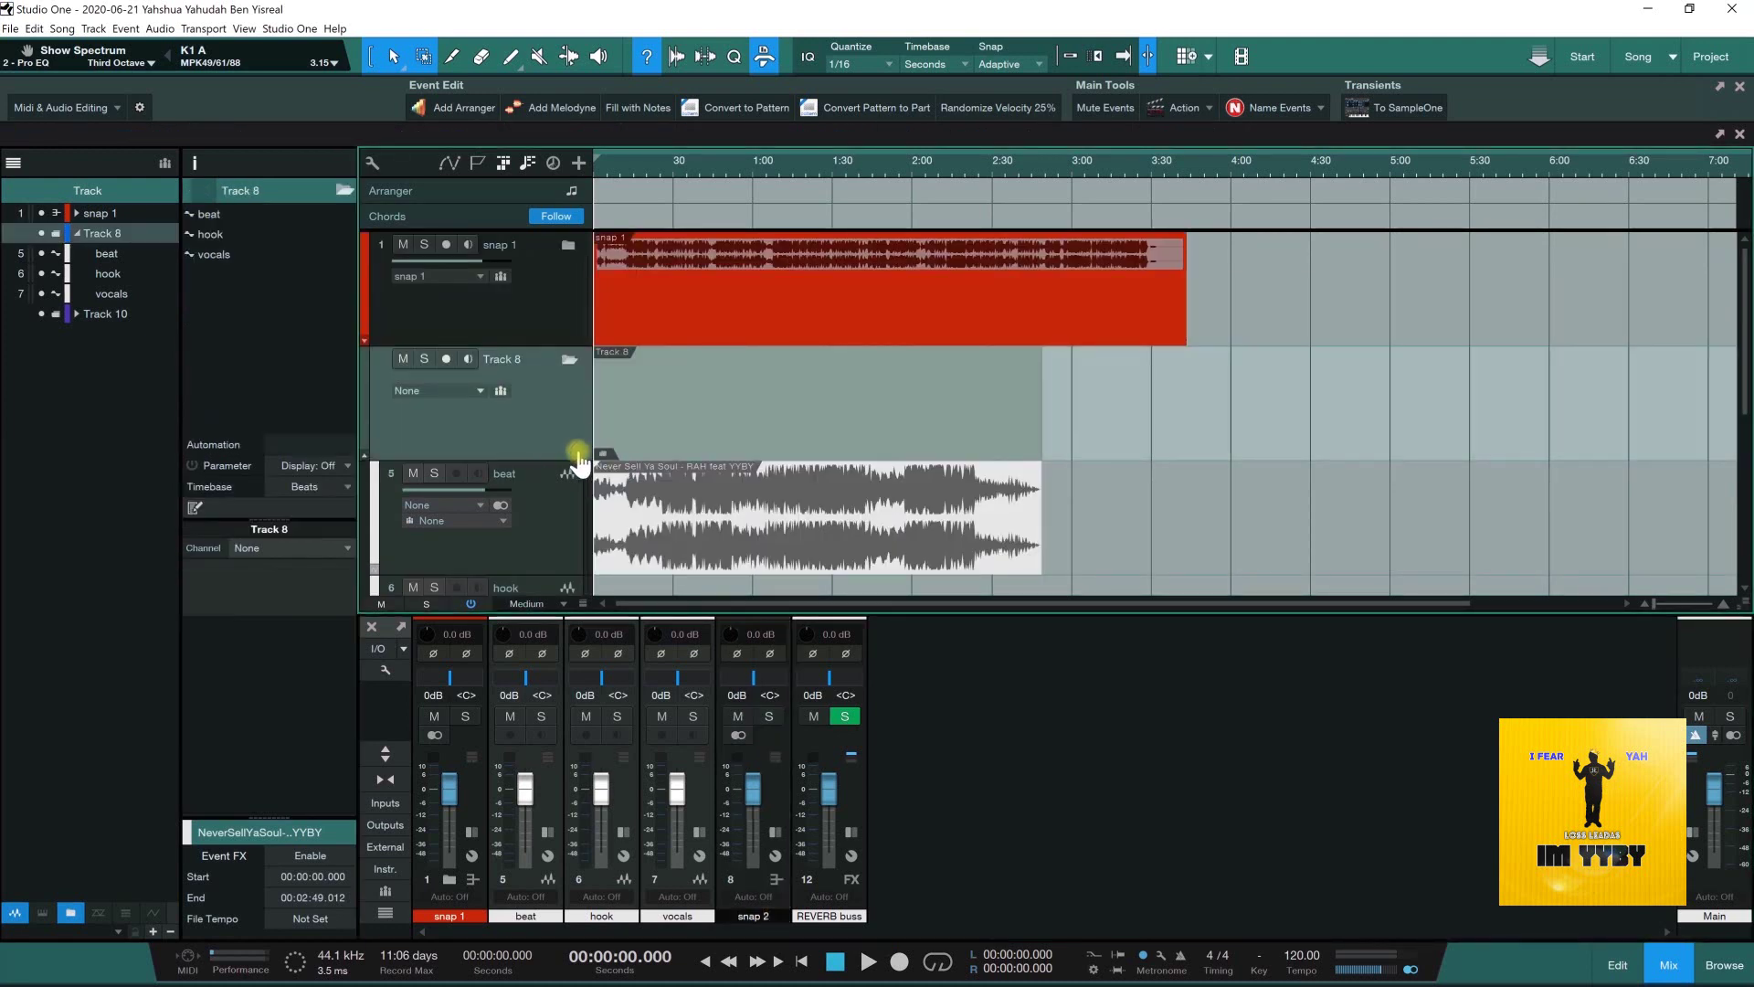
left_click(480, 391)
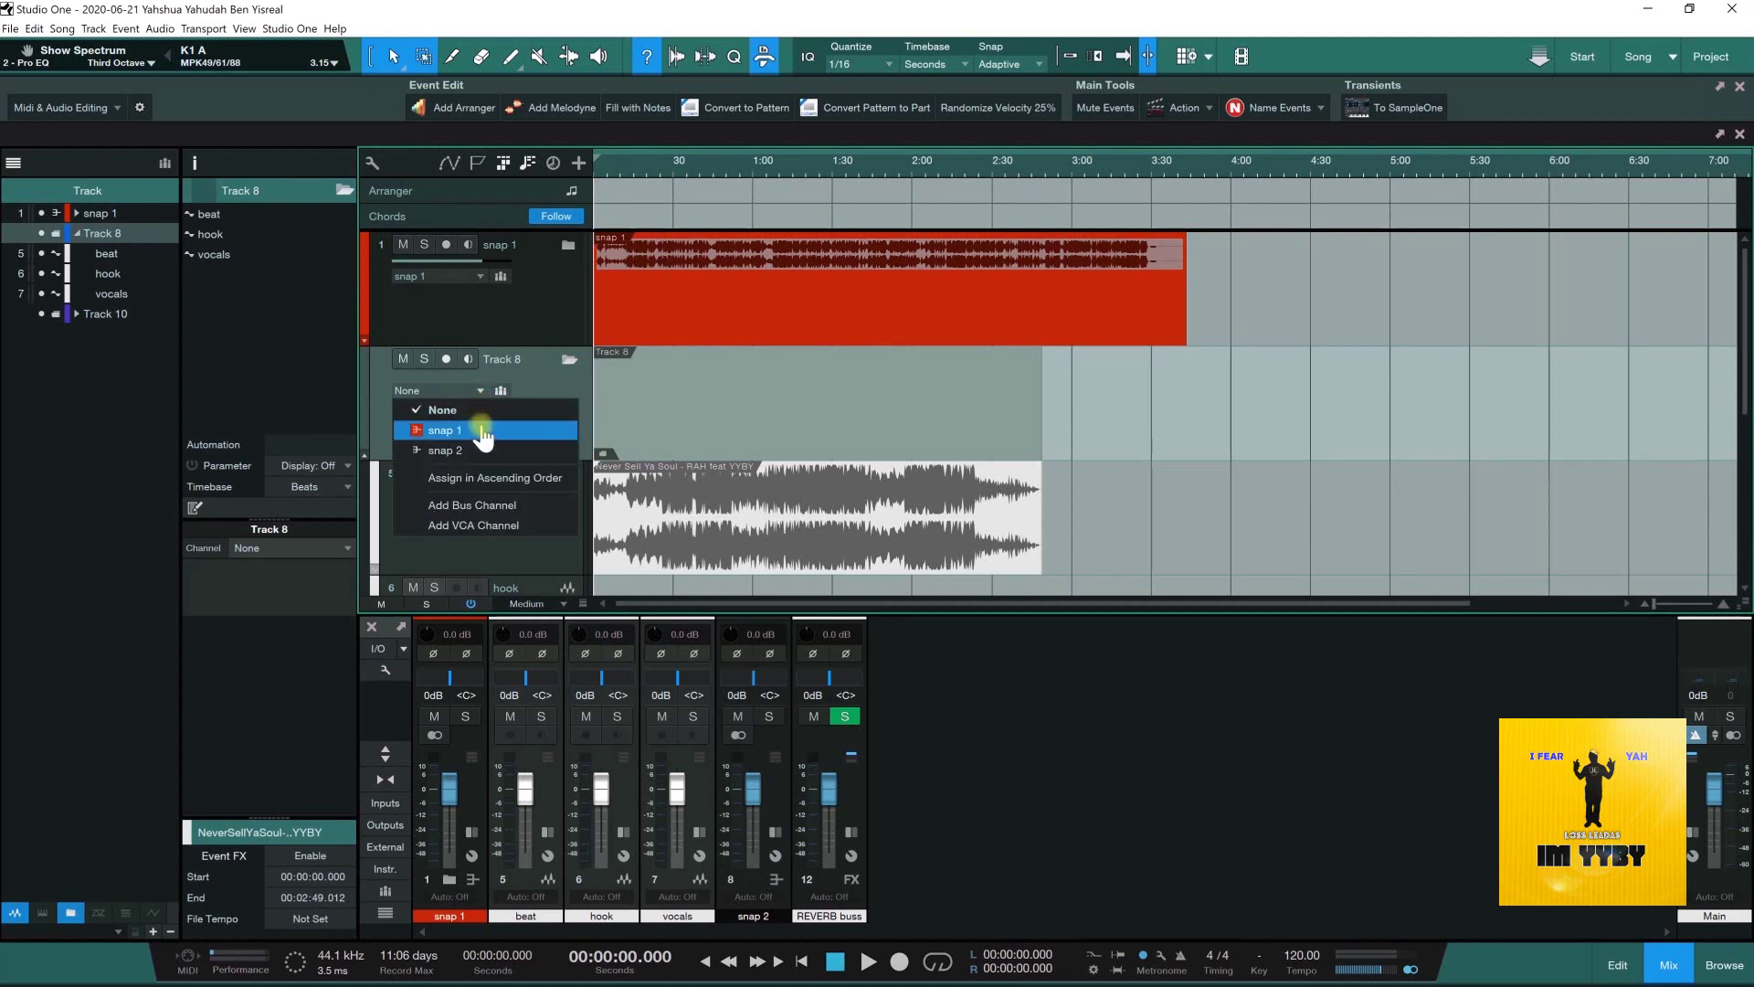
left_click(477, 452)
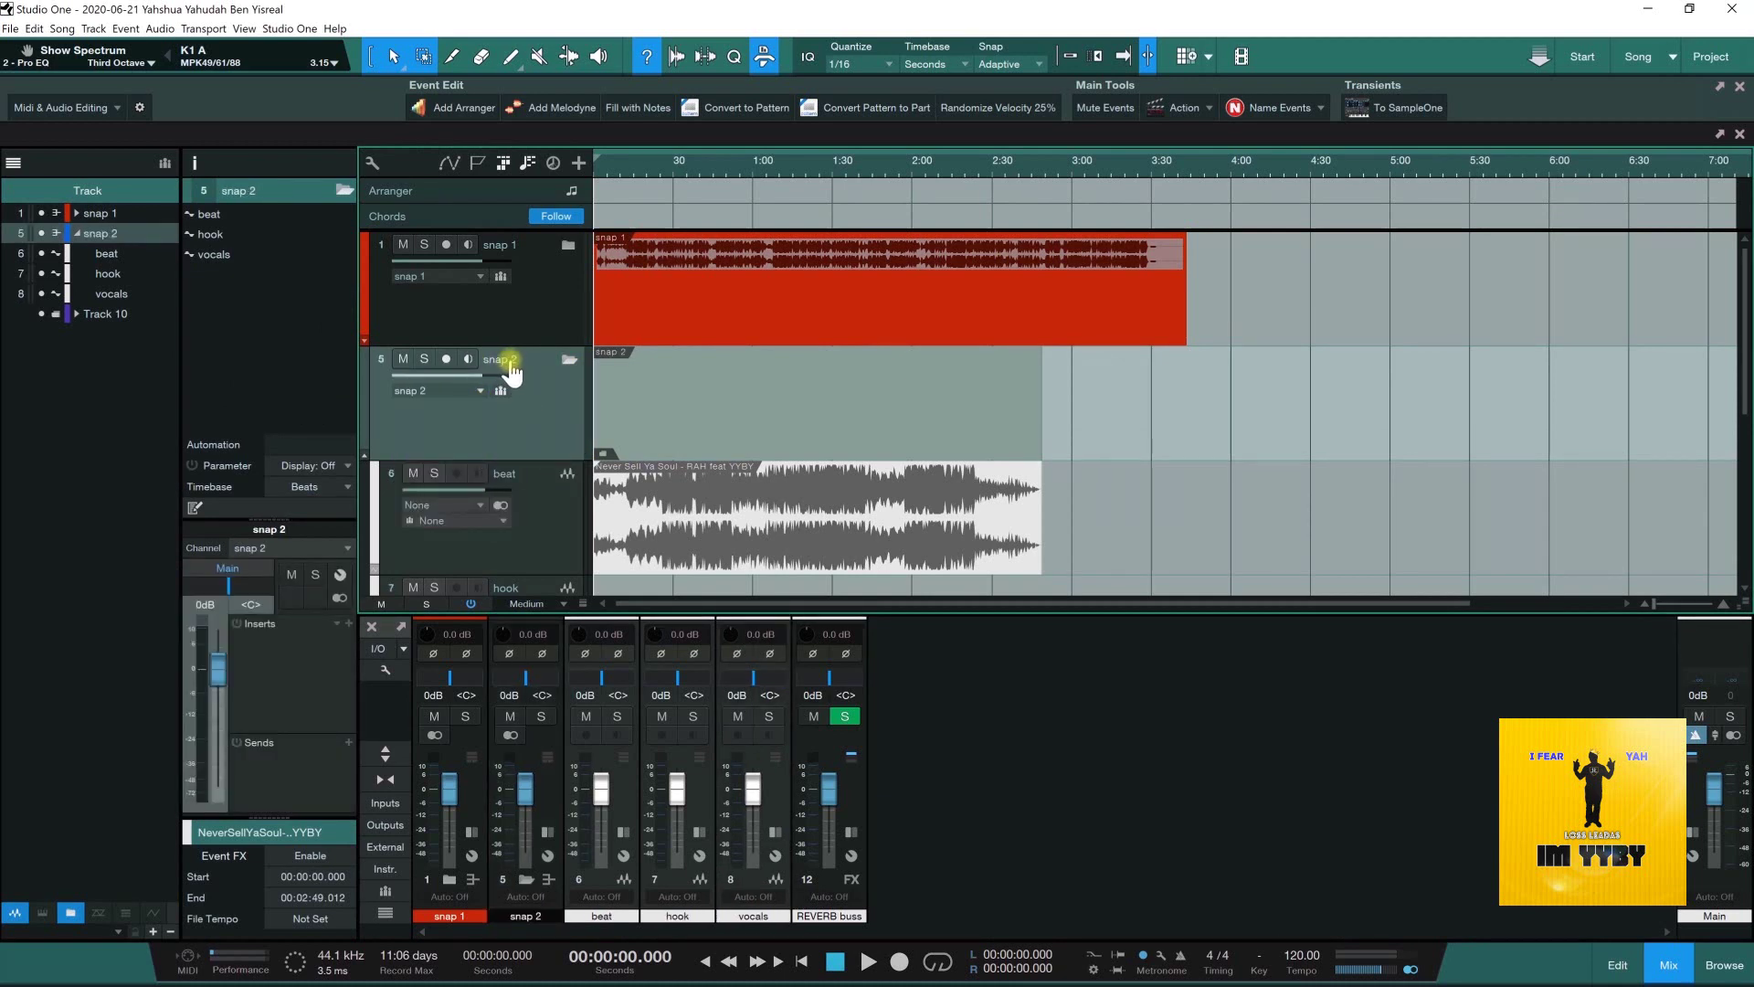
- Colour the snap 2 folder track white to match its tracks, and collapse the folder
left_click(369, 404)
left_click(364, 408)
left_click(365, 409)
left_click(628, 546)
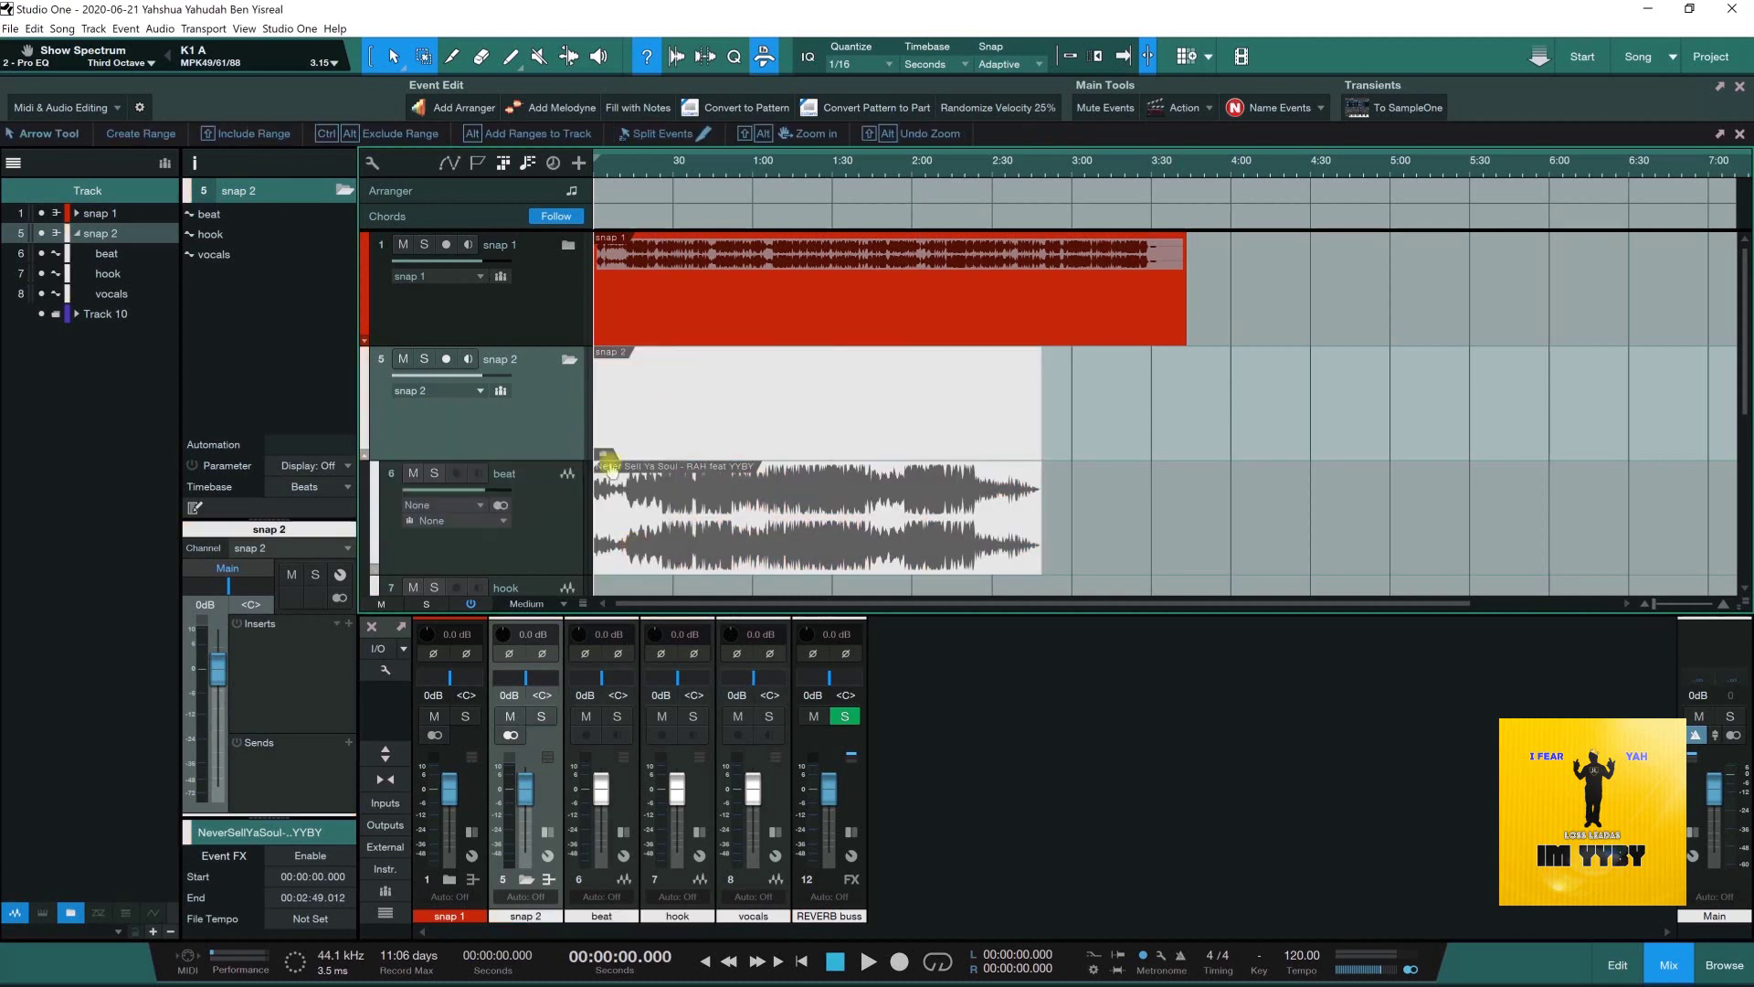
left_click(568, 359)
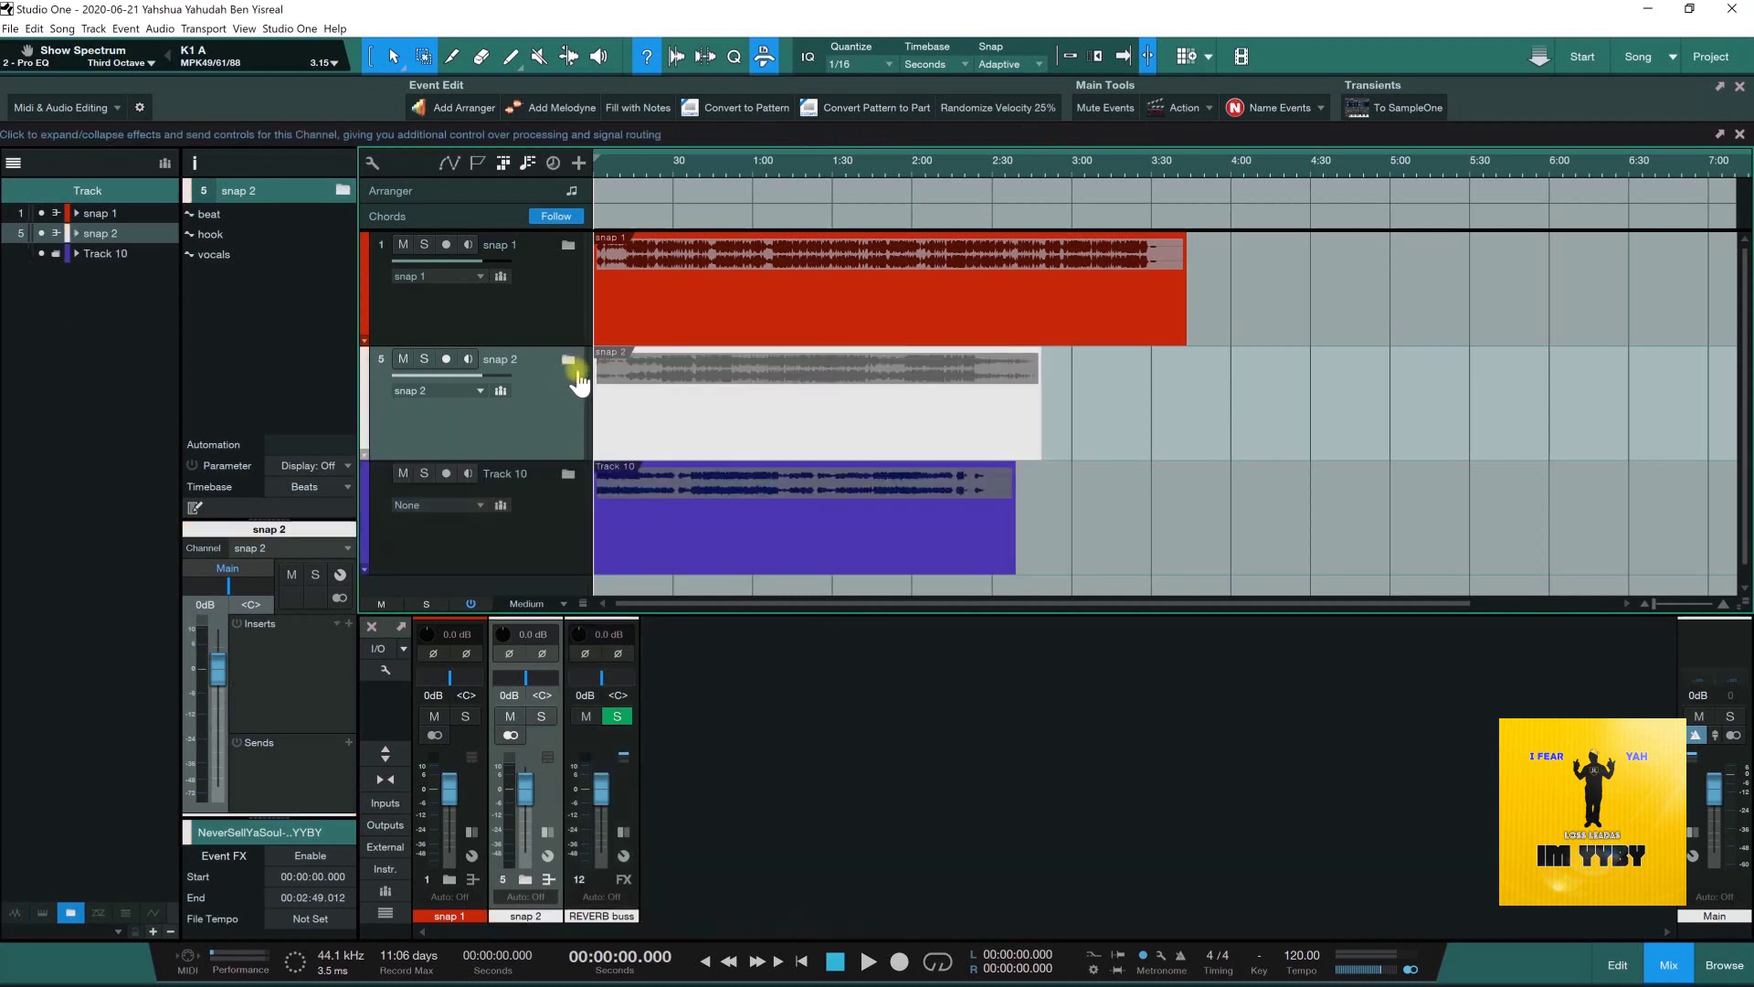
- Expand the Track 10 folder and rename its PRIEST - SITIS channel "beat"
left_click(537, 507)
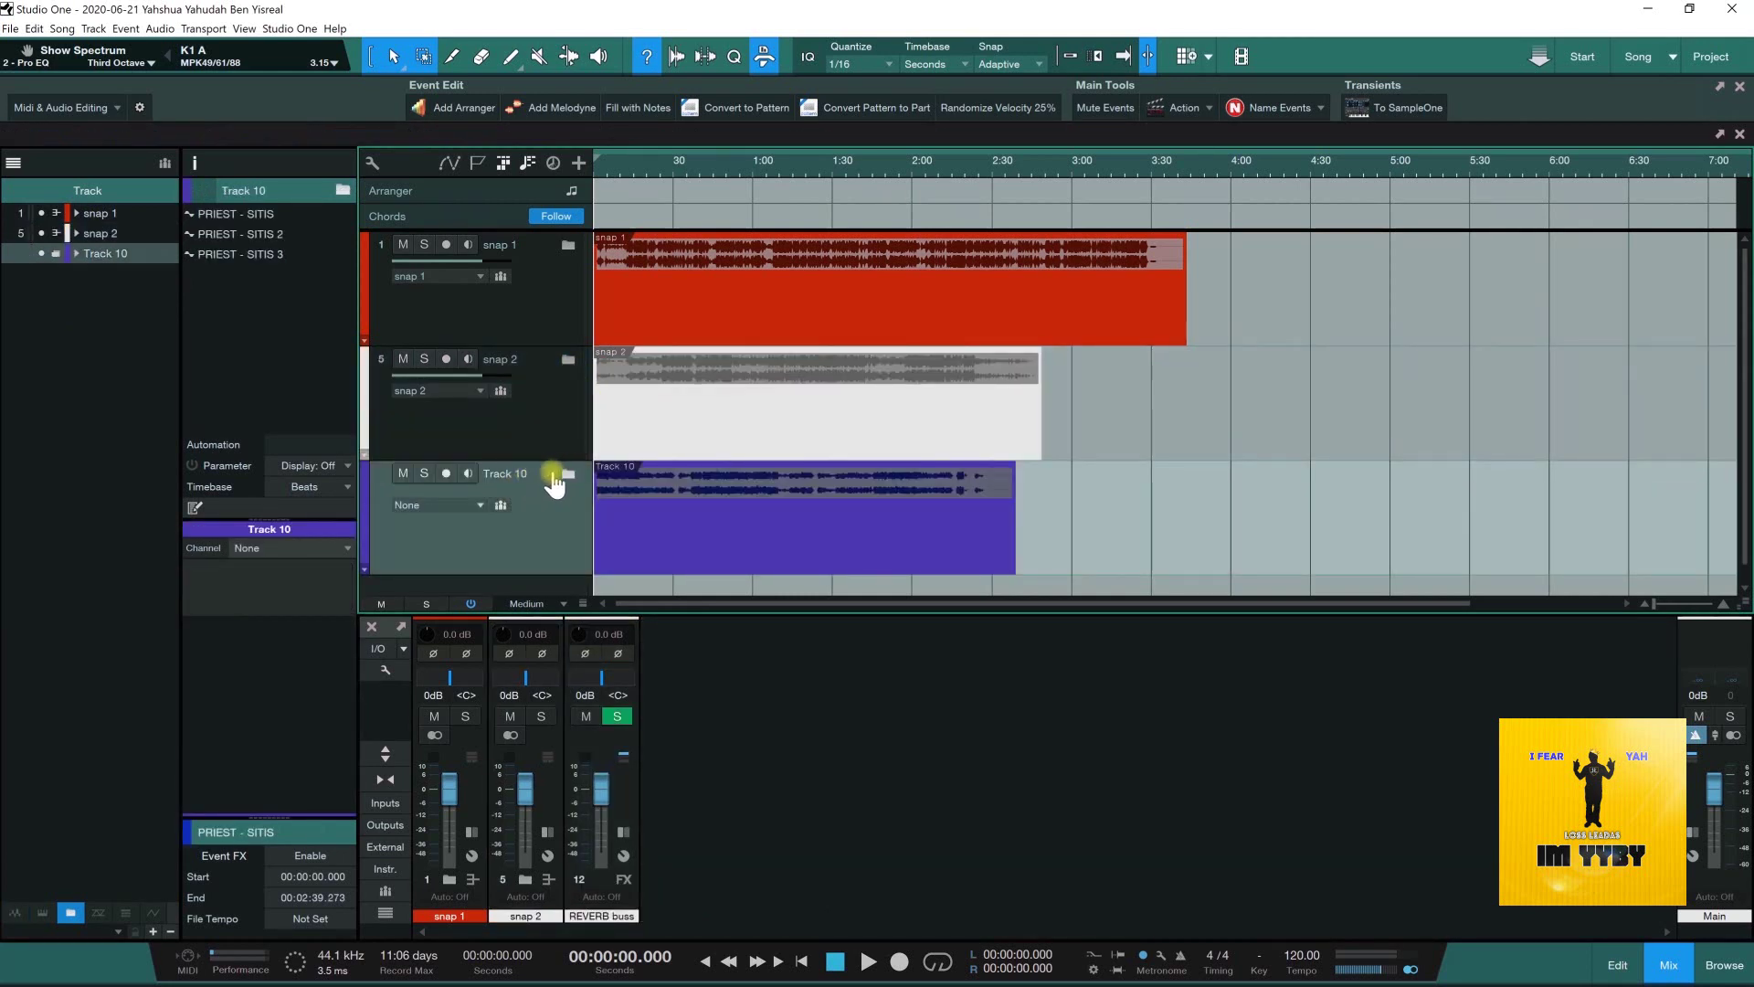
left_click(567, 473)
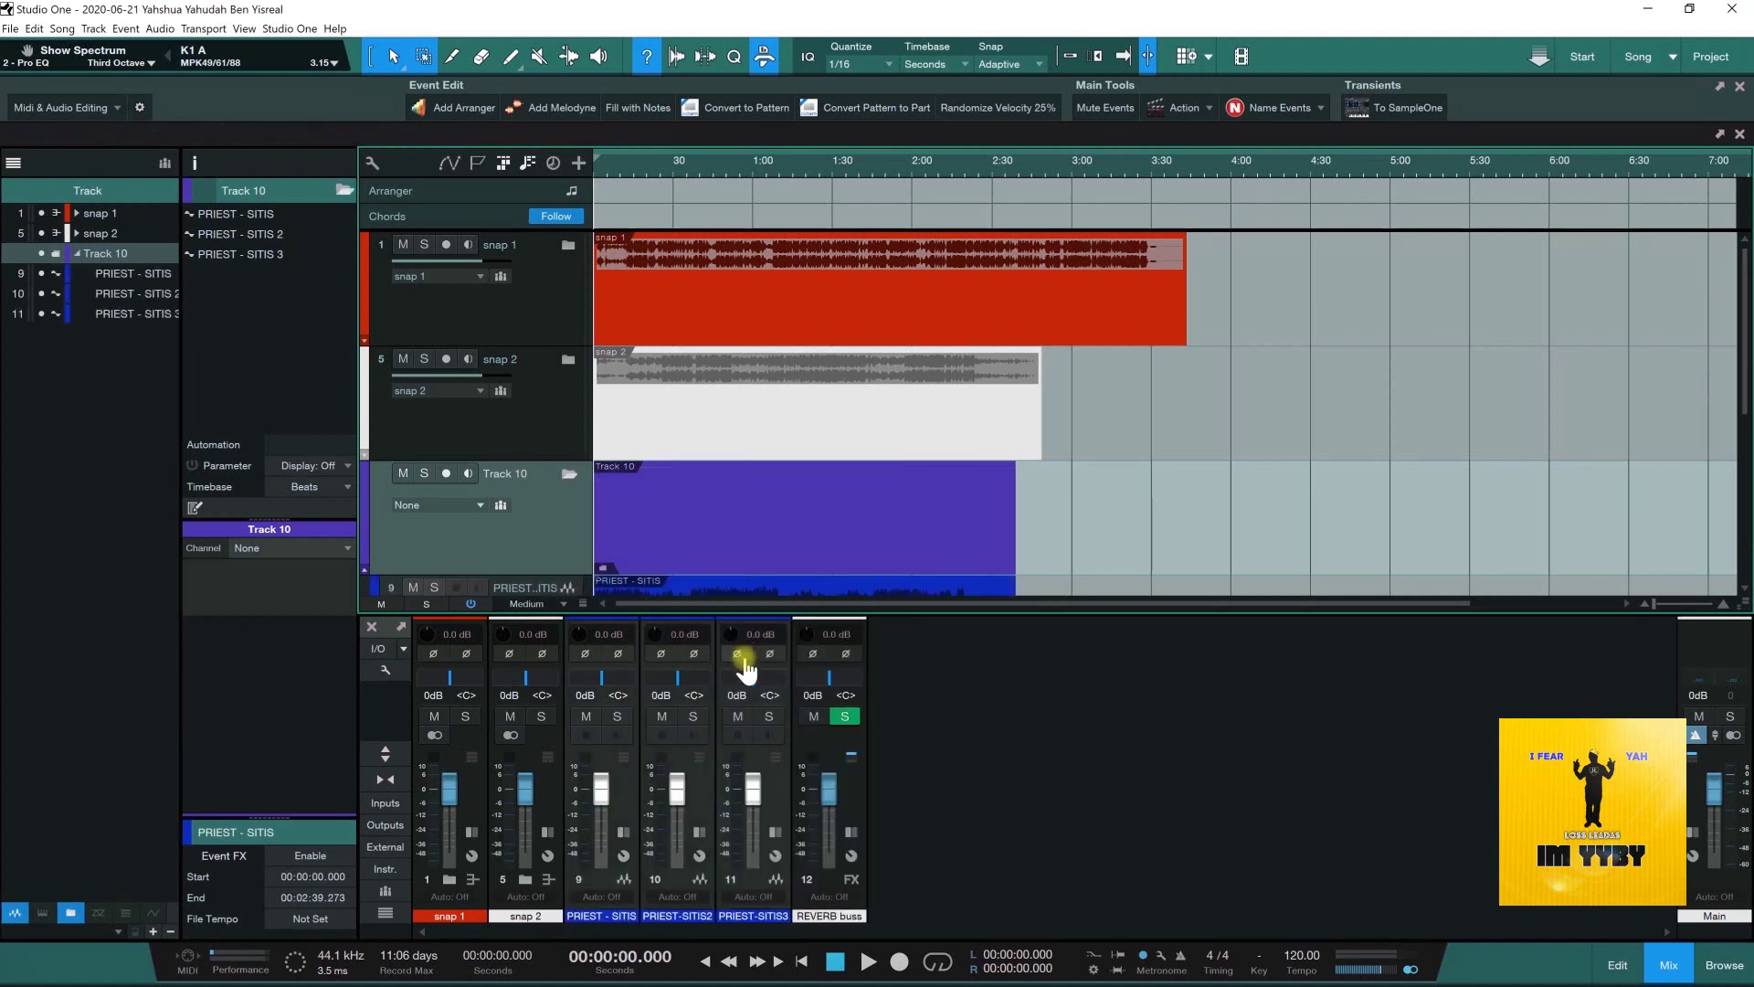
left_click(625, 917)
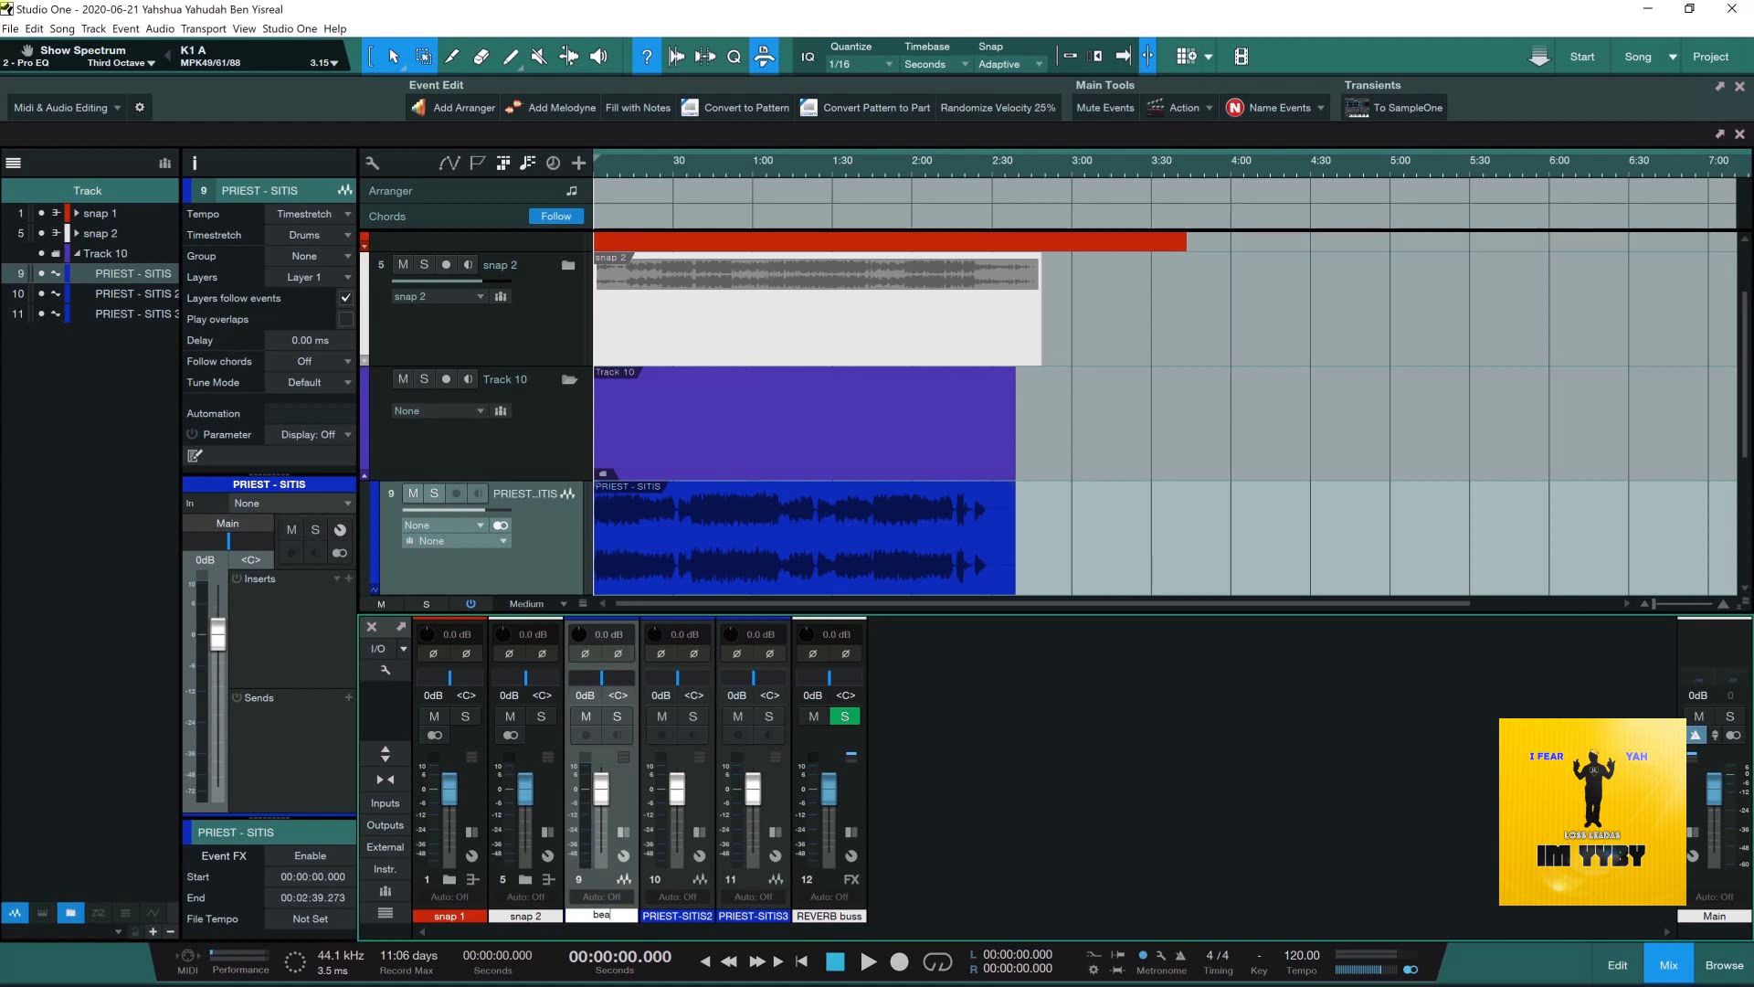
type("beat")
key("Return")
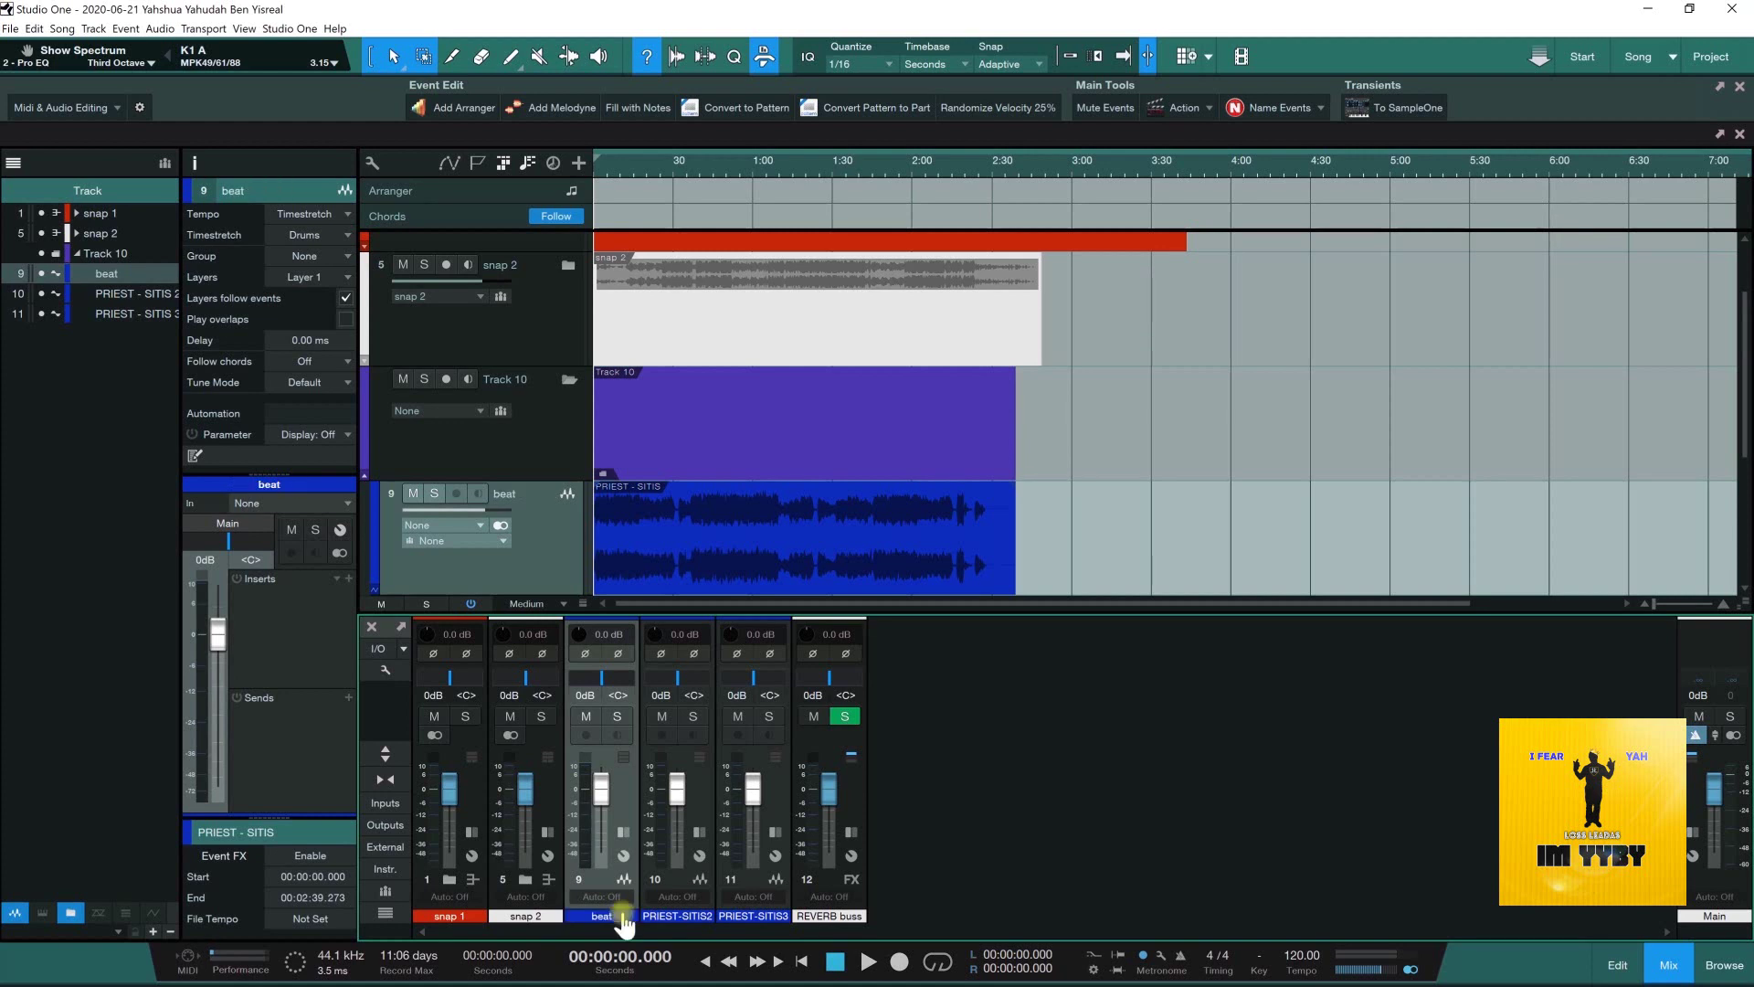
- Rename the PRIEST - SITIS 2 channel "hook" and the PRIEST - SITIS 3 channel "vocals"
left_click(677, 917)
double_click(677, 916)
type("hook")
key("Return")
left_click(750, 917)
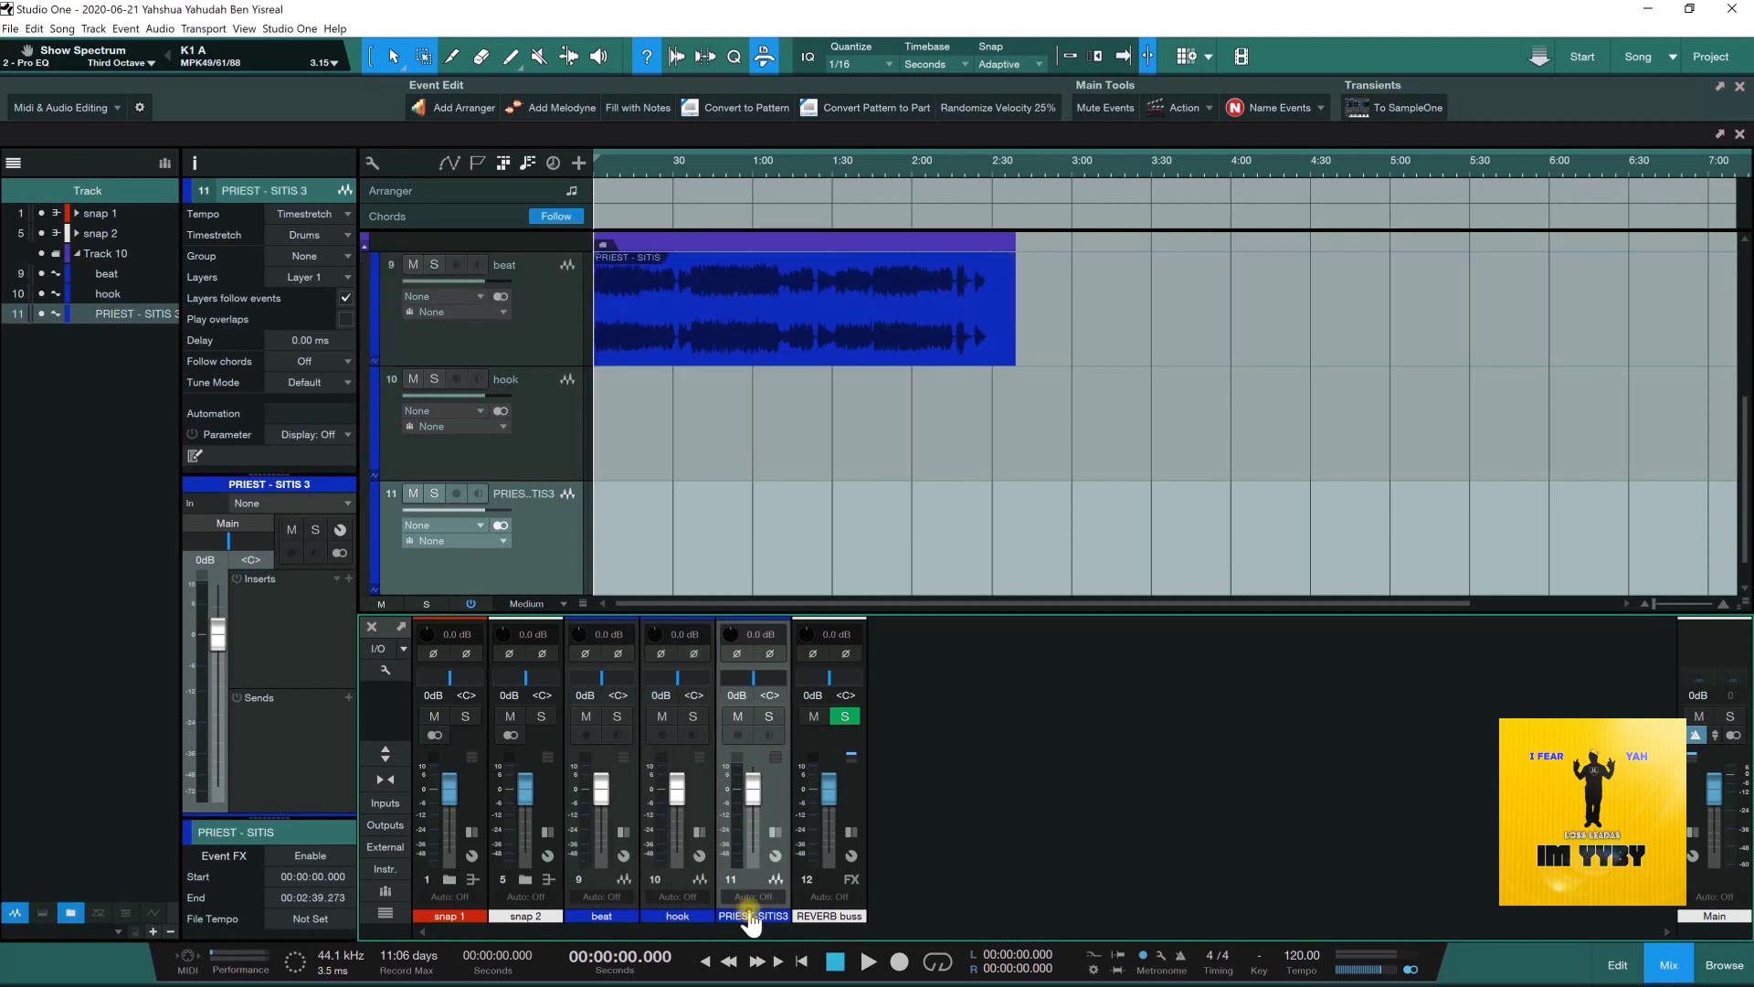
type("vocals")
key("Return")
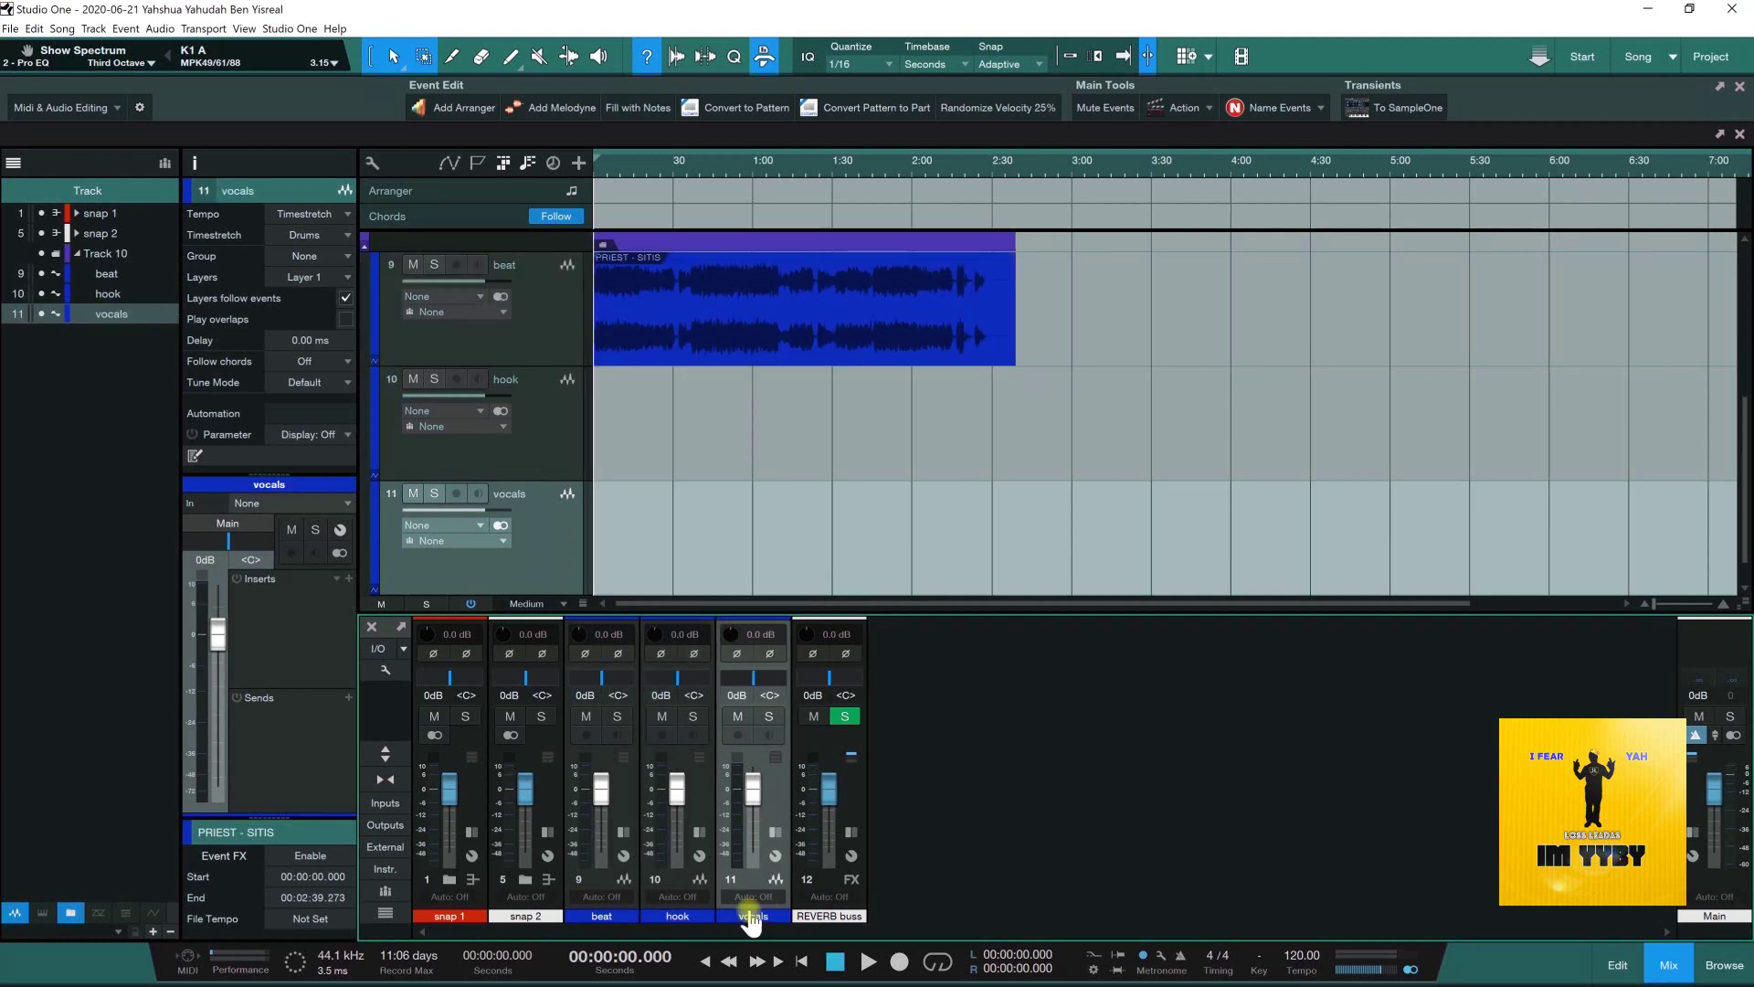
- Add a bus for the Track 10 folder's beat, hook and vocals channels and name it "snap 3"
left_click(631, 791)
left_click(707, 811, "shift")
left_click(755, 790, "shift")
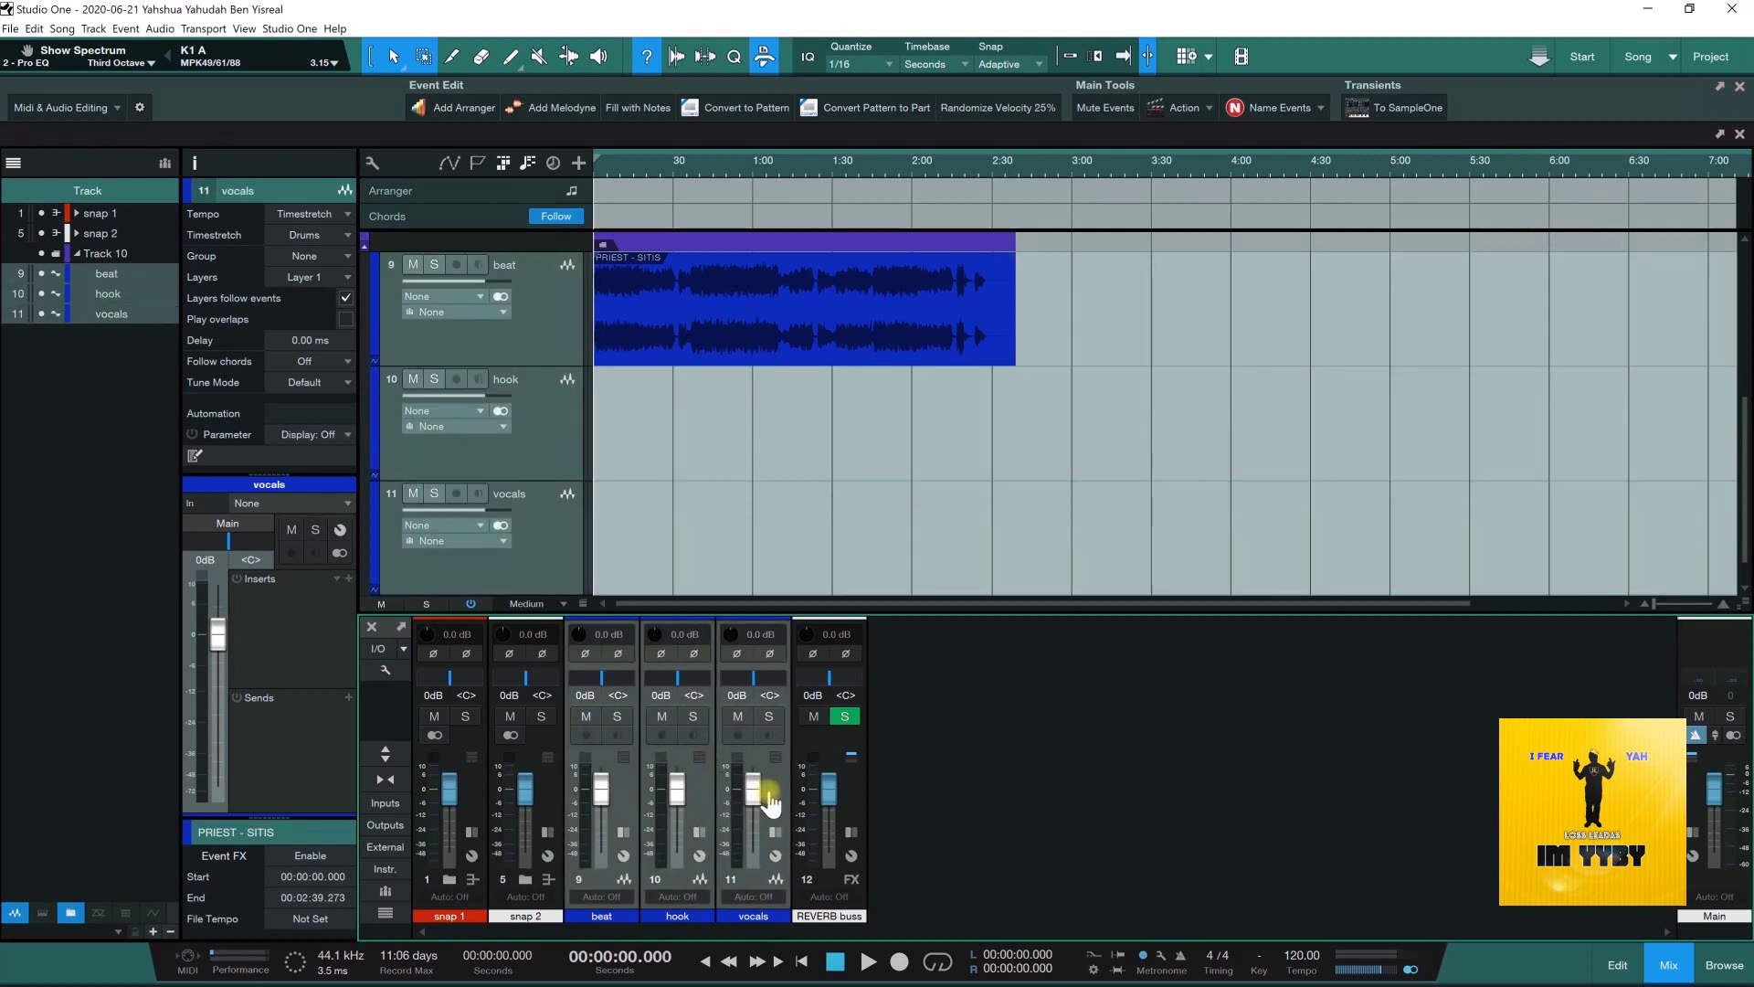
right_click(766, 784)
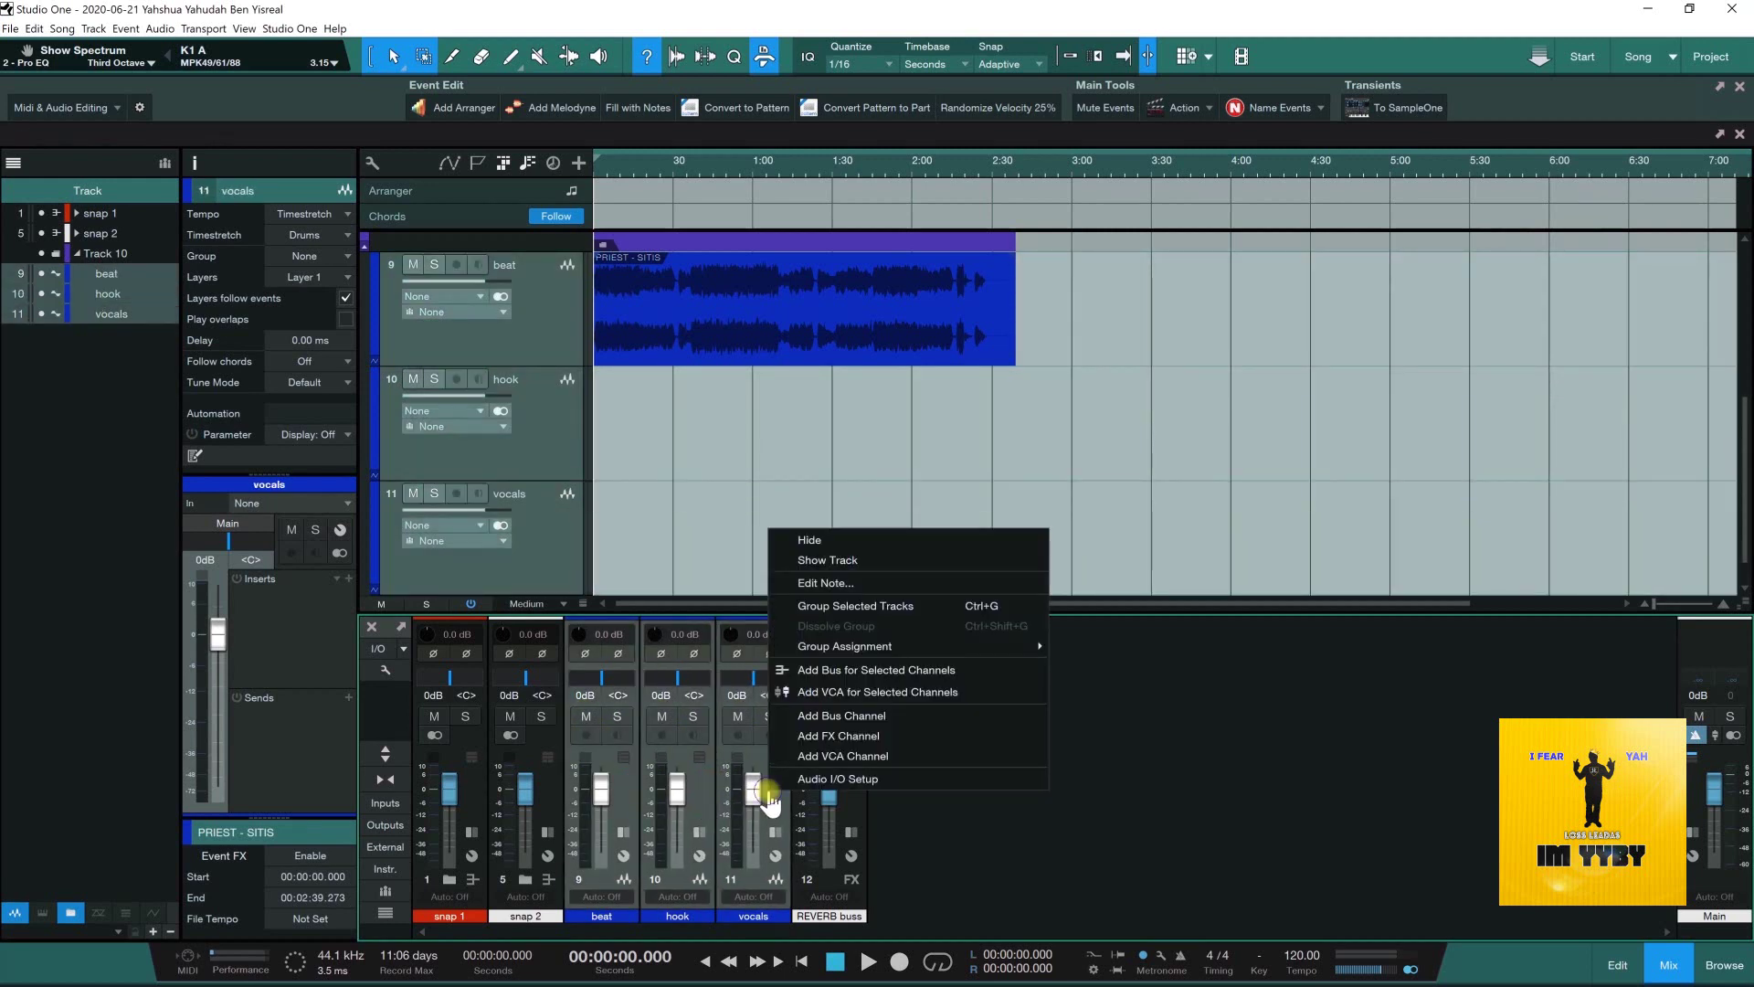
left_click(831, 676)
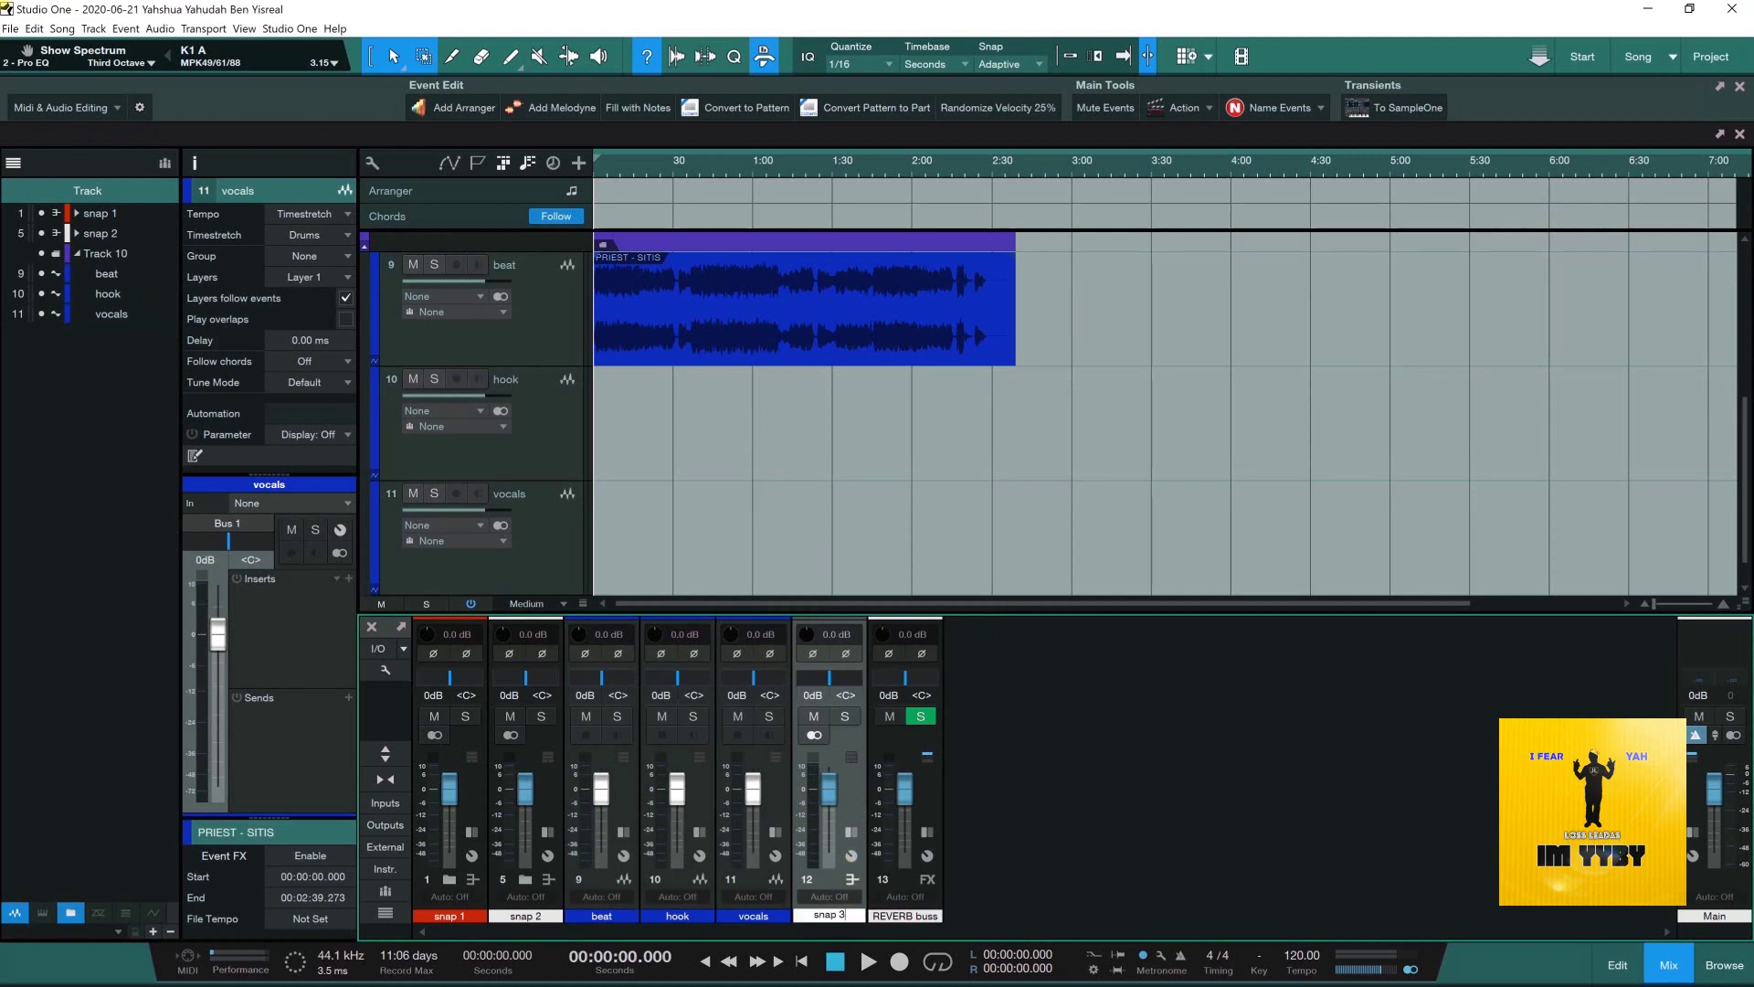
key("Return")
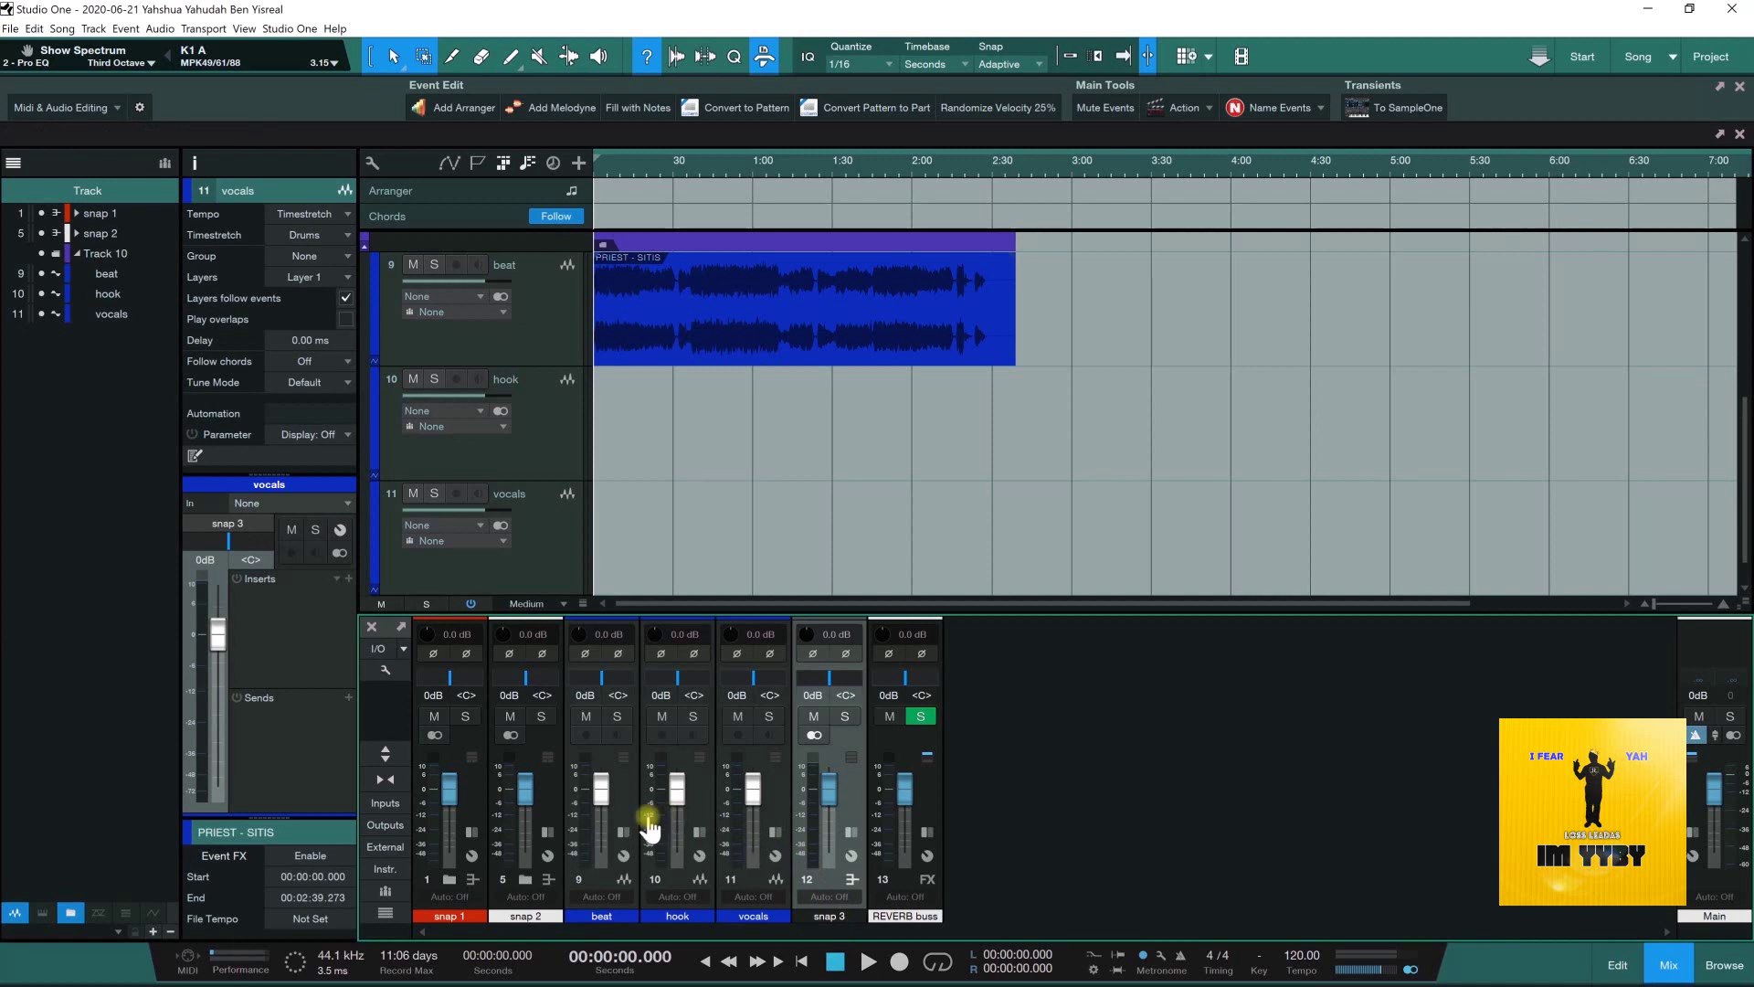
- Assign the snap 3 bus as the Track 10 folder track's channel and colour the folder blue to match its tracks
scroll(627, 462, "up", 5)
scroll(614, 463, "down", 2)
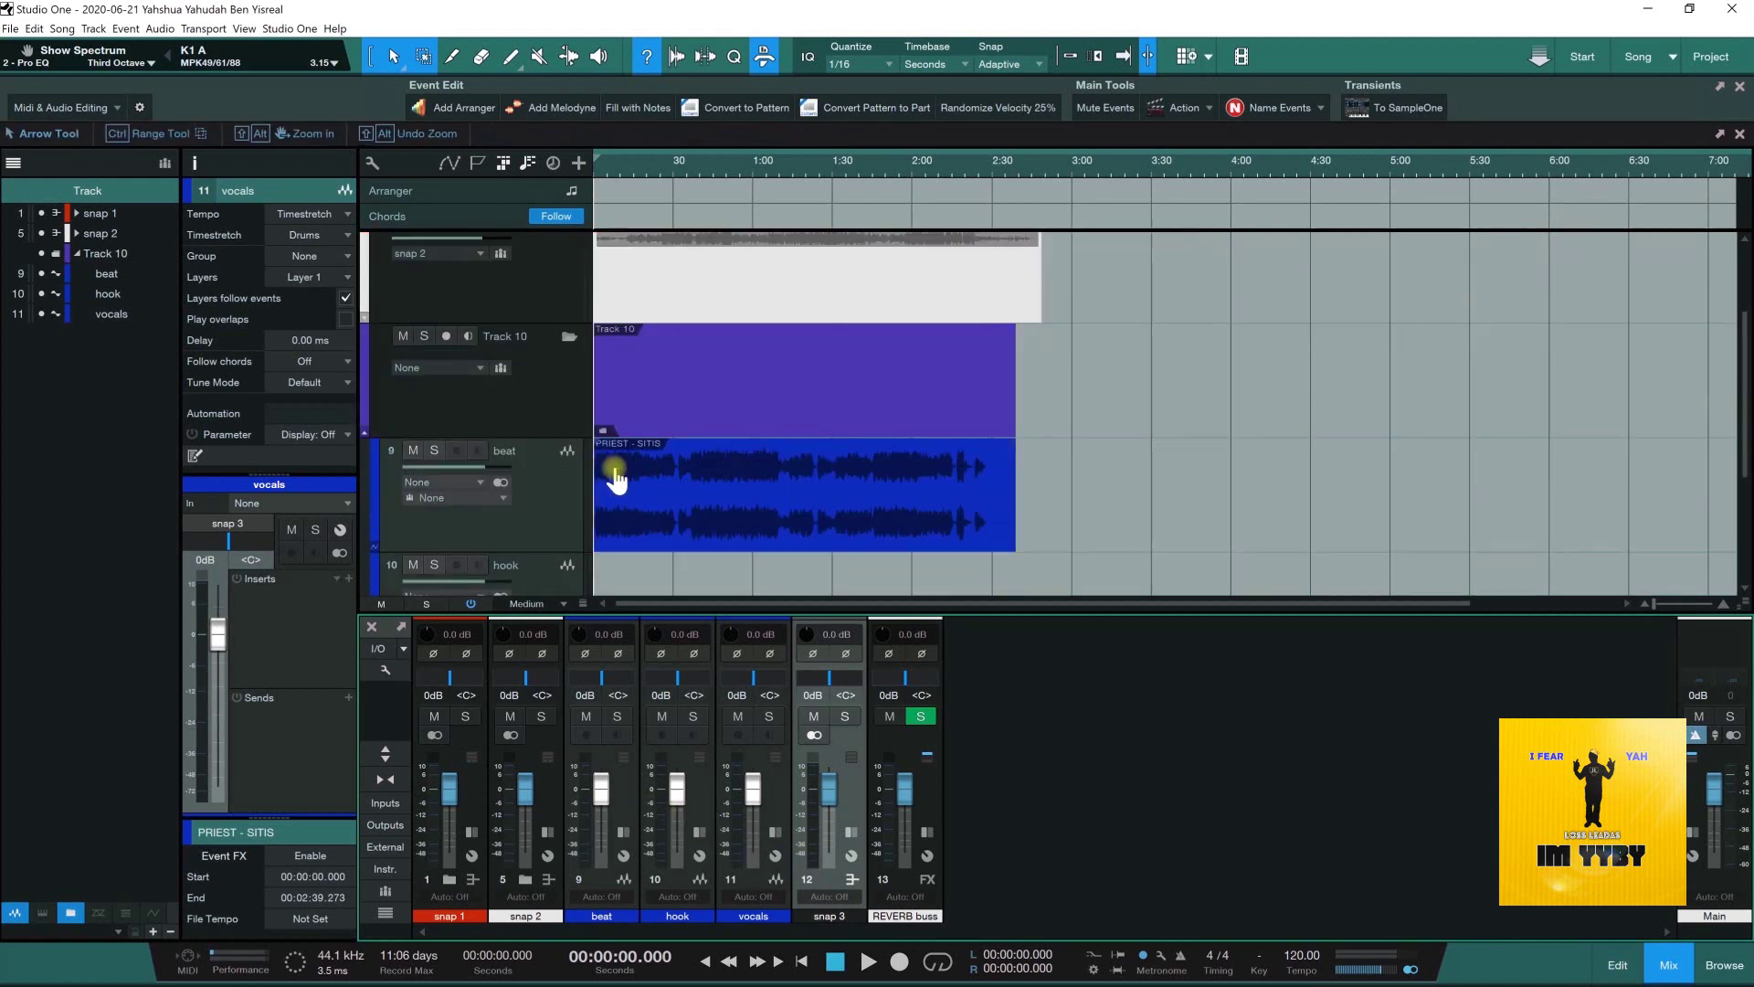
left_click(547, 382)
left_click(477, 368)
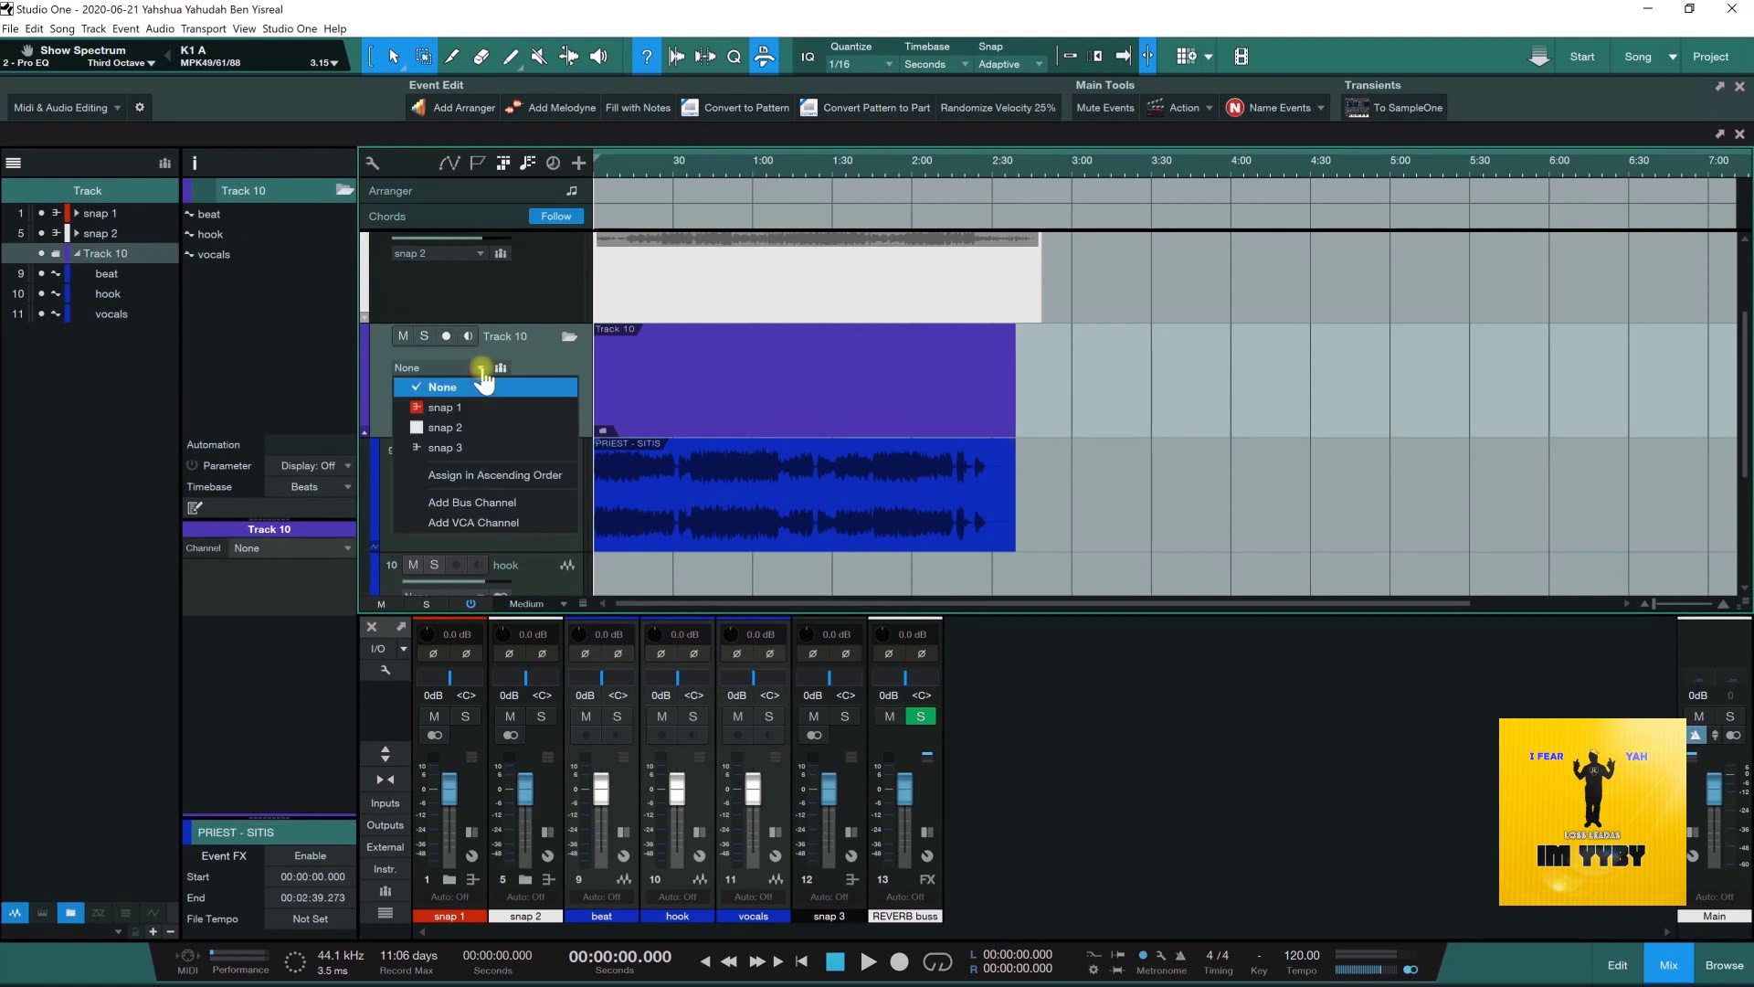
left_click(462, 448)
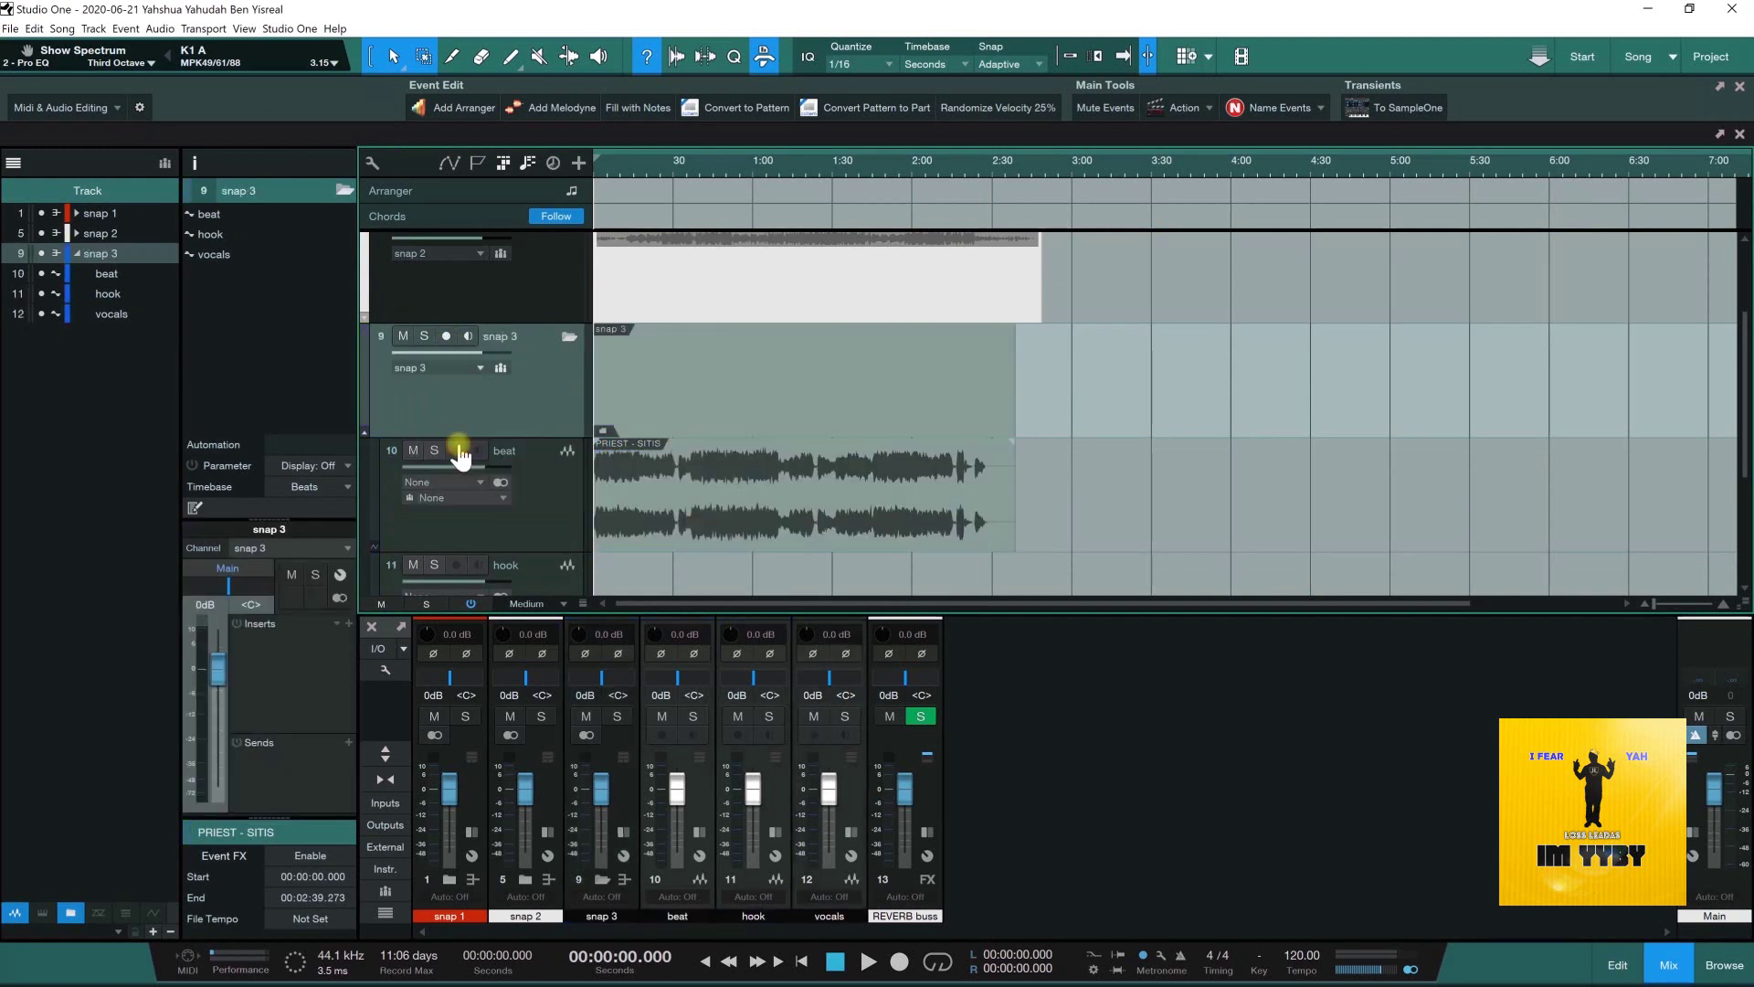
left_click(368, 398)
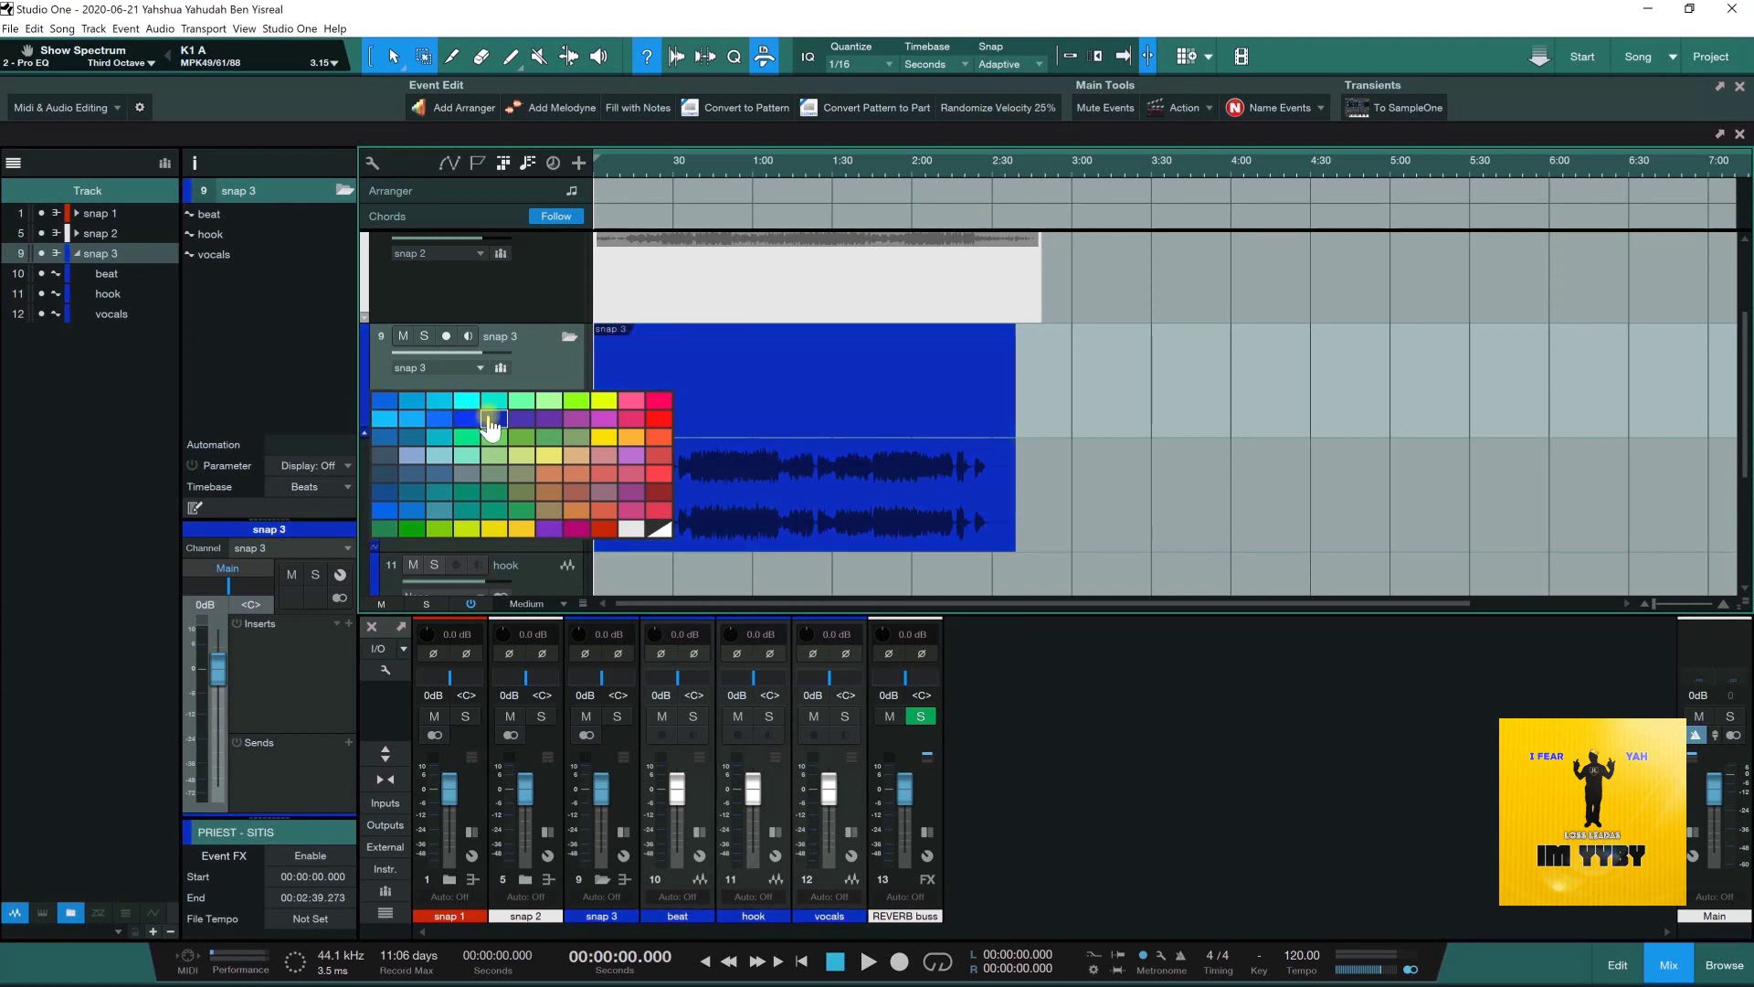
left_click(490, 425)
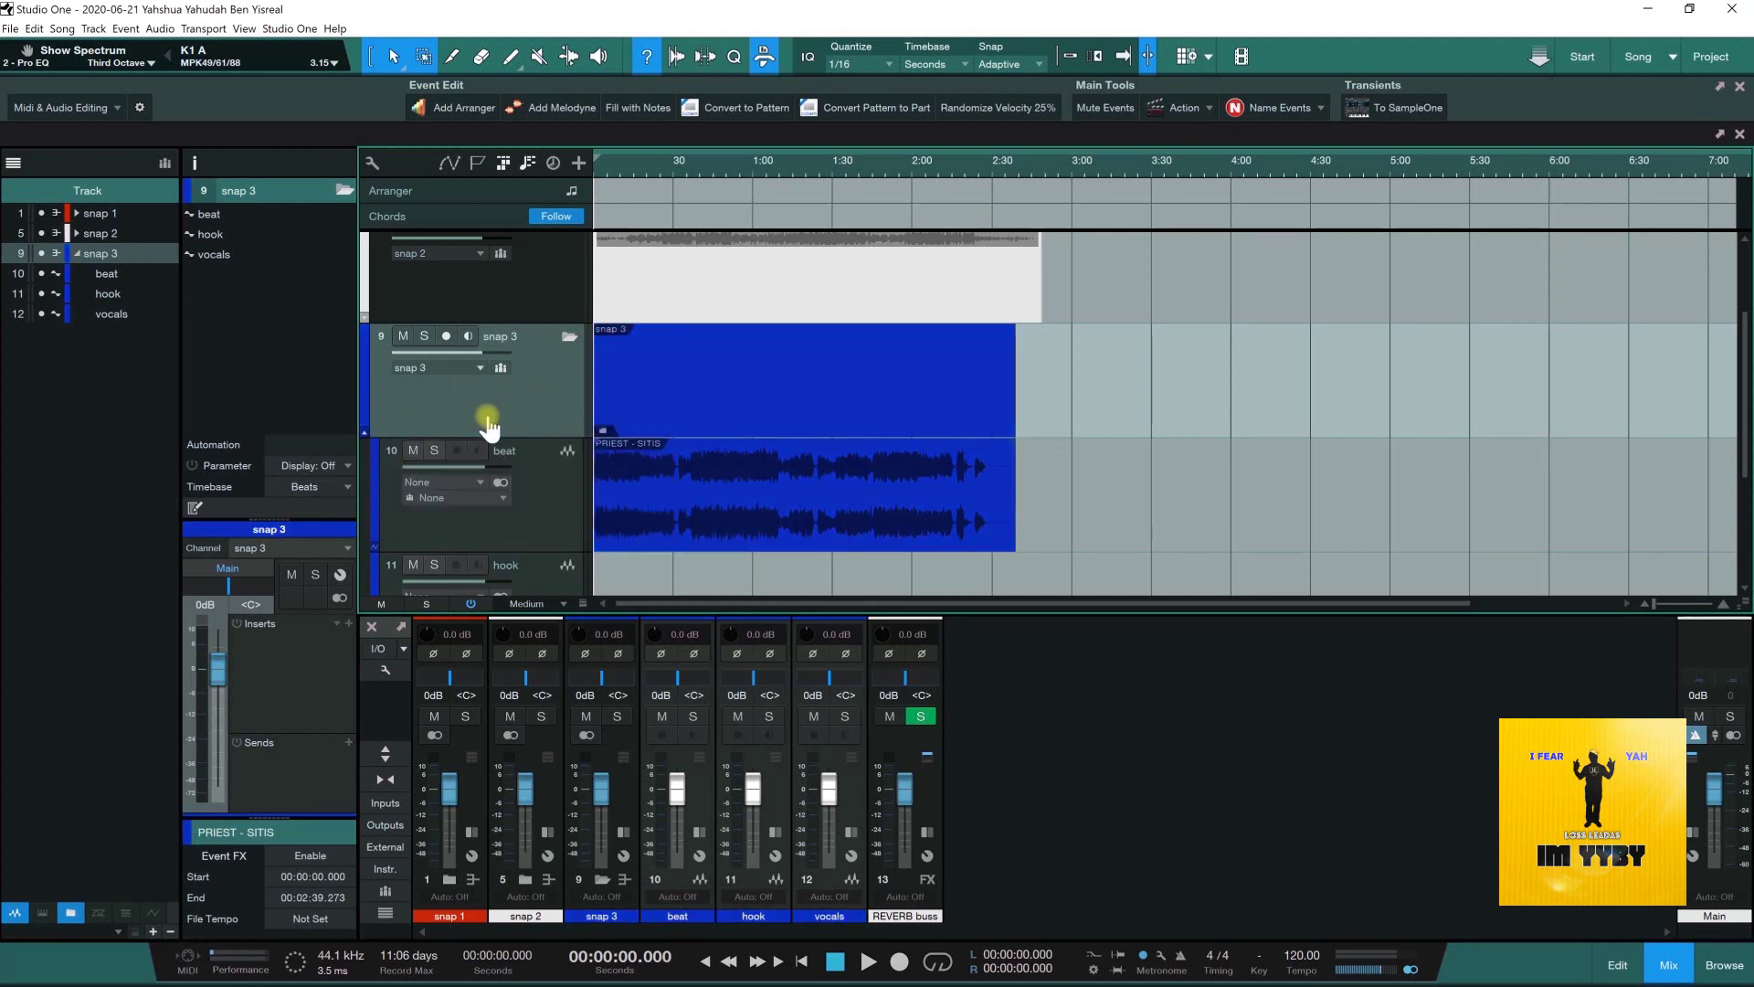
- Collapse the snap 3 folder and select the snap 1, snap 2 and snap 3 folder tracks in turn
left_click(569, 340)
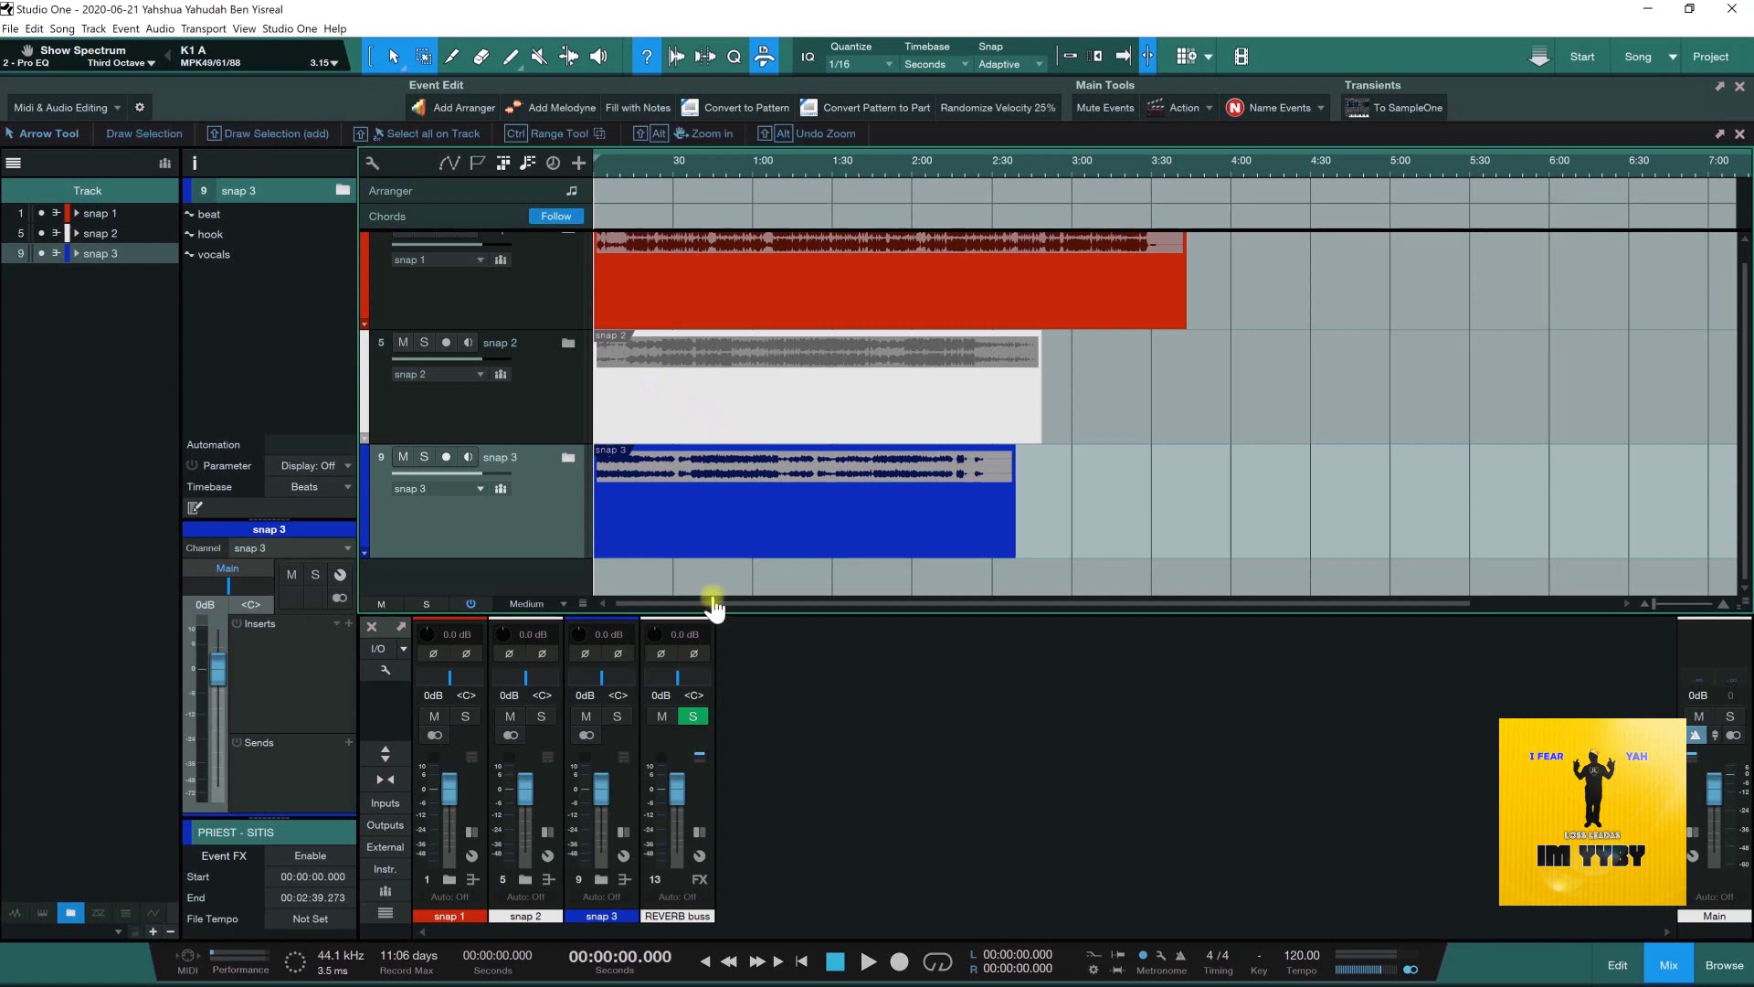
left_click(560, 284)
left_click(560, 400)
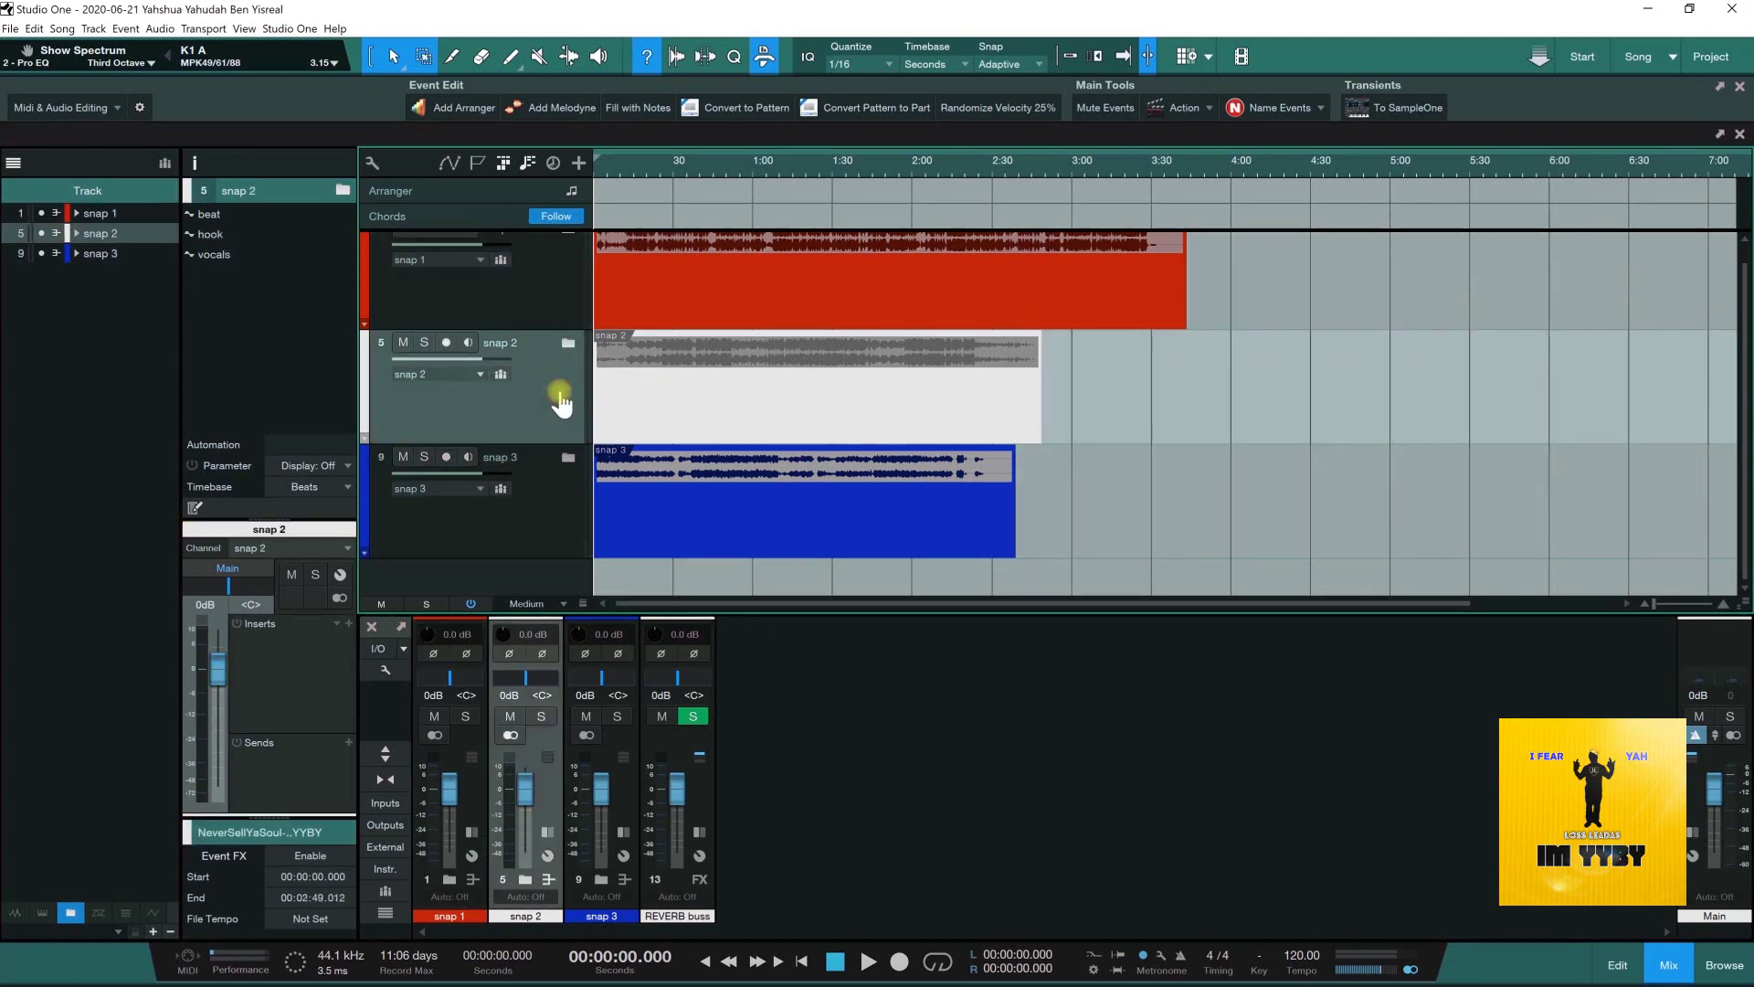
left_click(564, 513)
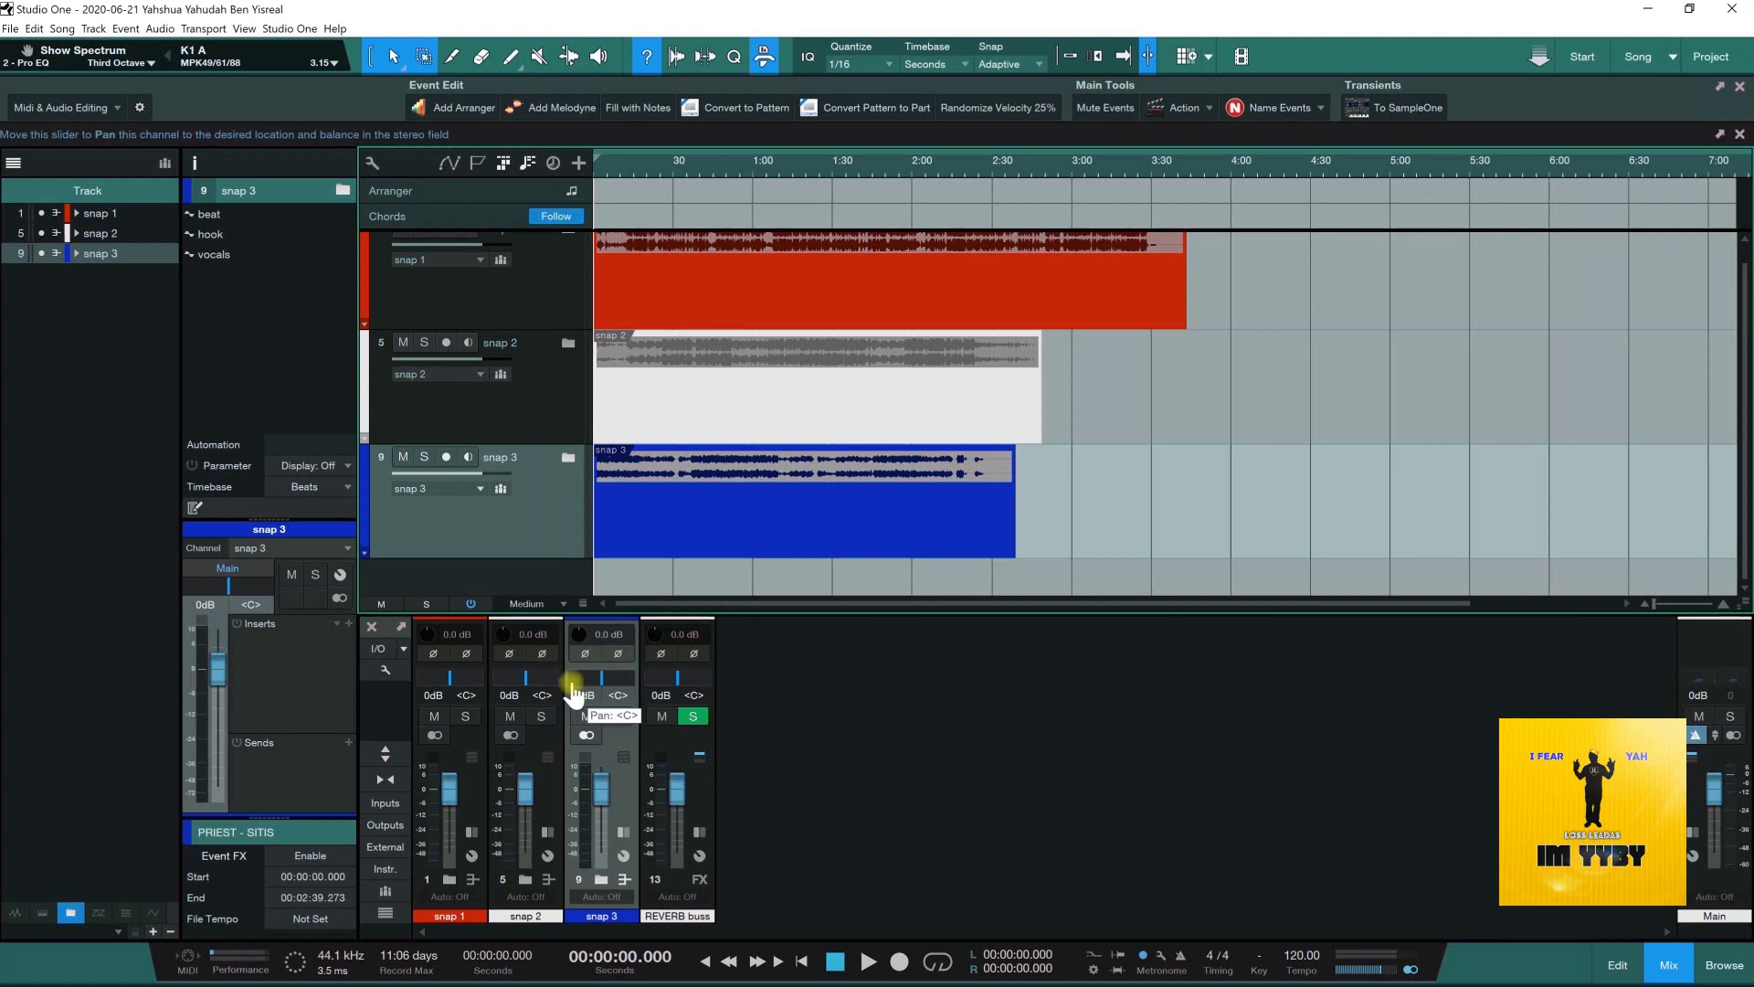
- Within the snap 1 folder, lower beat to -6.3 dB, beat 2 to -13.1 dB and beat 3 to -4.4 dB, and collapse it
left_click(471, 831)
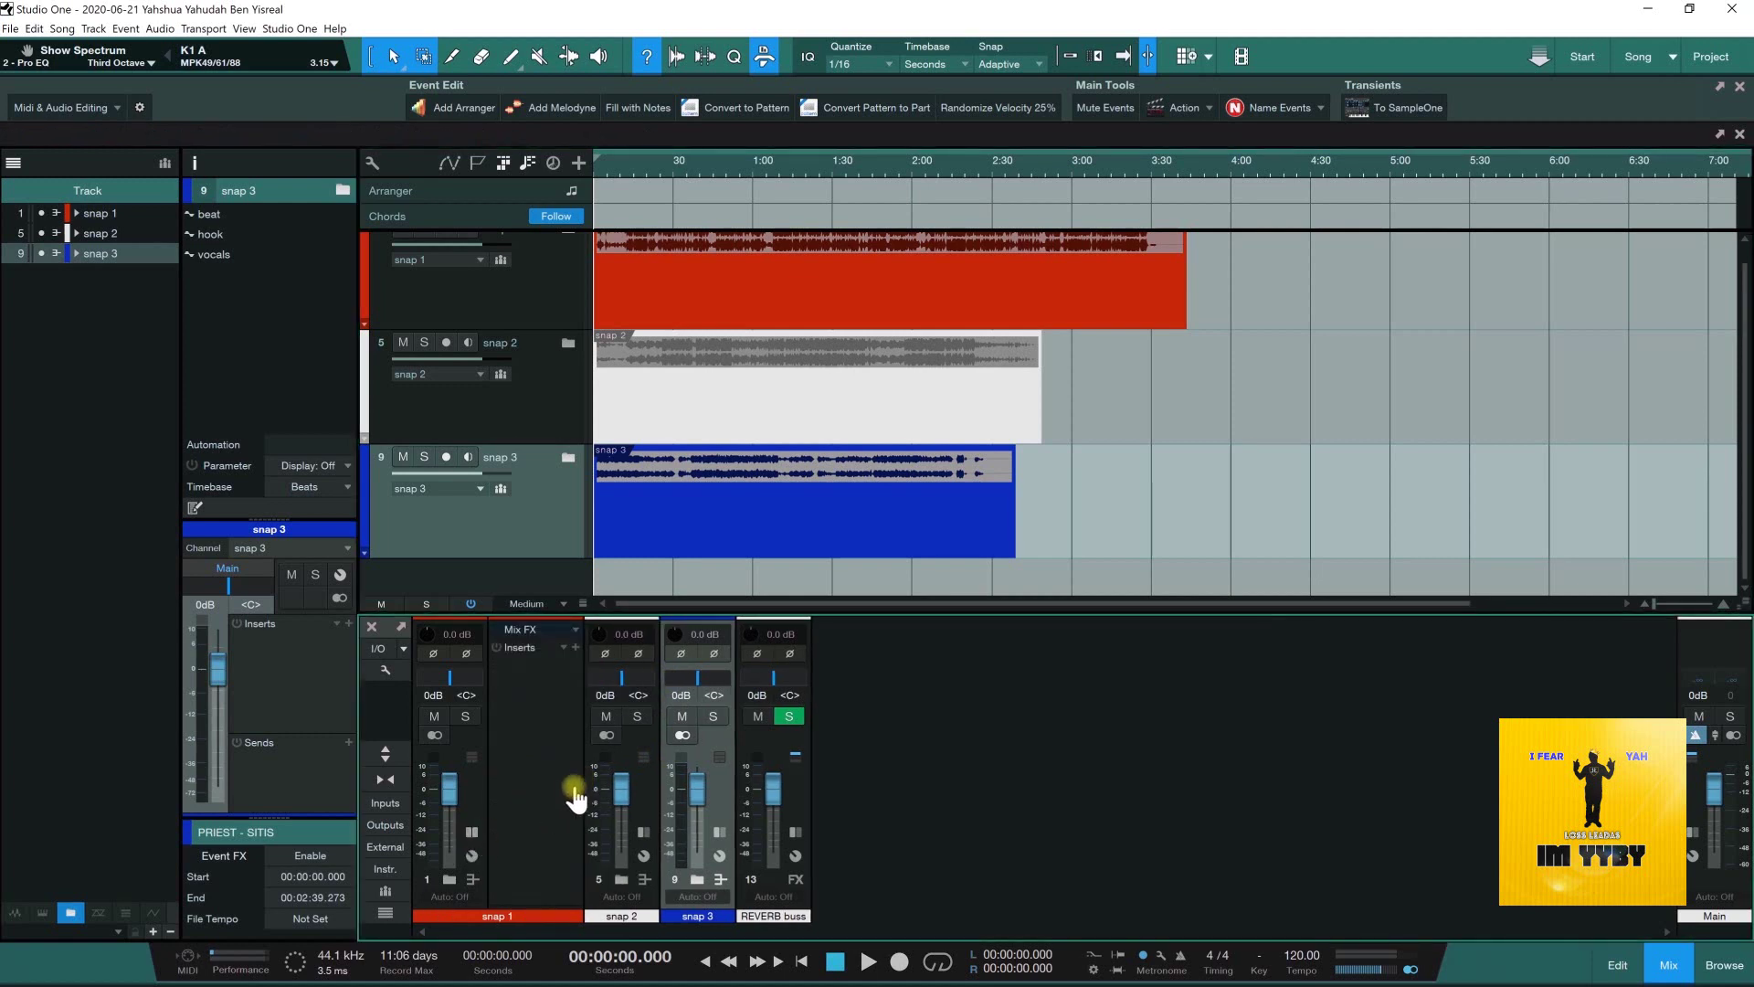
left_click(472, 831)
left_click(448, 879)
left_click_drag(525, 788, 676, 825)
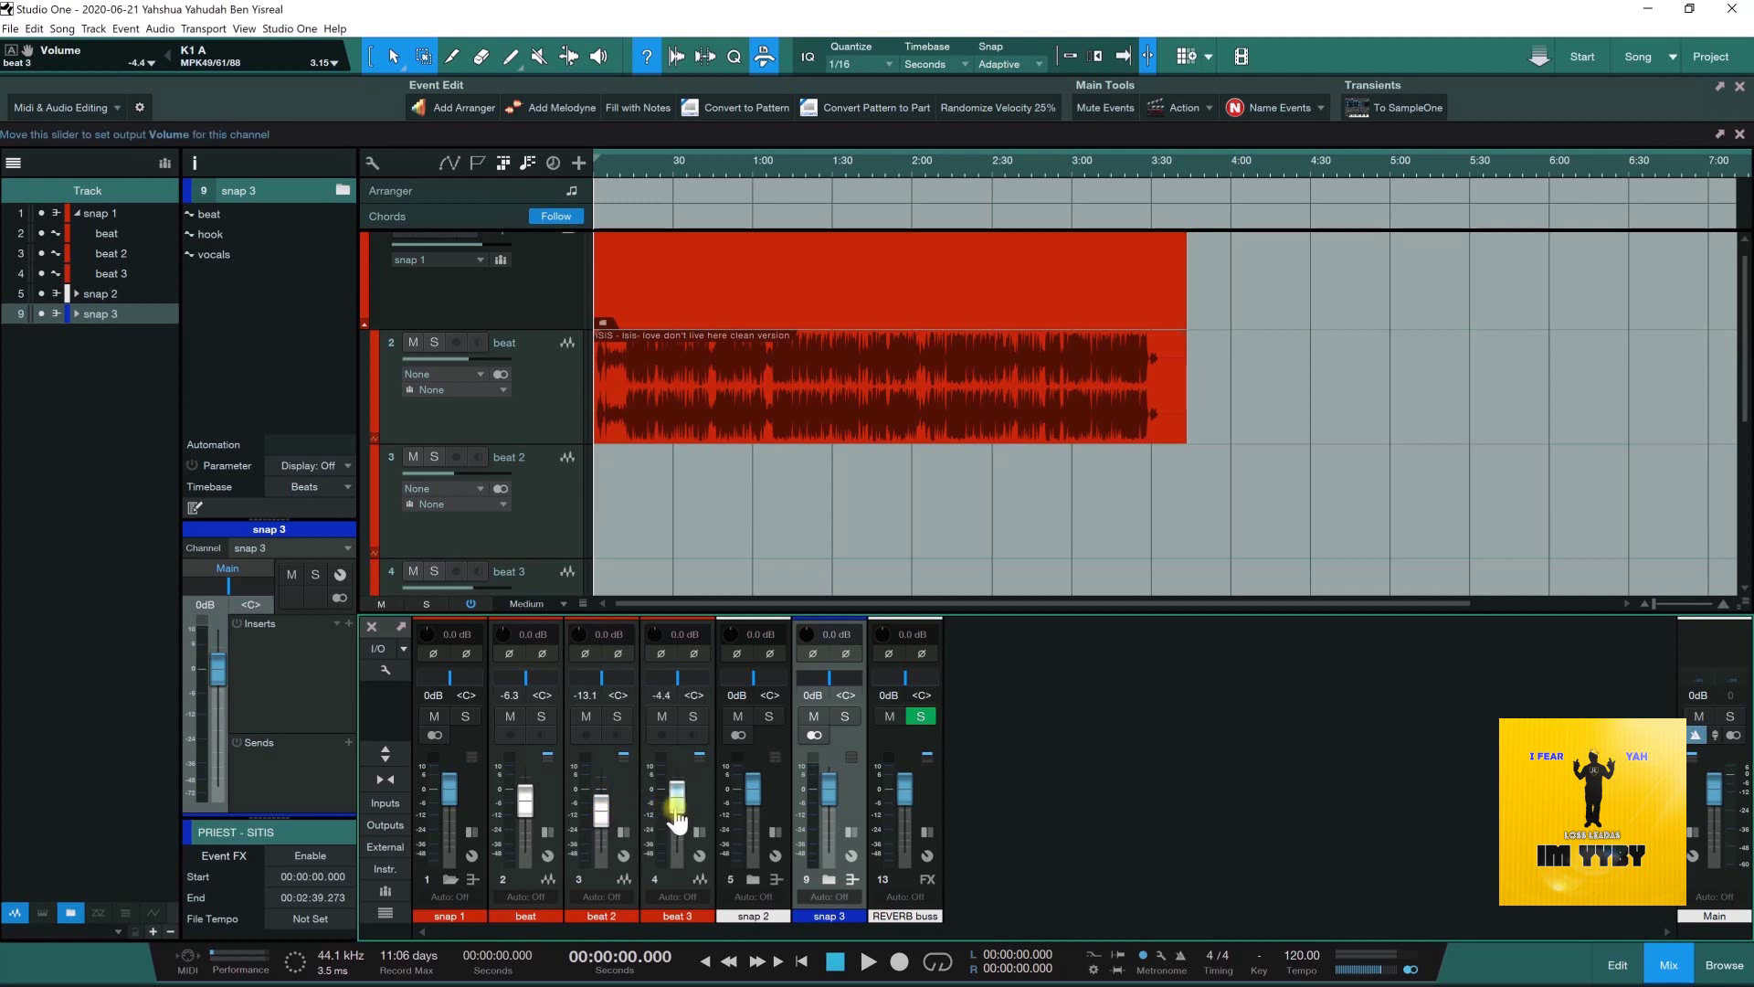
left_click(448, 879)
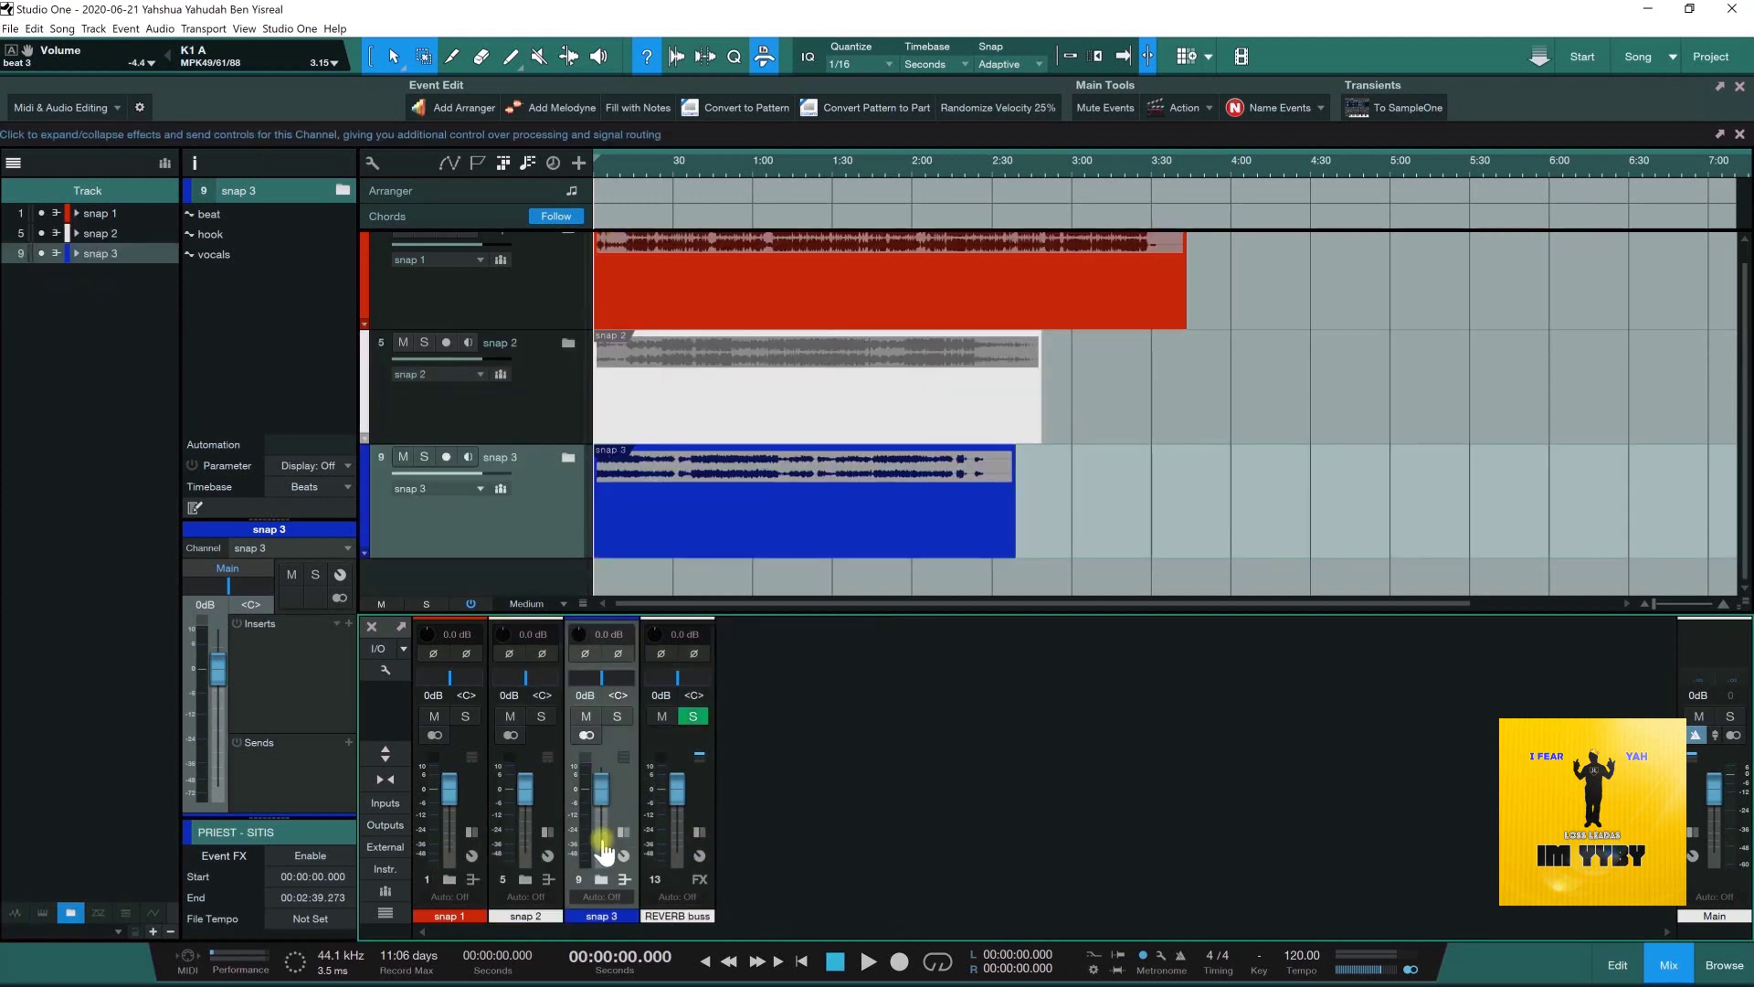
- Within the snap 2 folder, lower beat to -7.2 dB, hook to -16.0 dB and vocals to -6.3 dB, and collapse it
left_click(526, 879)
left_click_drag(677, 790, 751, 803)
left_click_drag(592, 804, 599, 820)
left_click(624, 831)
left_click(623, 831)
left_click(548, 879)
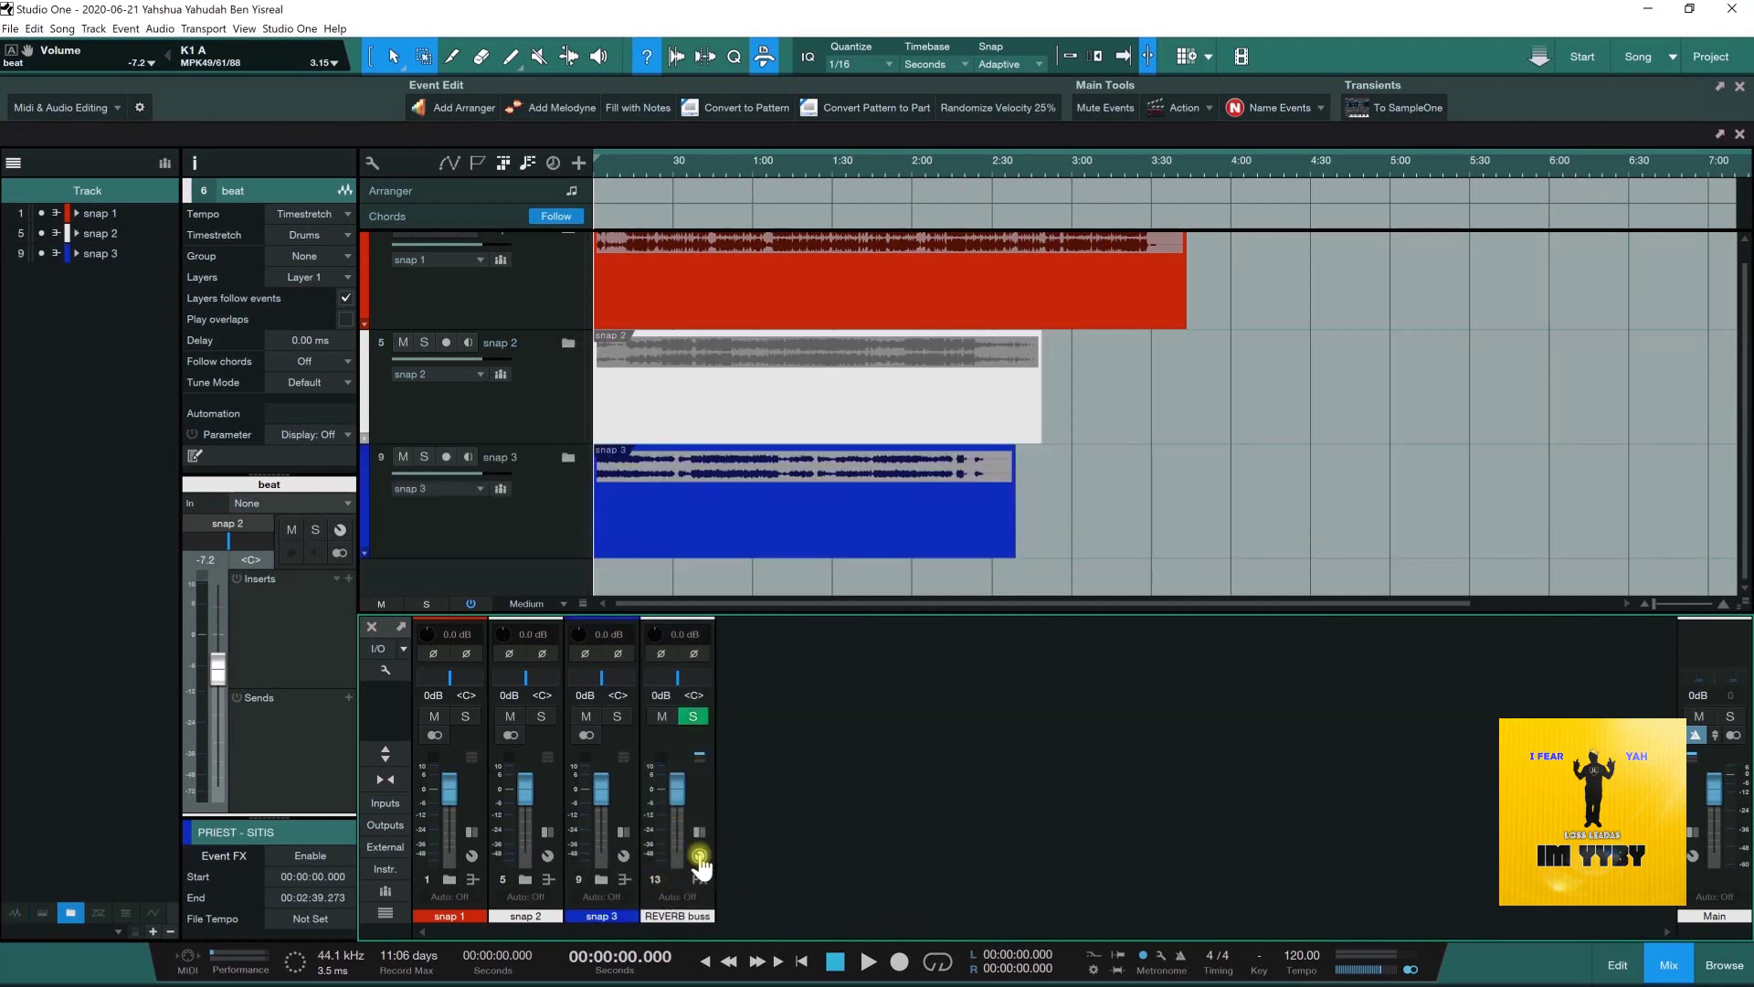
- In the snap 3 folder, set beat to -6.8 dB, hook to -17.9 dB panned L23 and vocals to -2.9 dB panned R21, and collapse it
left_click(601, 880)
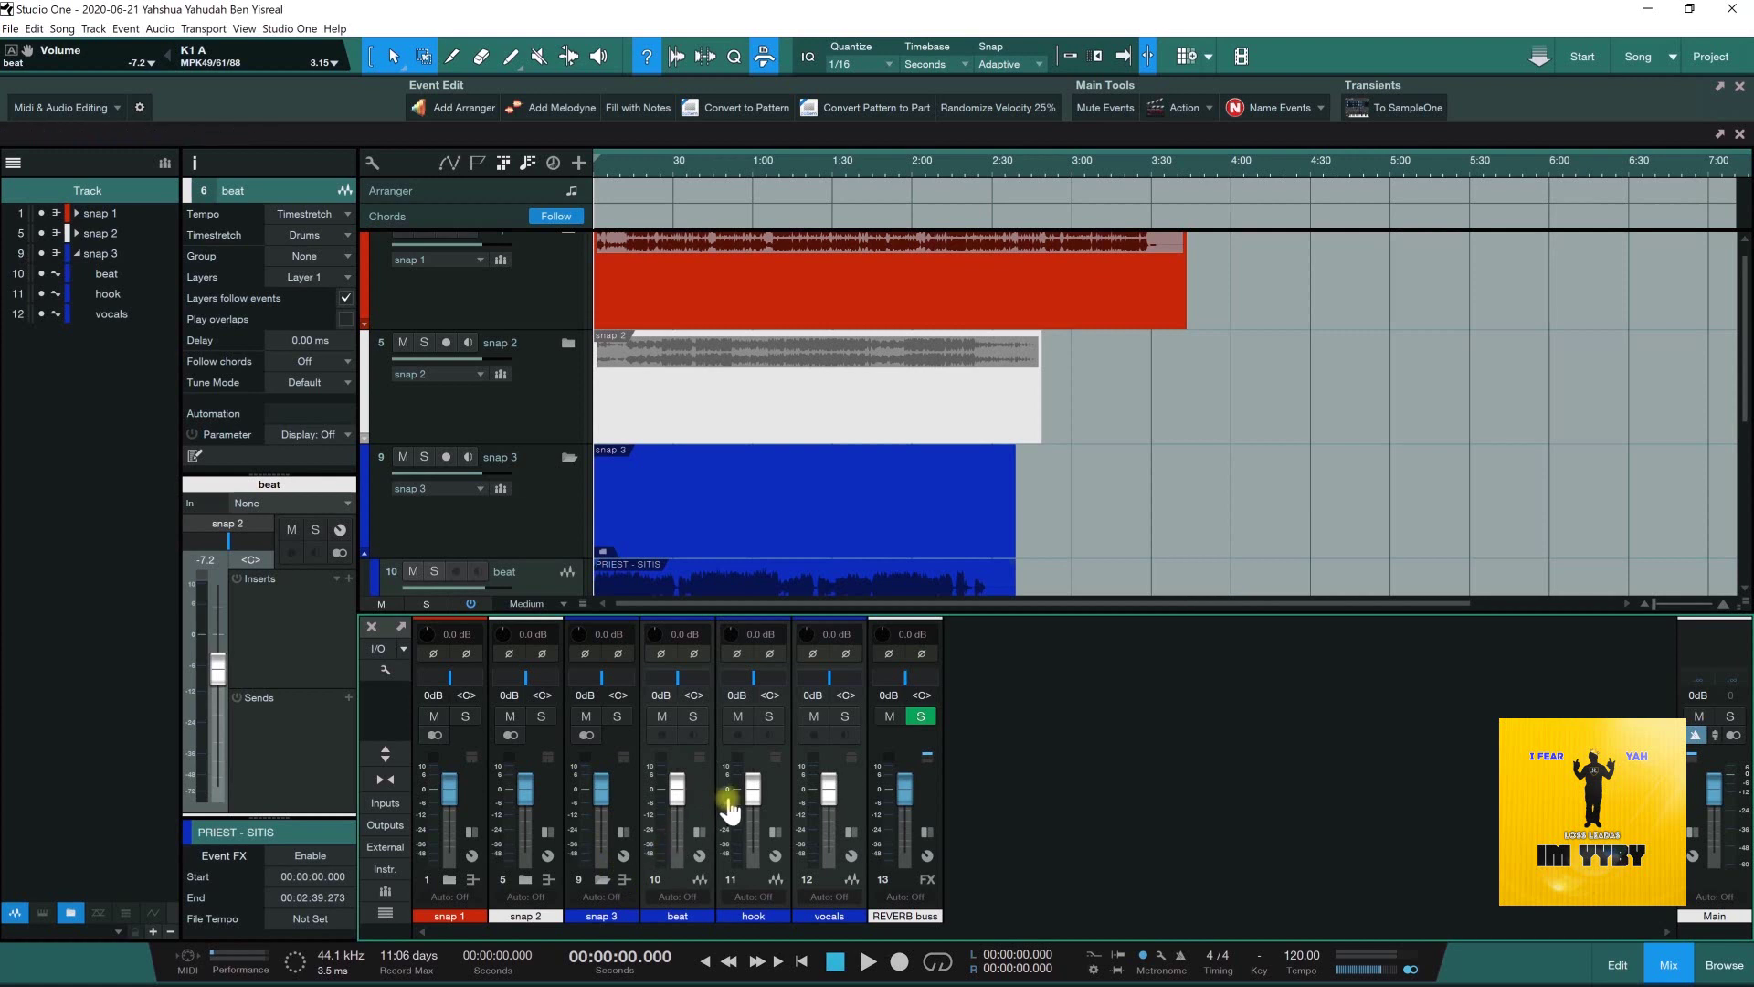
left_click_drag(677, 821, 678, 828)
left_click_drag(673, 675, 673, 685)
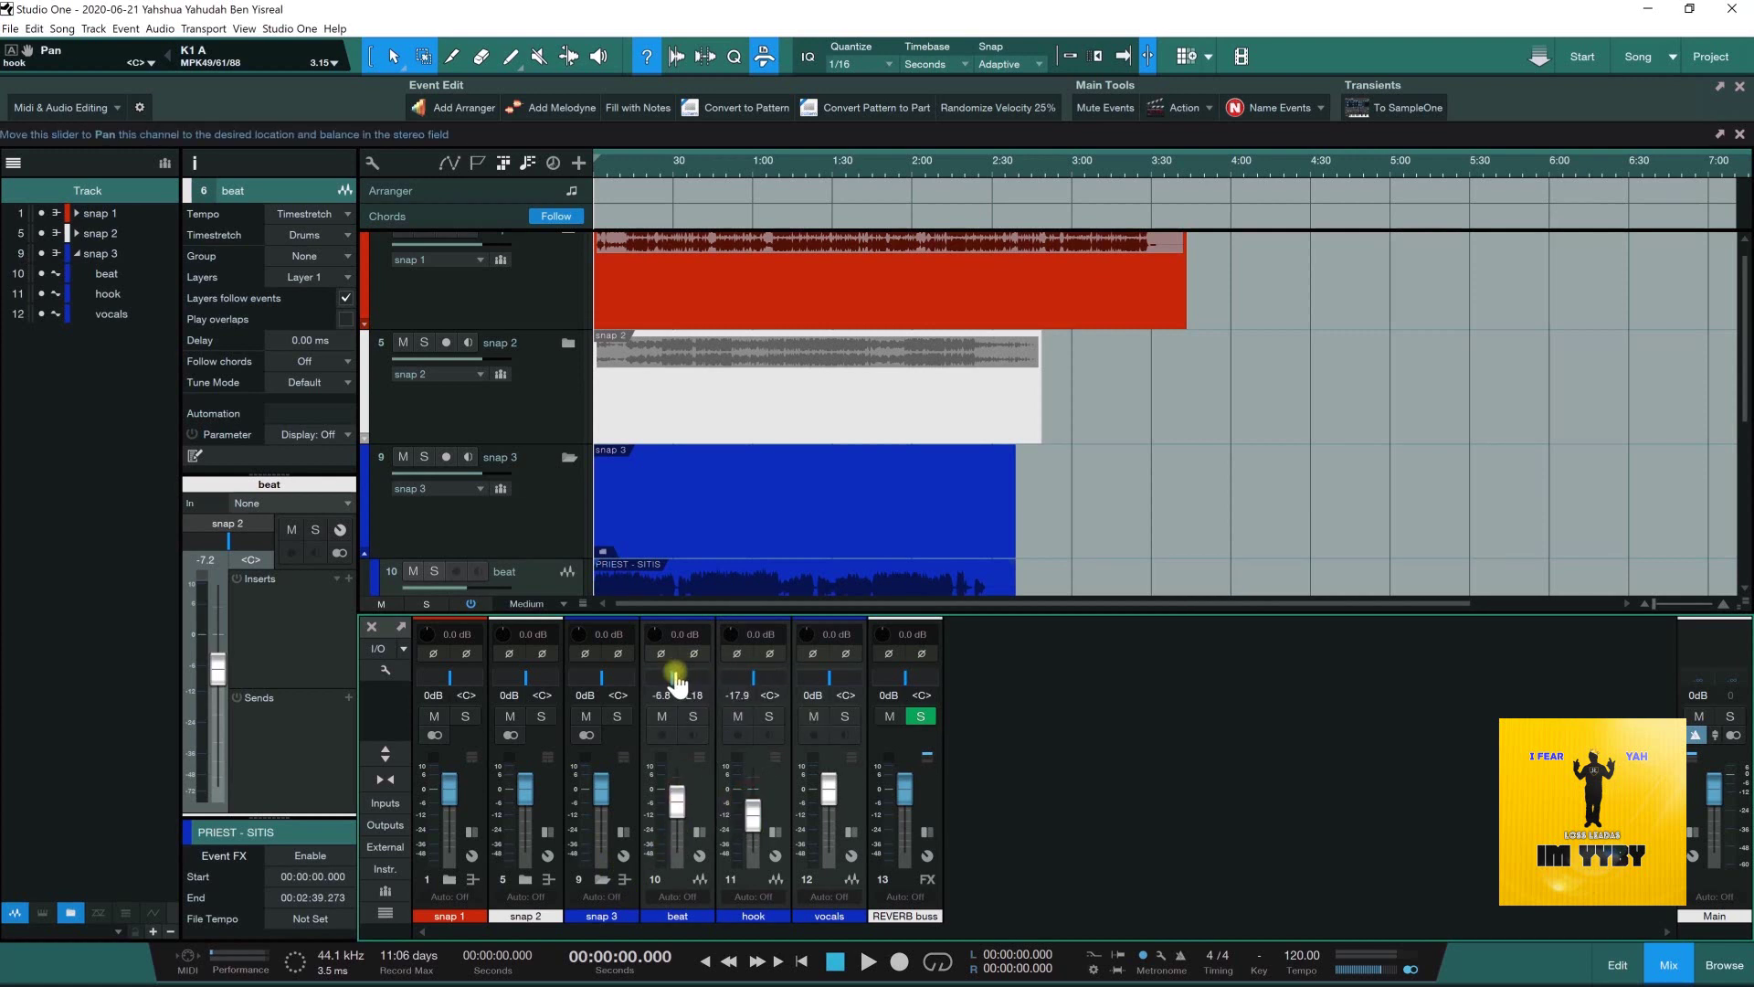
left_click_drag(831, 677, 761, 711)
left_click_drag(829, 789, 830, 814)
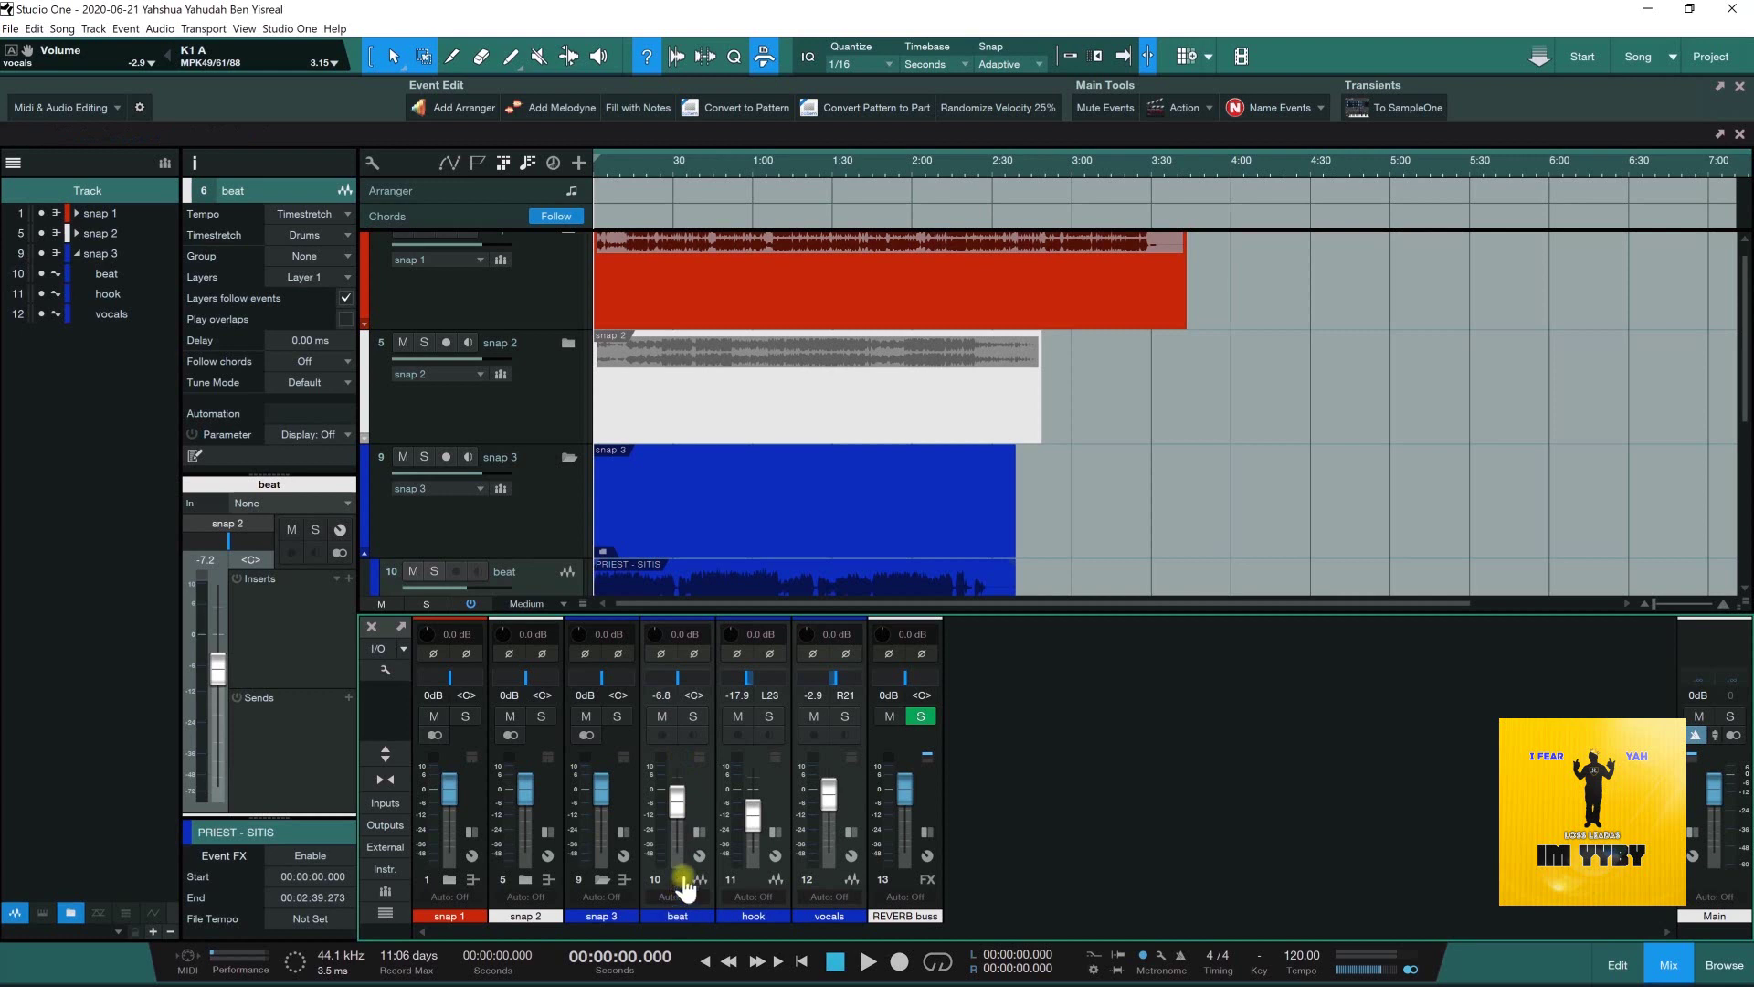
left_click(600, 879)
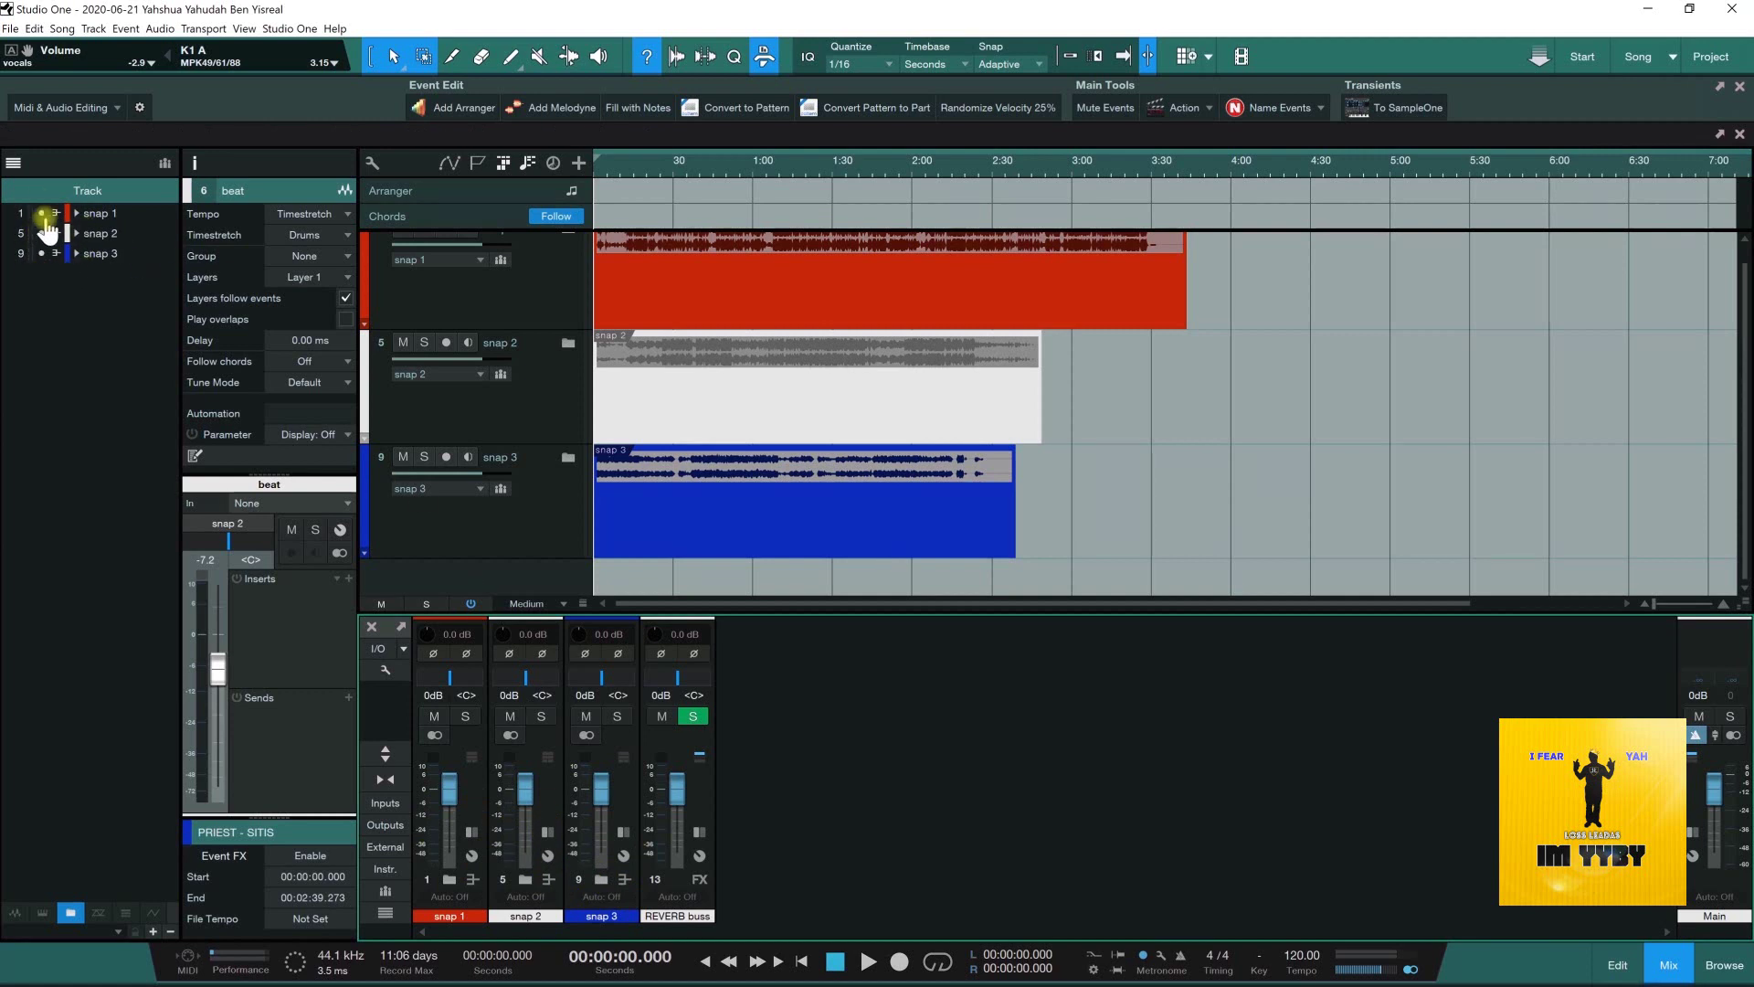
- Hide the snap 3 and snap 2 folders using the track list, show both again, and briefly expand snap 3
left_click(13, 164)
left_click(13, 166)
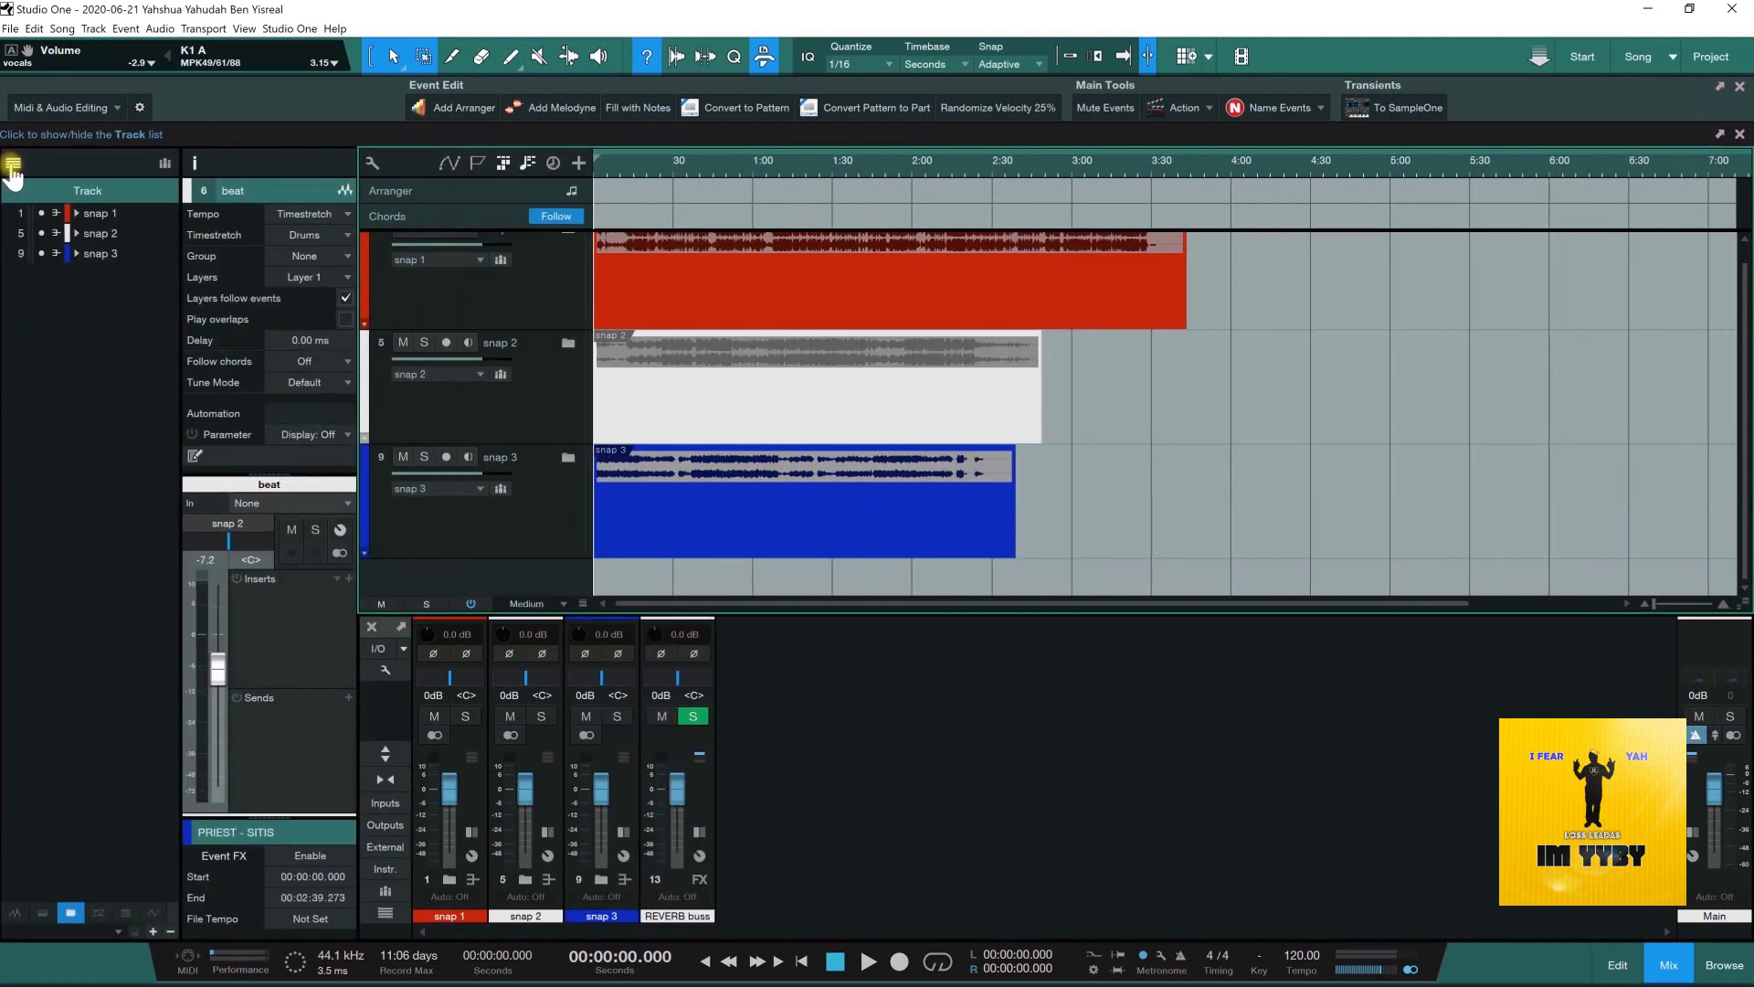
left_click(41, 253)
left_click(41, 234)
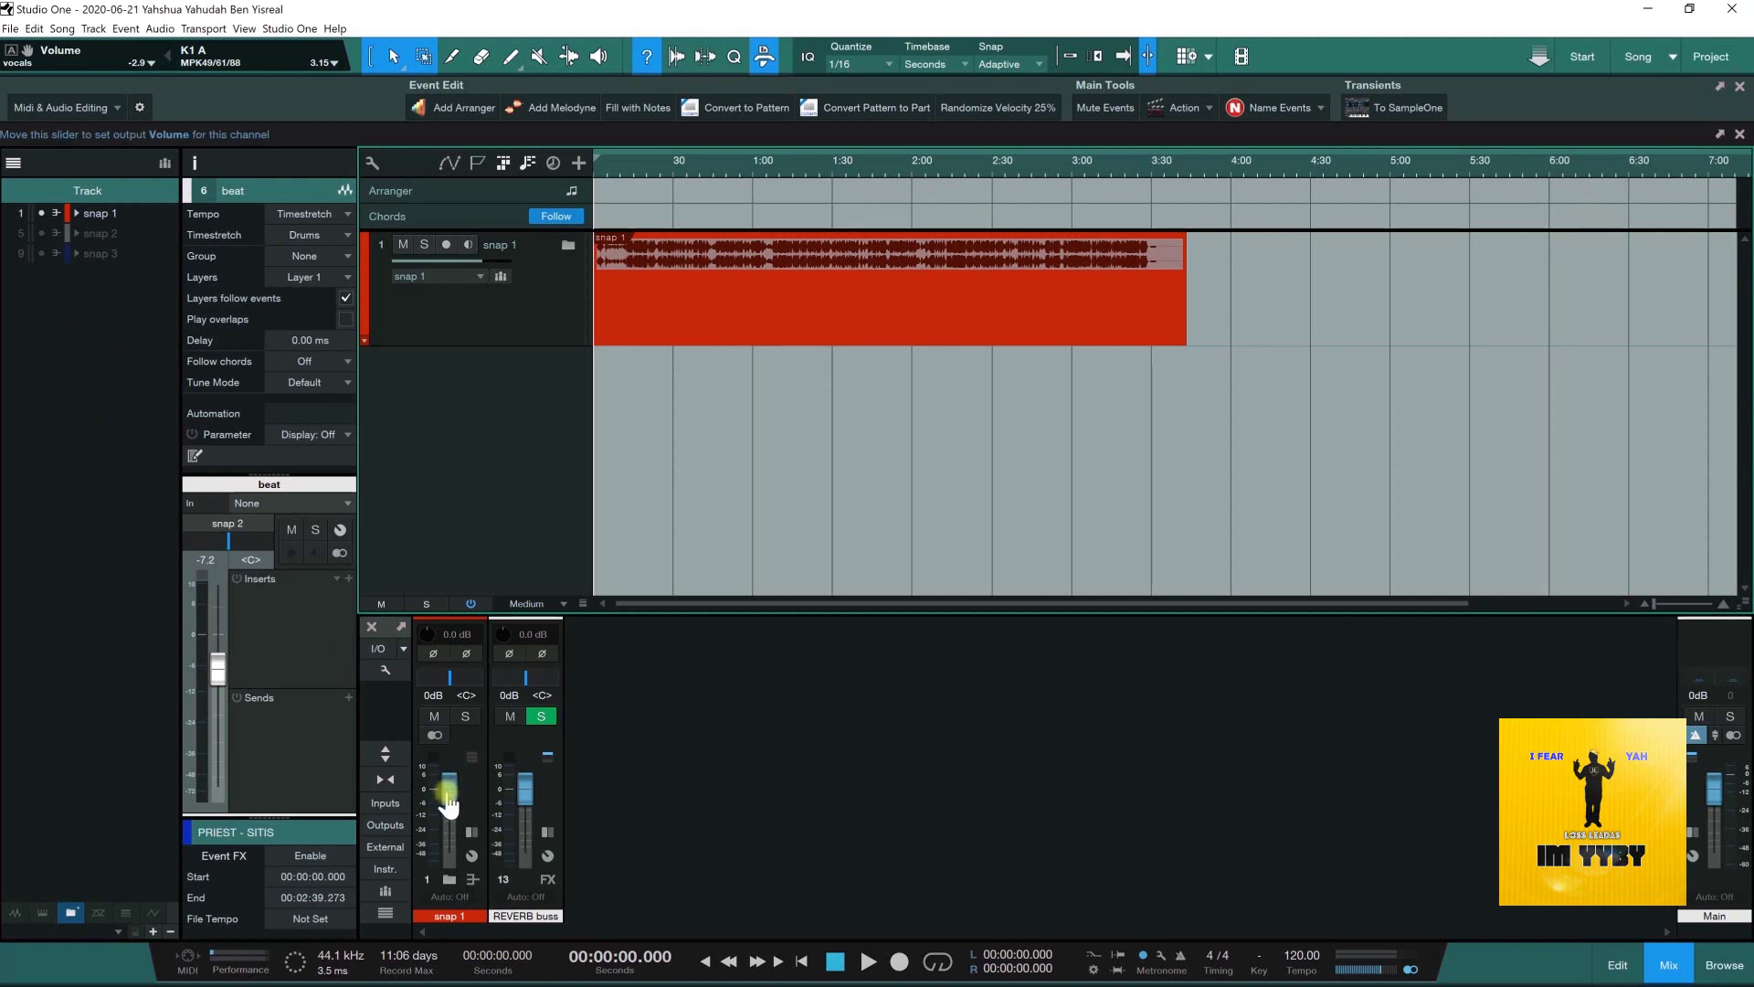
left_click(41, 253)
left_click(41, 233)
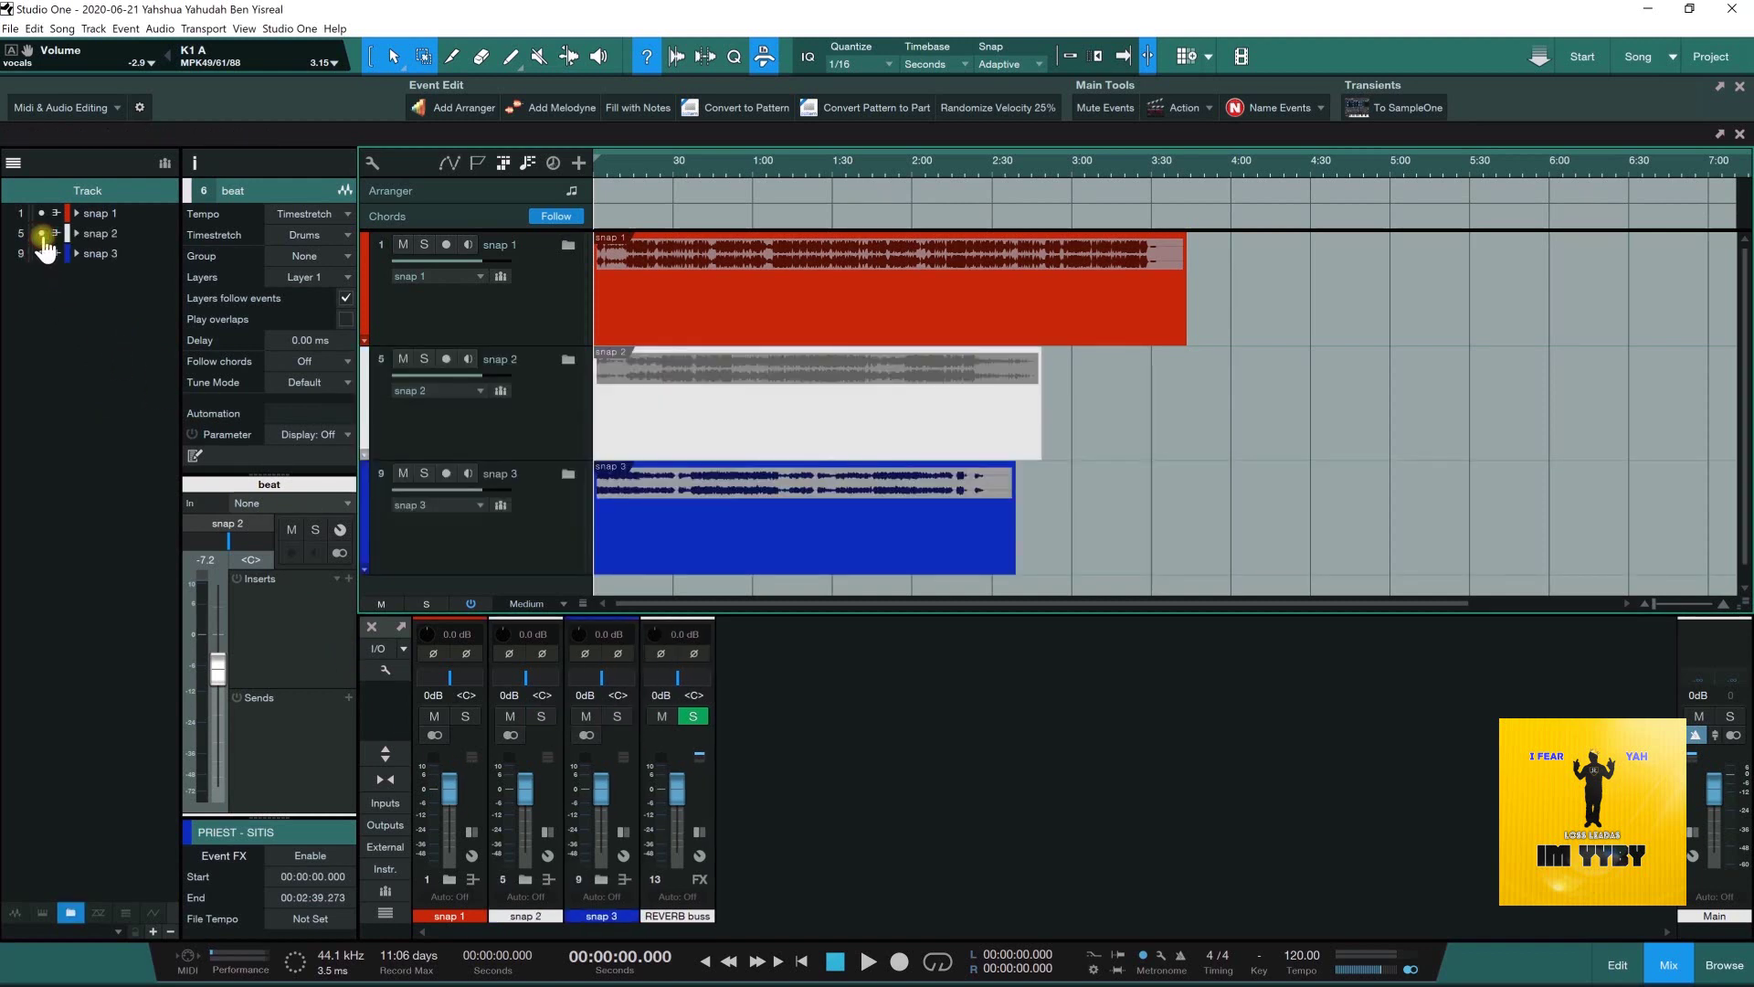
left_click(567, 475)
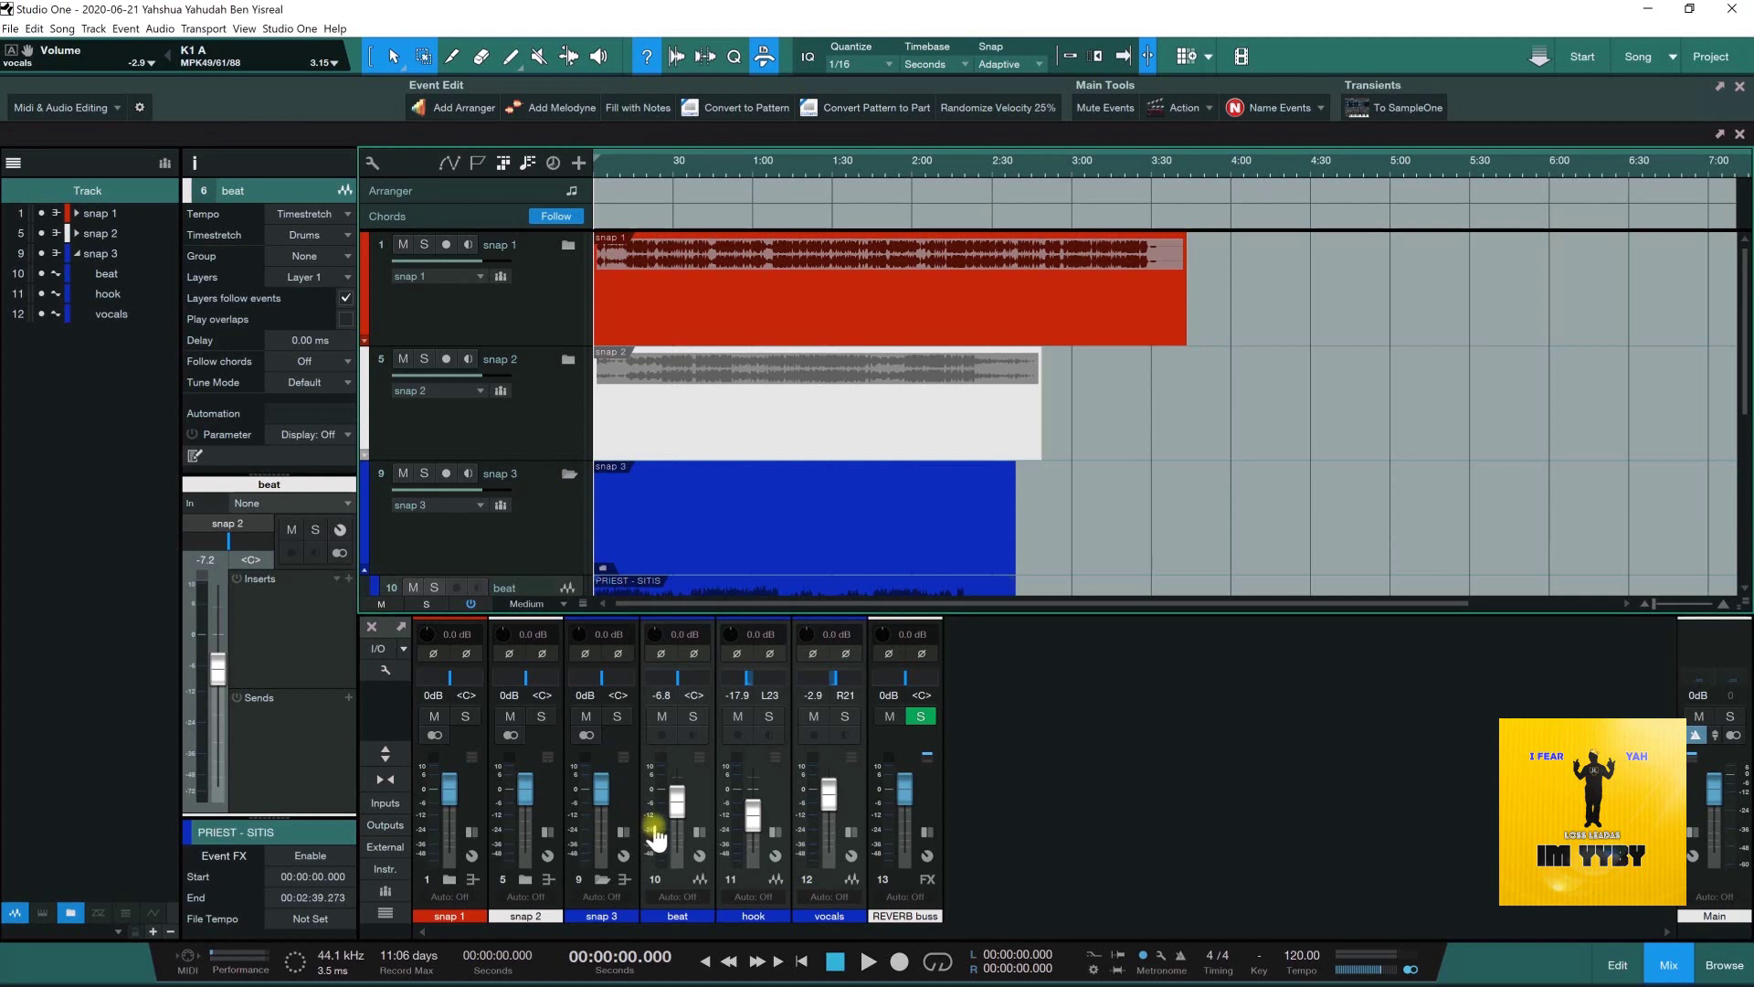
left_click(569, 475)
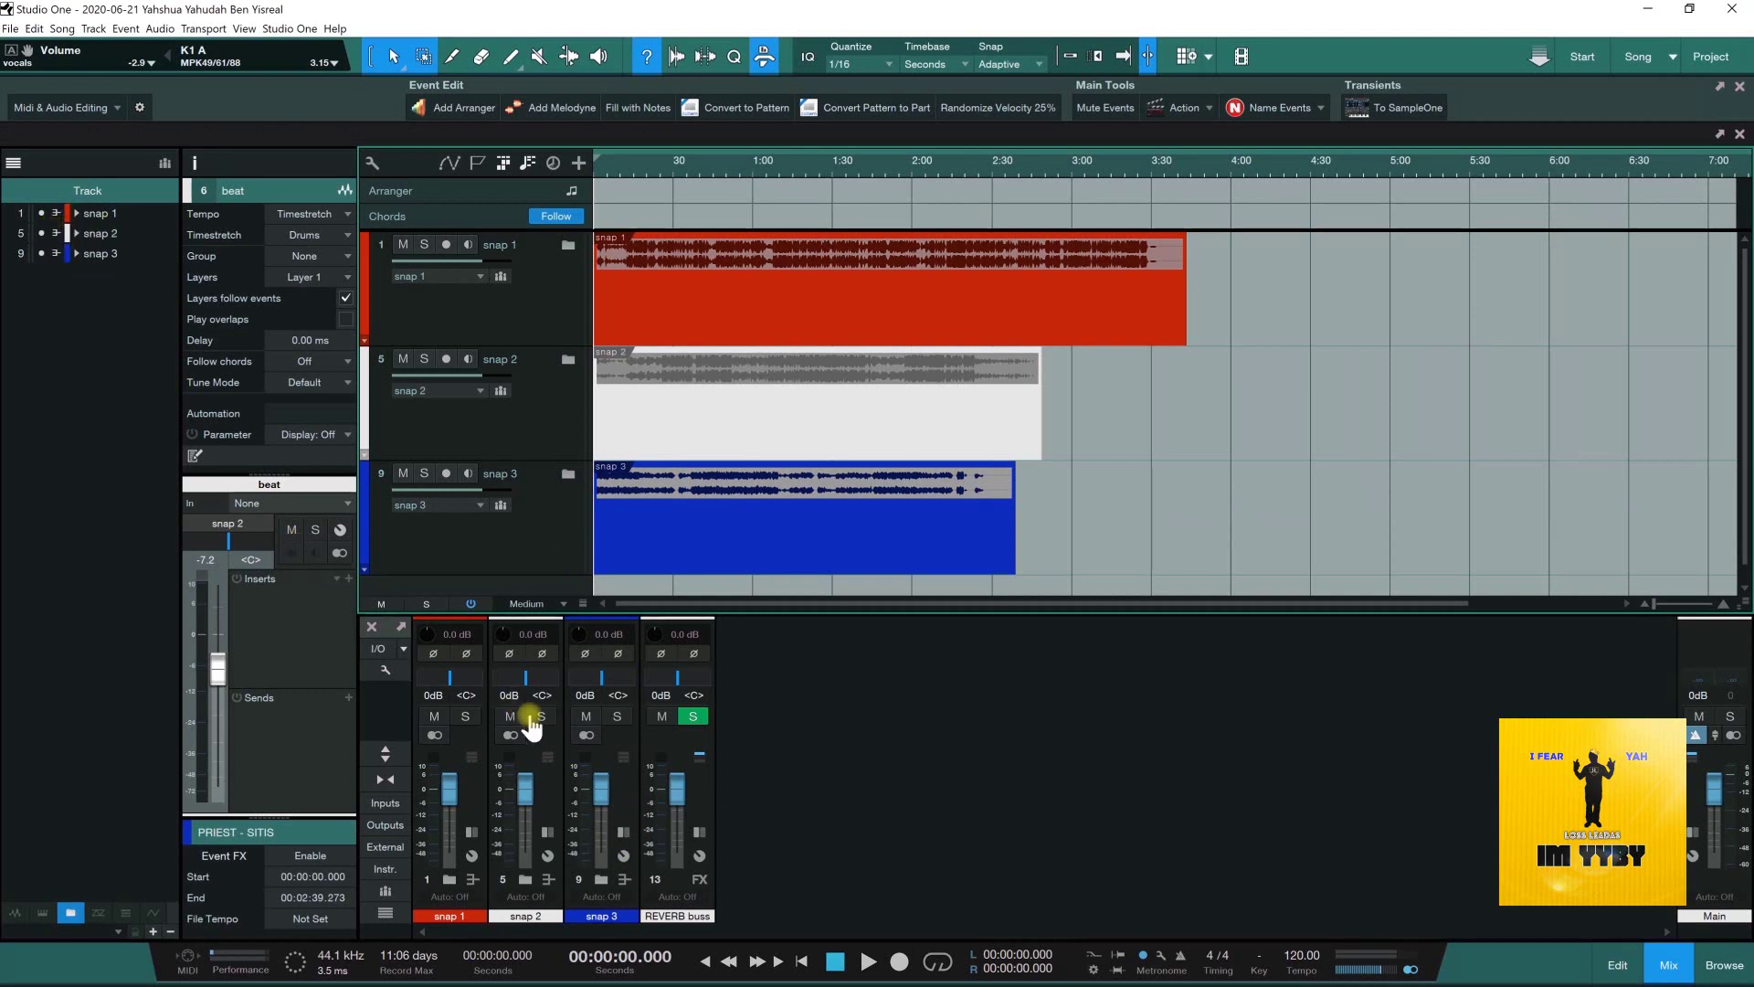
- Mute the snap 3 and snap 2 bus channels and expand the snap 1 folder in the mixer
left_click(584, 717)
left_click(510, 716)
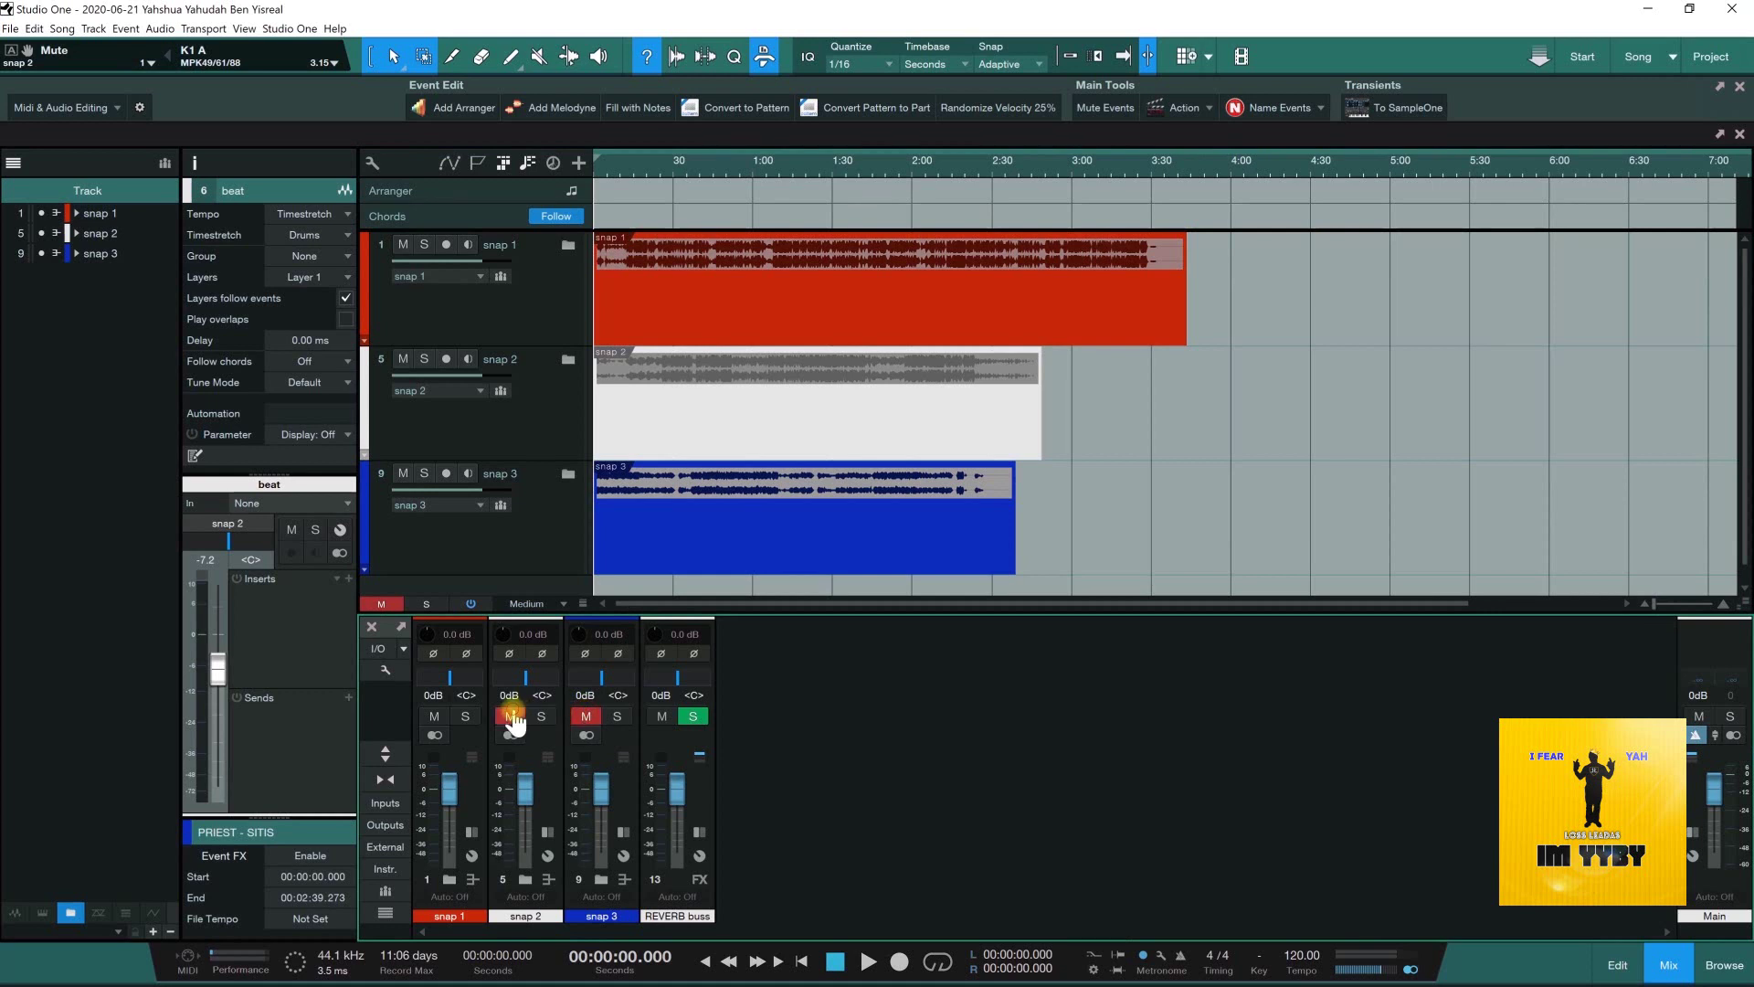
left_click(449, 881)
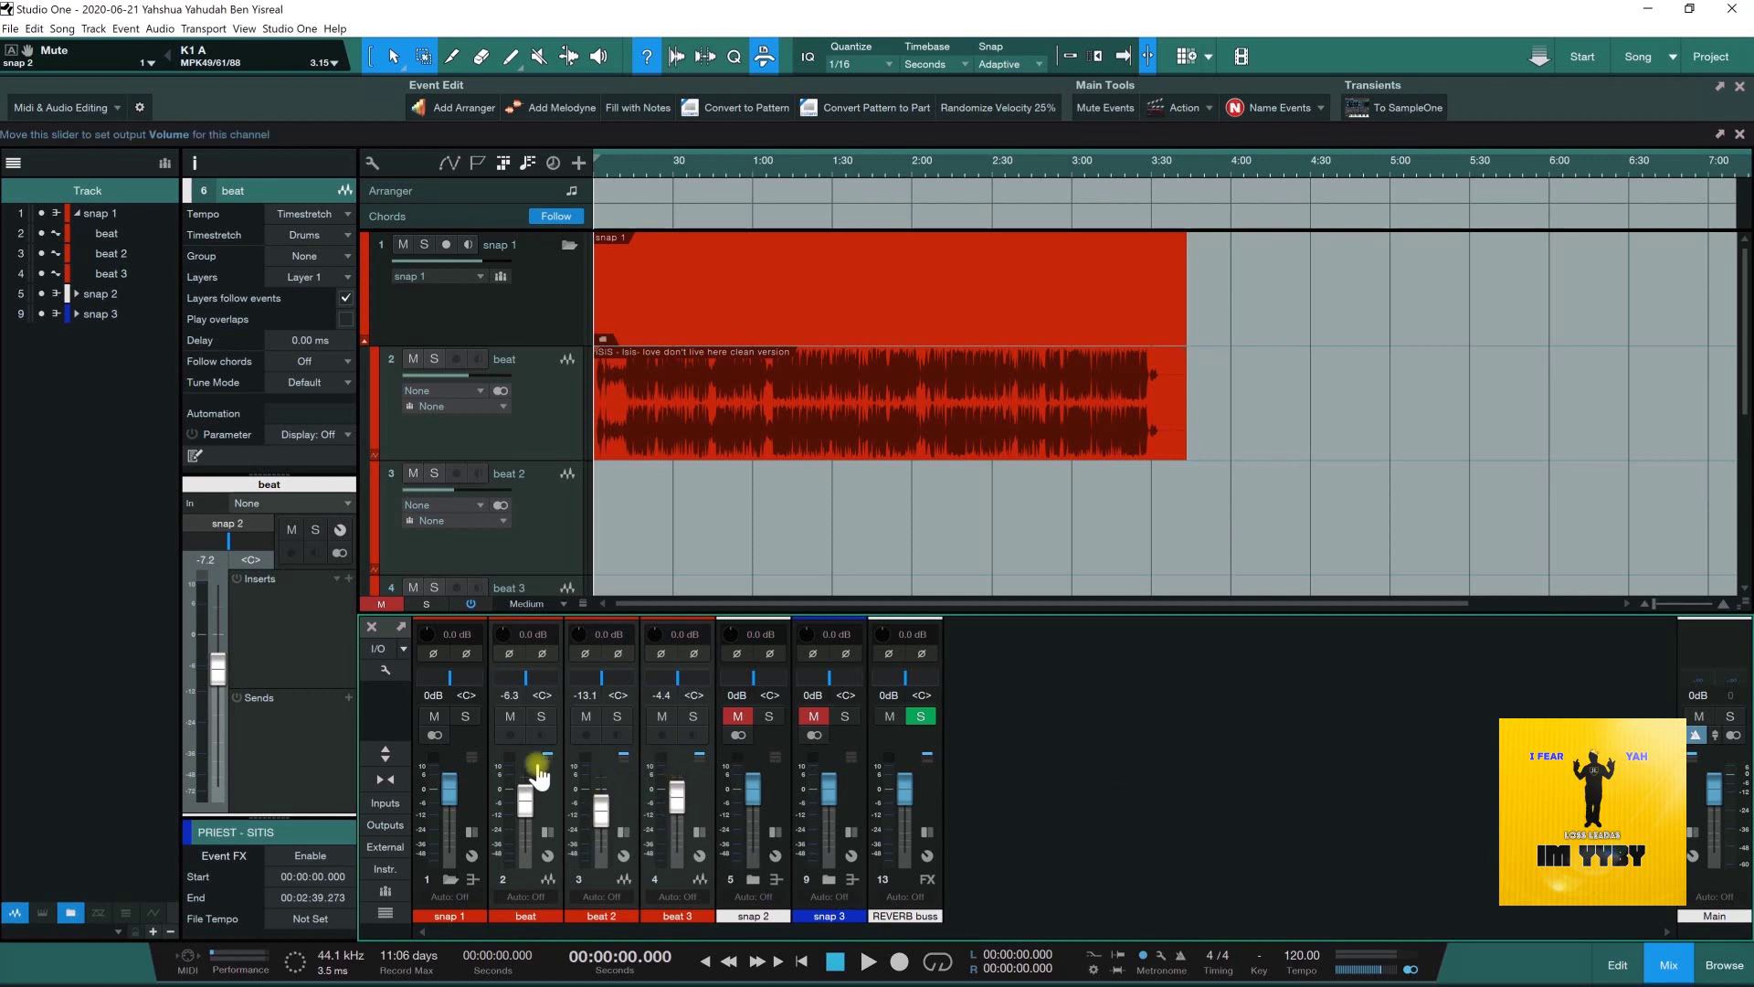
- Review the console's grouping and visibility options, and briefly show the instrument and input channel sections
left_click(383, 673)
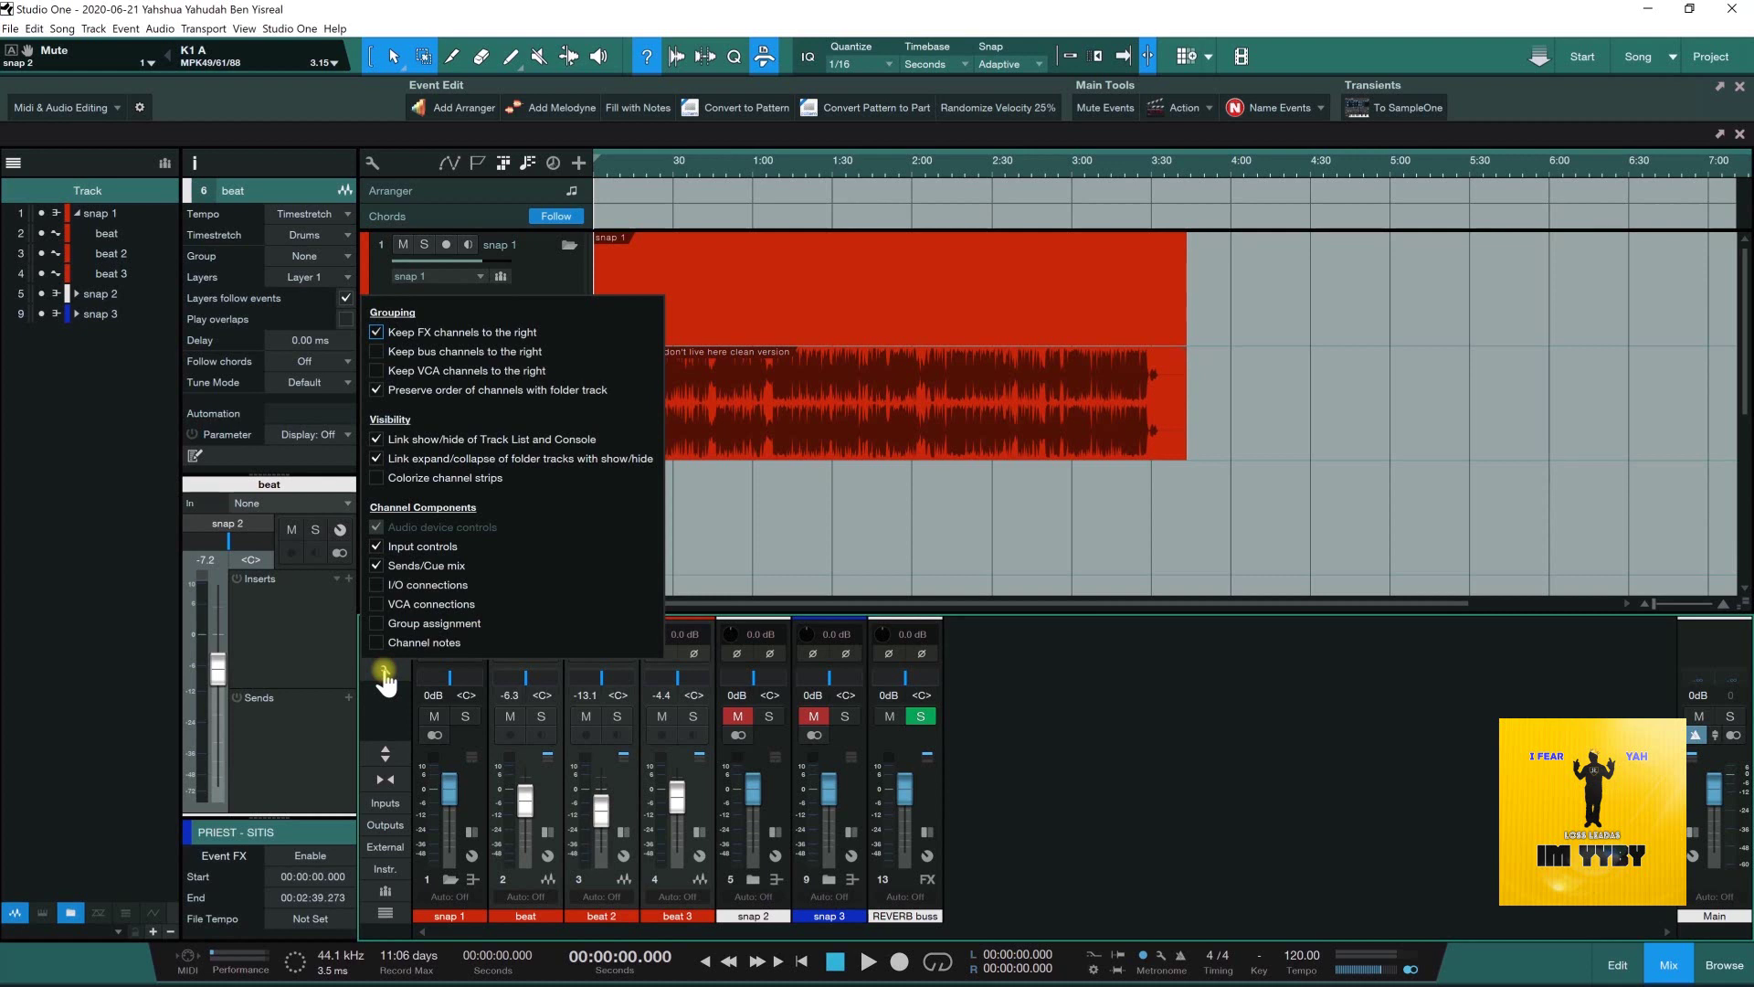
left_click(1032, 747)
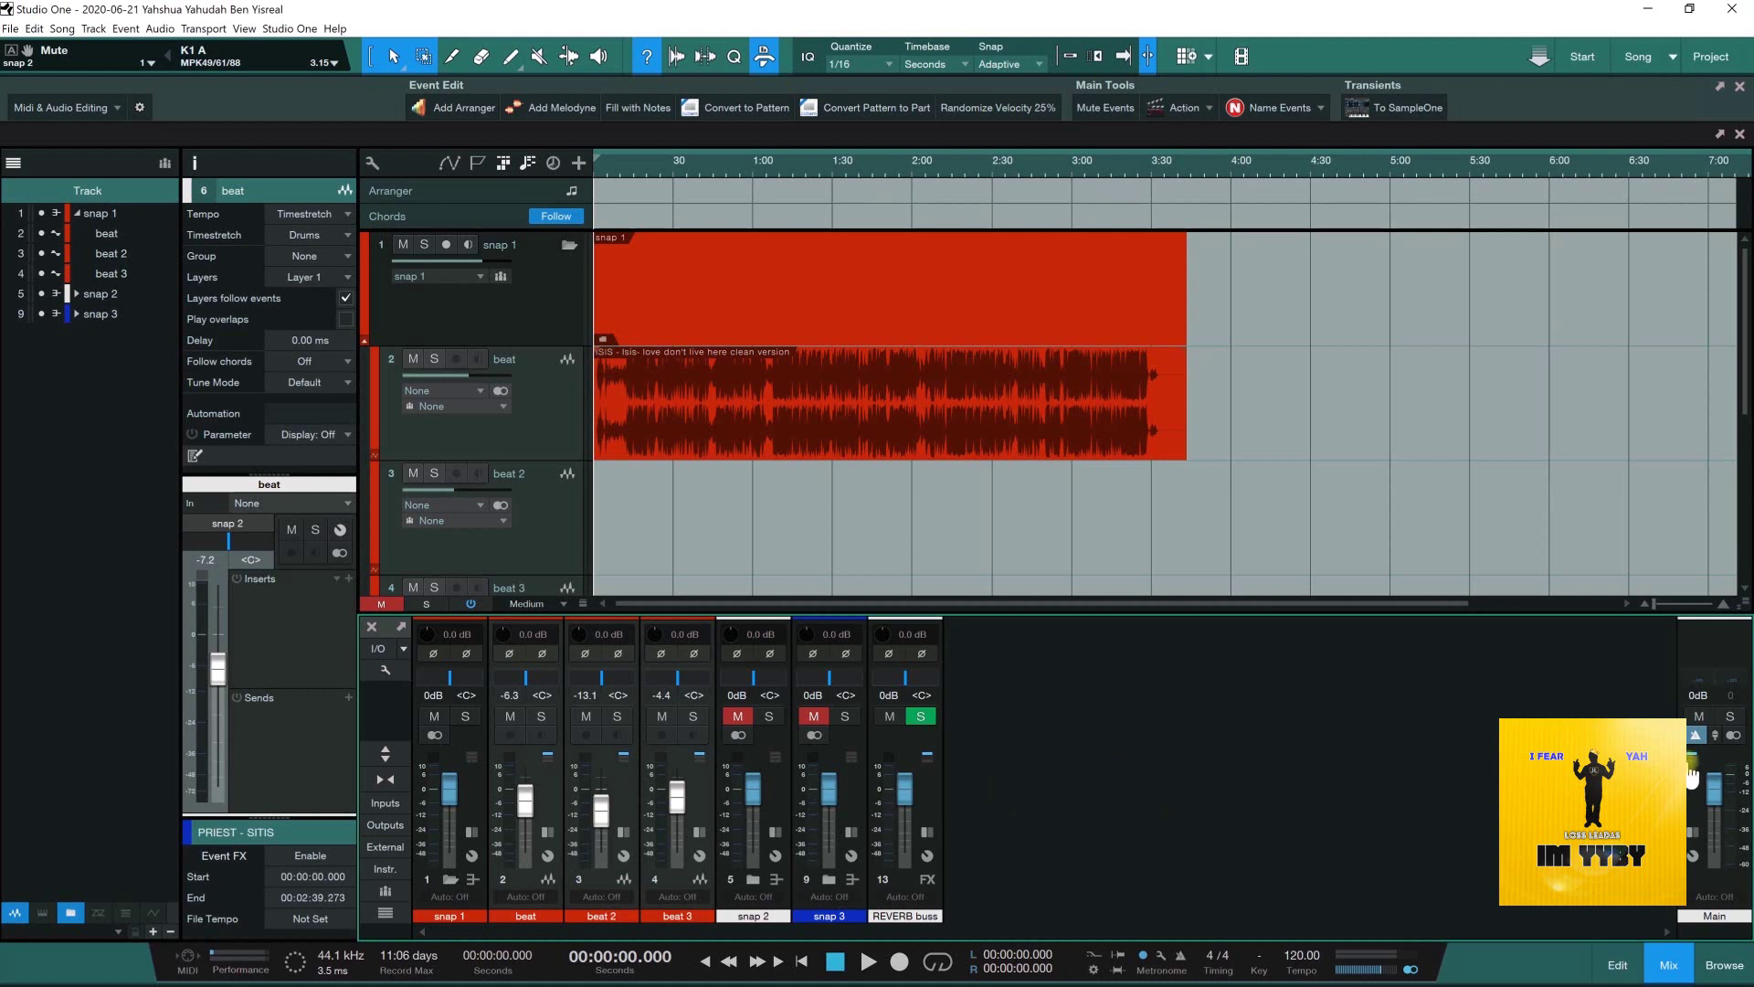
left_click(388, 871)
left_click(388, 871)
left_click(385, 802)
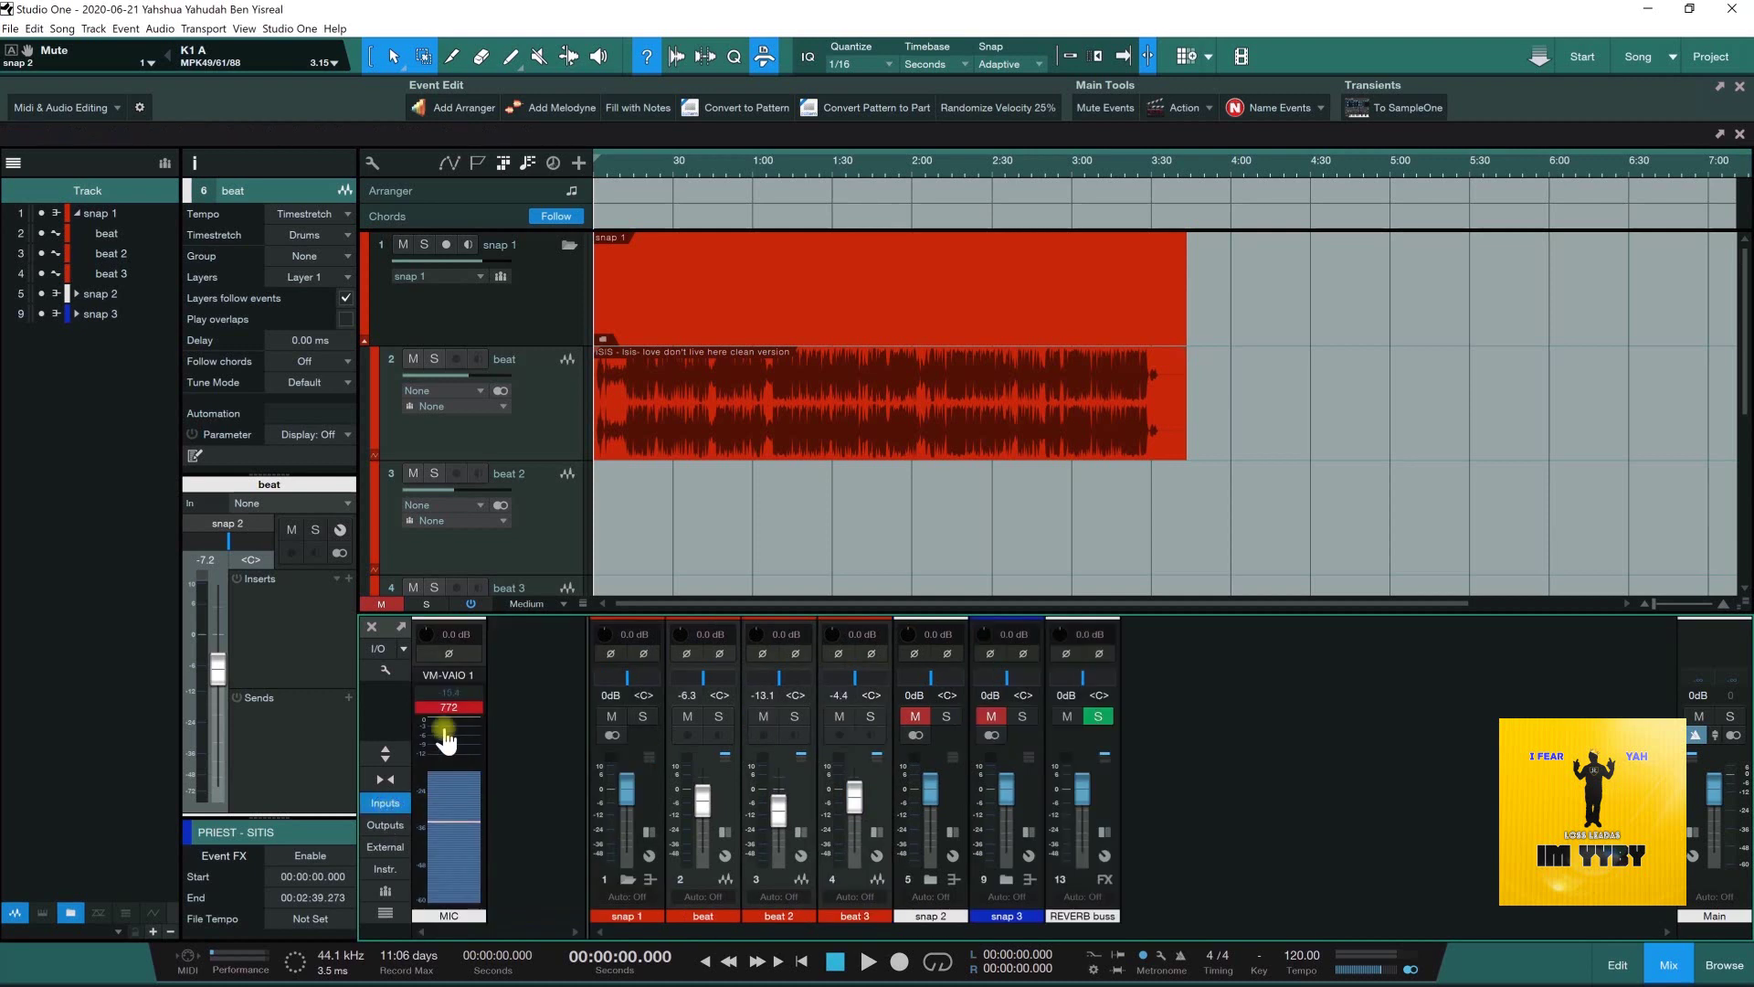
left_click(382, 801)
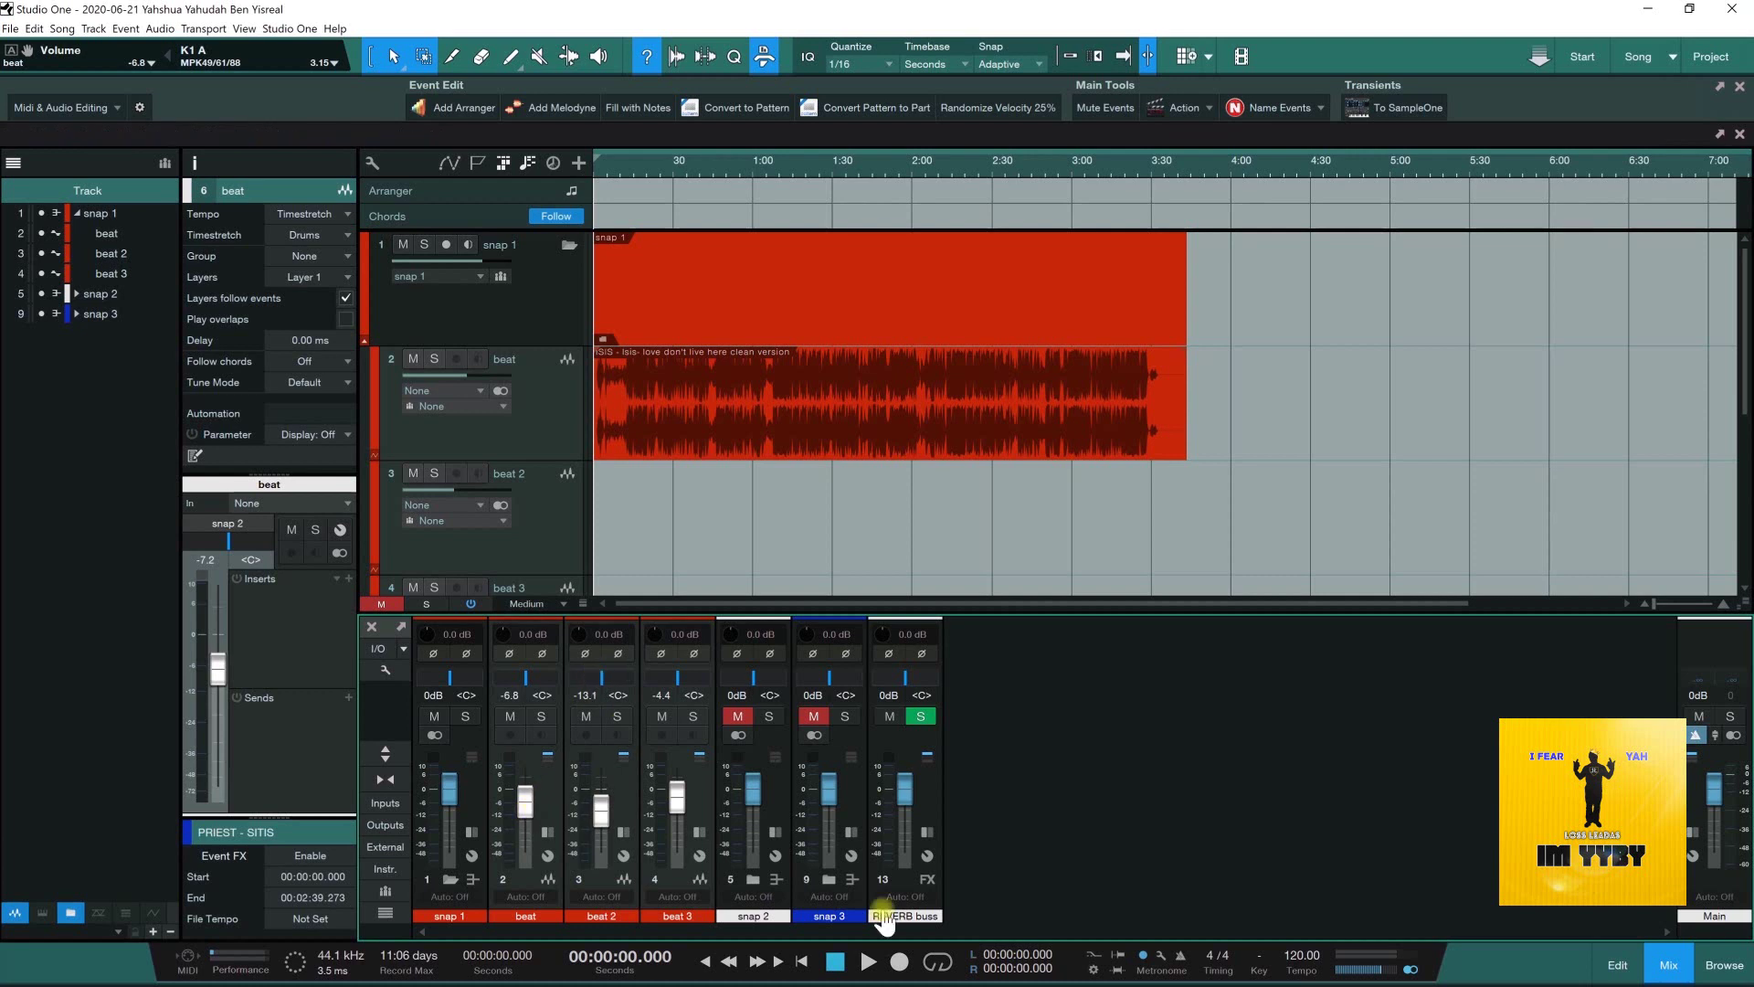
- Start playback, mute the snap 1 bus channel and unmute the snap 2 bus channel
key("space")
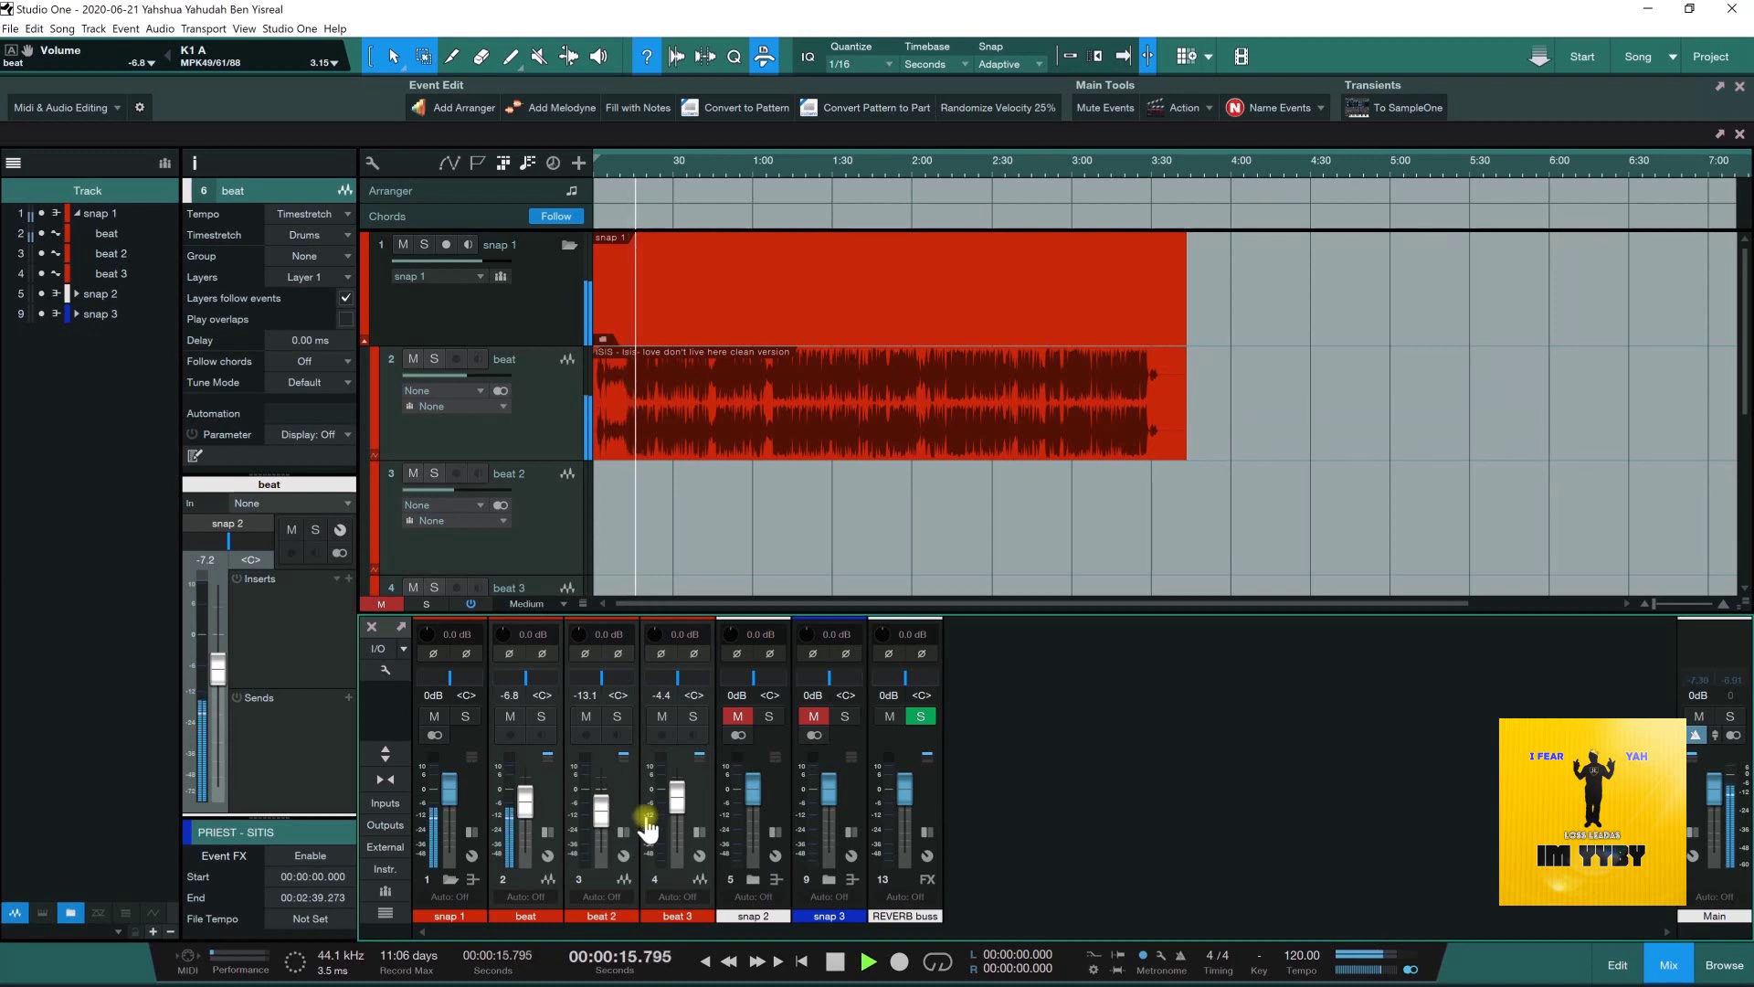
key("alt+space")
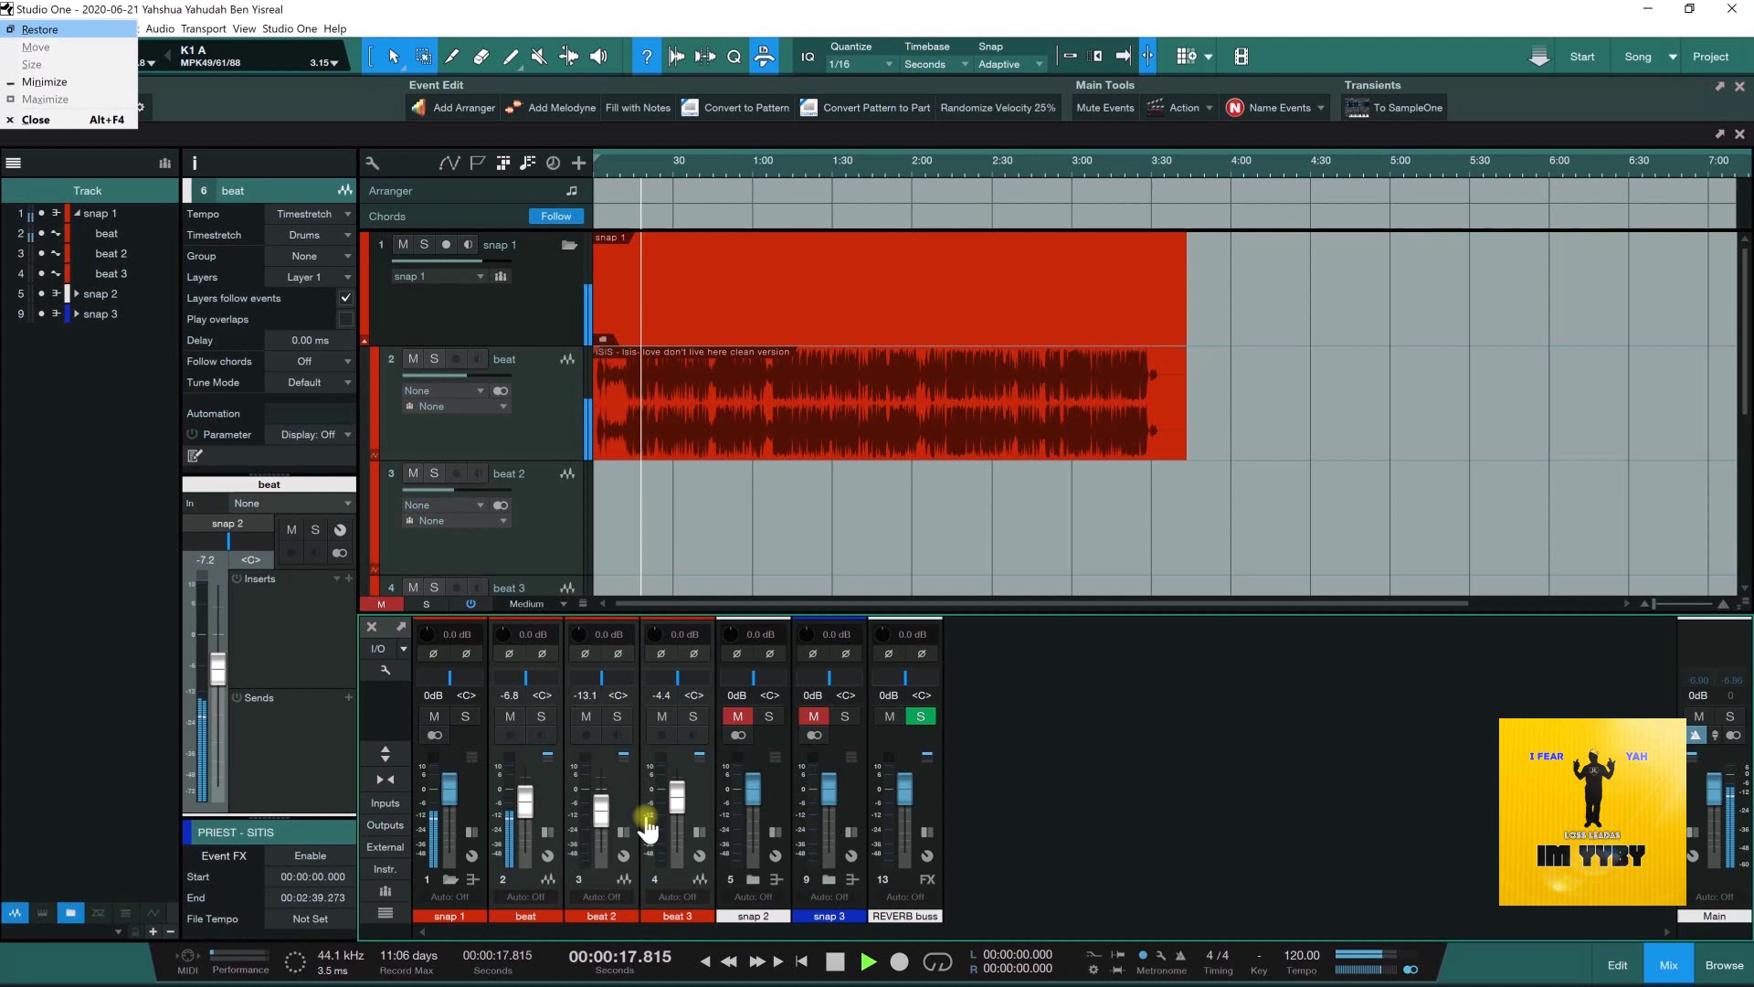
left_click(434, 716)
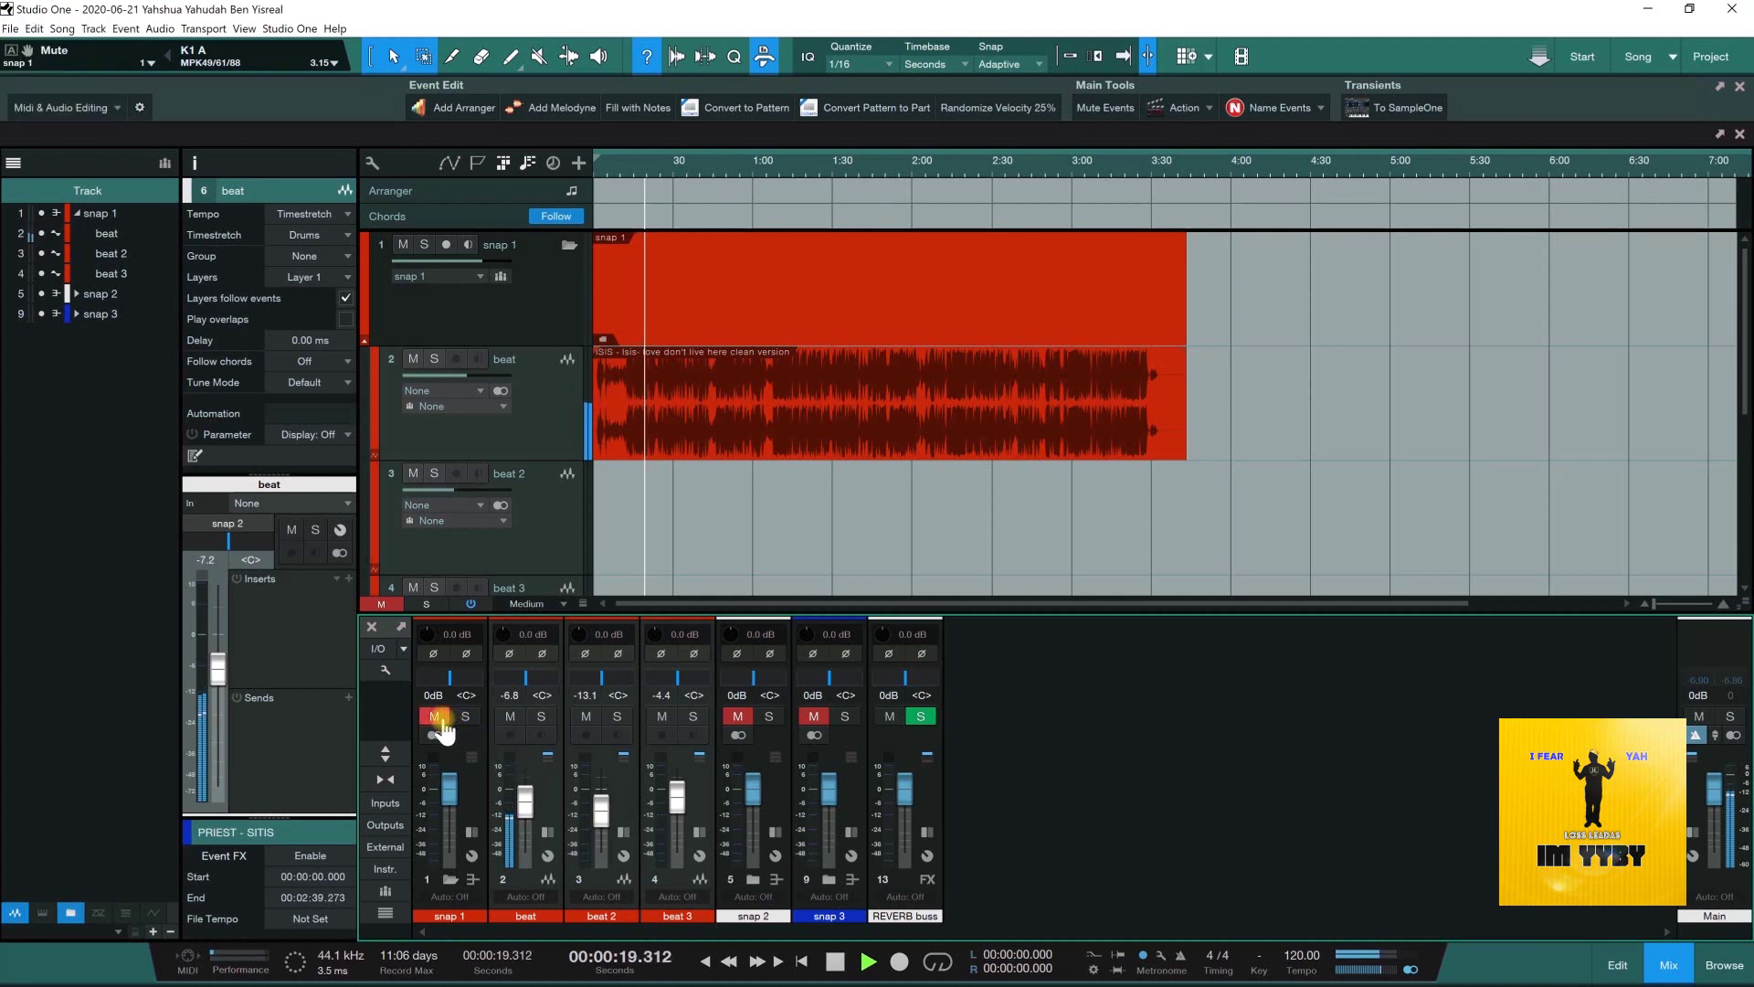
left_click(736, 718)
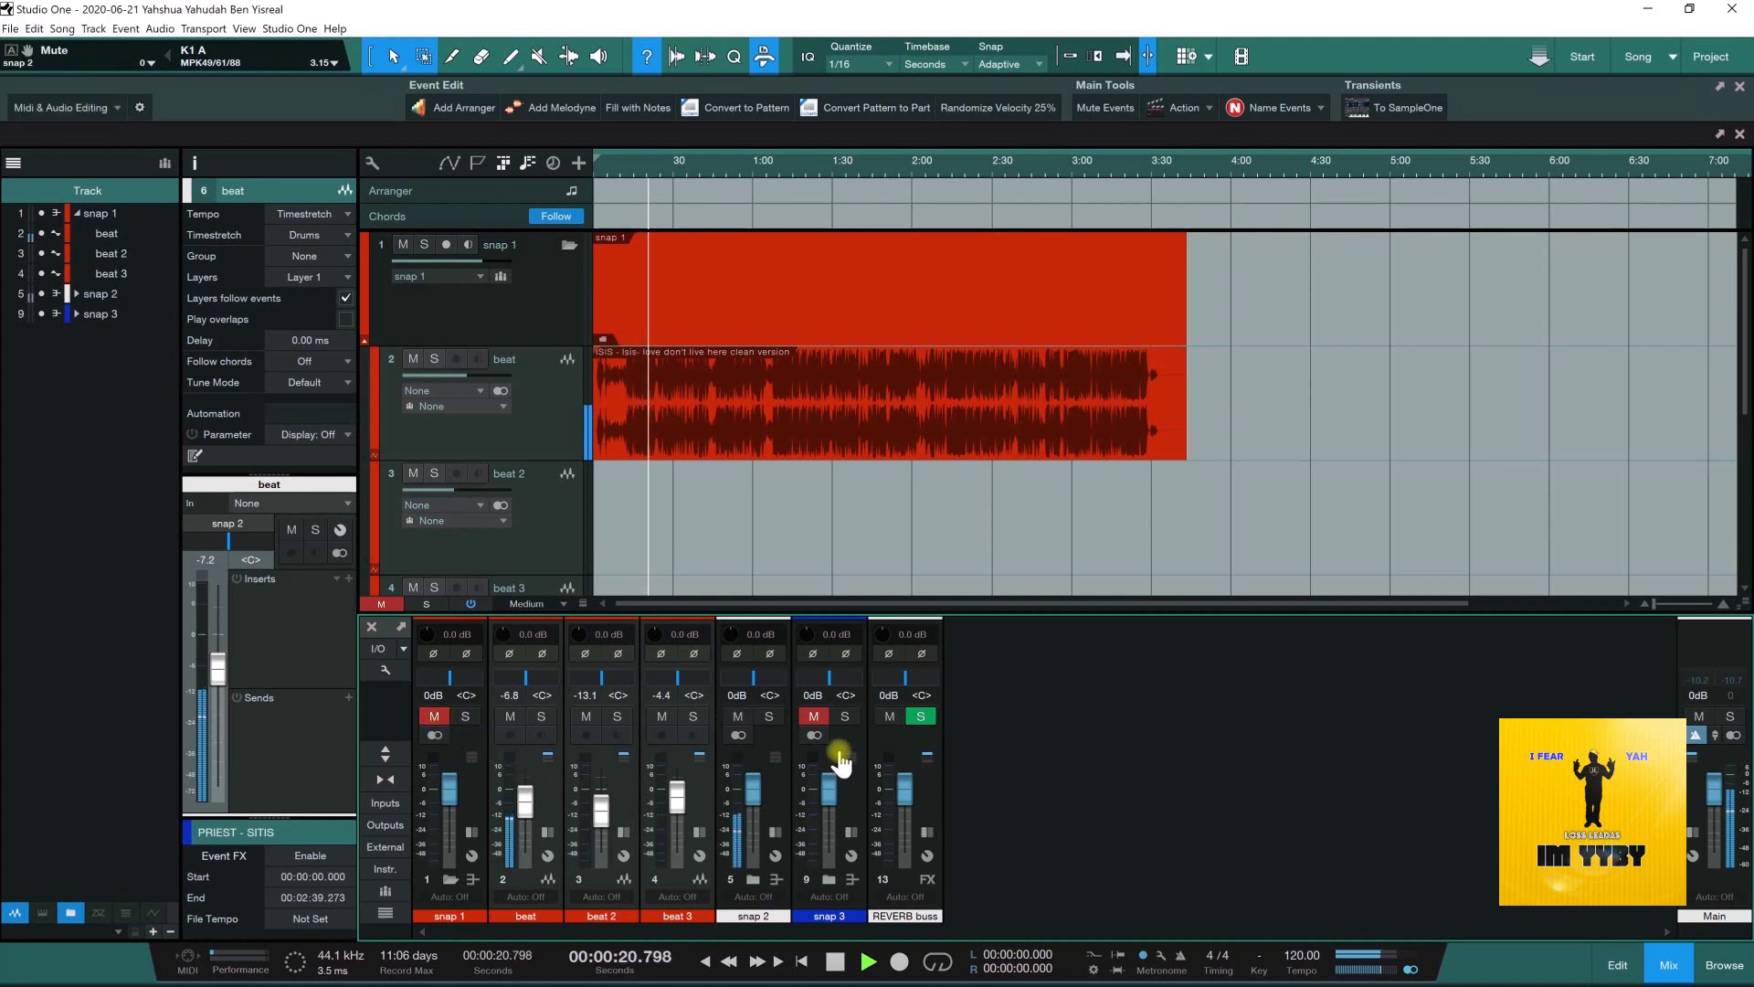
- Expand the snap 2 and snap 3 folders in the mixer, and set snap 2's beat to -8.7 dB and hook to -13.1 dB
left_click(756, 879)
left_click(1057, 879)
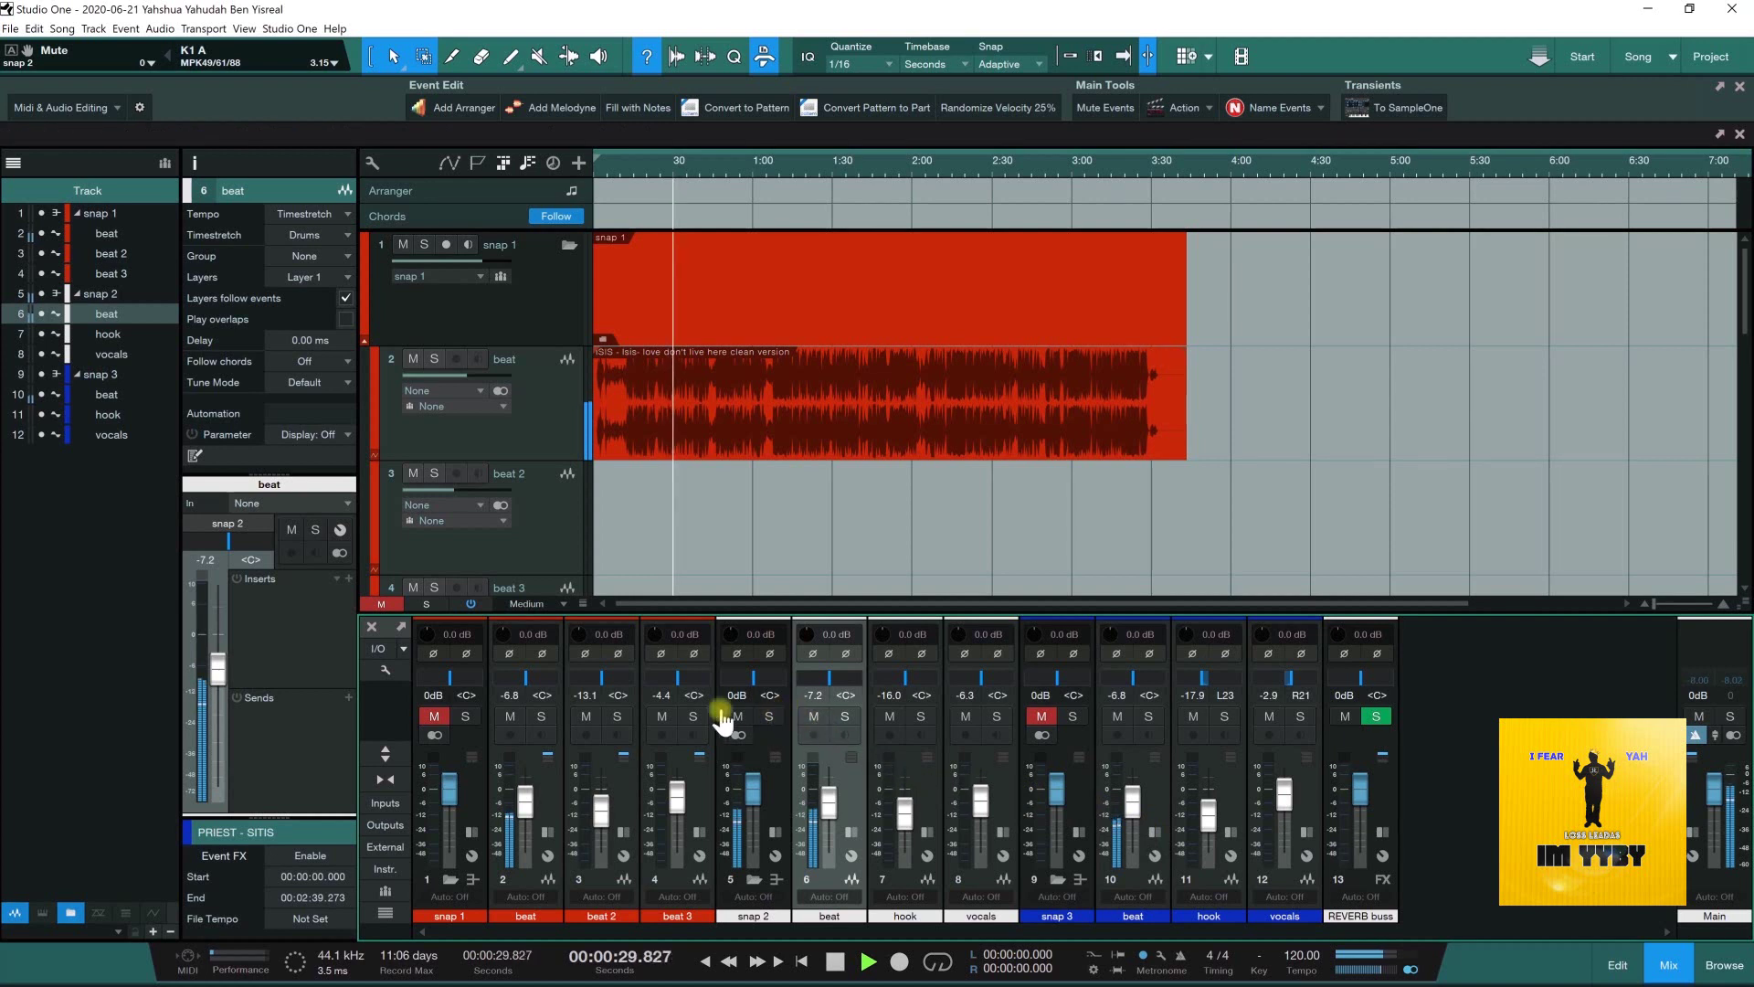
scroll(829, 818, "down", 1)
scroll(829, 818, "down", 1)
scroll(902, 816, "up", 3)
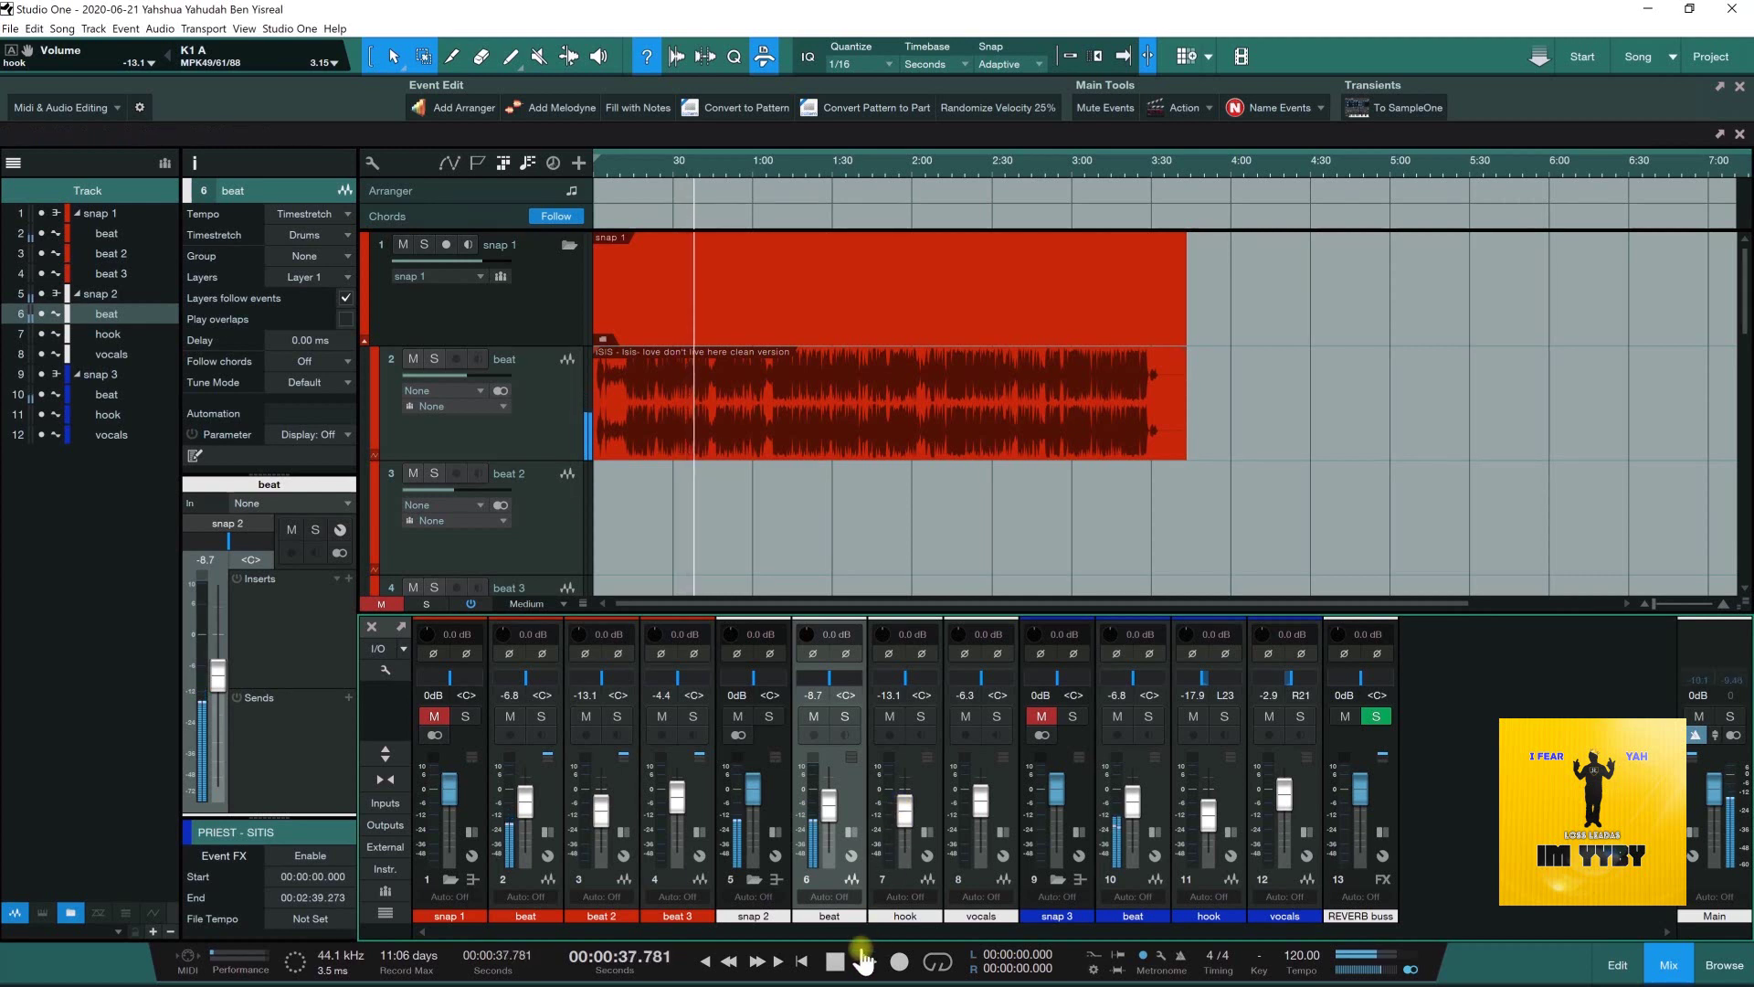
- Mute the snap 2 bus channel and unmute the snap 3 bus channel during playback
left_click(739, 716)
left_click(1047, 717)
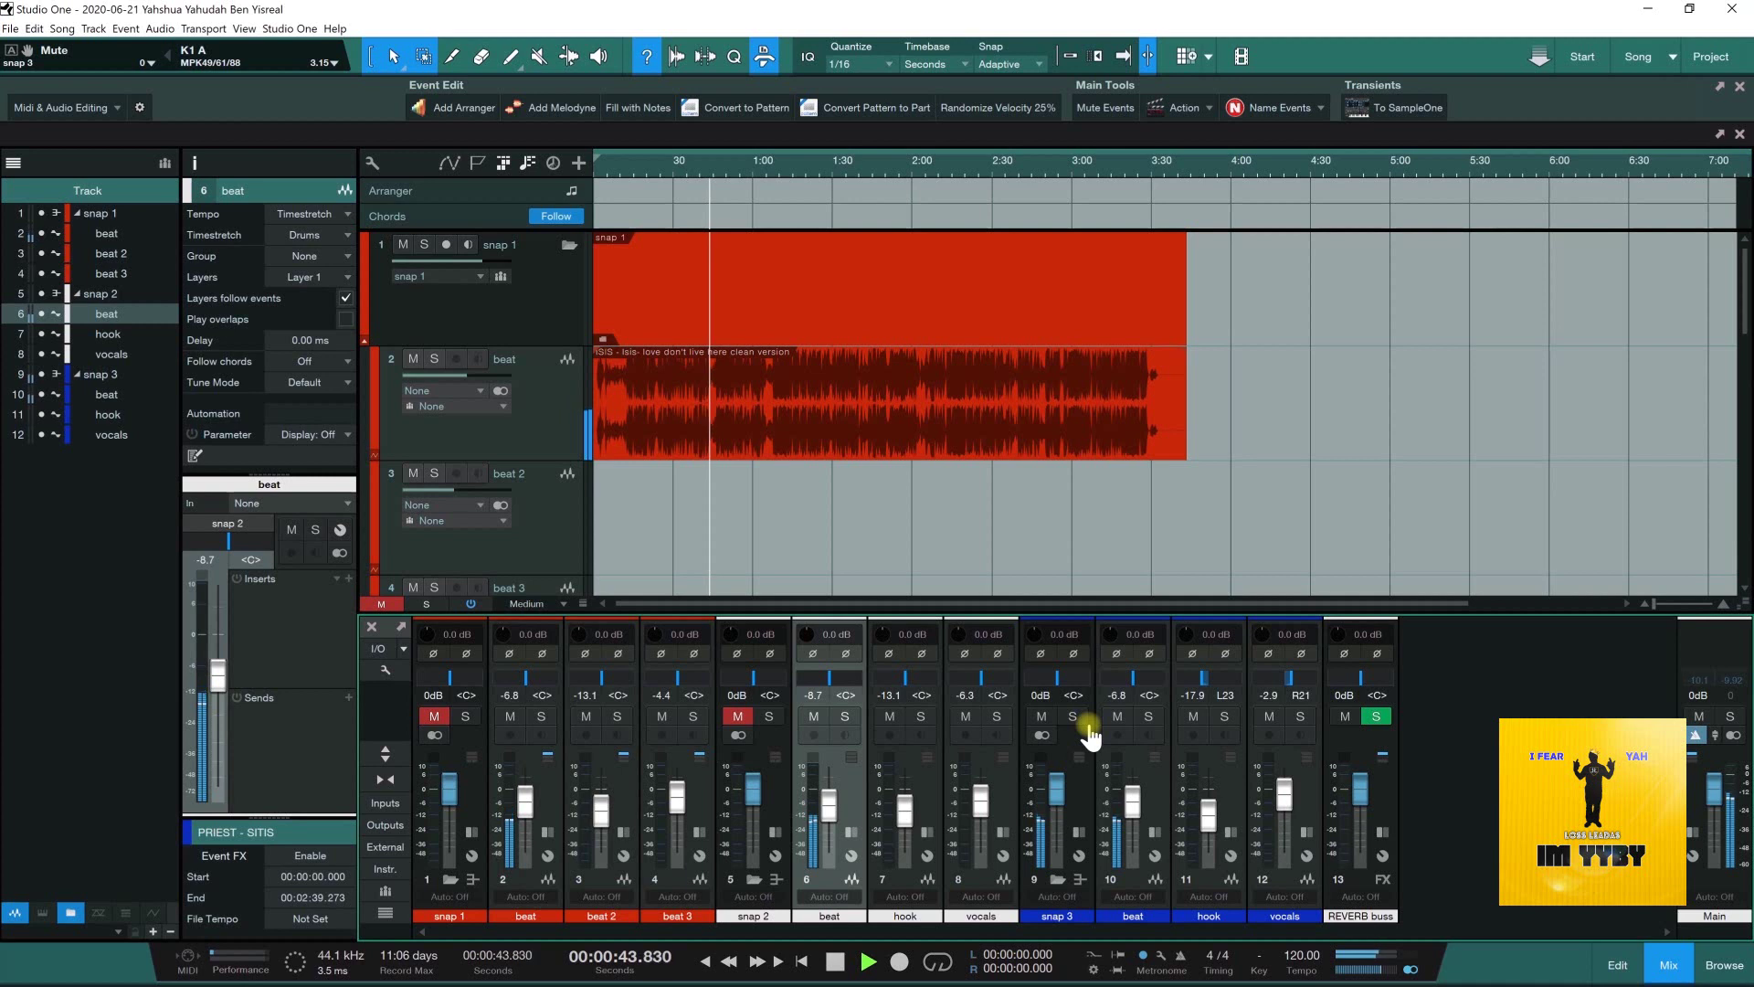
scroll(856, 428, "down", 3)
scroll(856, 427, "down", 2)
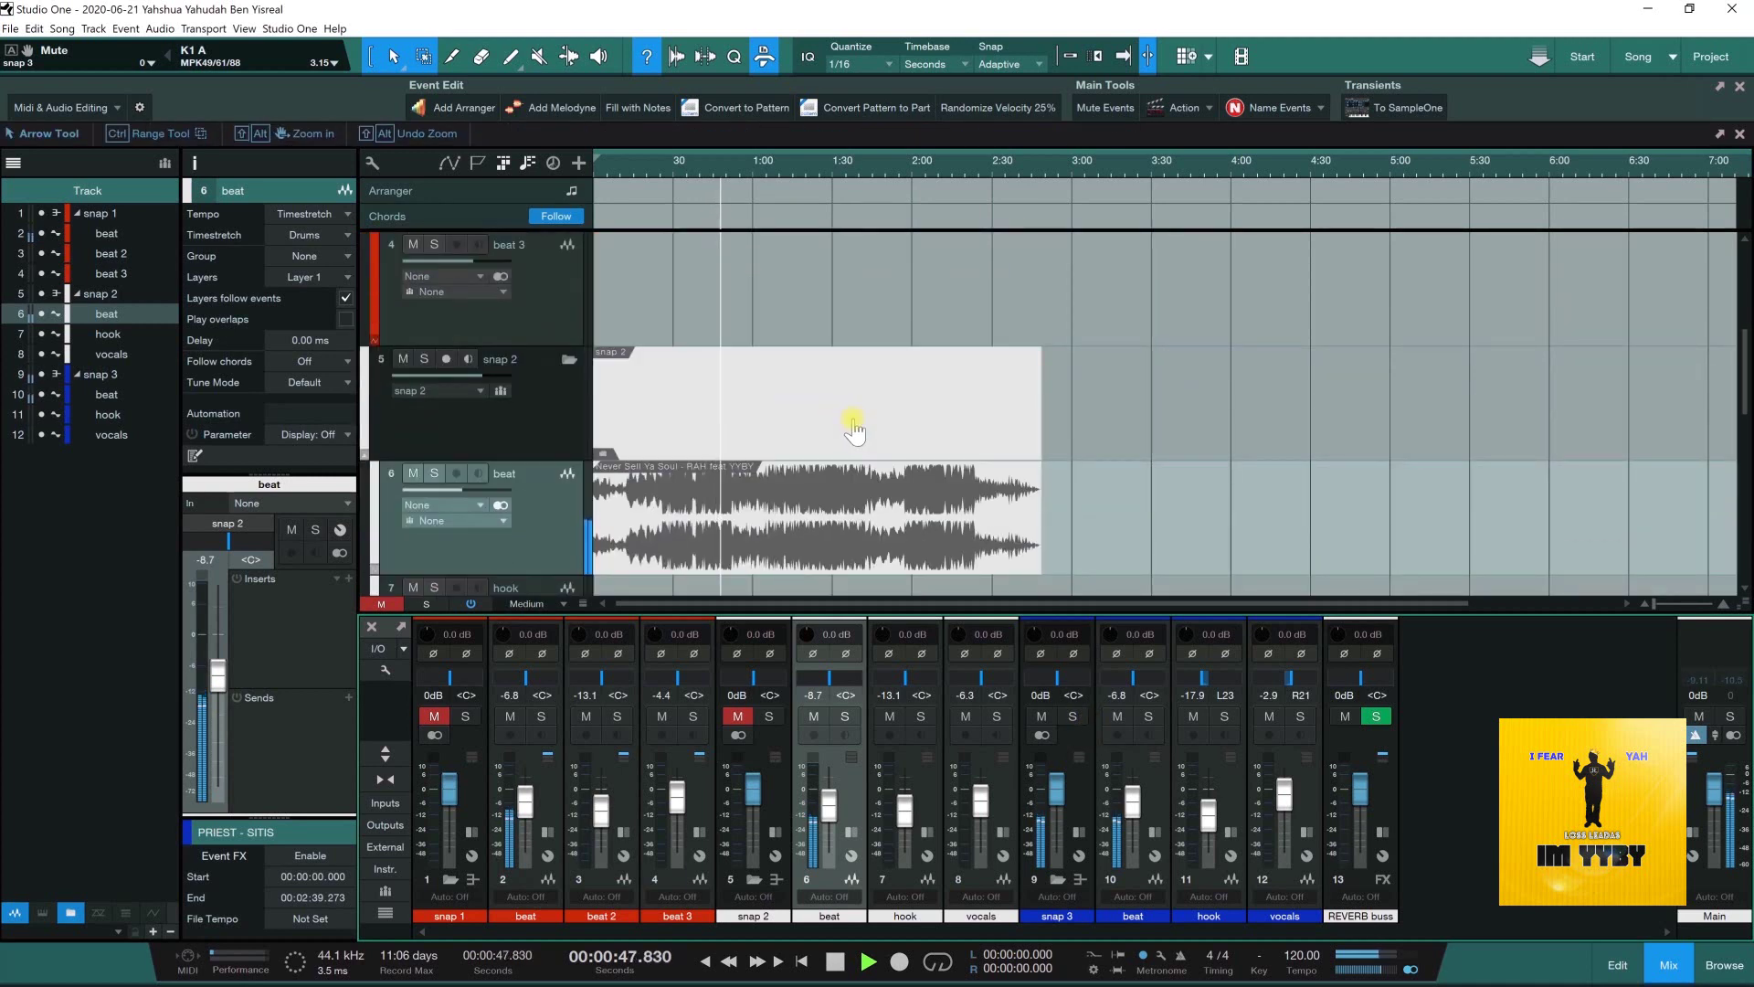
scroll(852, 429, "up", 4)
scroll(852, 428, "up", 1)
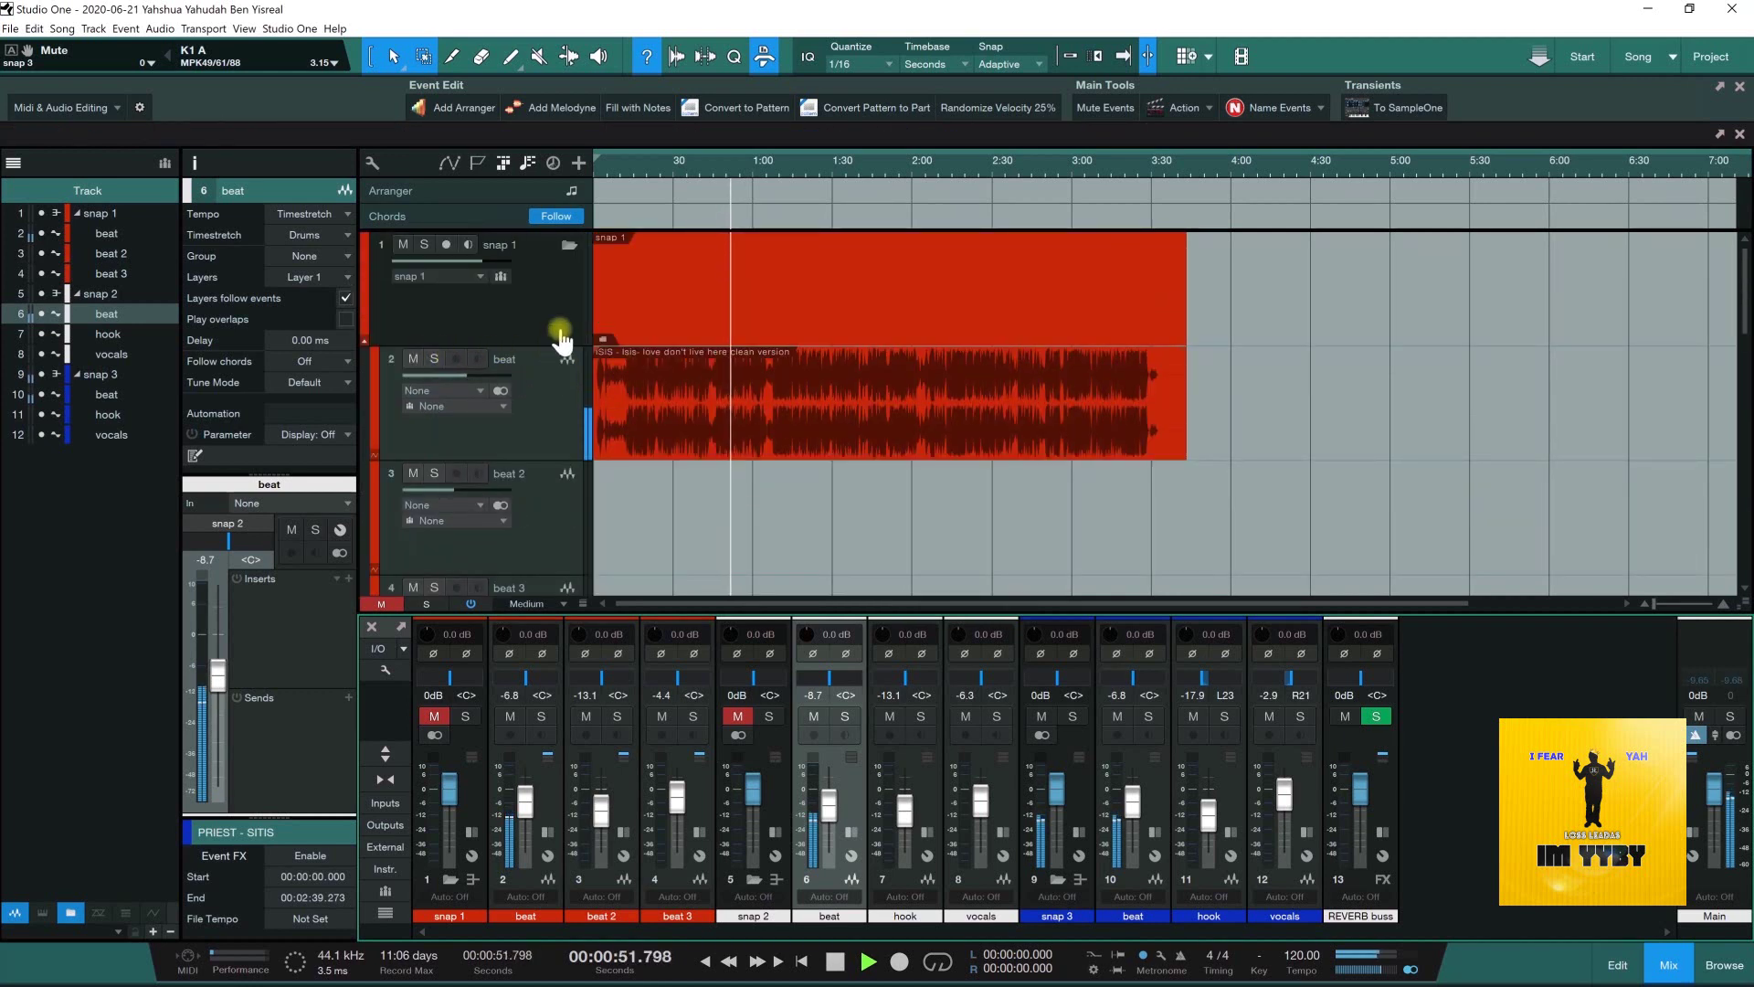
- Collapse and re-expand the snap 1 folder, stop playback and select the snap 1 bus channel
left_click(569, 246)
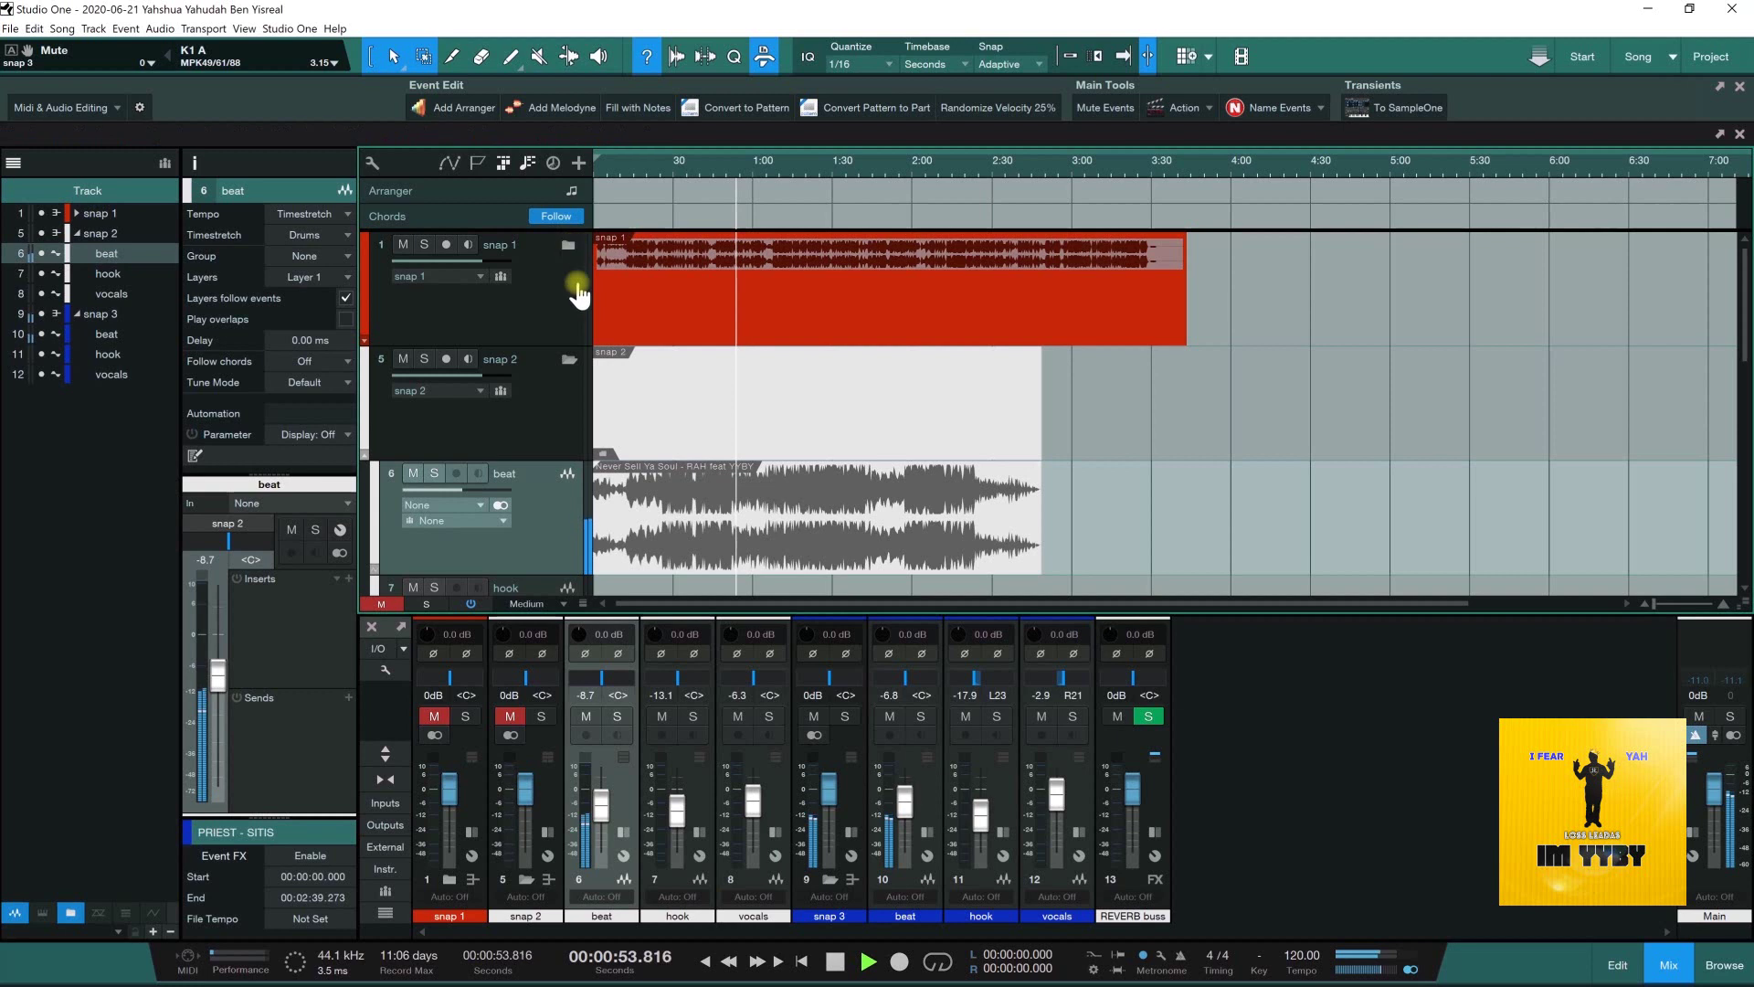
left_click(448, 881)
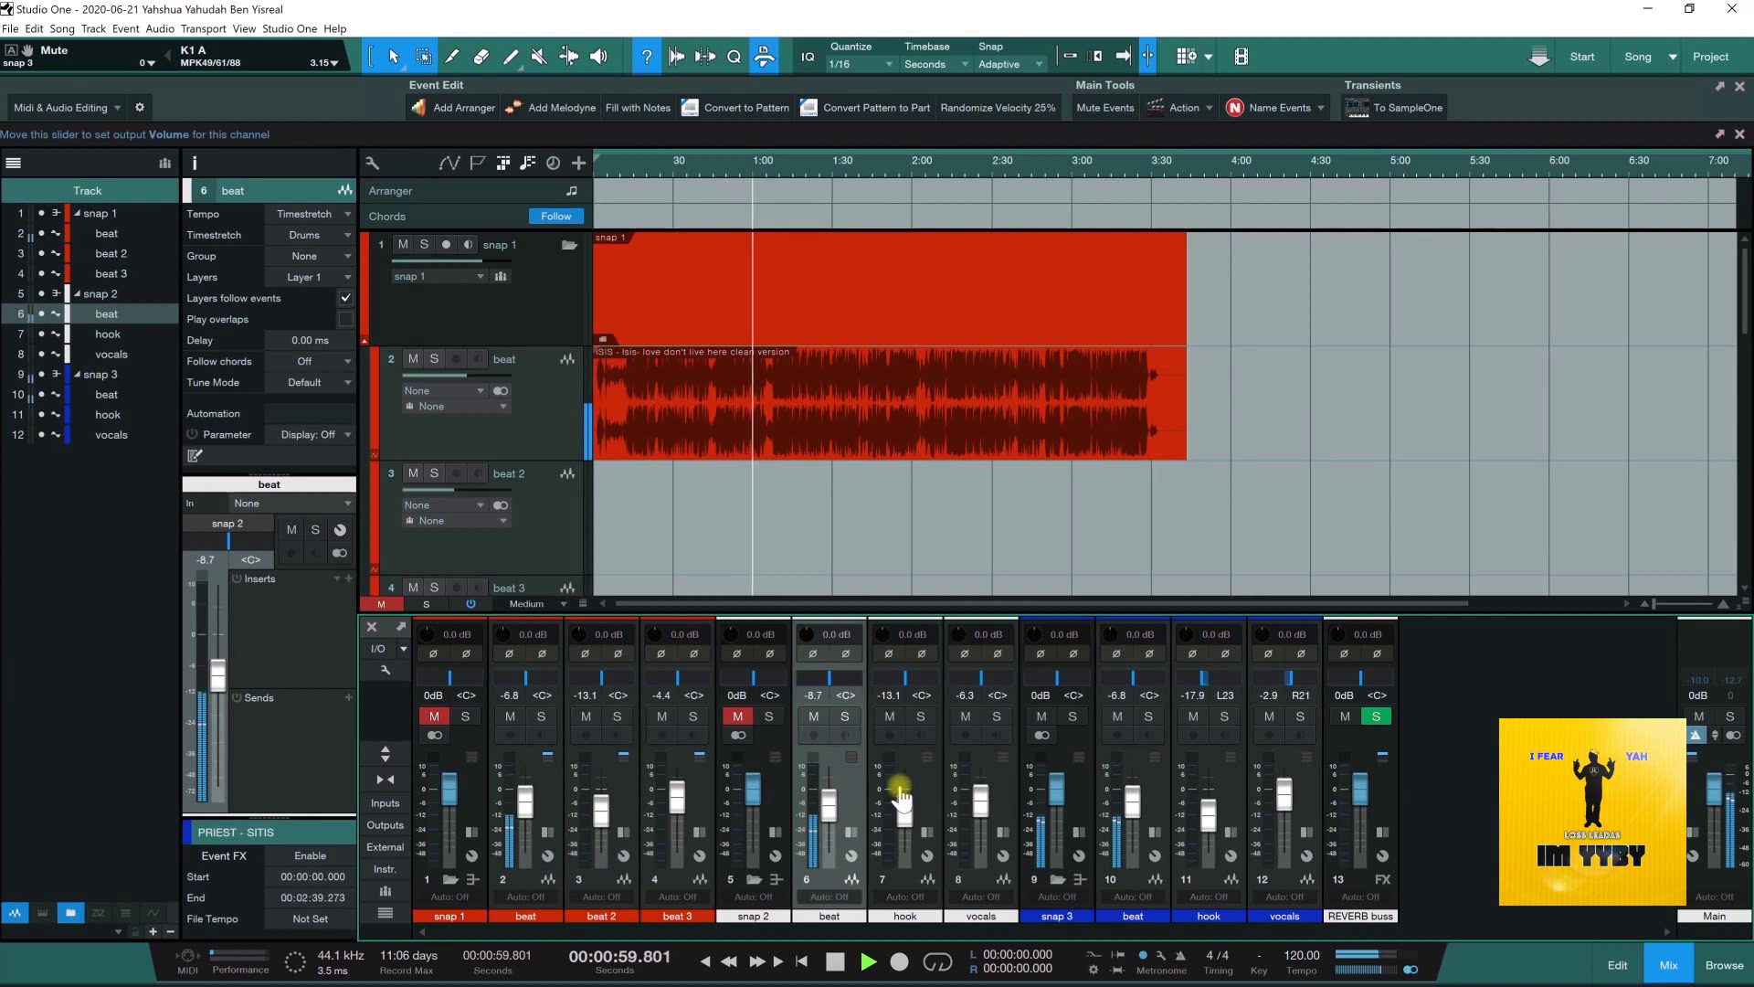
key("space")
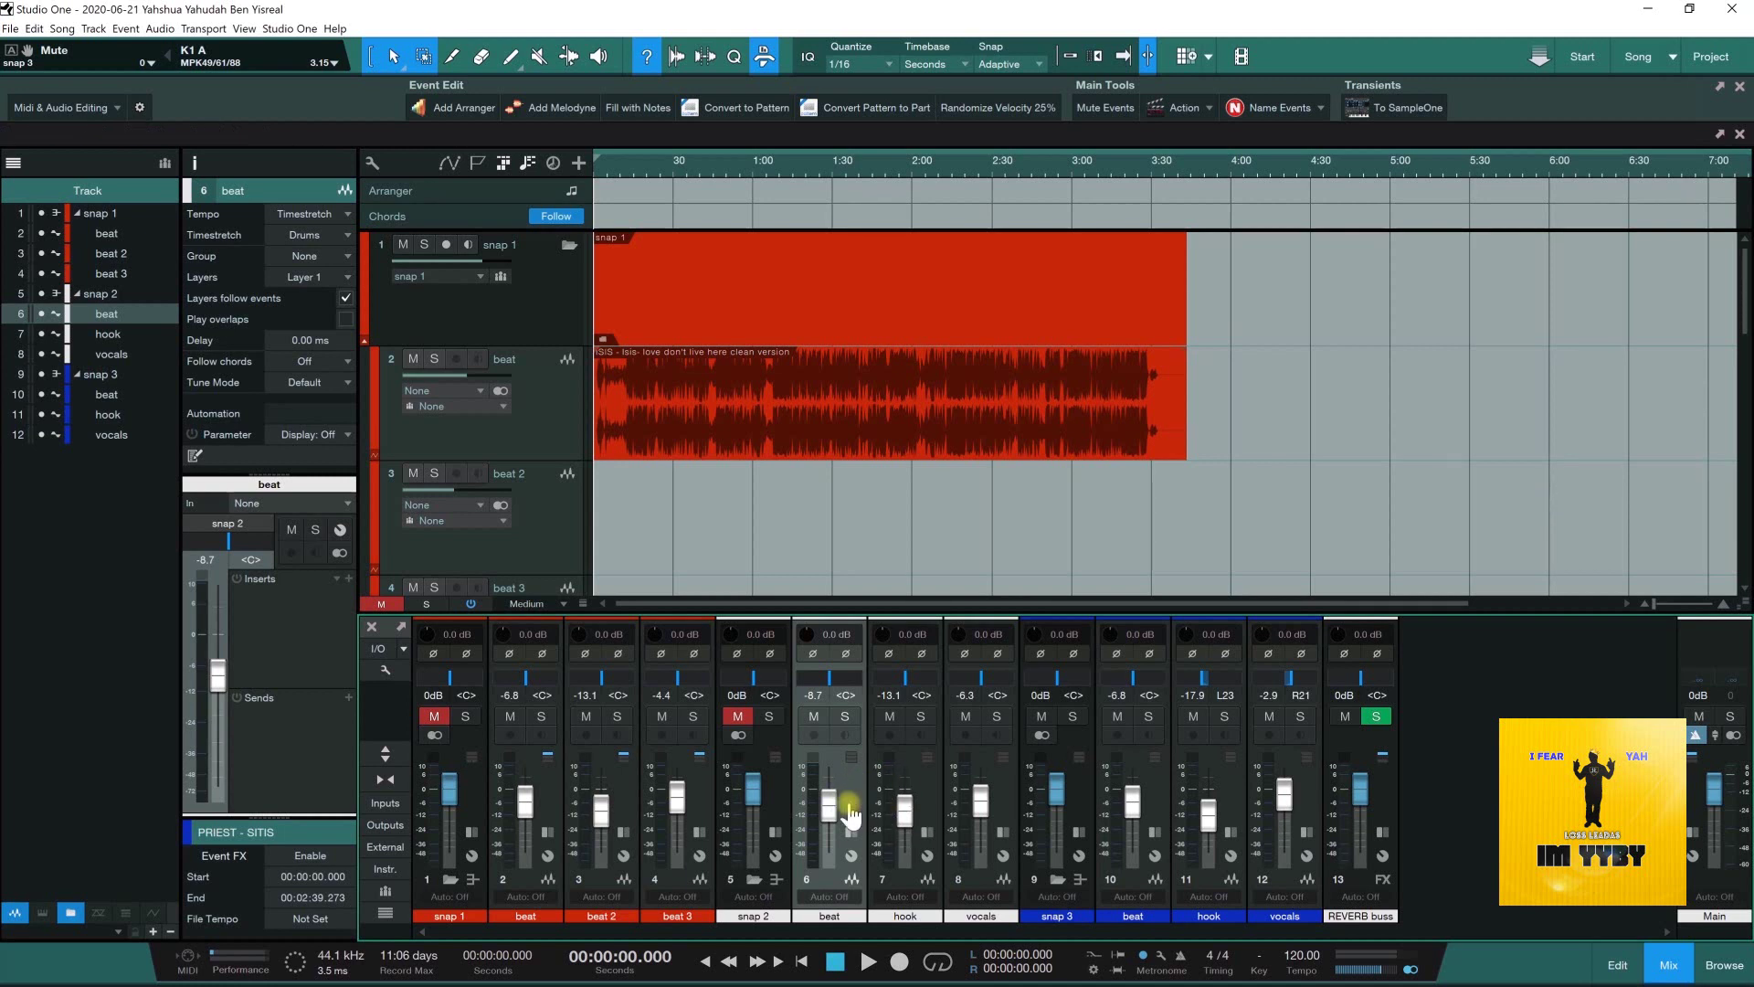
left_click(478, 804)
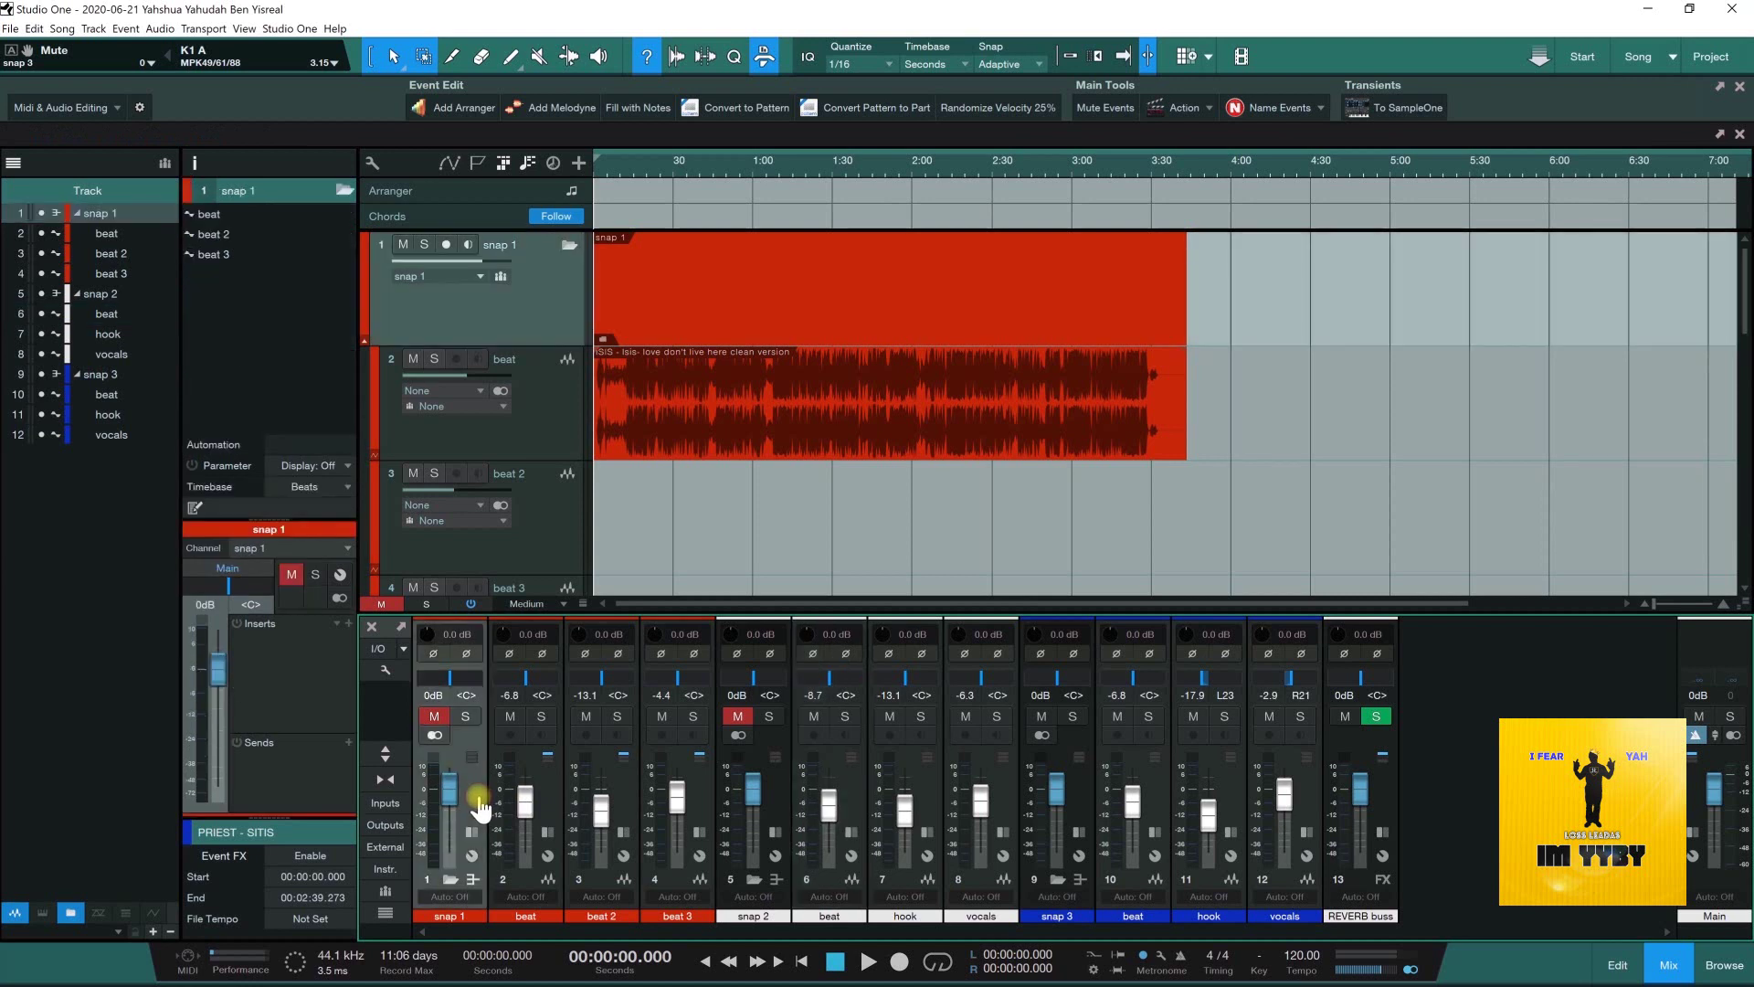
- Unmute the snap 1 and snap 2 bus channels and select snap 1's beat channel
left_click(1288, 800)
left_click_drag(1292, 812, 1292, 812)
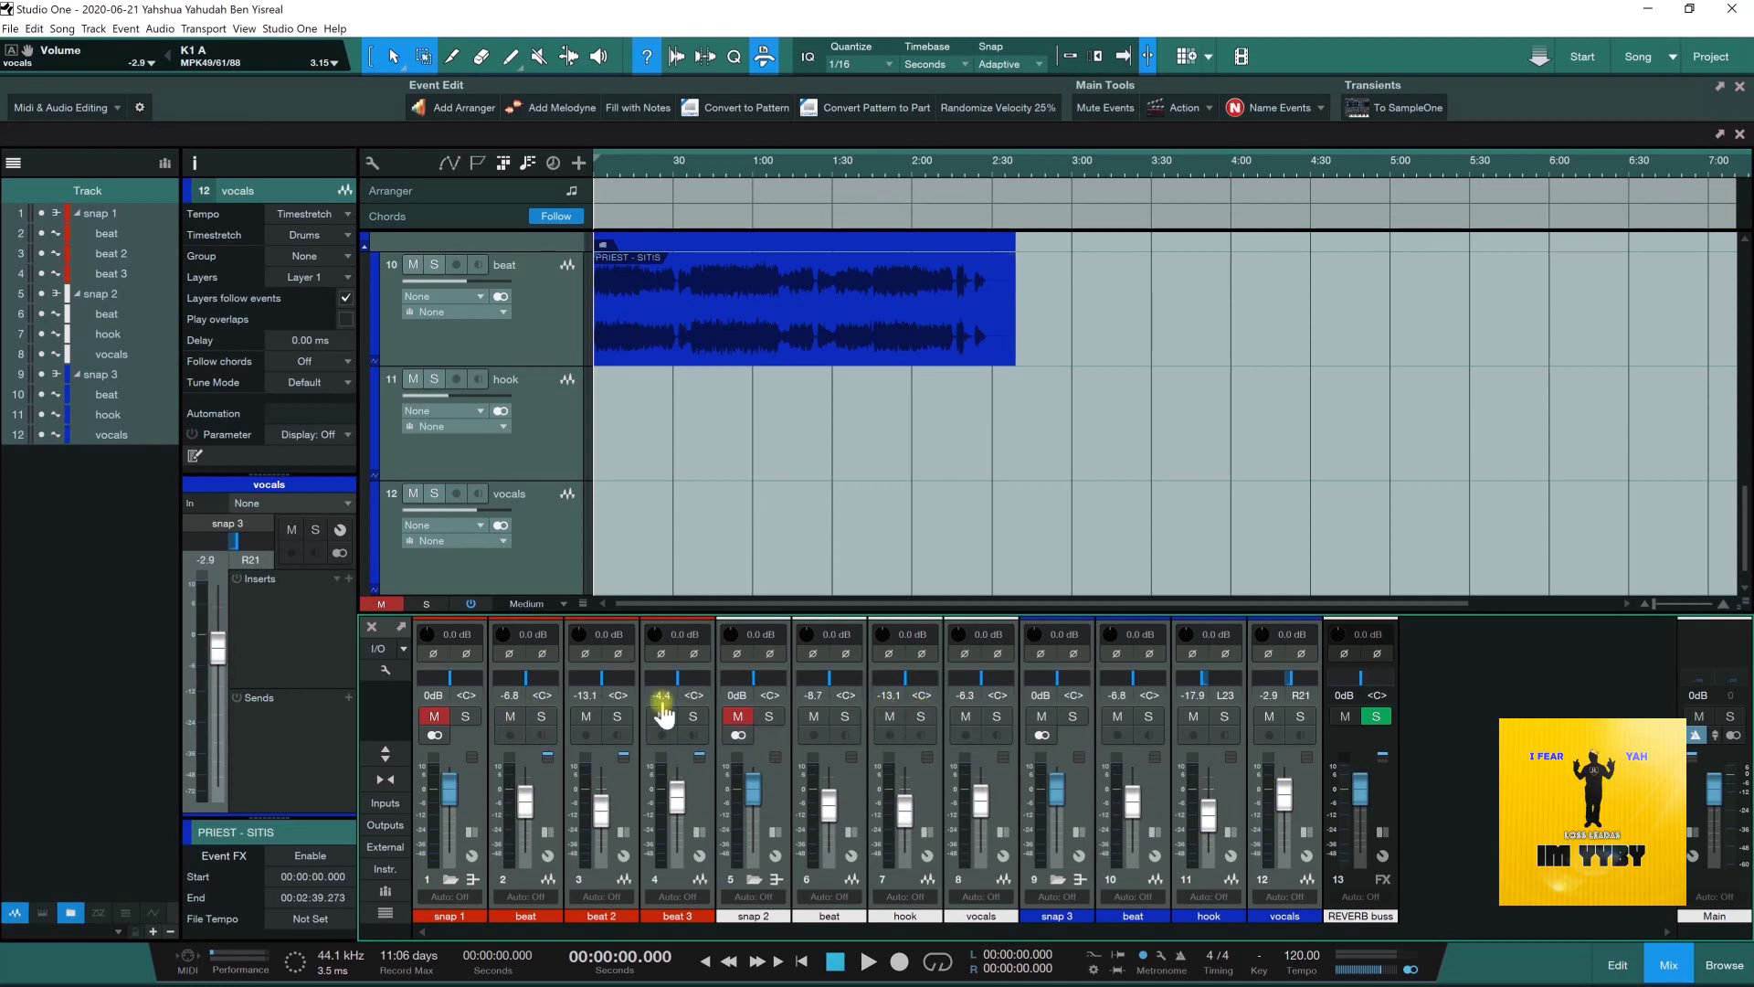
left_click(739, 716)
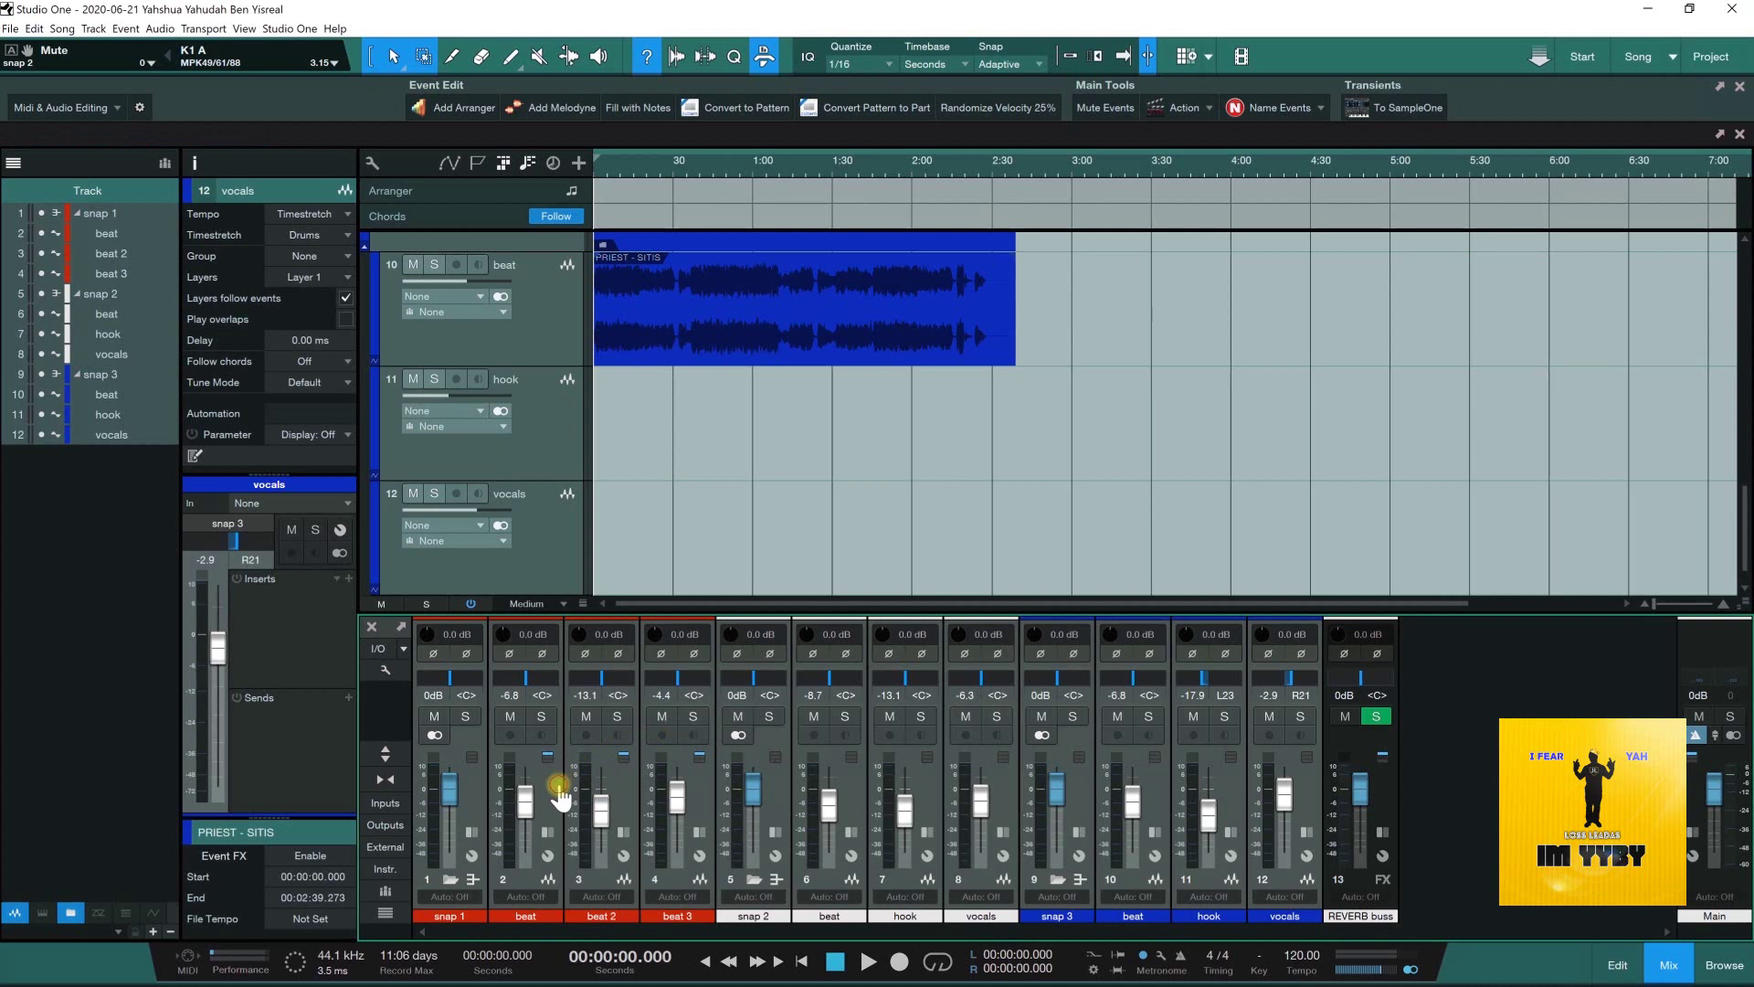
left_click(496, 738)
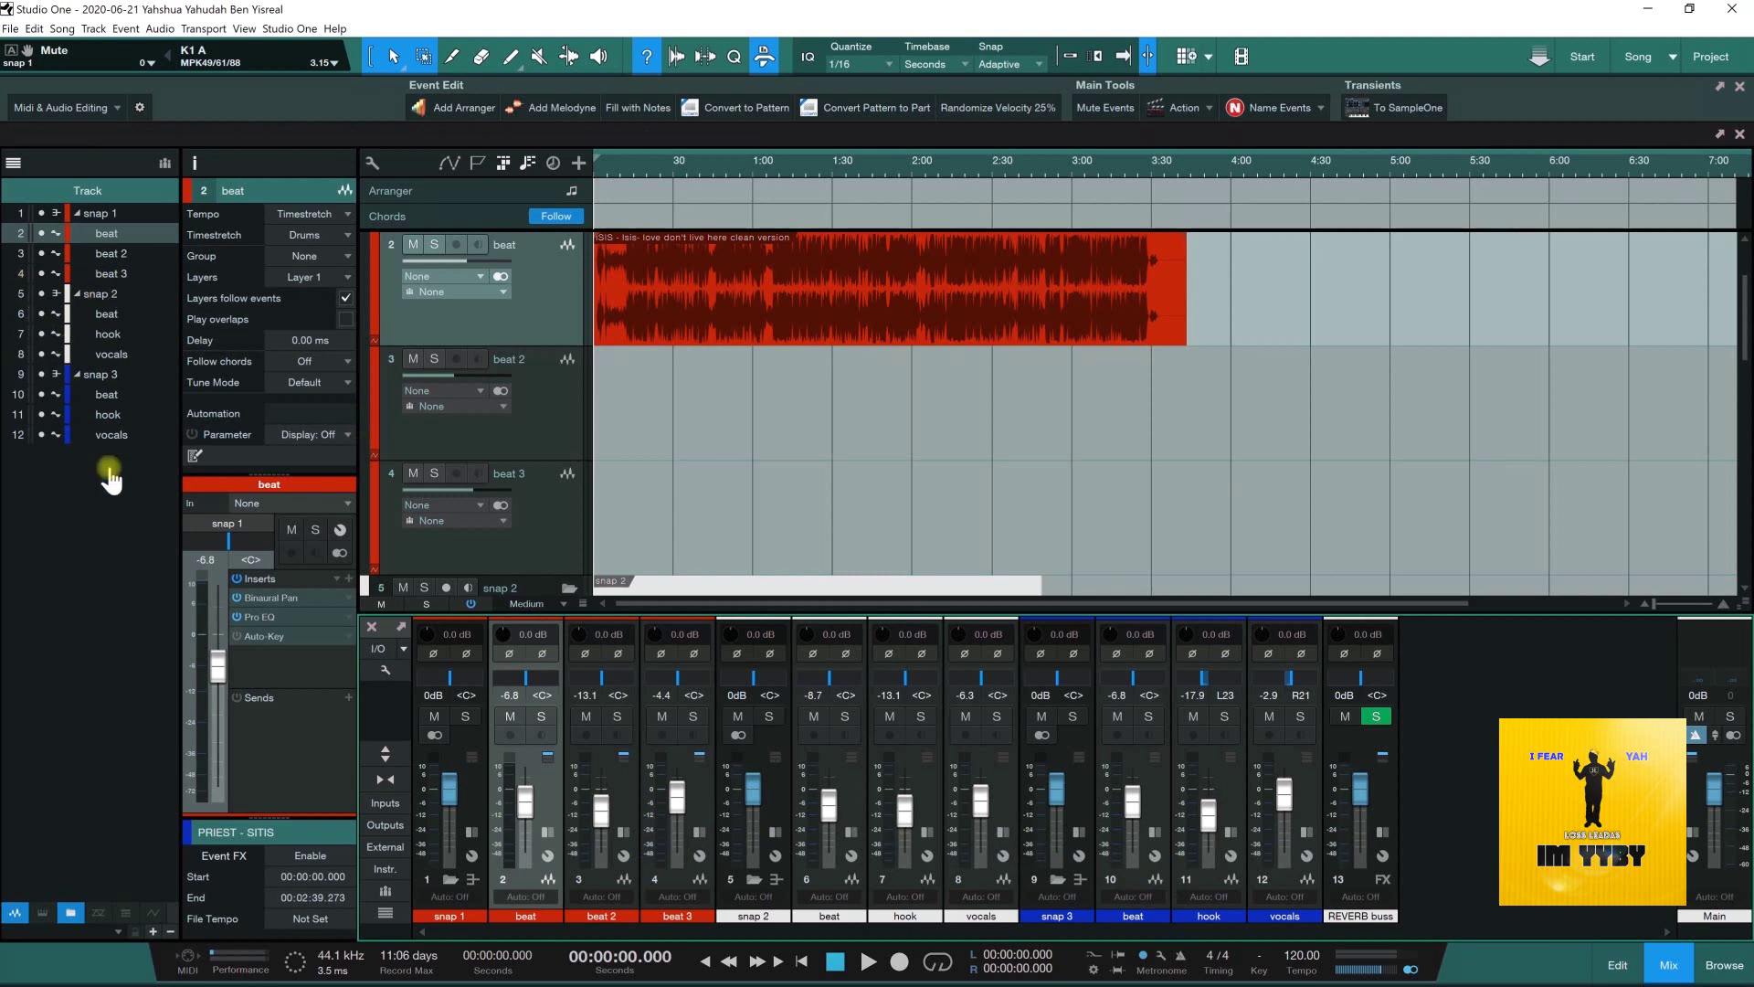
- Collapse the snap 1, snap 2 and snap 3 folders in the mixer
left_click(450, 878)
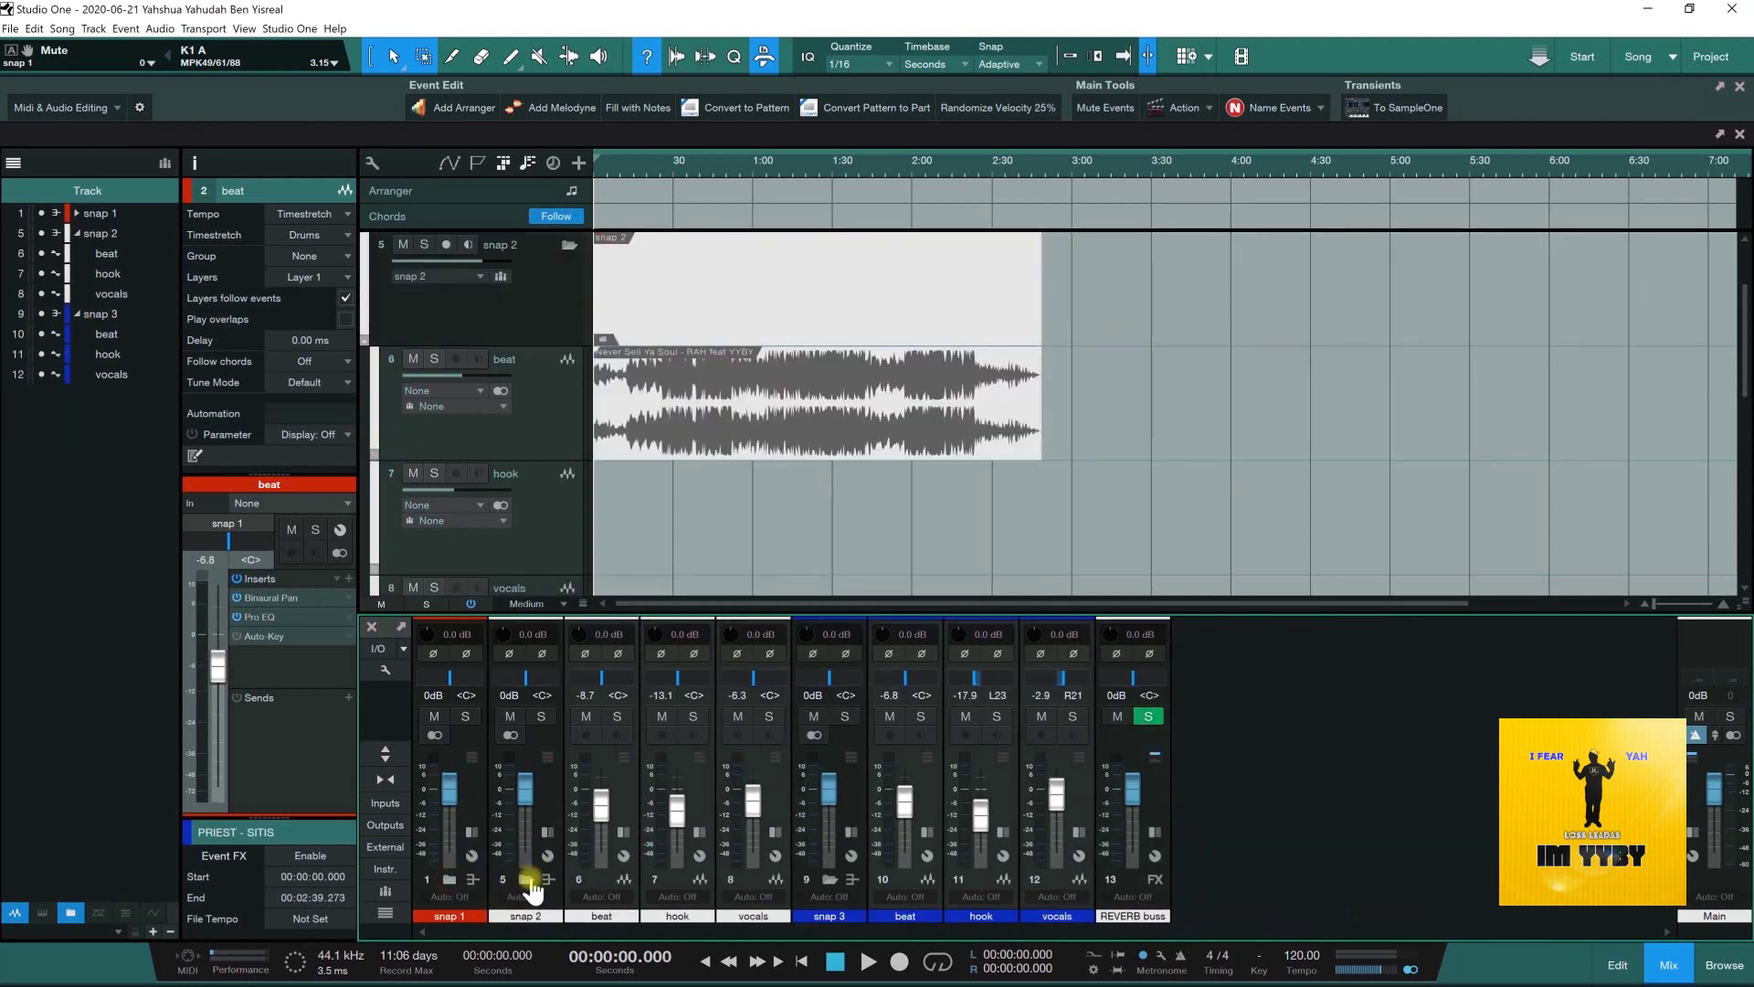
left_click(527, 879)
left_click(602, 880)
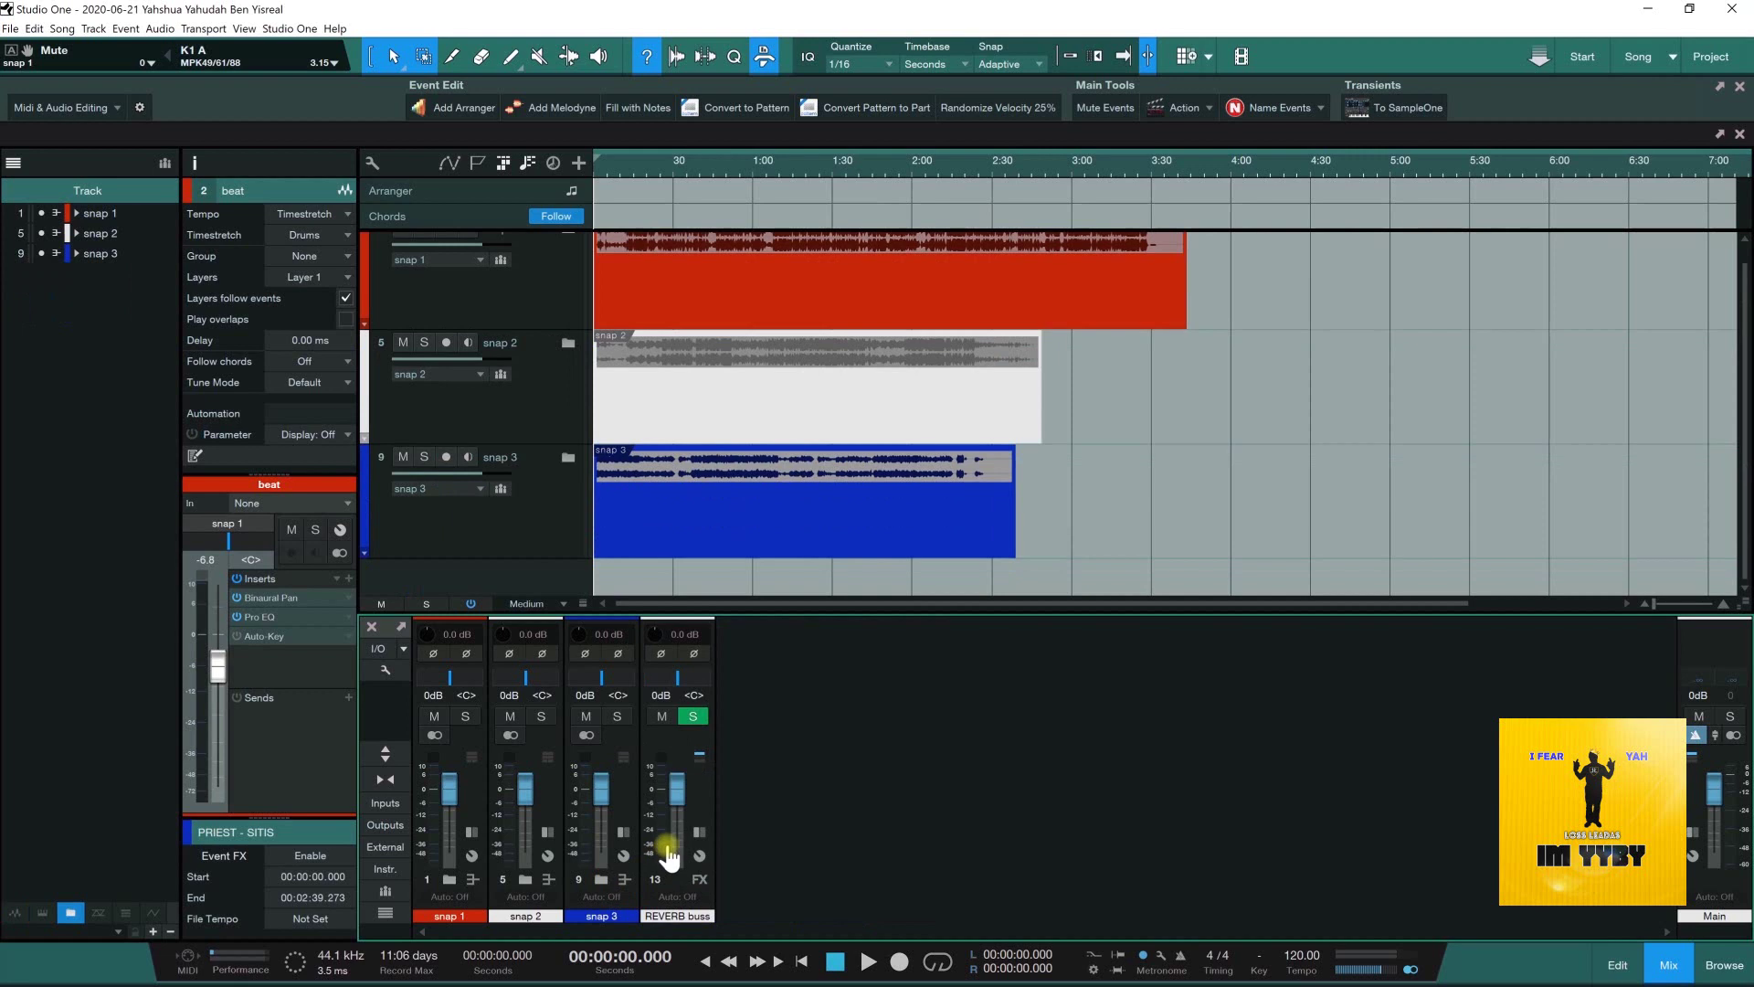
- Hide the snap 3 and snap 2 folders from the arrangement and mixer, and expand the snap 1 folder
left_click(41, 253)
left_click(41, 233)
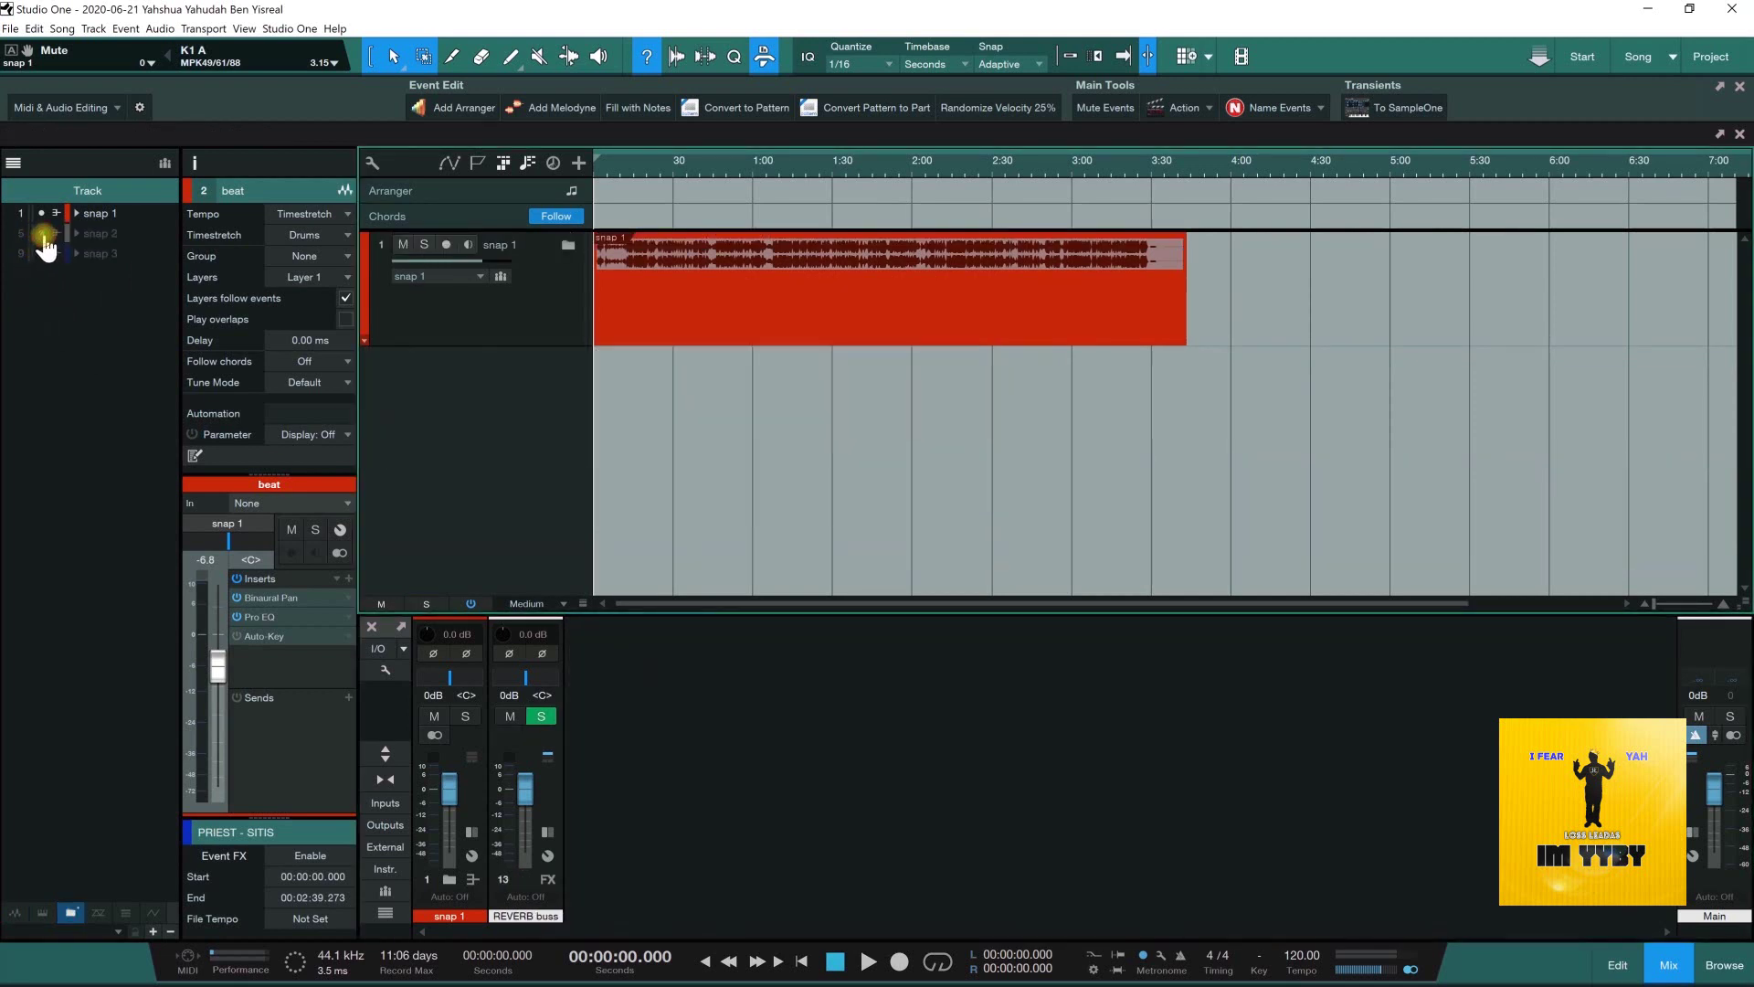
left_click(449, 879)
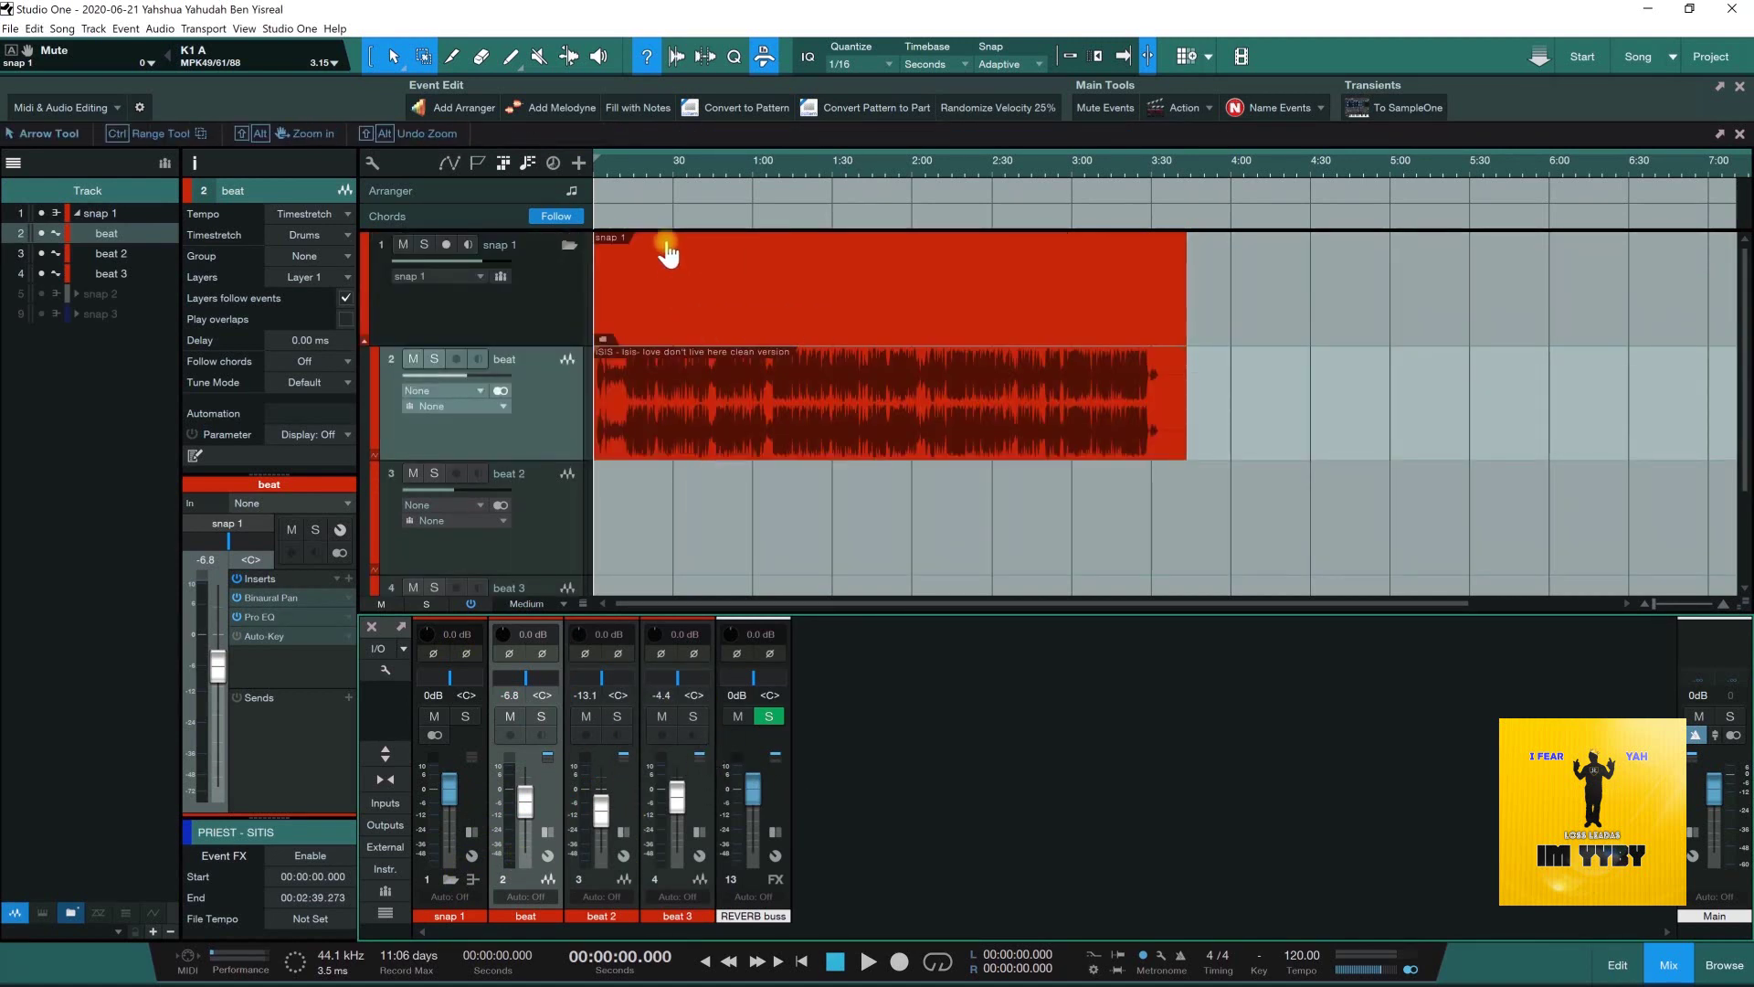
- Select the audio event on snap 1's beat track and set the loop range to its length
left_click(732, 373)
left_click(735, 435)
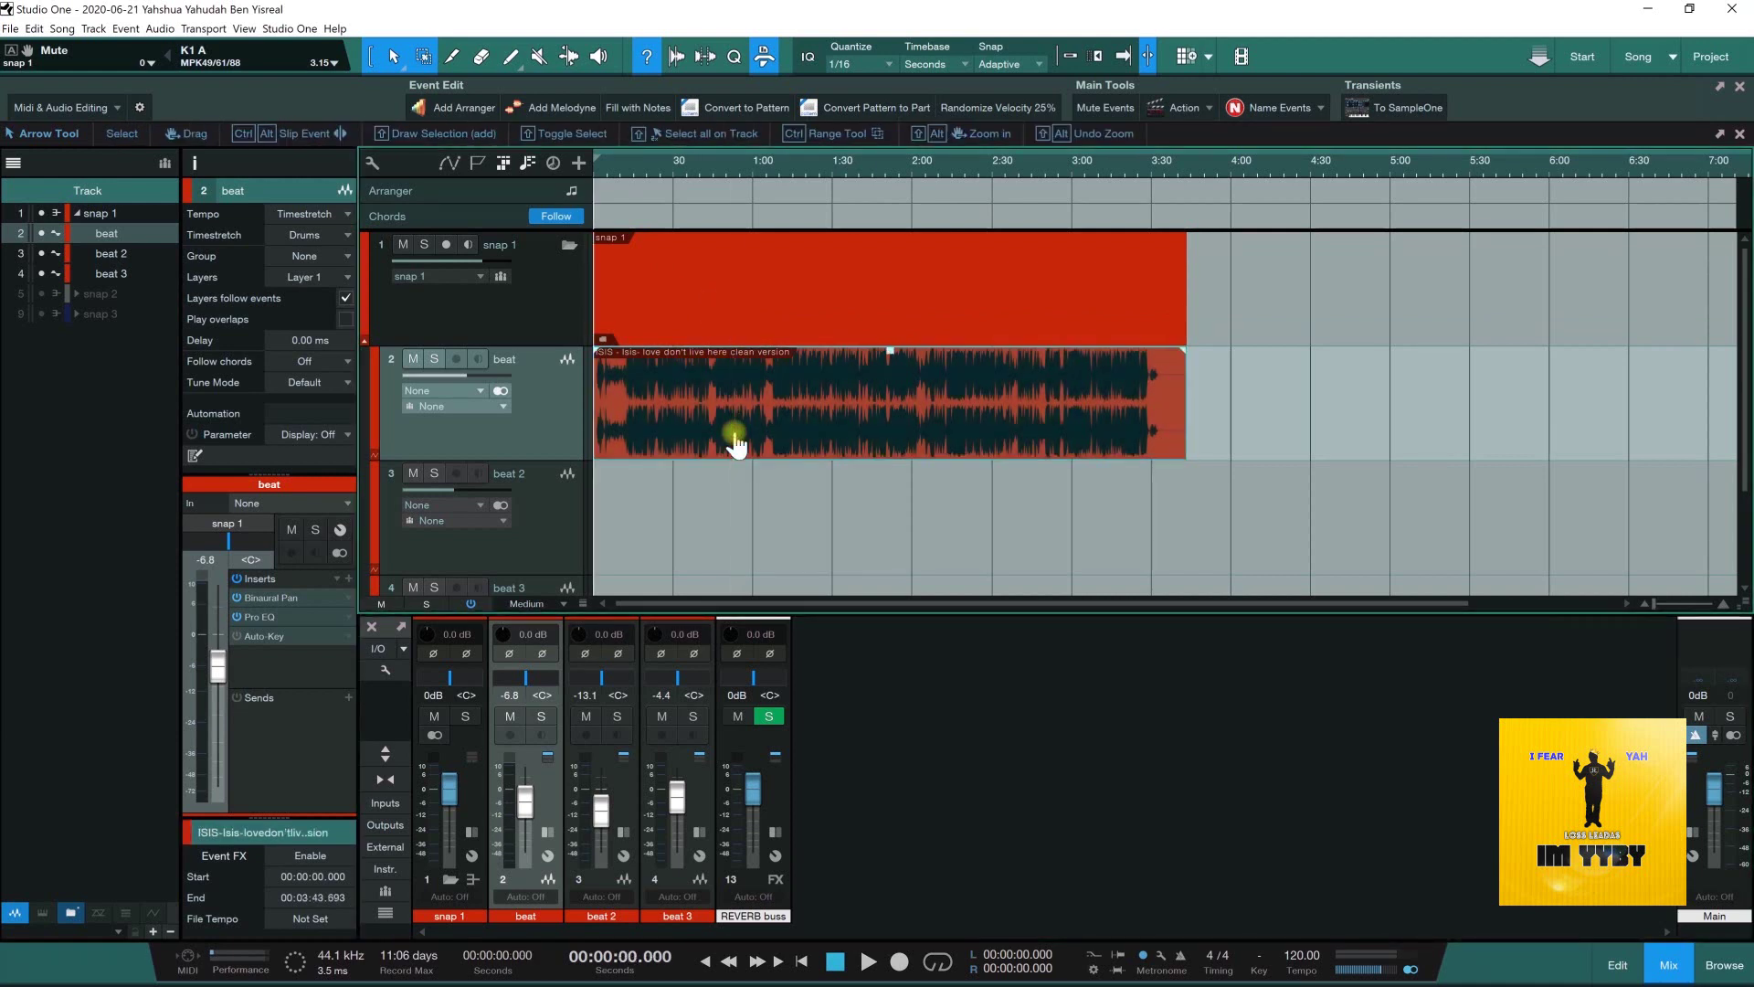
key("p")
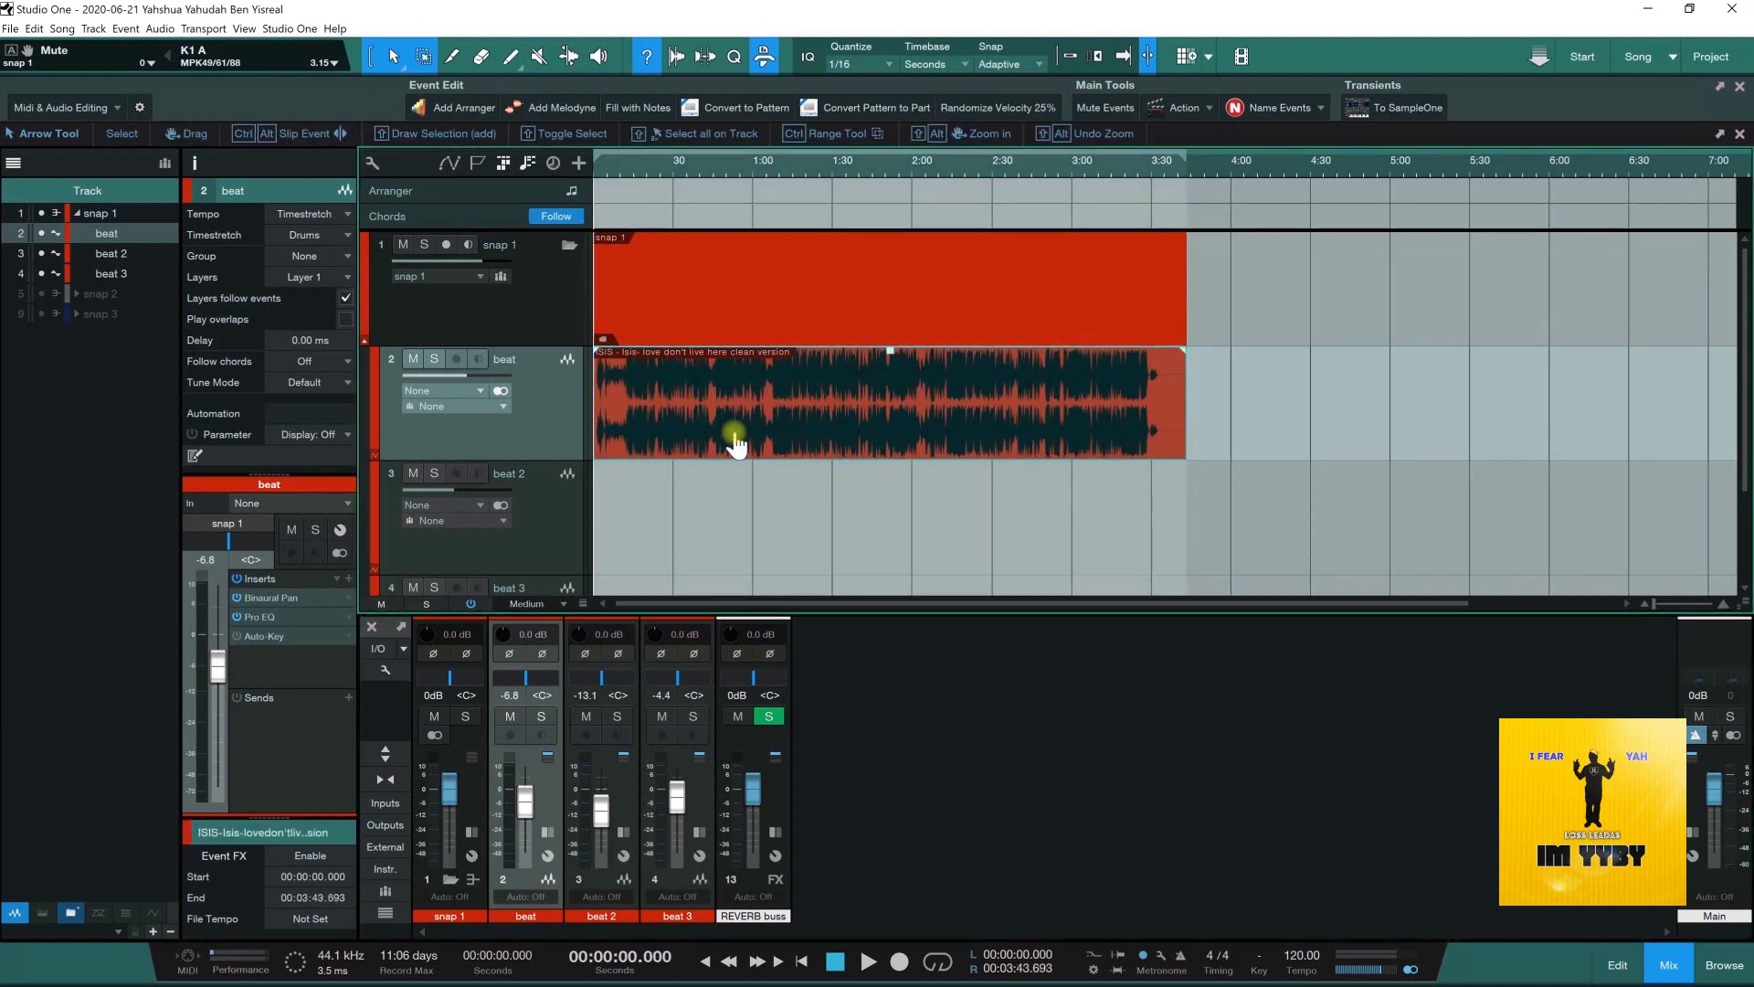
- Examine the Export Mixdown location, format and range settings, and close the dialog without exporting
left_click(63, 29)
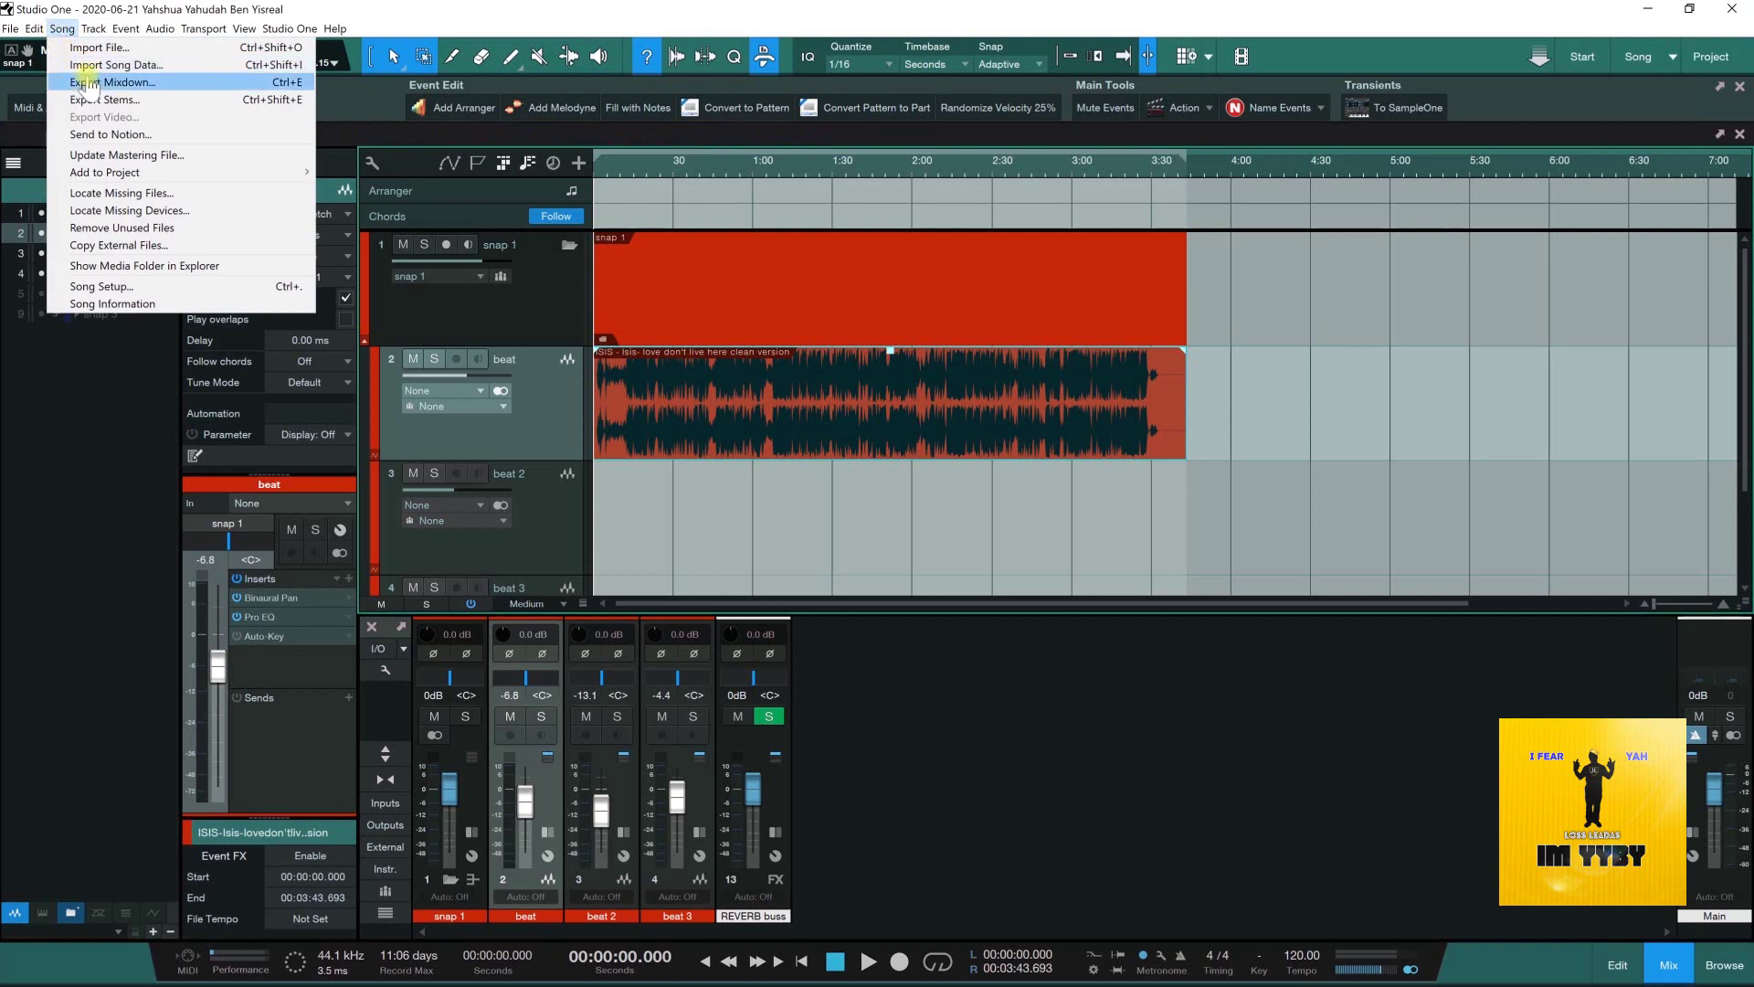
left_click(92, 82)
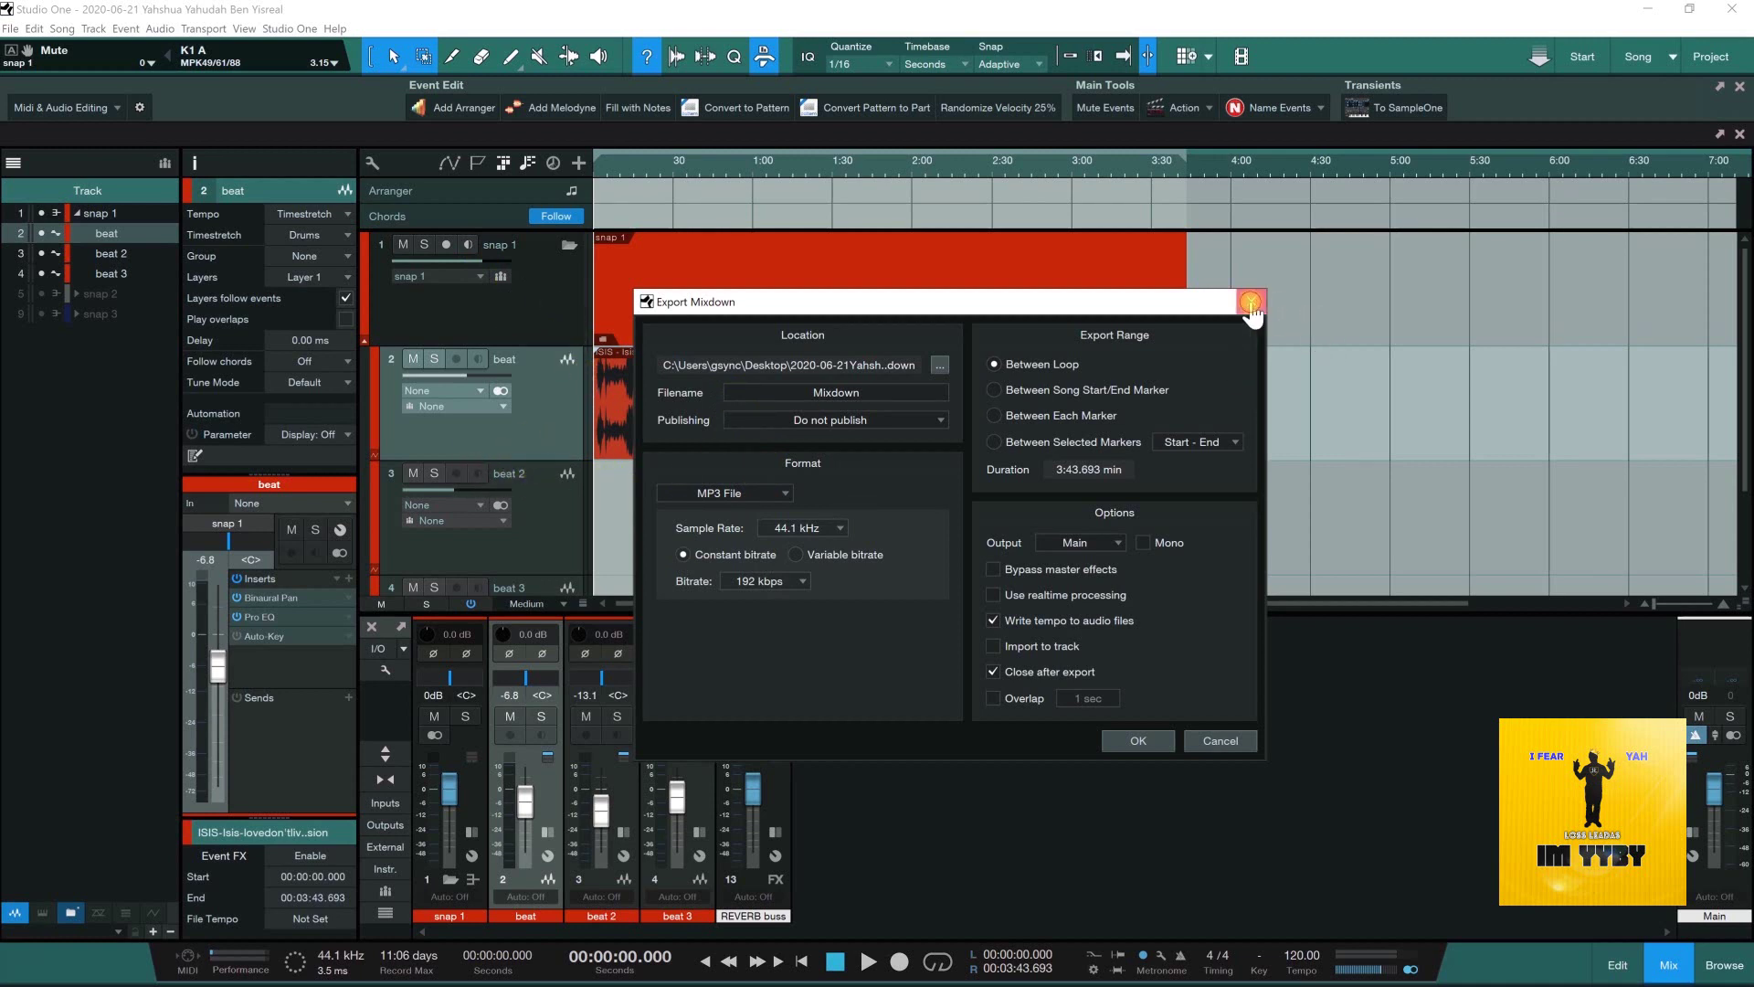
left_click(1250, 302)
- In Export Stems, exclude the snap 2 and snap 3 channels and the REVERB buss from the sources, and cancel the export
left_click(62, 28)
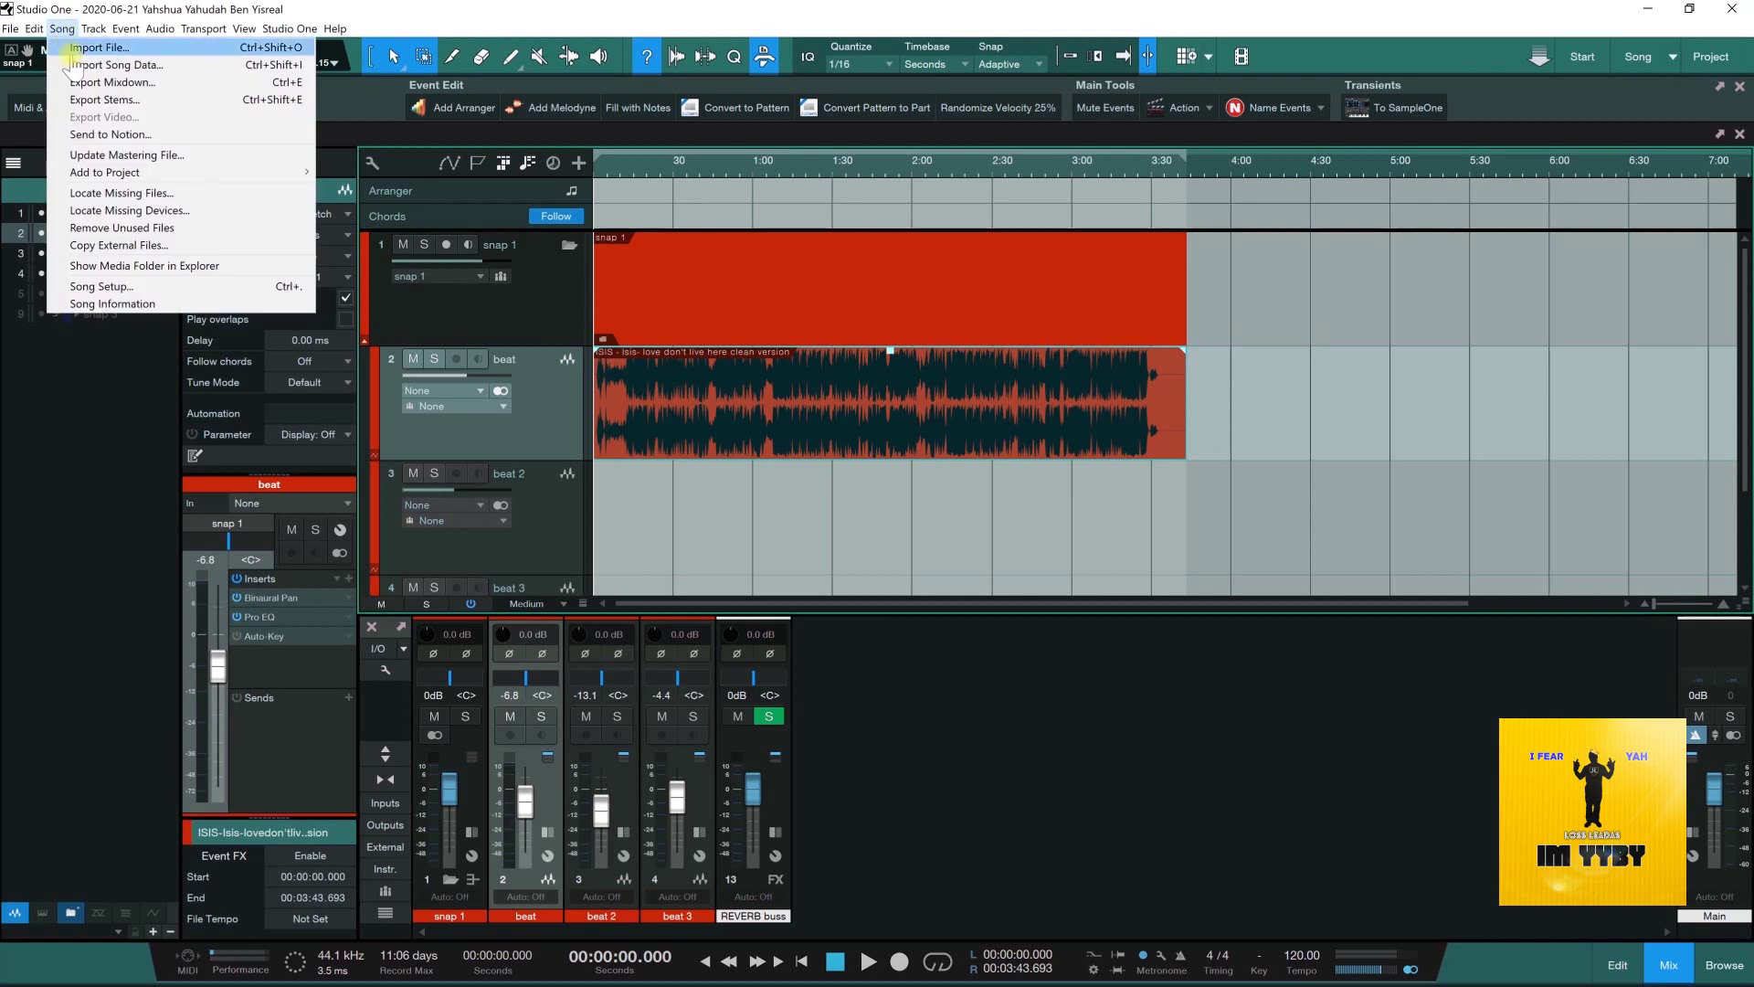
left_click(86, 108)
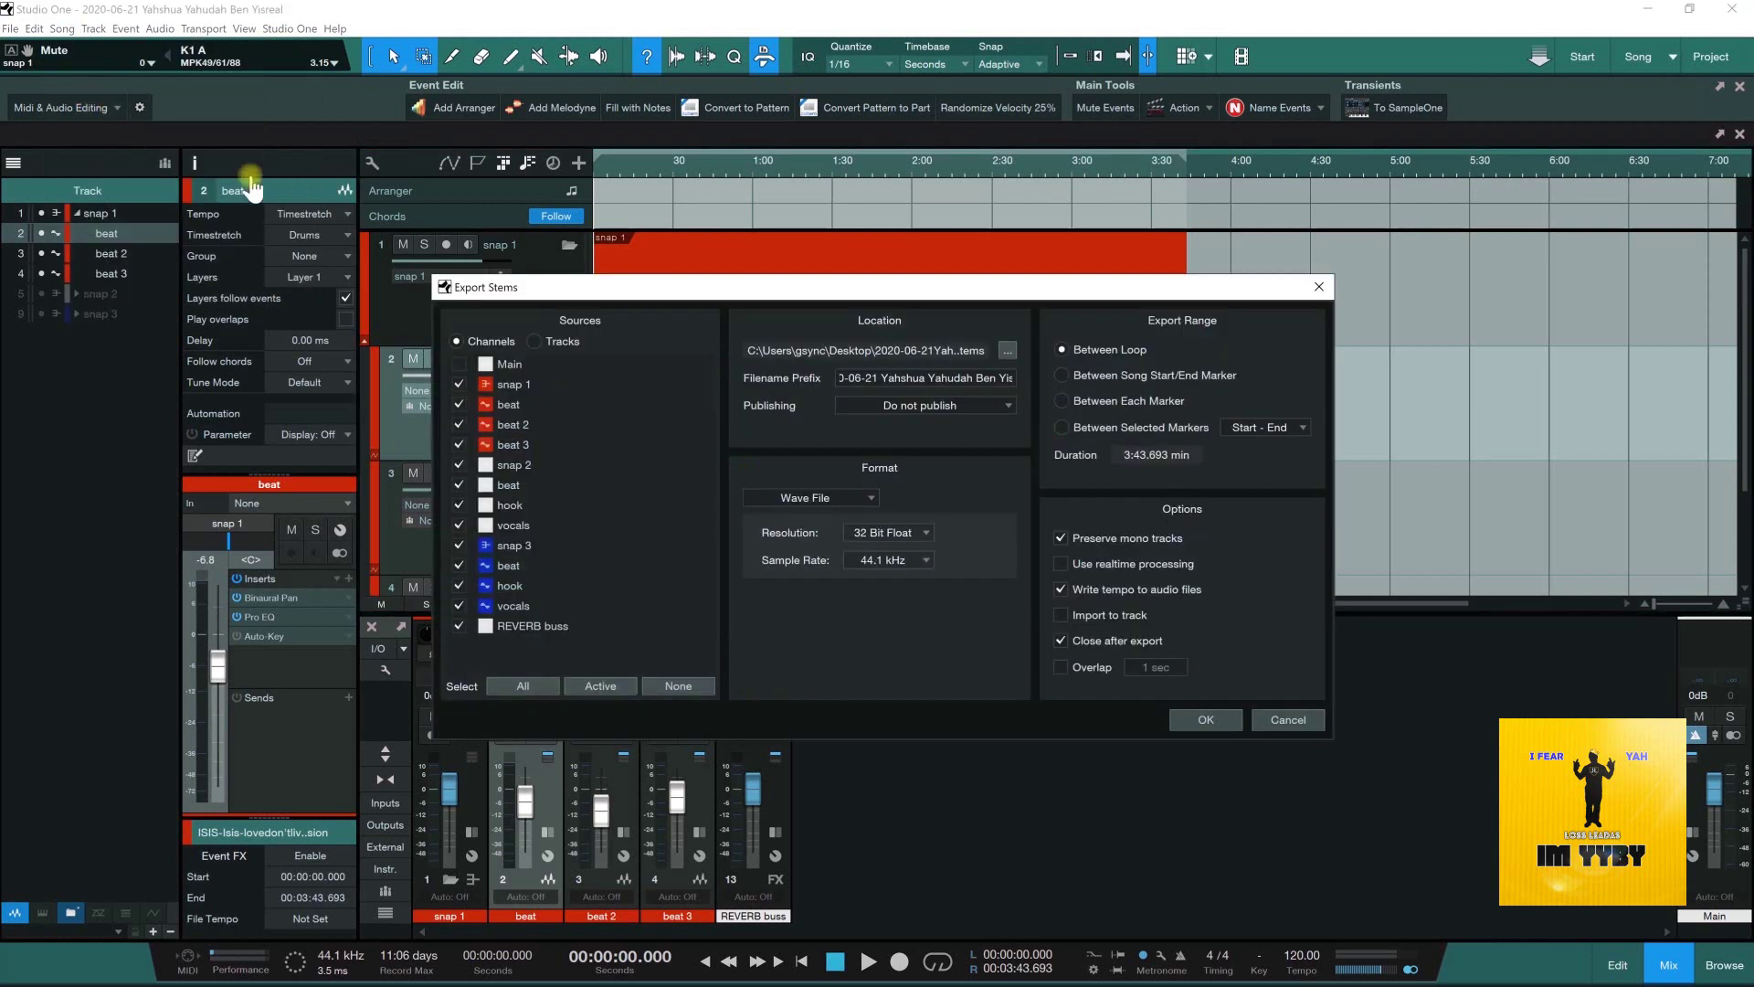
left_click(459, 465)
left_click(459, 485)
left_click(460, 505)
left_click(460, 545)
left_click(459, 565)
left_click(460, 585)
left_click(459, 605)
left_click(459, 627)
left_click(1298, 719)
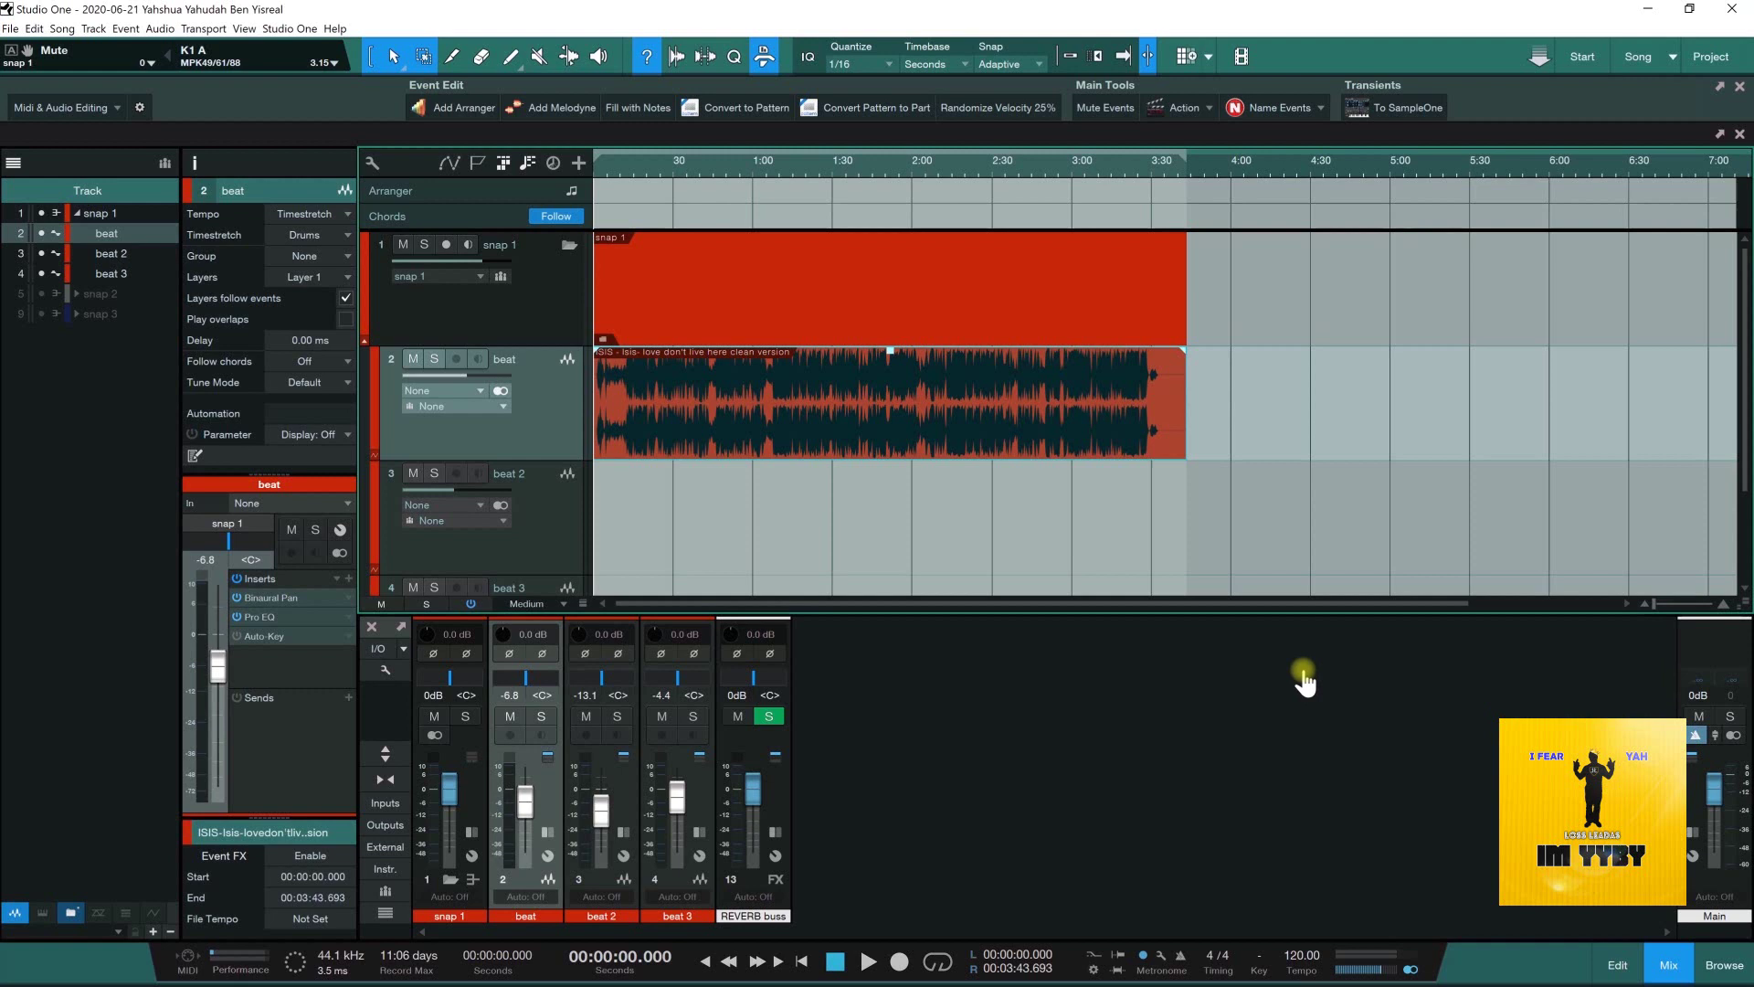
- Expand the Main output channel to examine its inserts, and collapse it again
left_click(1692, 833)
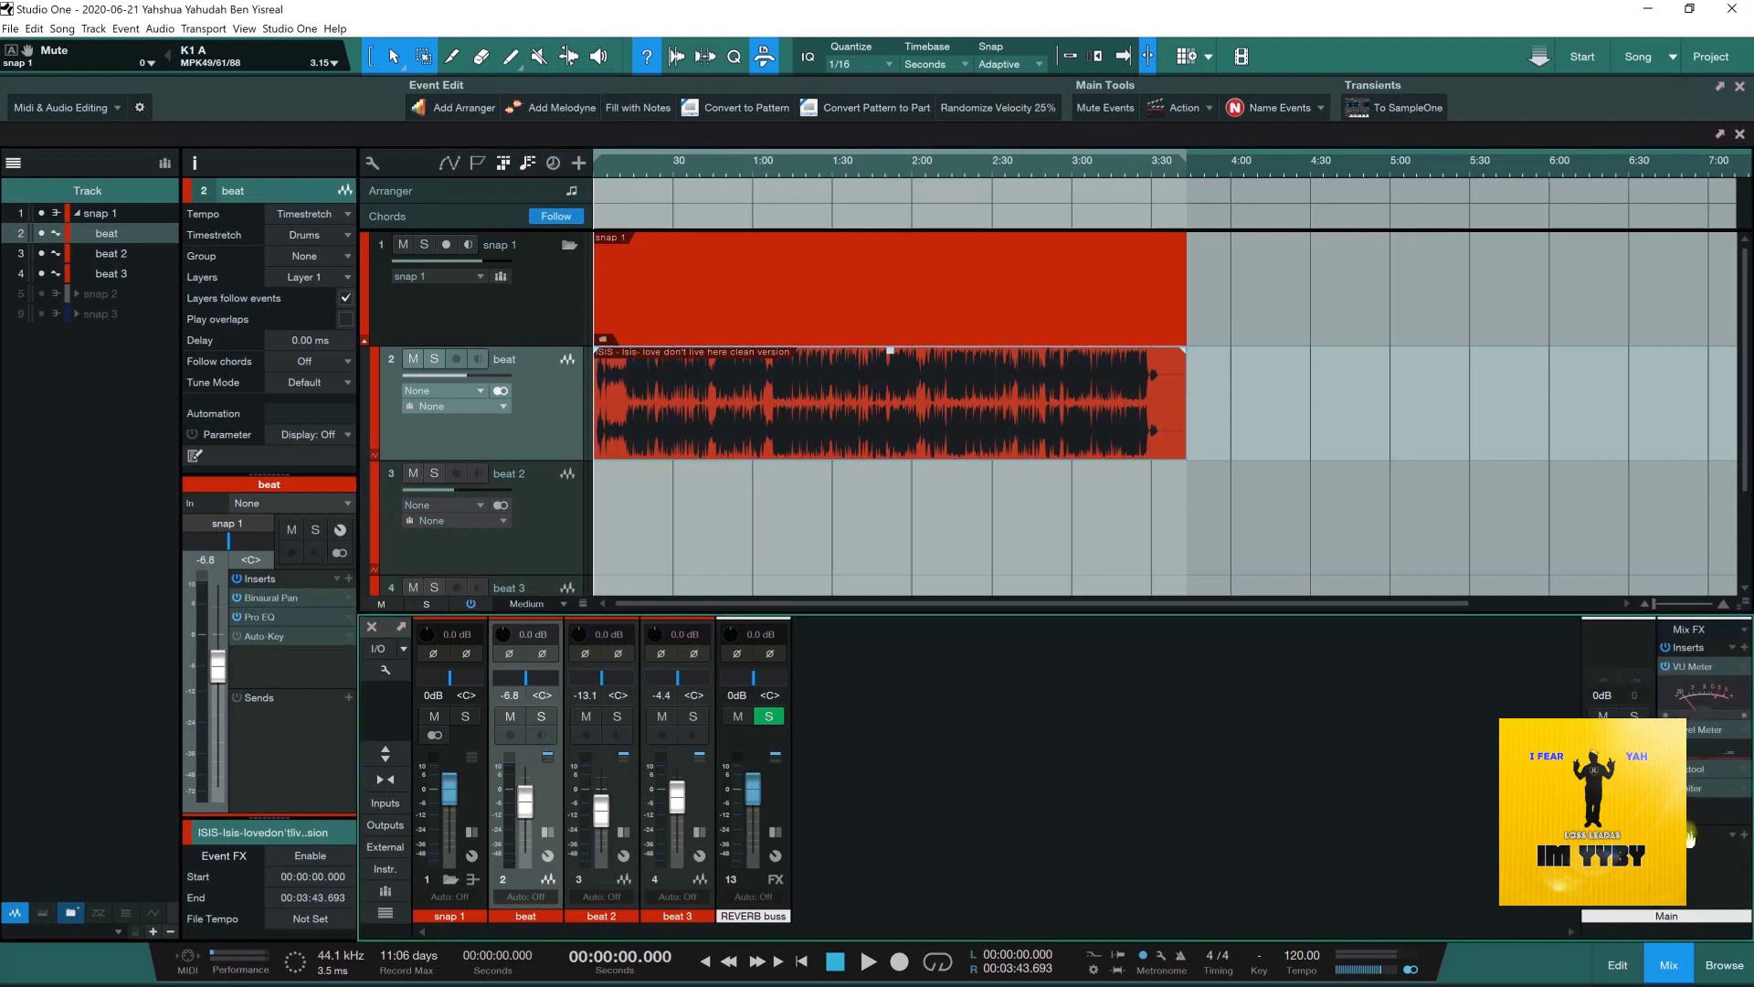
left_click(1596, 832)
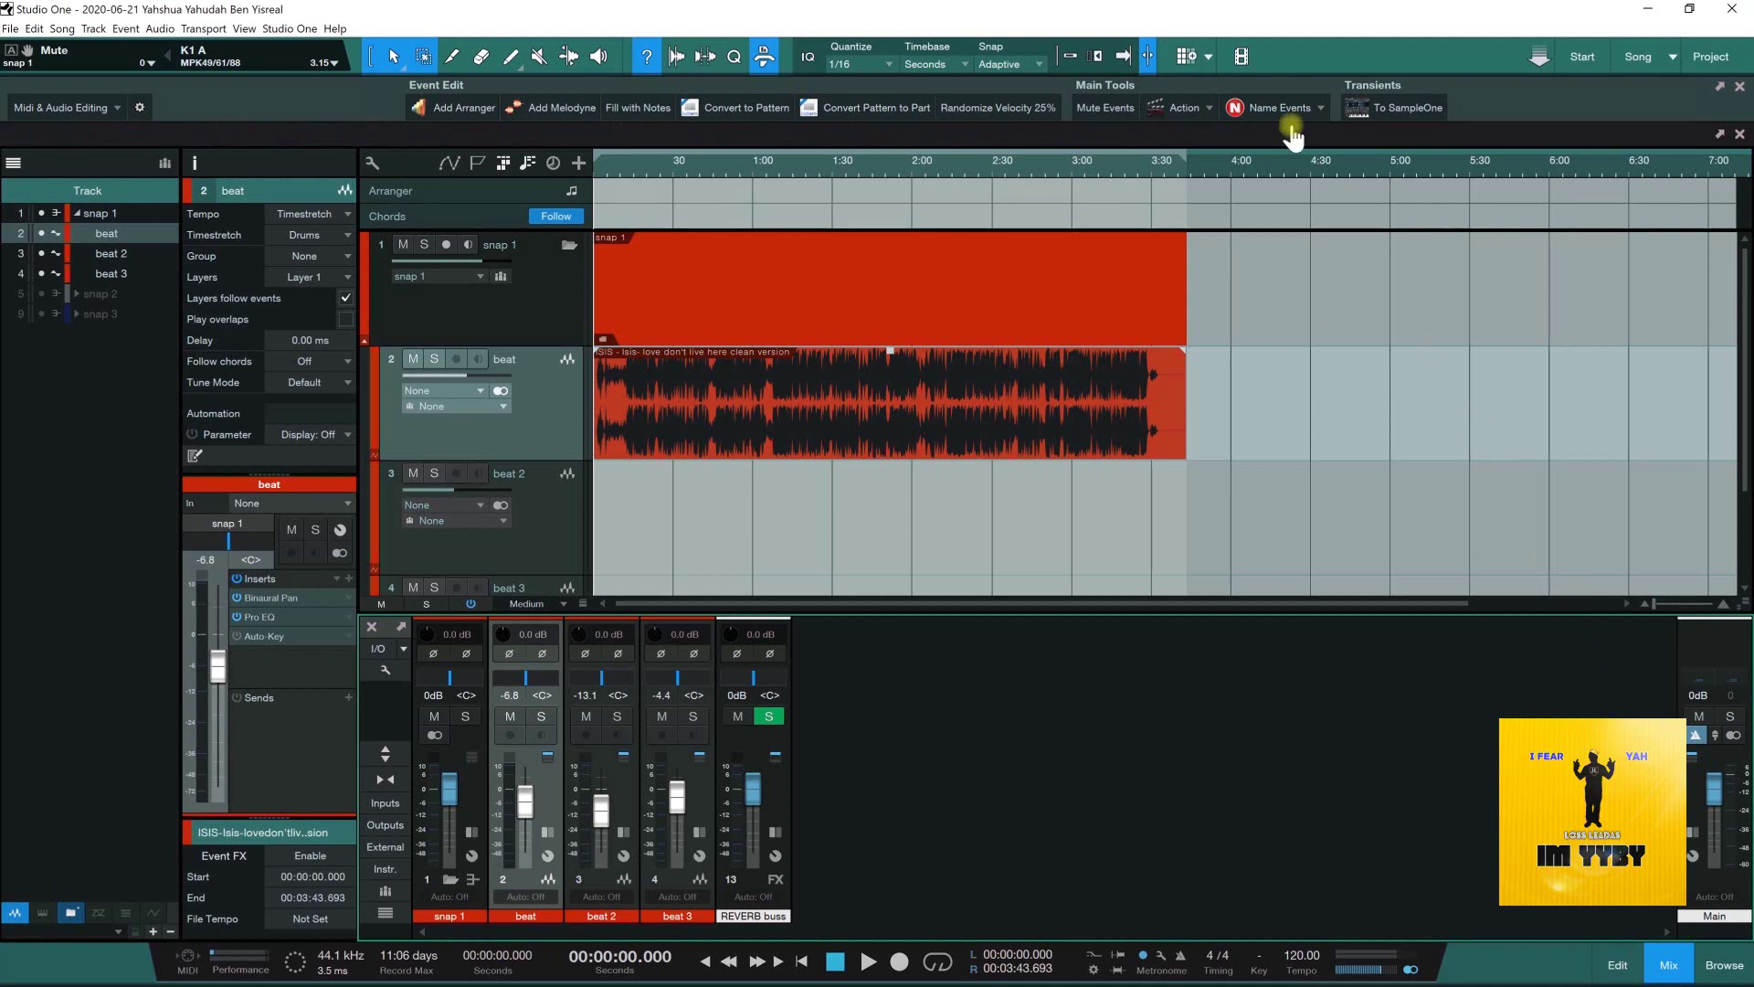
- Open Scratch Pad 1 beside the arrangement
left_click(1186, 57)
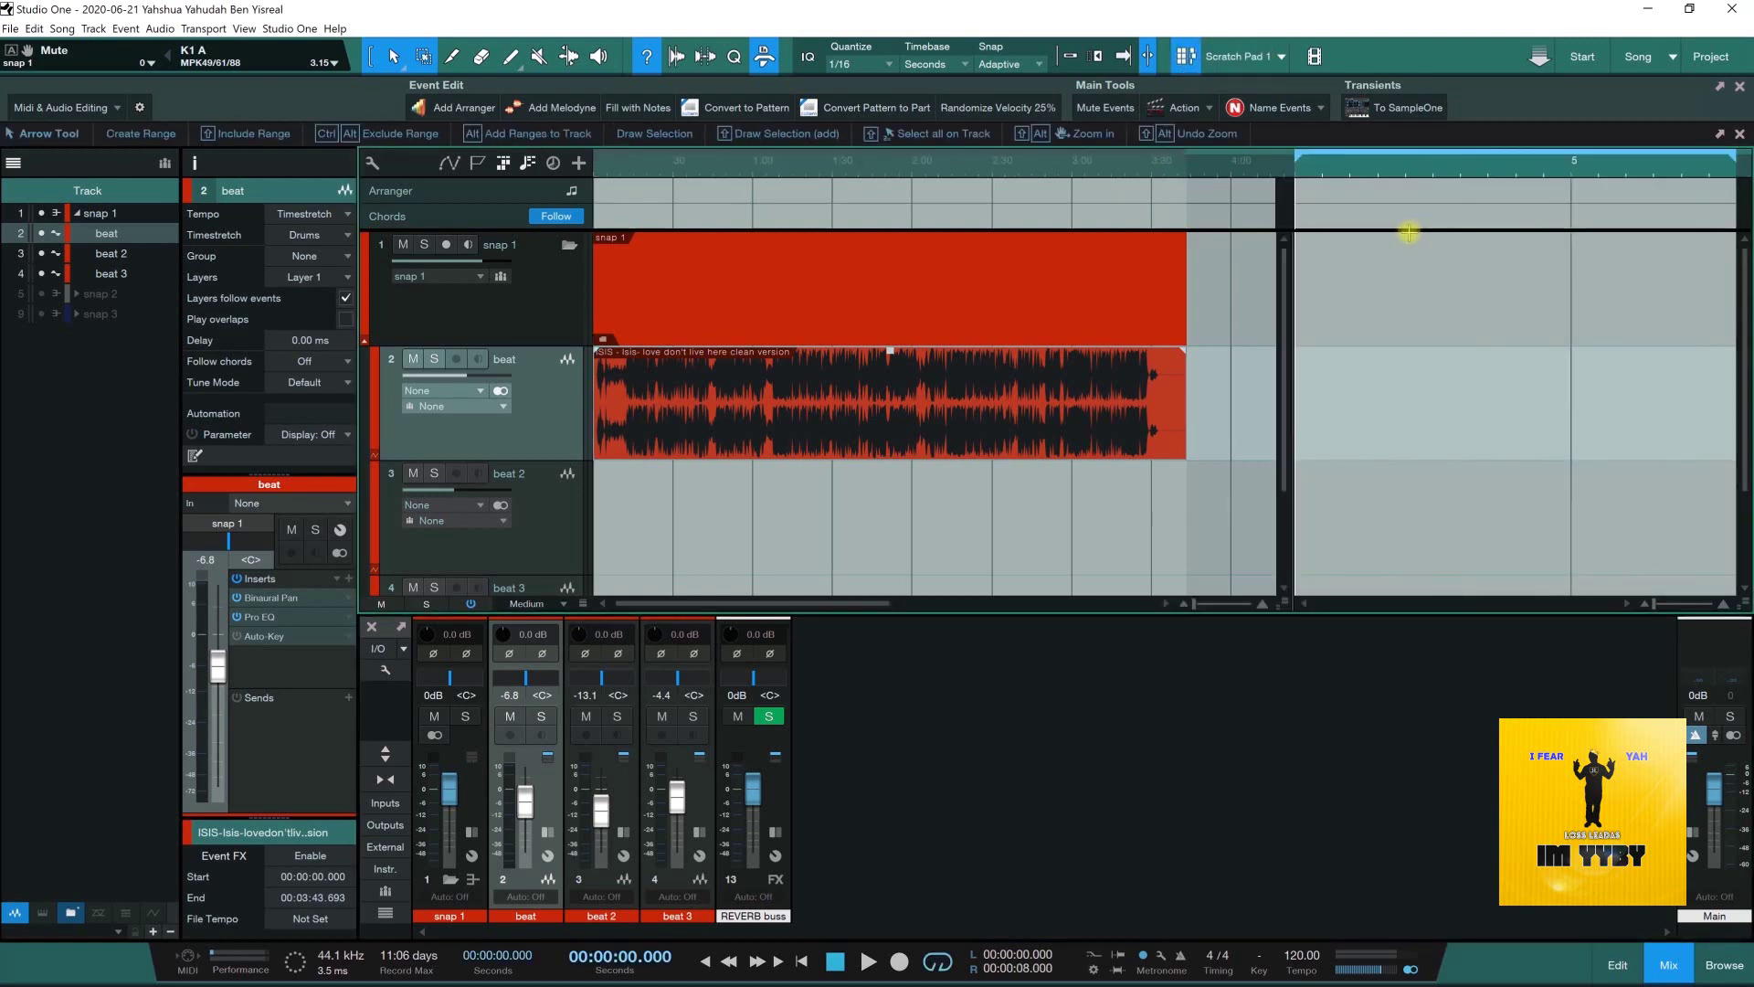